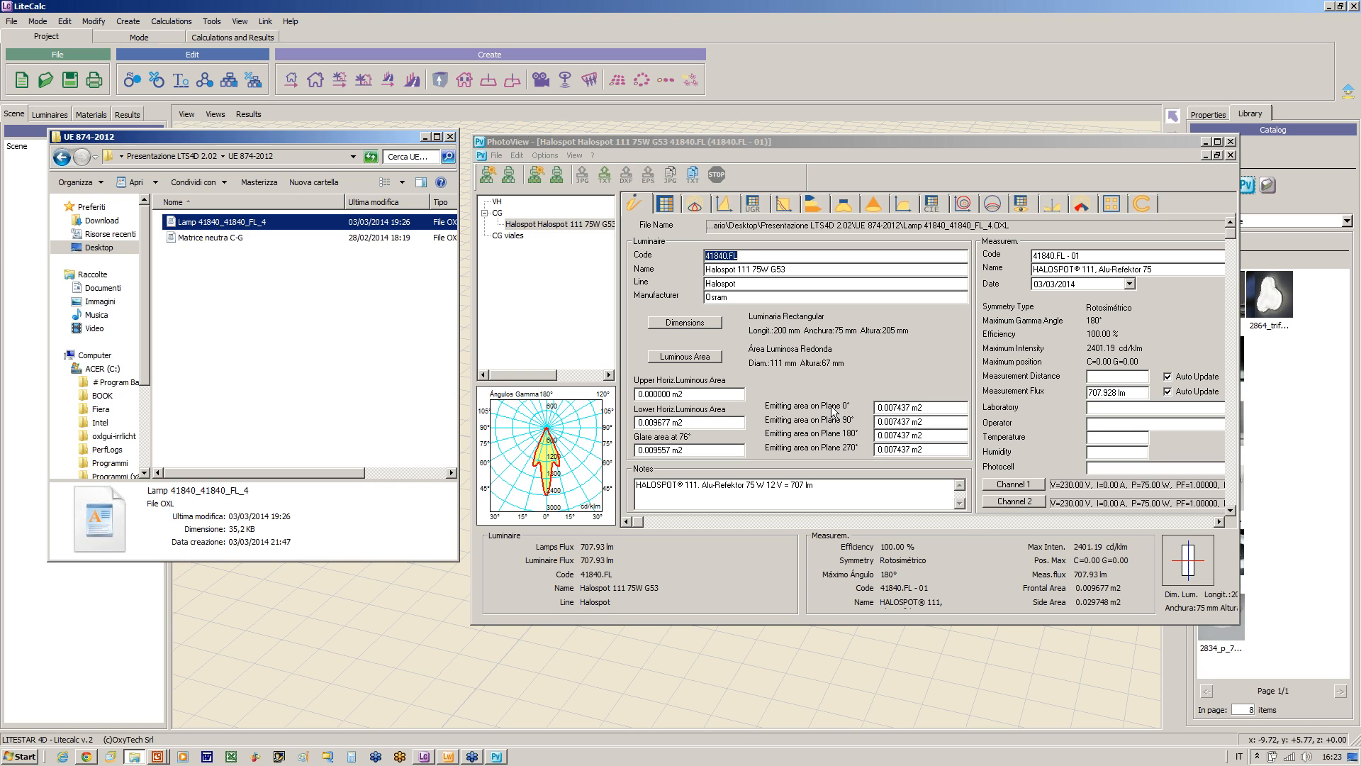
Step: Open the Halospot lamp's energy label and set its bulb type to Fuente de Alimentación Halógena Externa
left_click(814, 203)
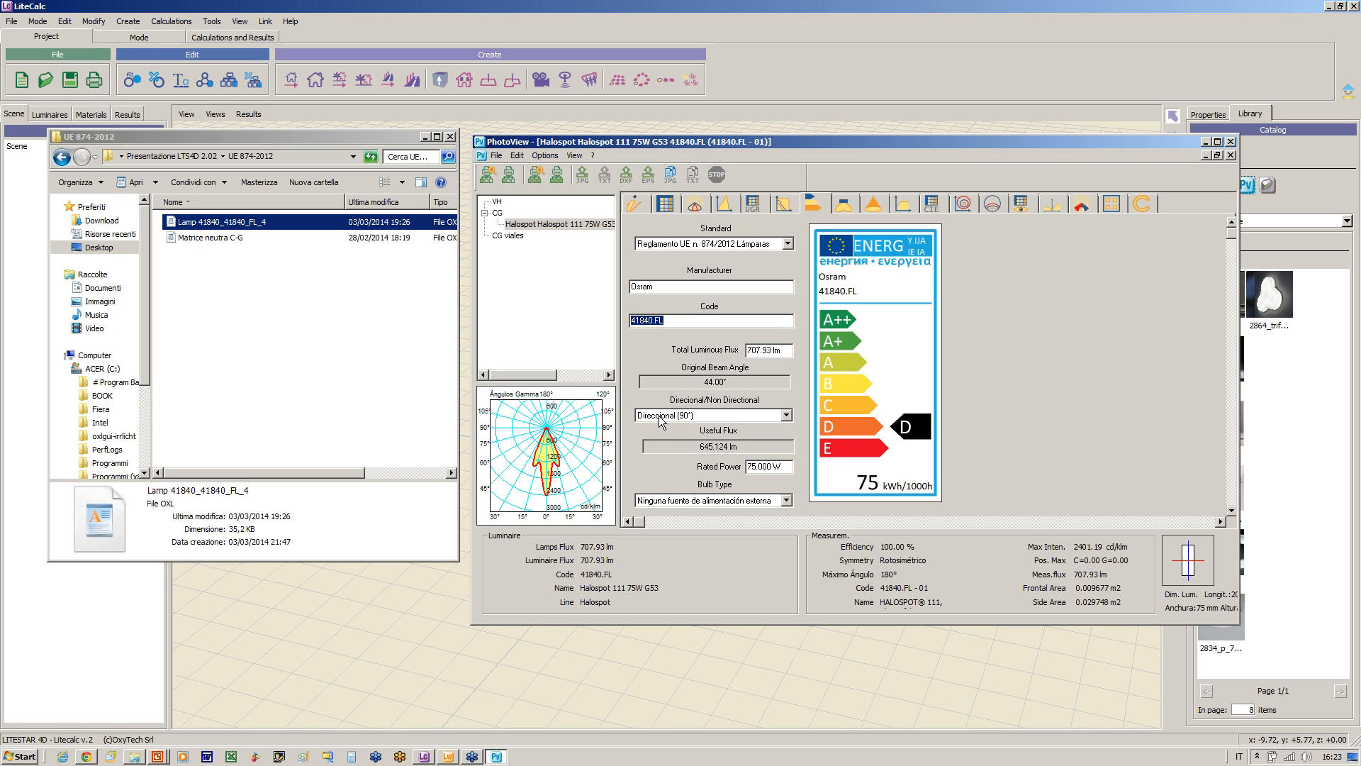
left_click(786, 415)
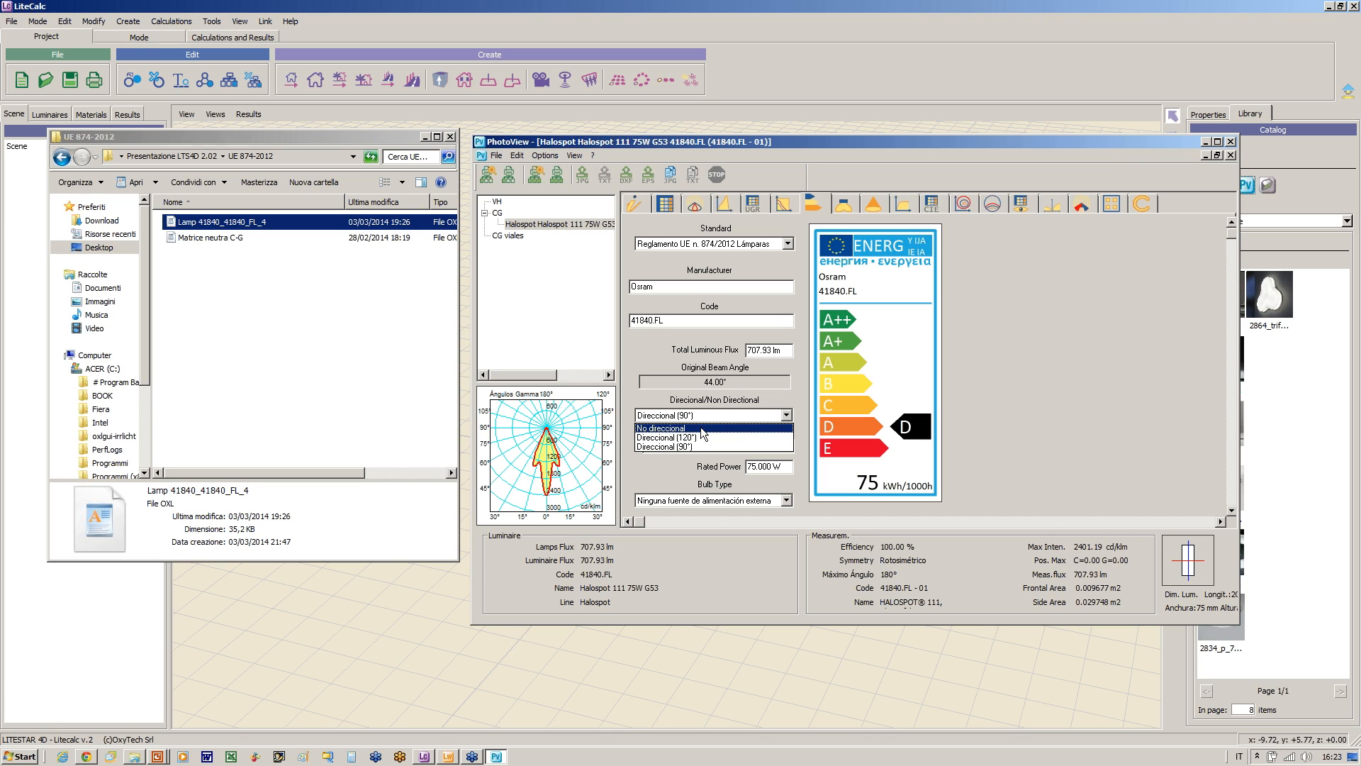
left_click(787, 414)
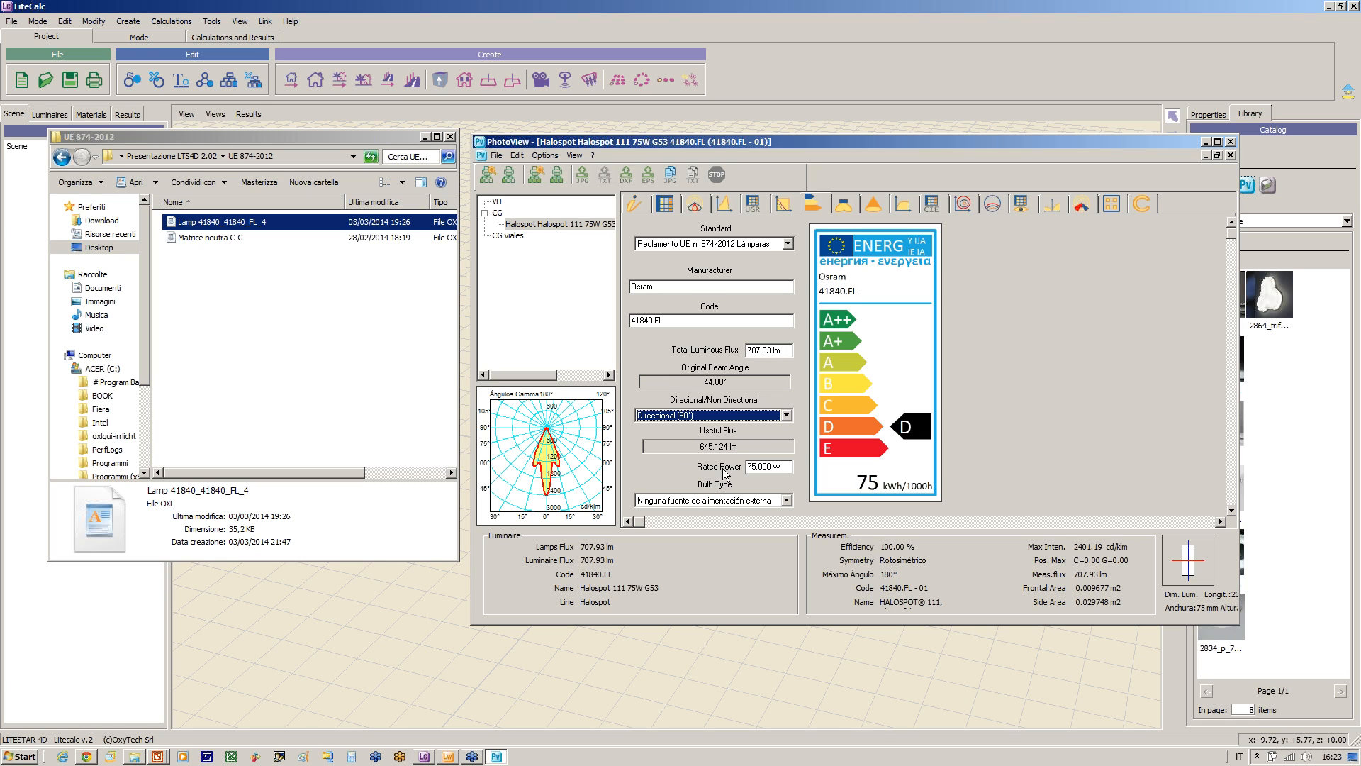
left_click(781, 467)
left_click(786, 502)
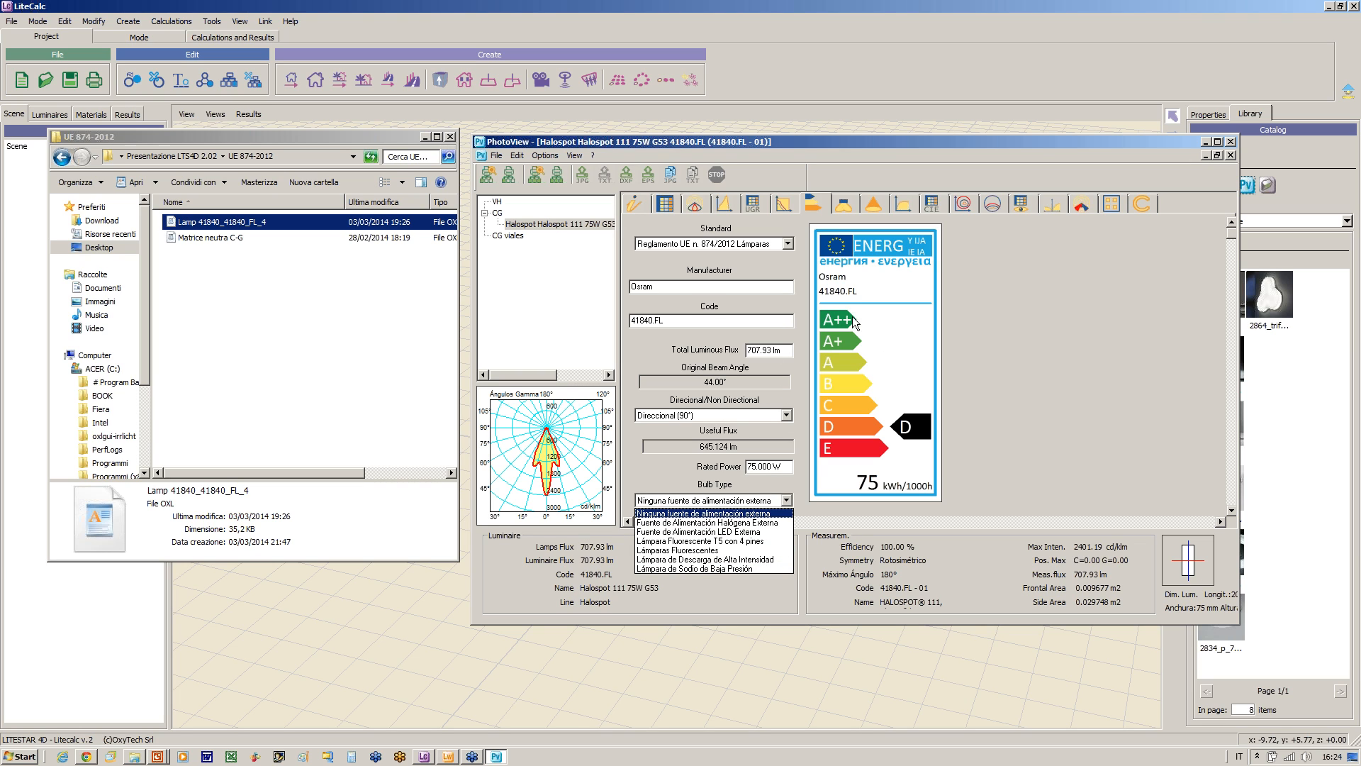
left_click(741, 522)
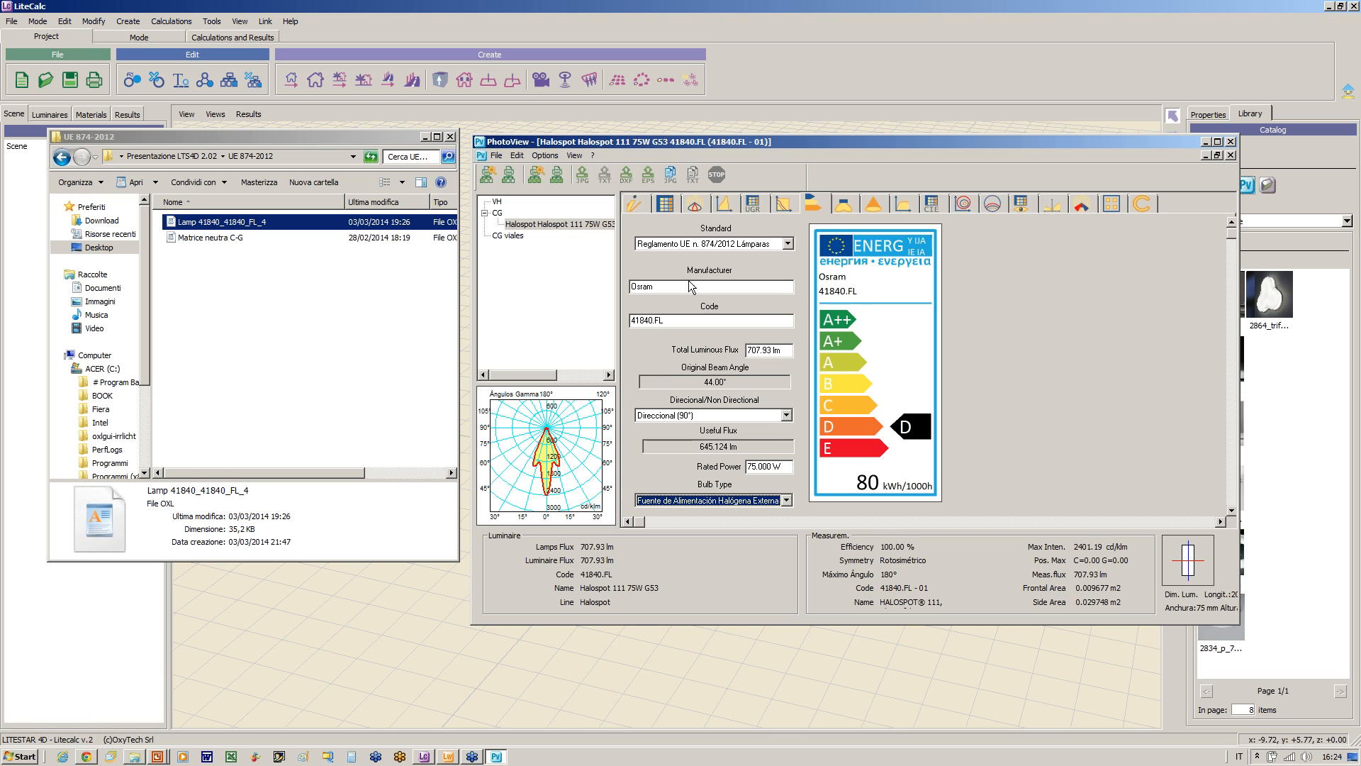
Step: Examine the image file formats offered for saving the energy label and the other export commands, without saving anything
left_click(494, 153)
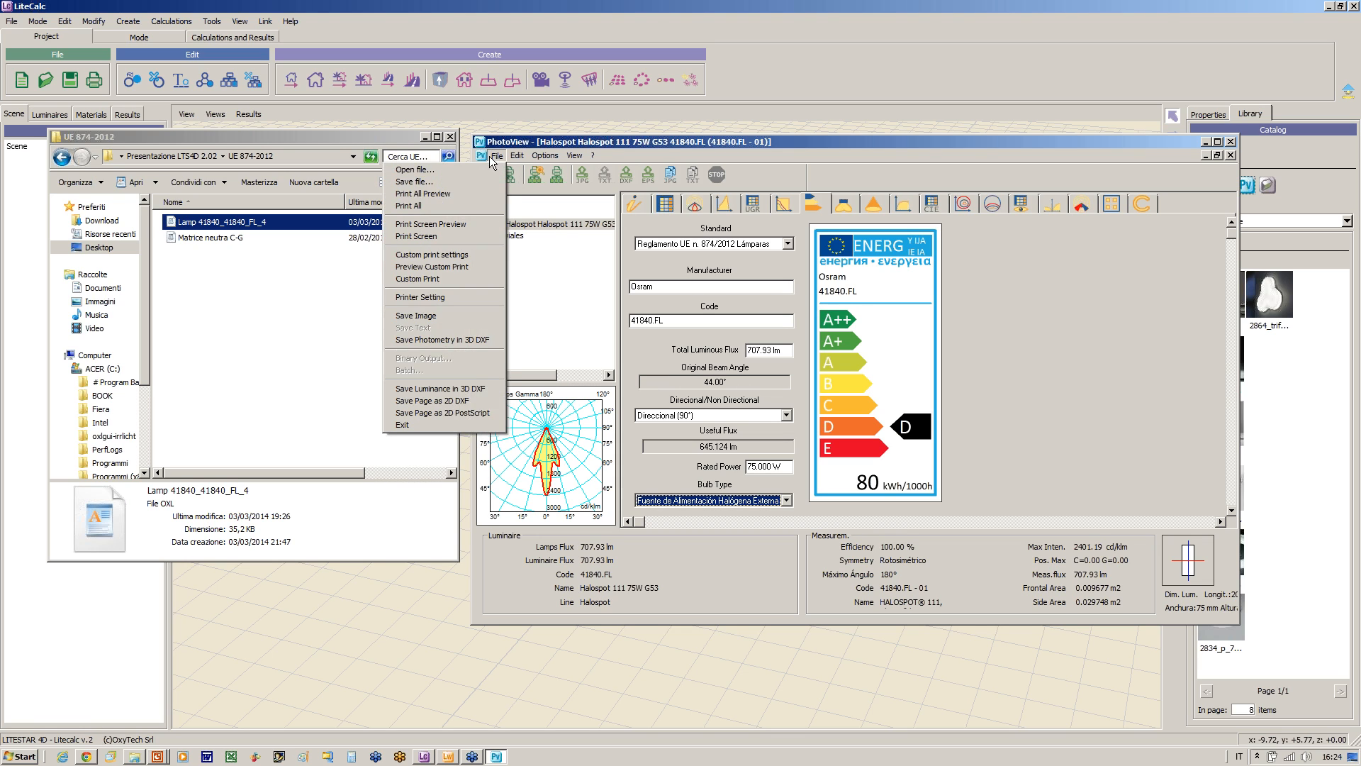
left_click(462, 314)
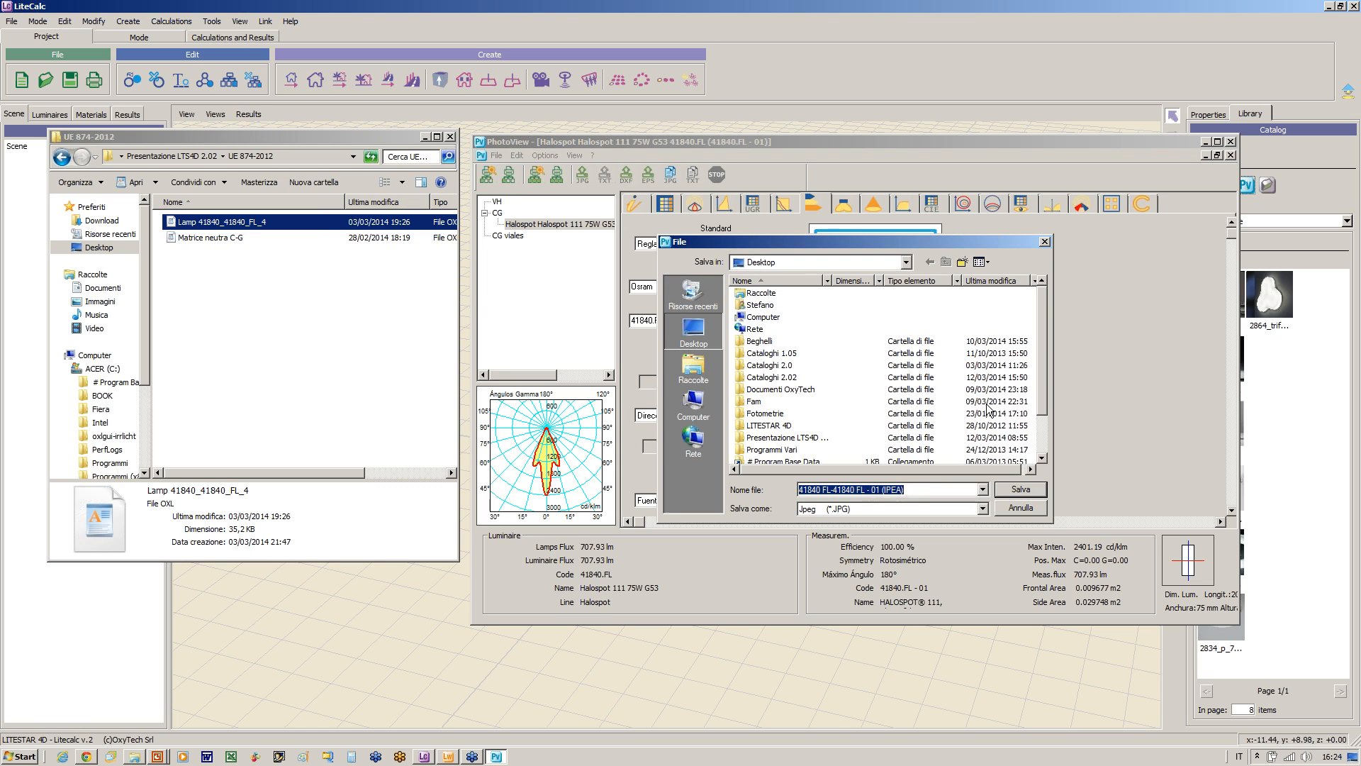
left_click(983, 508)
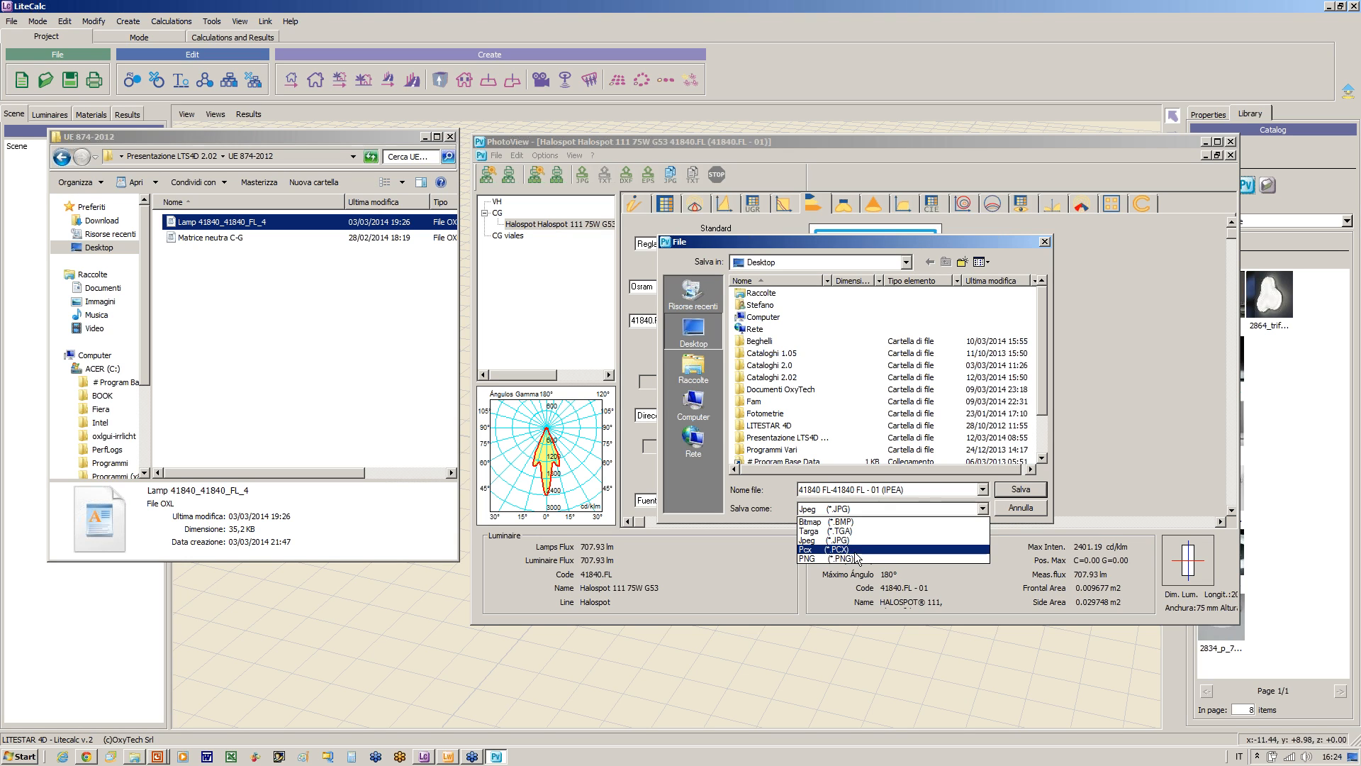
left_click(991, 509)
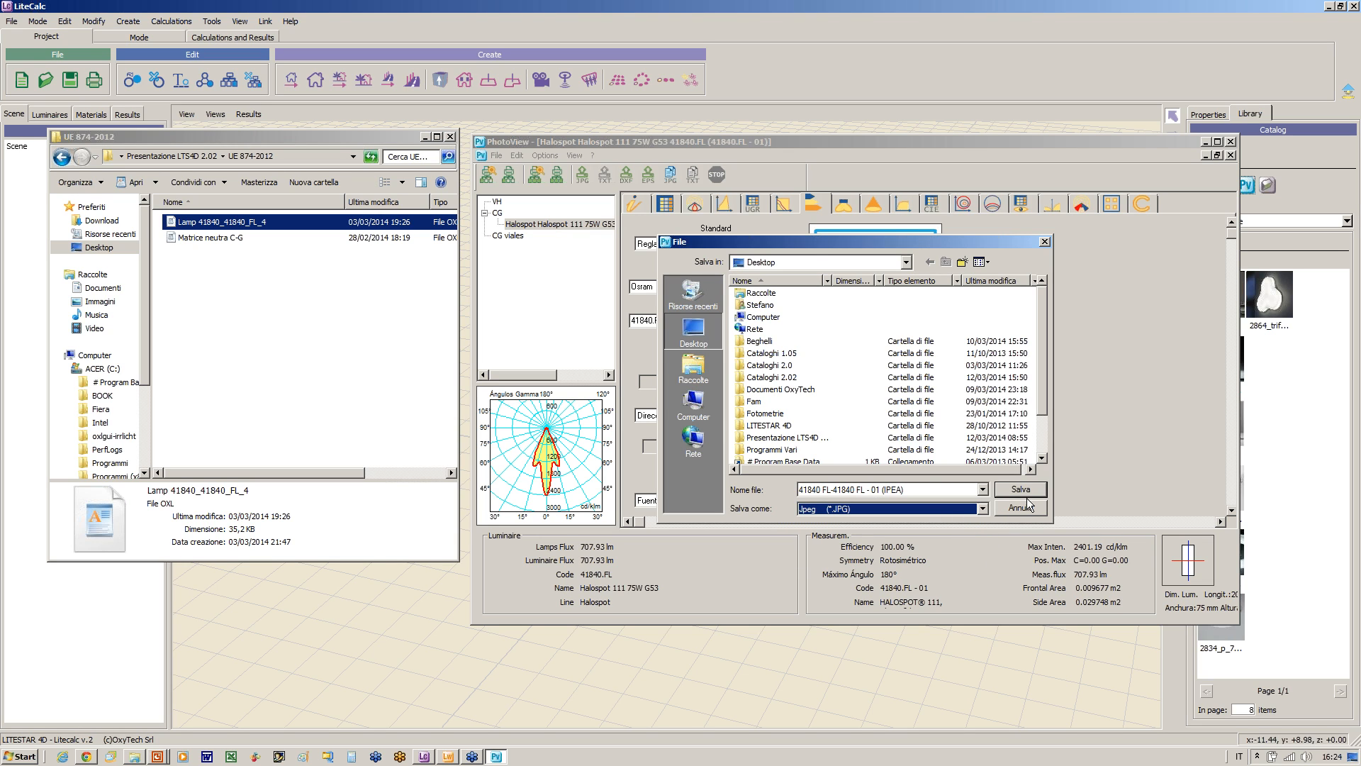
left_click(1021, 508)
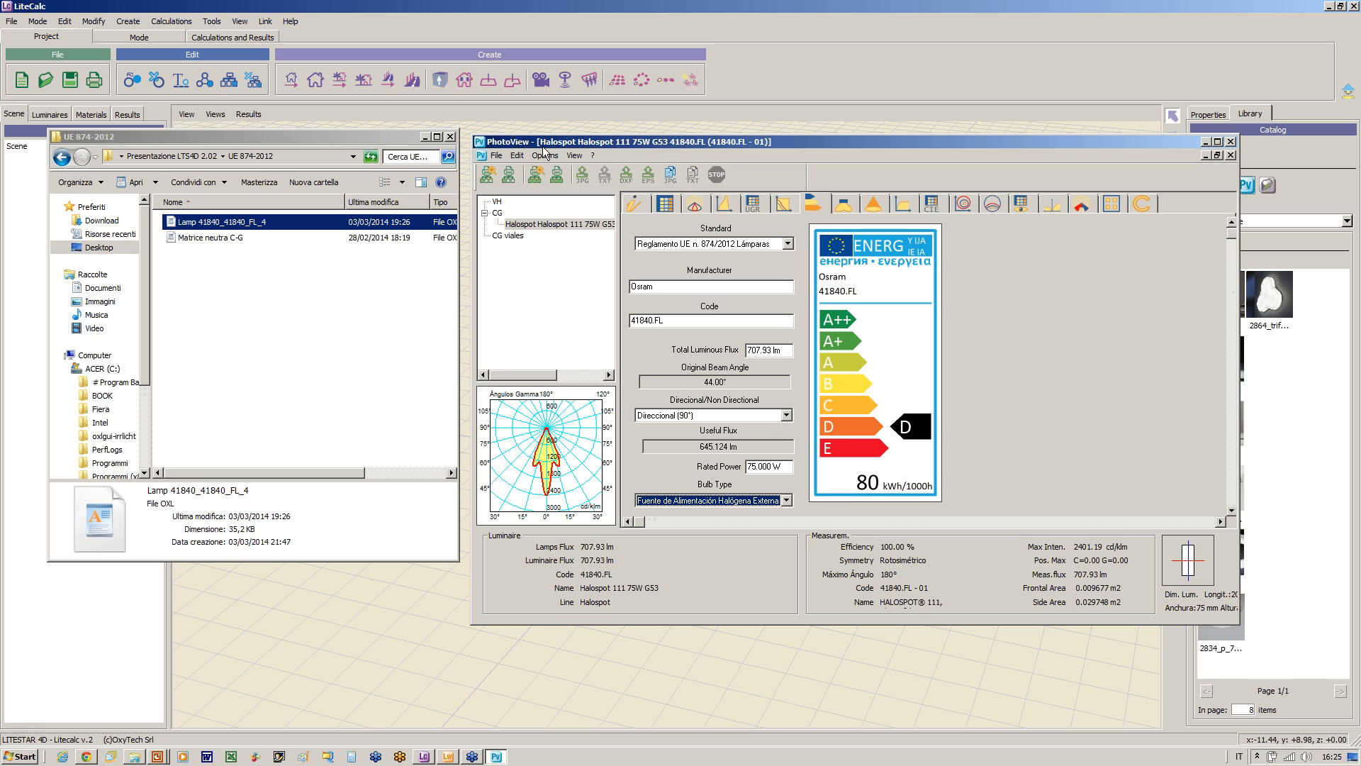
left_click(496, 156)
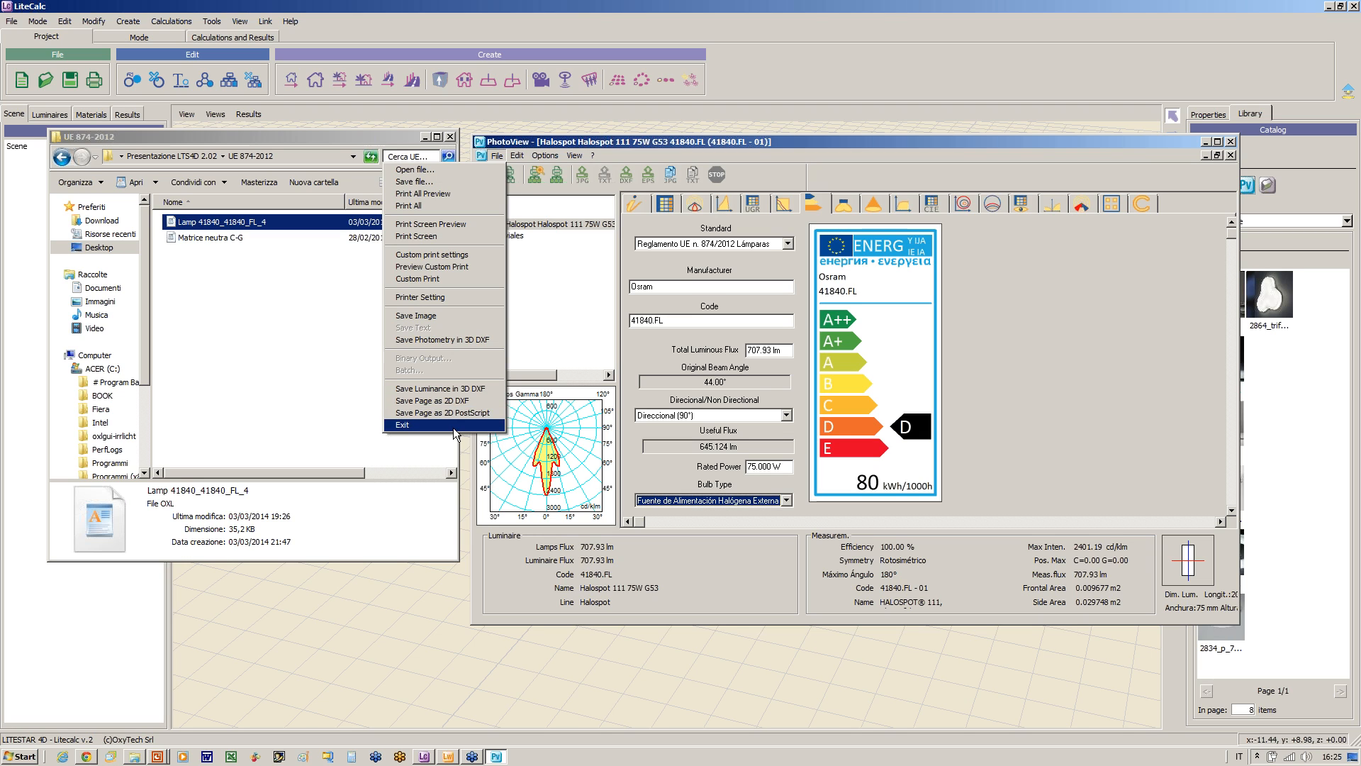
left_click(551, 326)
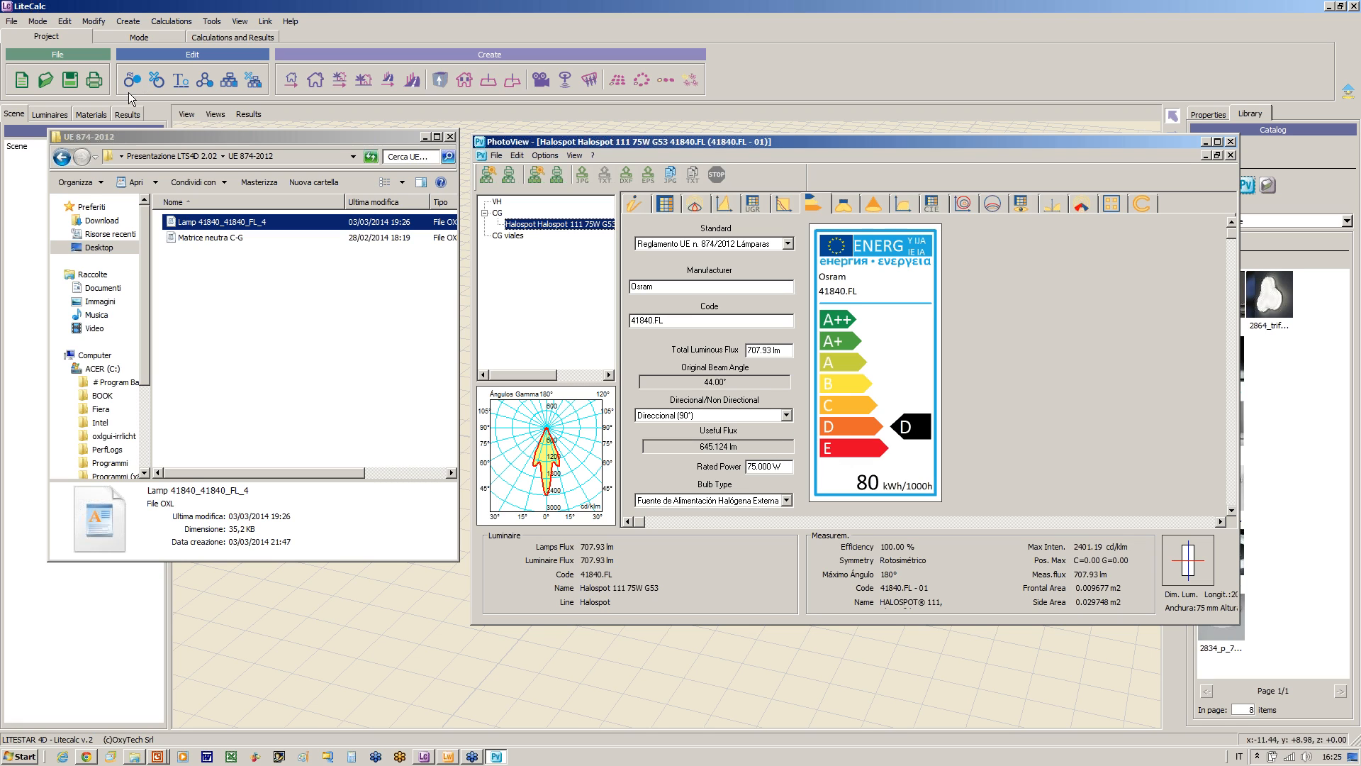
Step: Load the GW87025 LDT file from the IPEA-IPEI folder into PhotoView
left_click(61, 157)
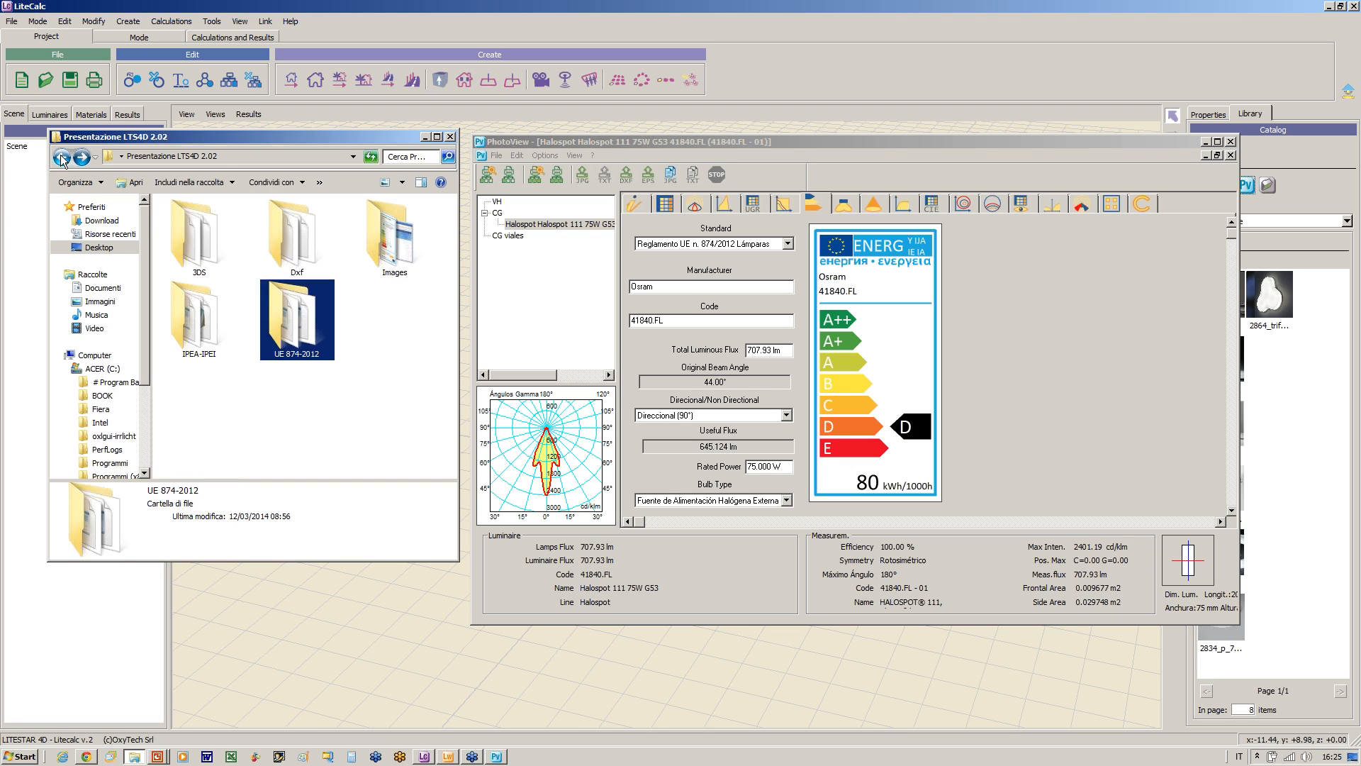
double_click(196, 321)
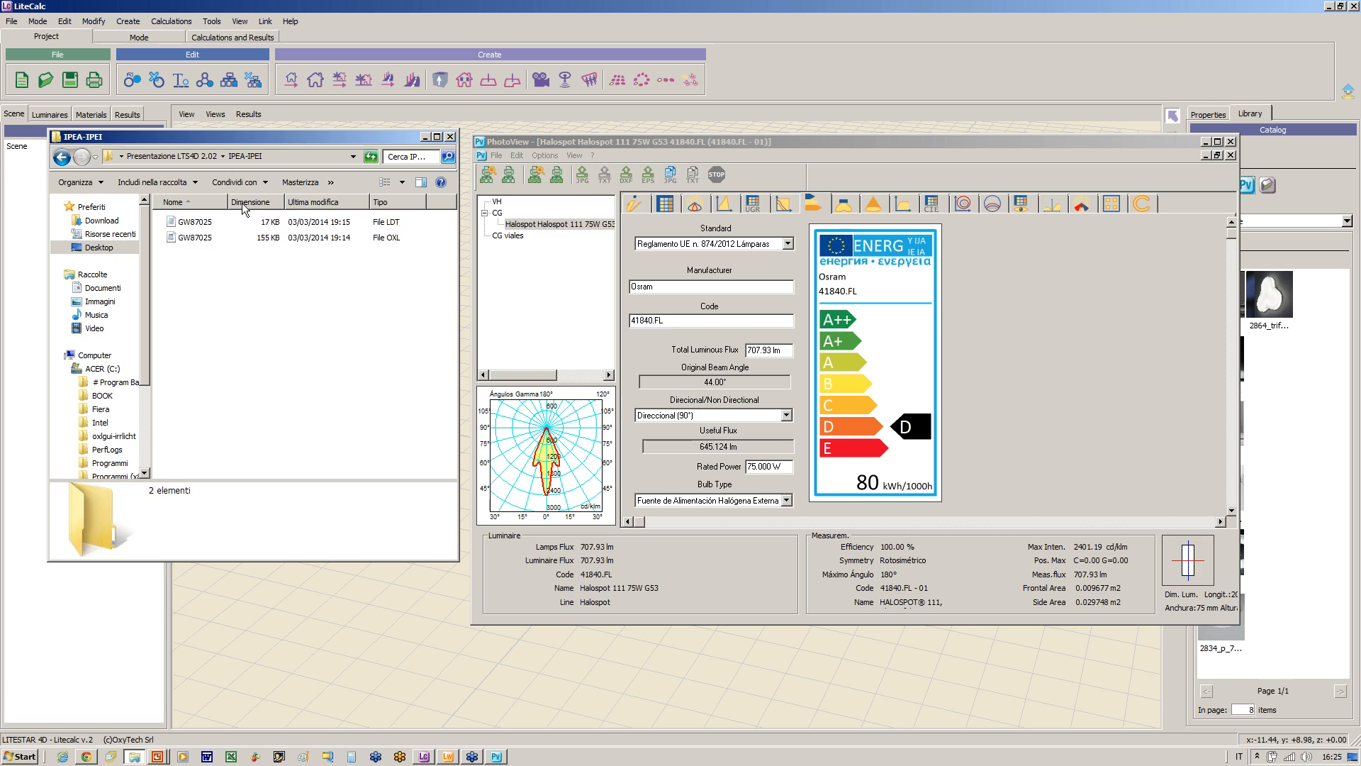
left_click_drag(194, 221, 564, 308)
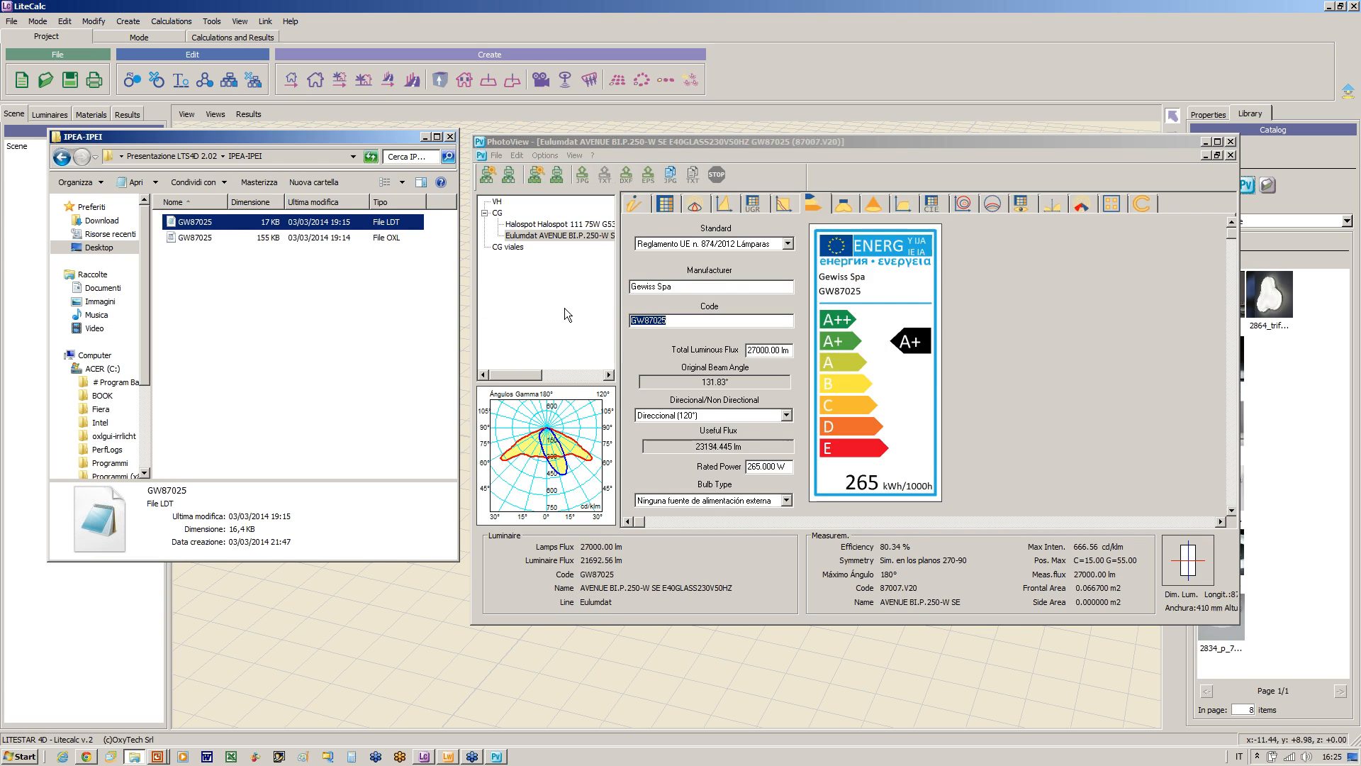
Step: Switch the GW87025 label to the EU REGULATION No 874/2012 Luminaires standard and set the compatible class range from C to D
left_click(788, 242)
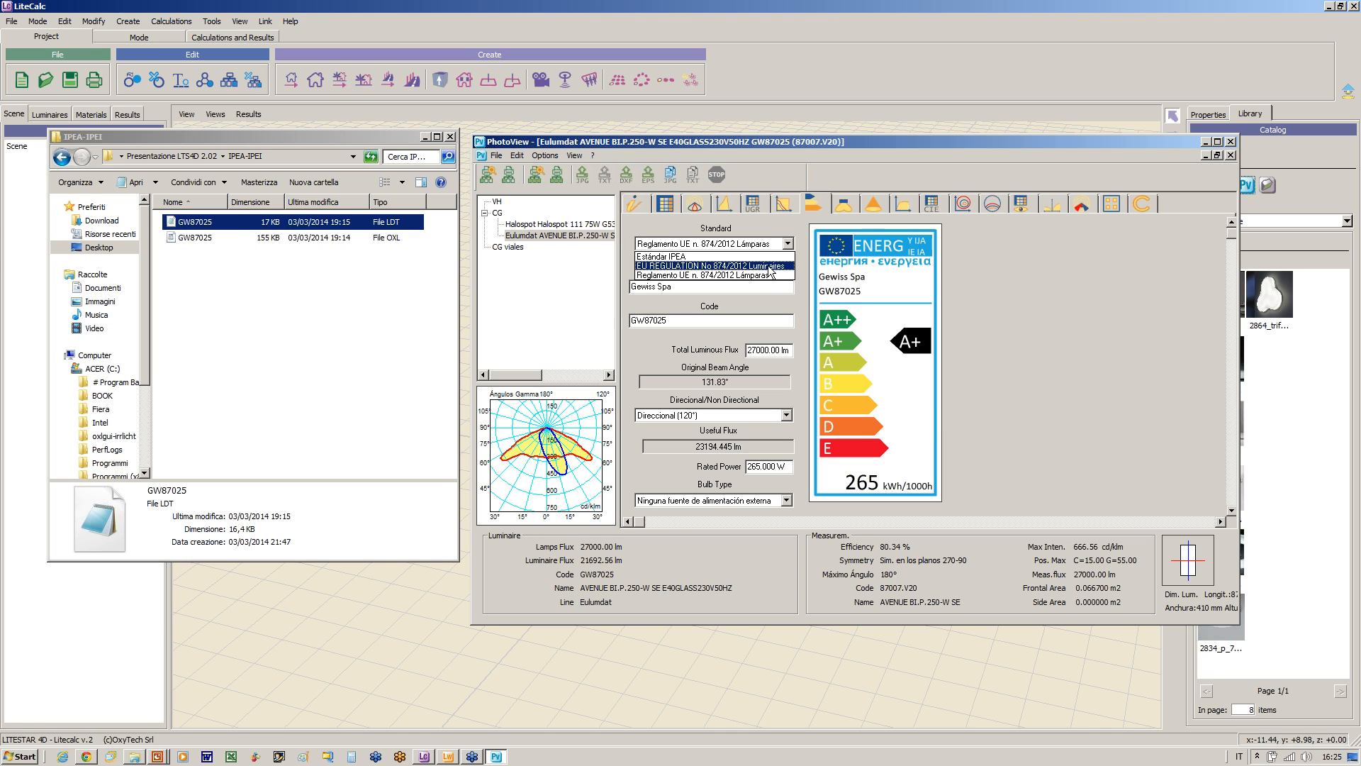
left_click(768, 266)
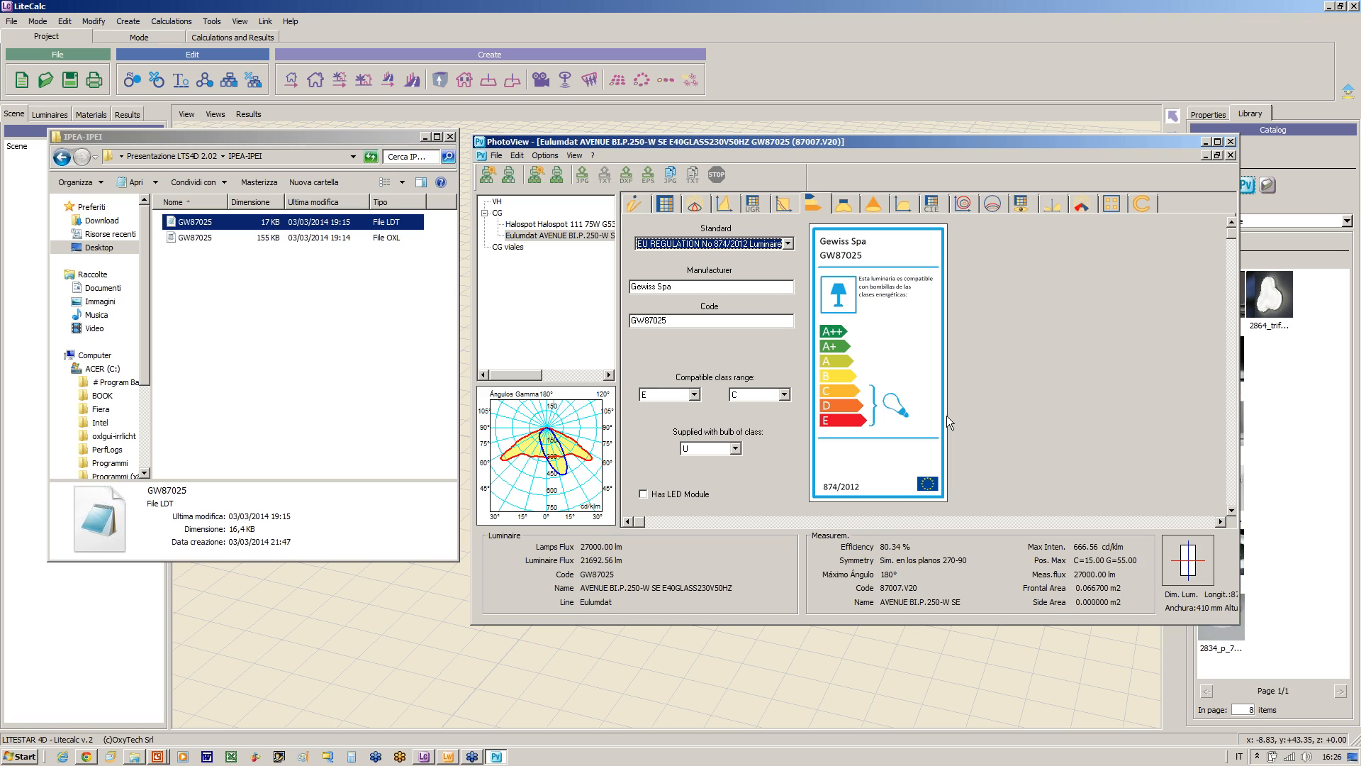
left_click(694, 394)
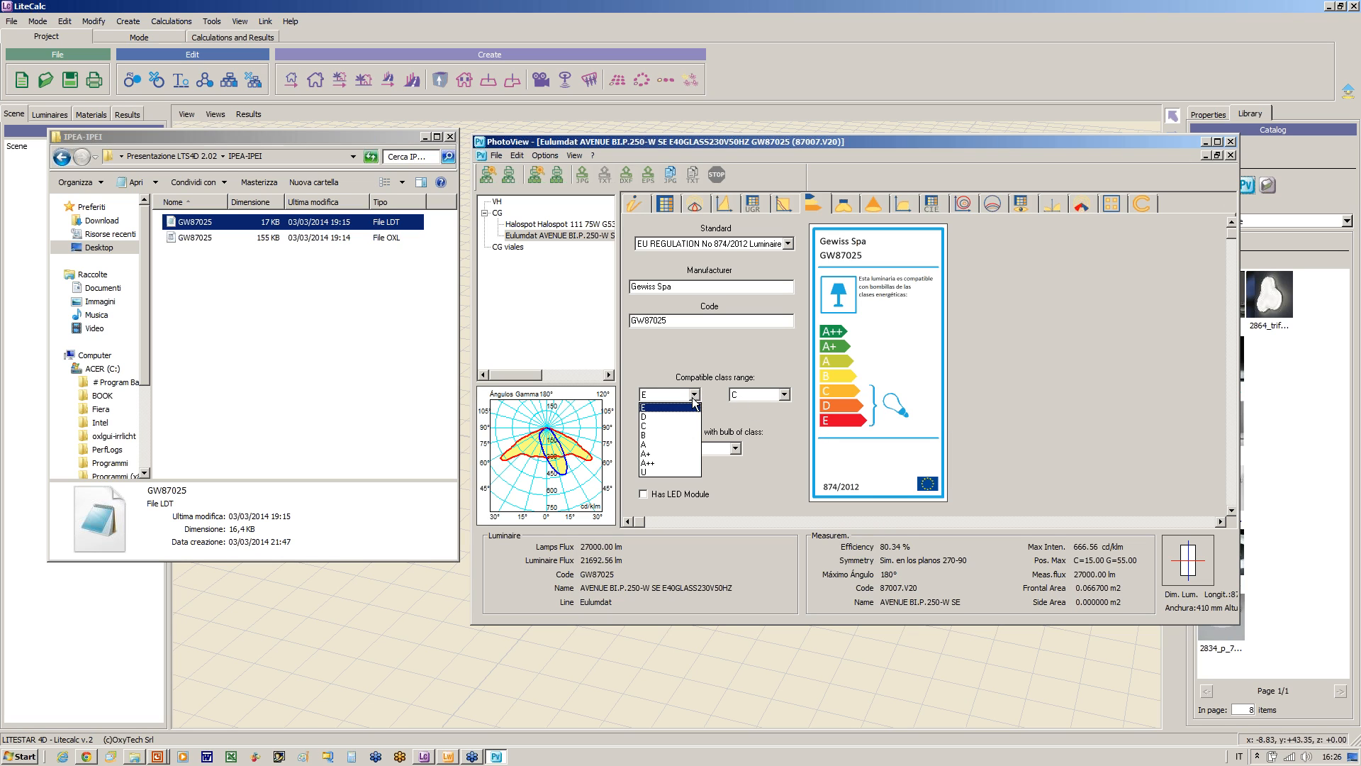
left_click(650, 426)
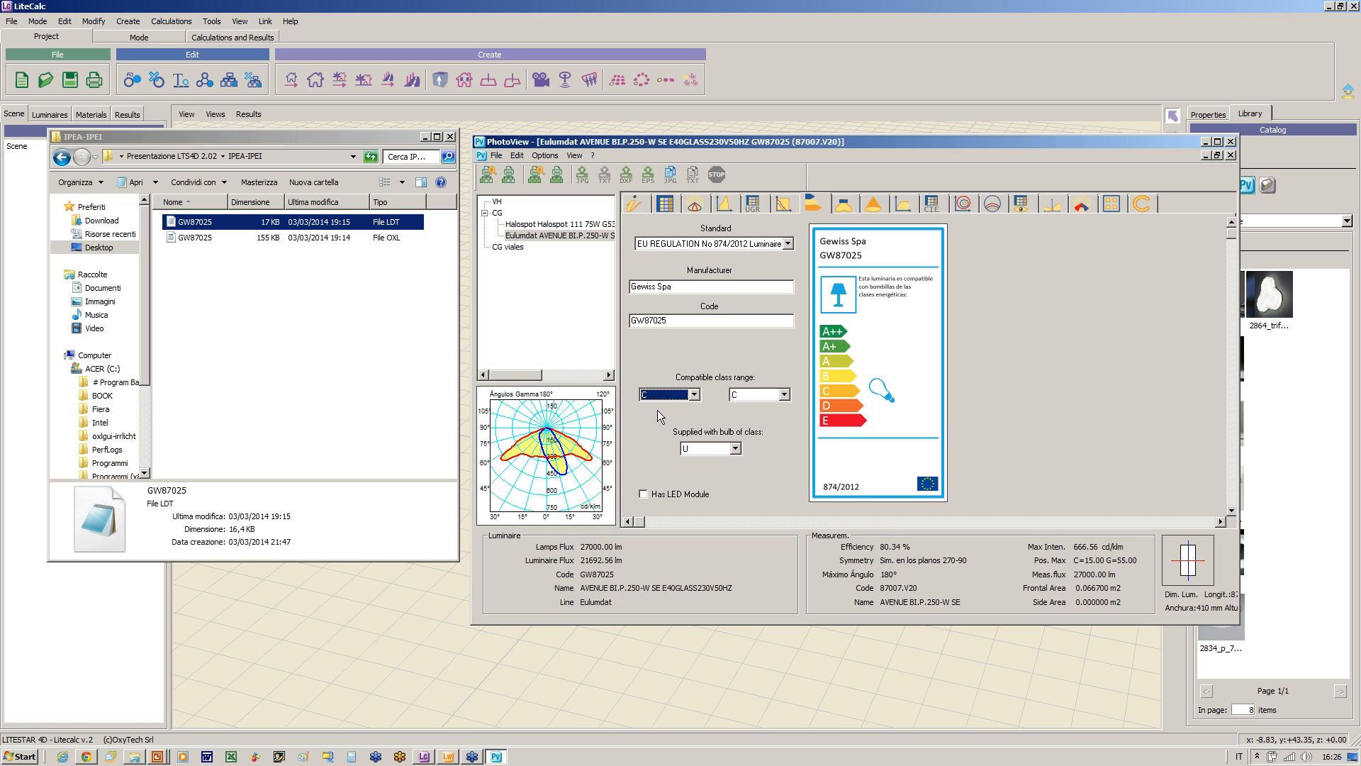
left_click(789, 393)
left_click(748, 419)
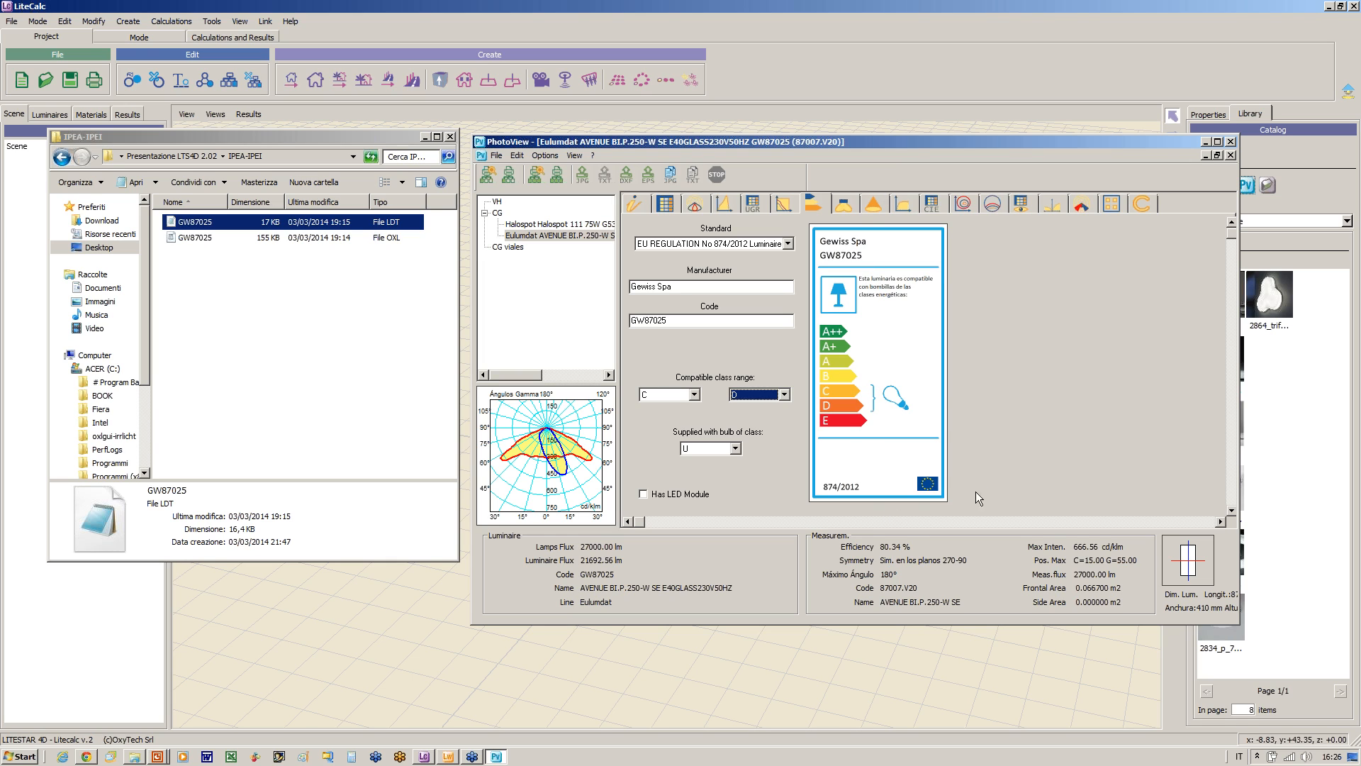
Step: Set the supplied bulb class to C and mark the luminaire as having an LED module
left_click(735, 448)
left_click(695, 481)
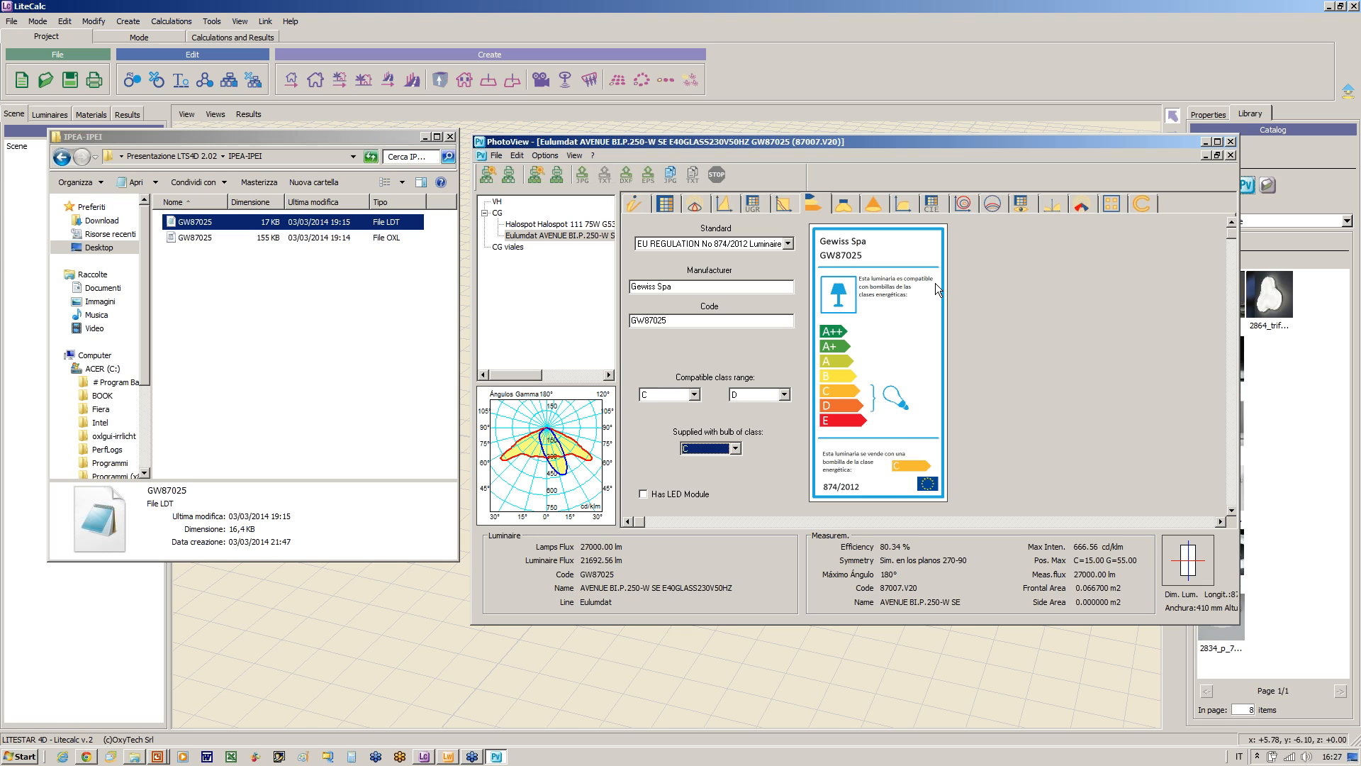
left_click(644, 494)
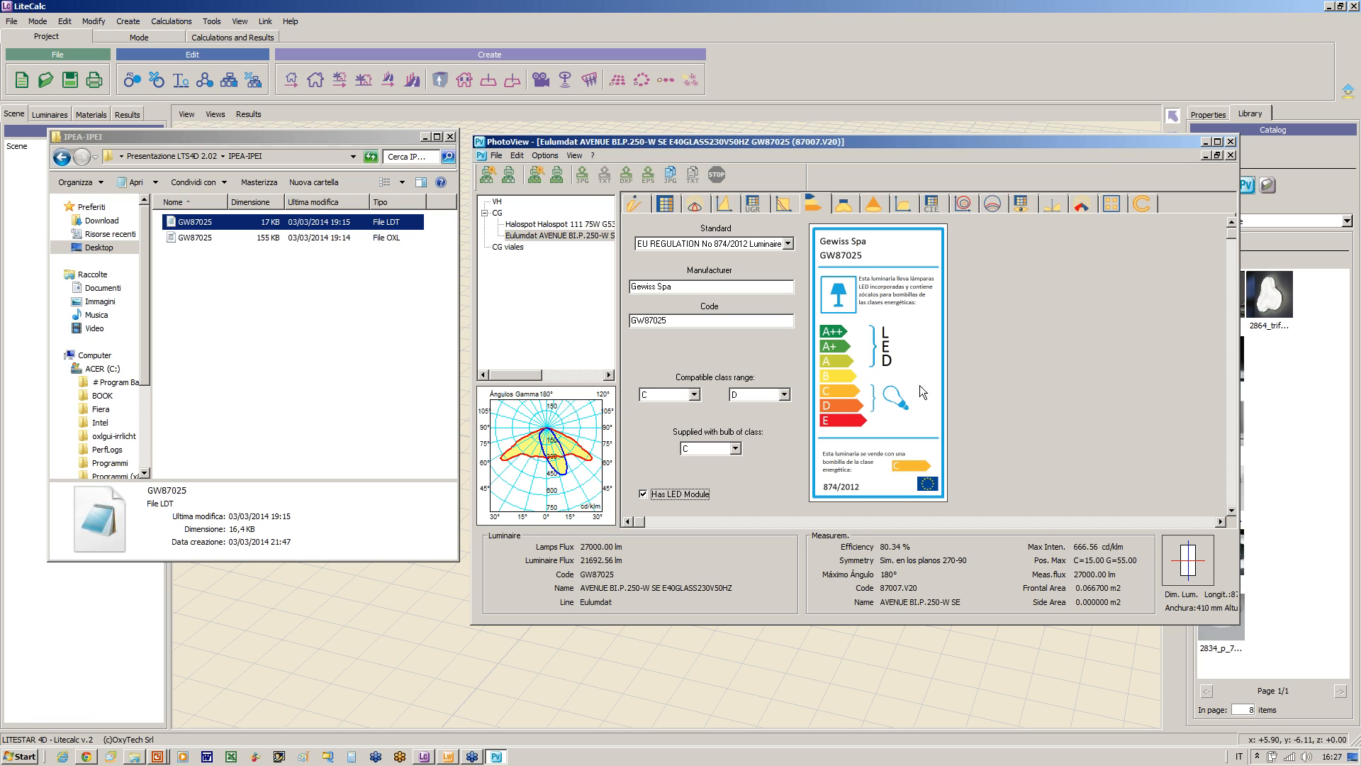
Step: Exclude energy class B from the luminaire label by setting both ends of the excluded range to B
left_click_drag(1232, 234, 1230, 434)
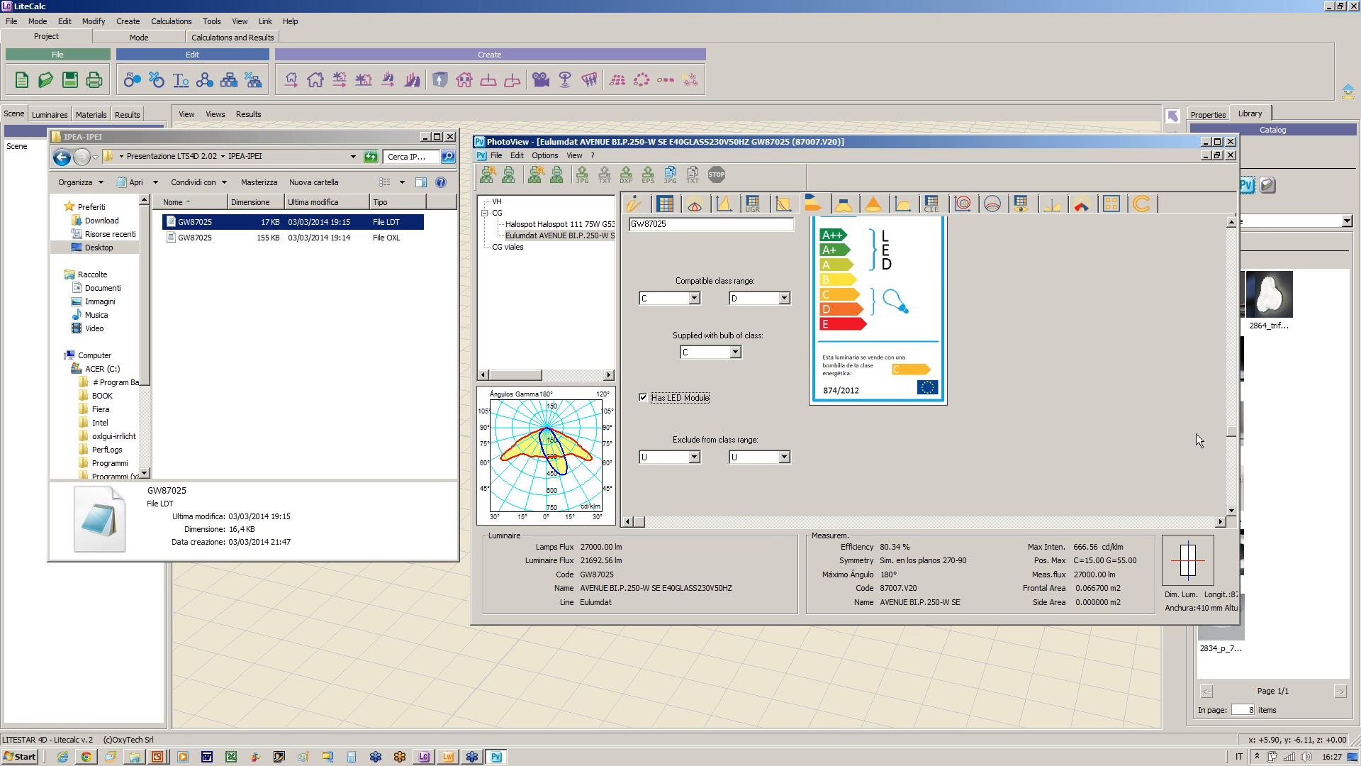
left_click(694, 457)
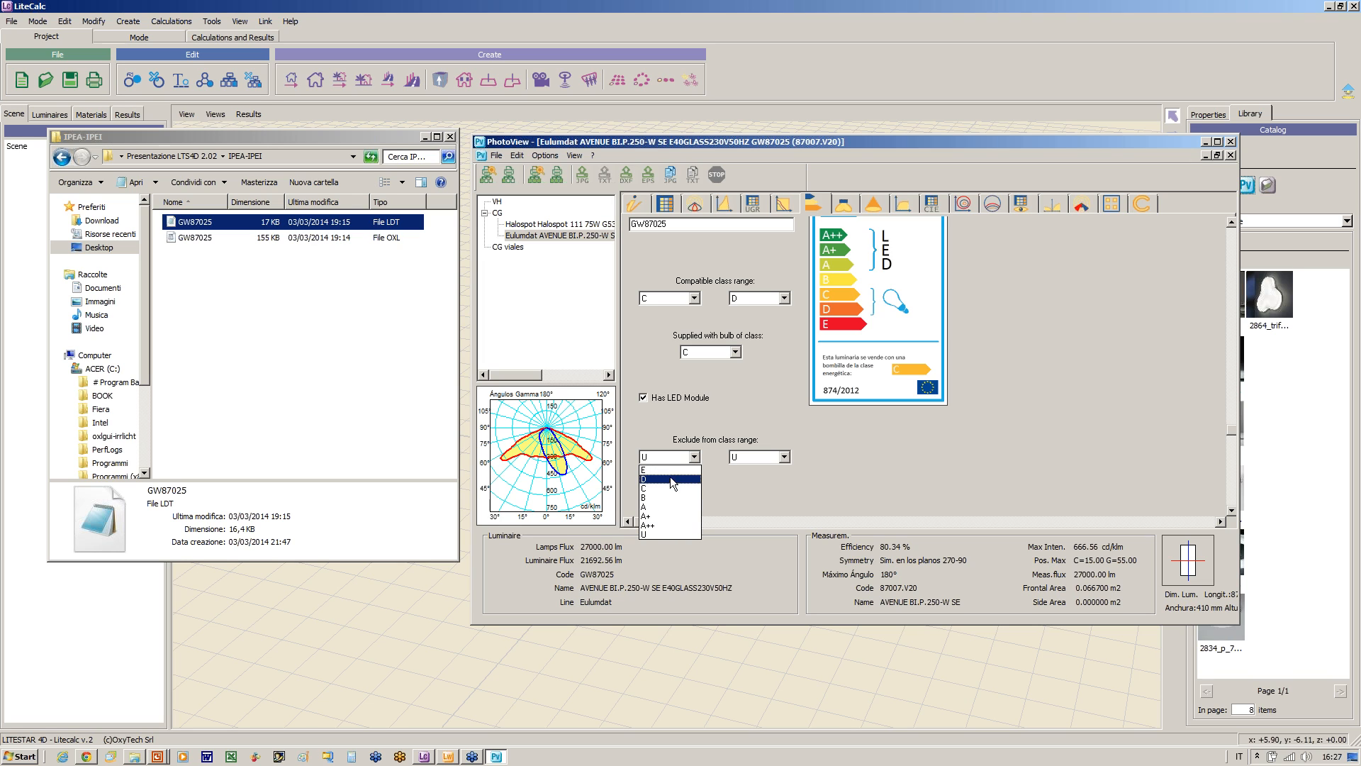
left_click(665, 498)
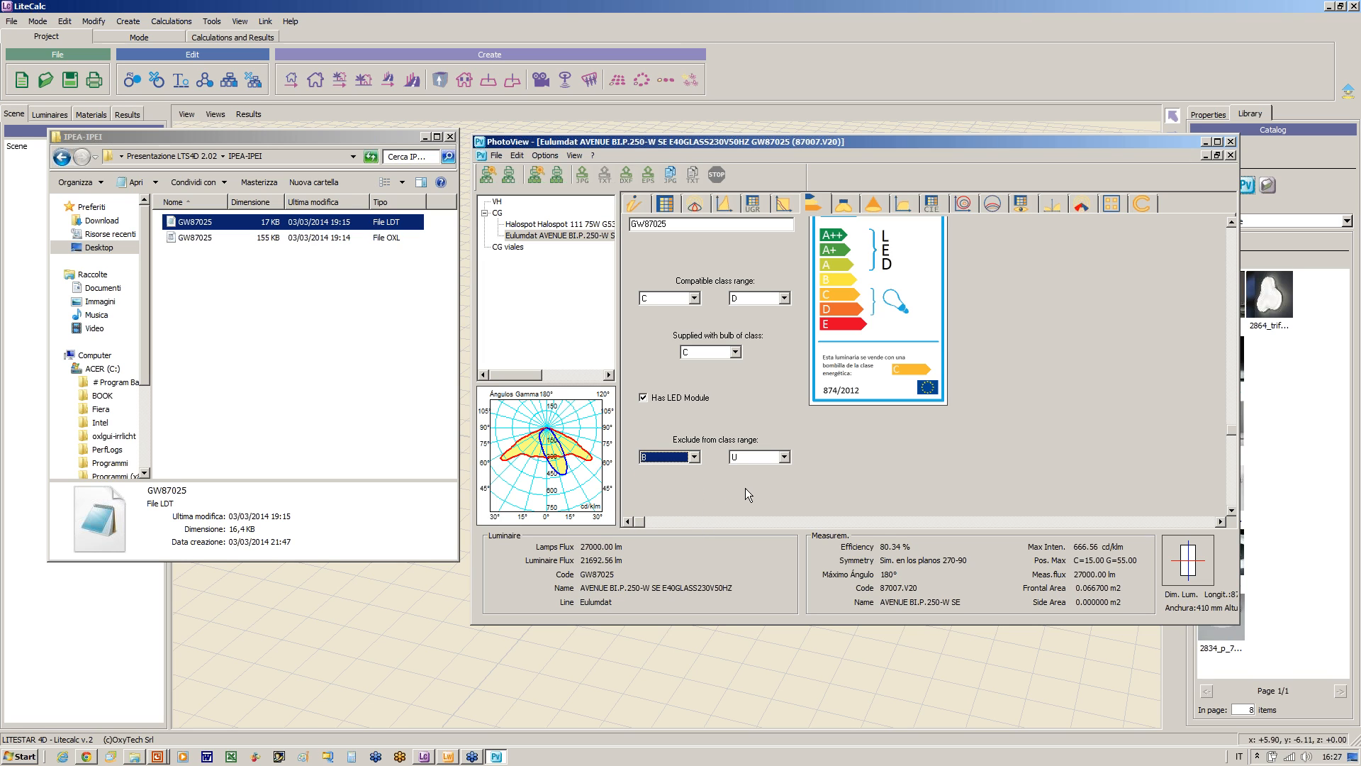
left_click(784, 458)
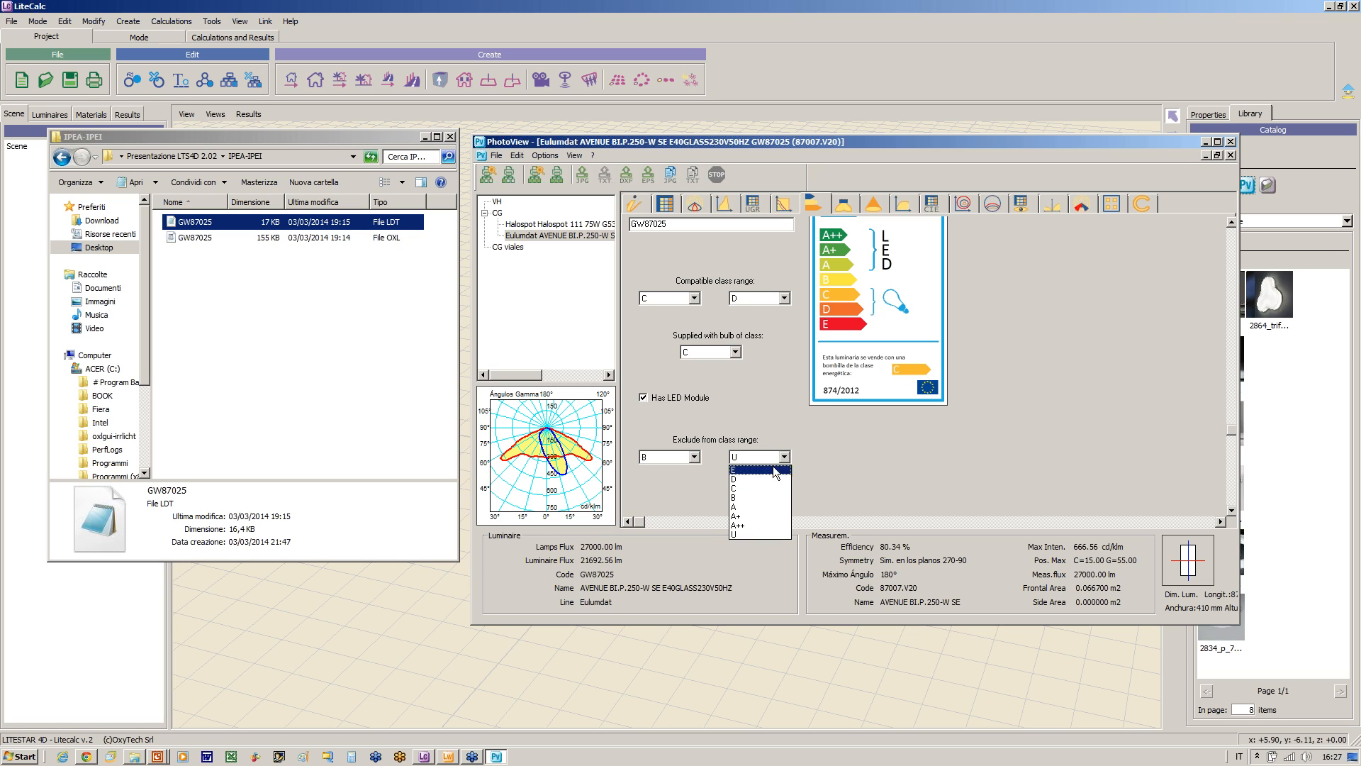
left_click(744, 498)
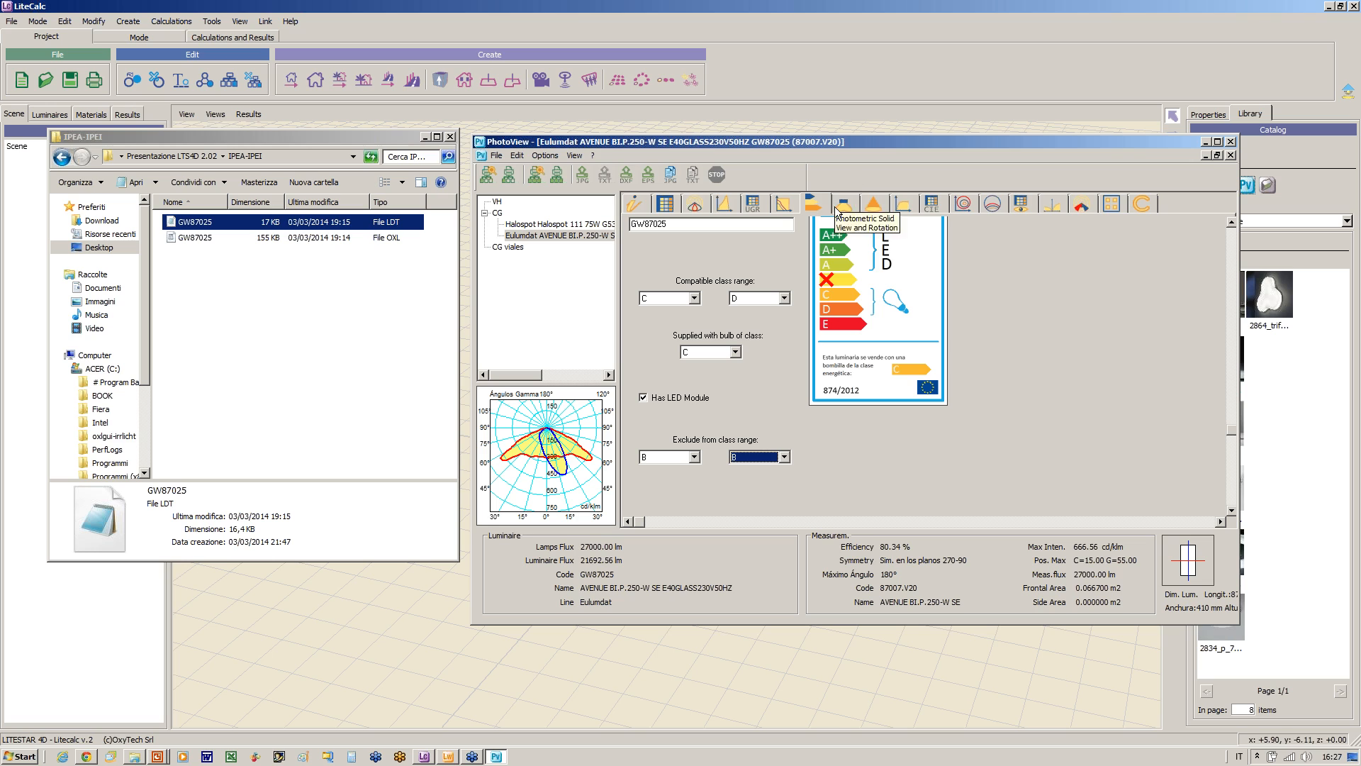
Step: Switch the label standard to Estándar IPEA and set the lamp power to 250 W
left_click_drag(1230, 430, 1256, 236)
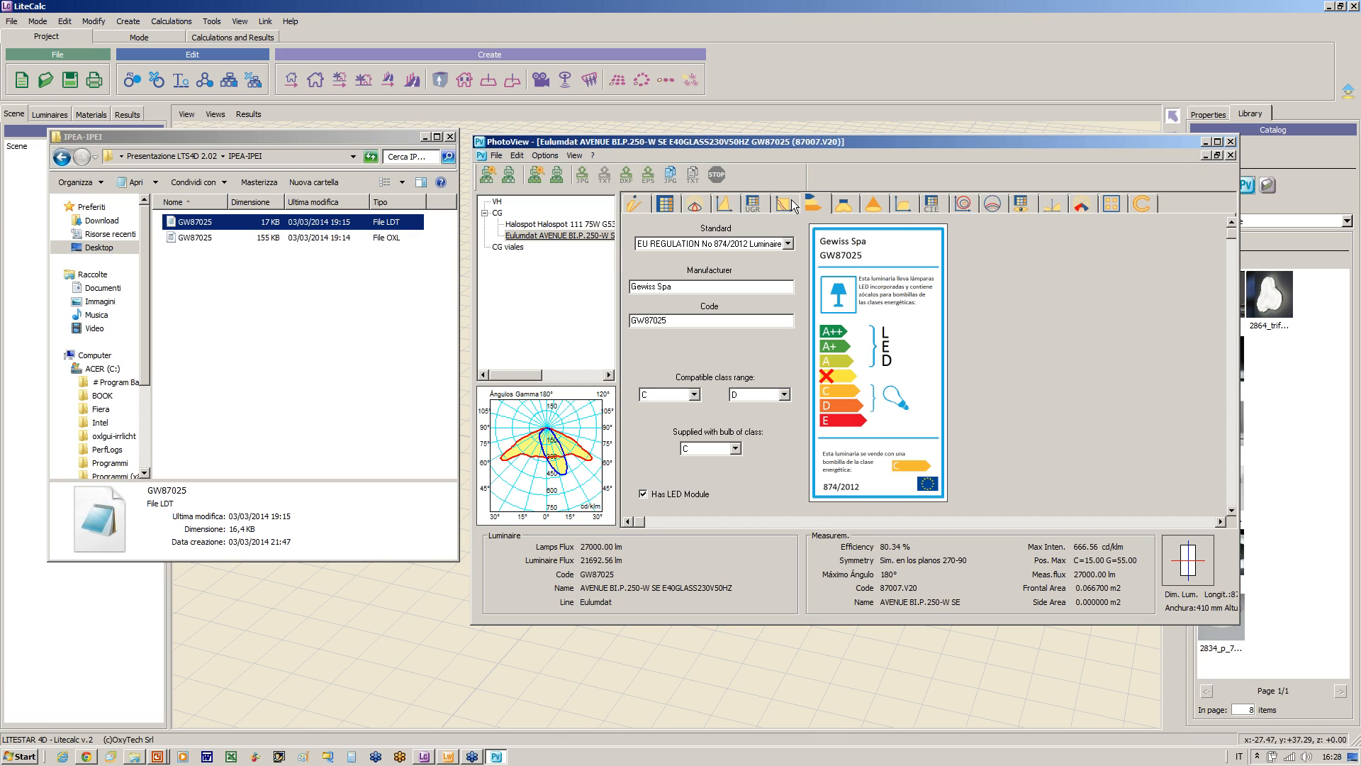
left_click(788, 245)
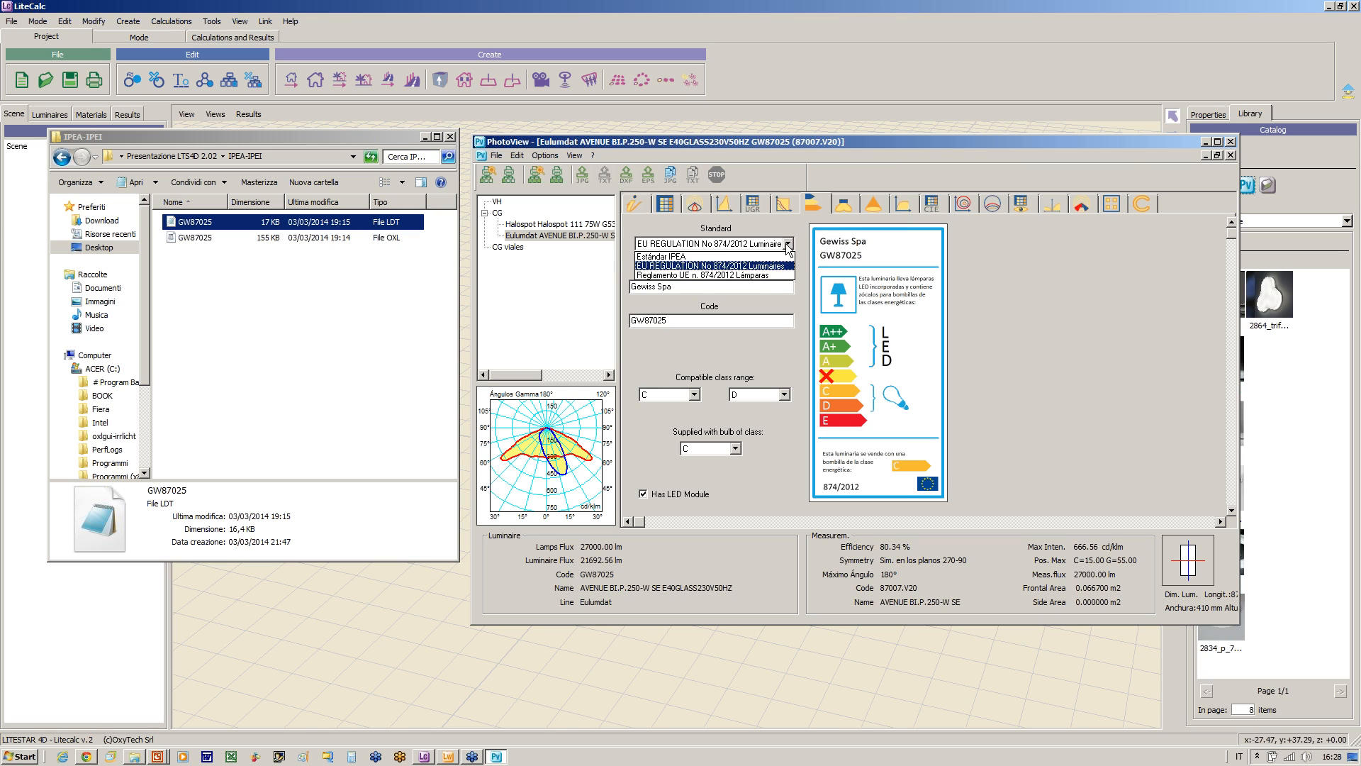
left_click(678, 259)
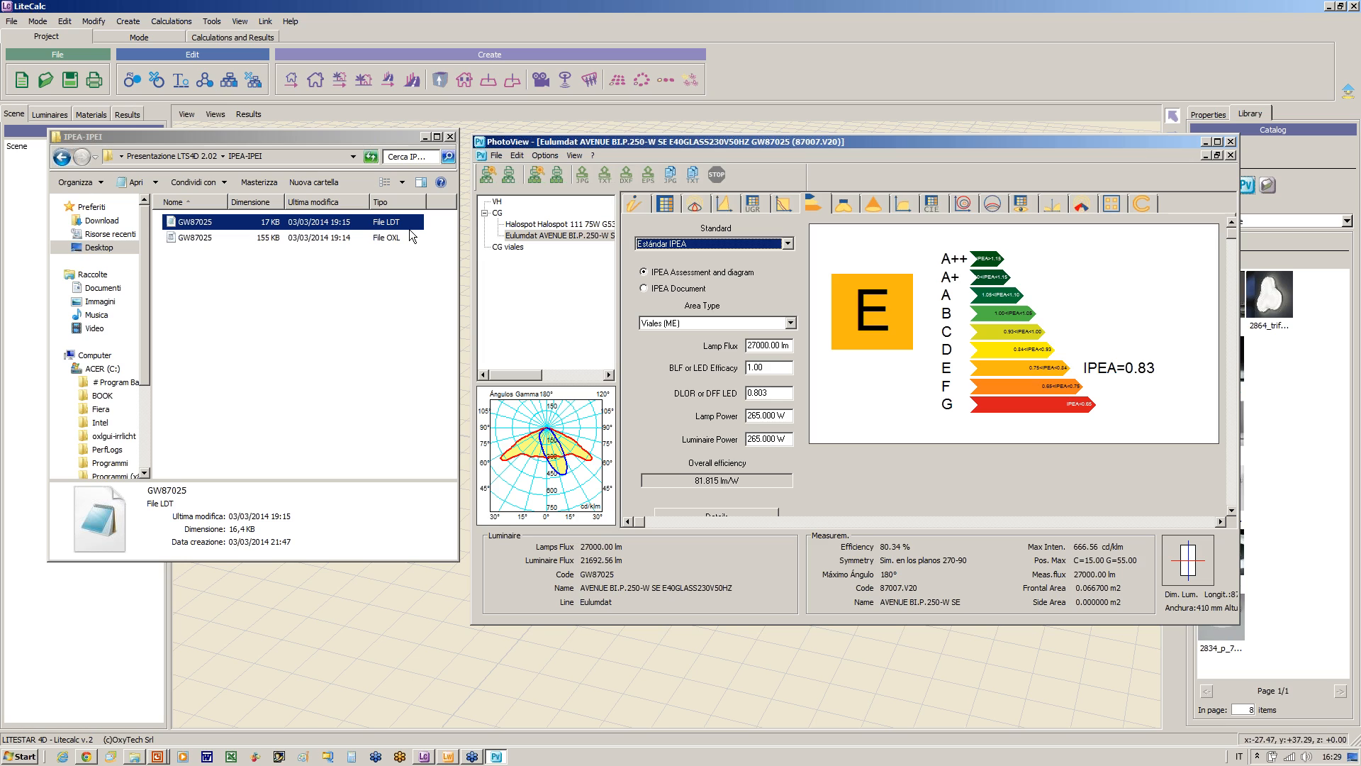
left_click(789, 437)
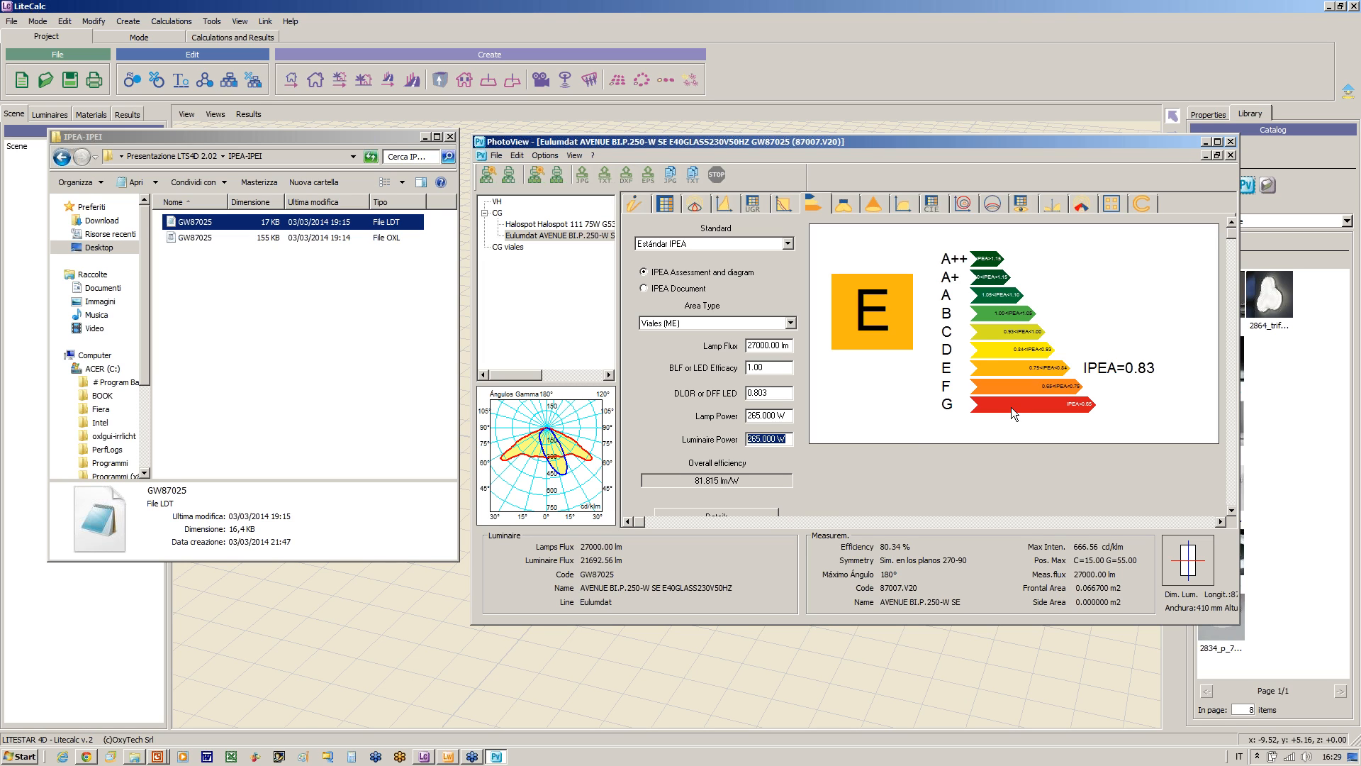
left_click_drag(789, 415, 479, 386)
type("250")
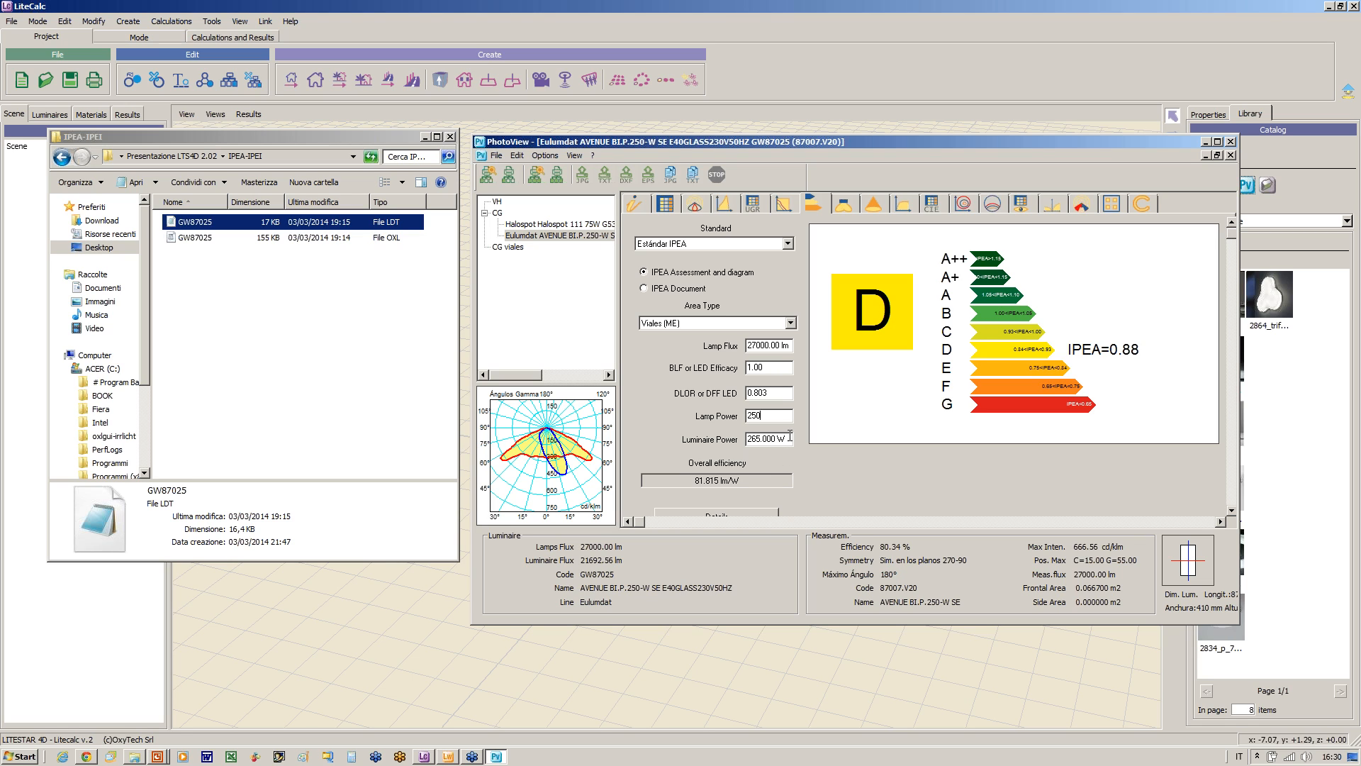
left_click_drag(787, 438, 747, 439)
left_click_drag(771, 415, 727, 411)
Step: Load the GW87025 OXL file into PhotoView and set its label standard to Estándar IPEA
left_click(183, 237)
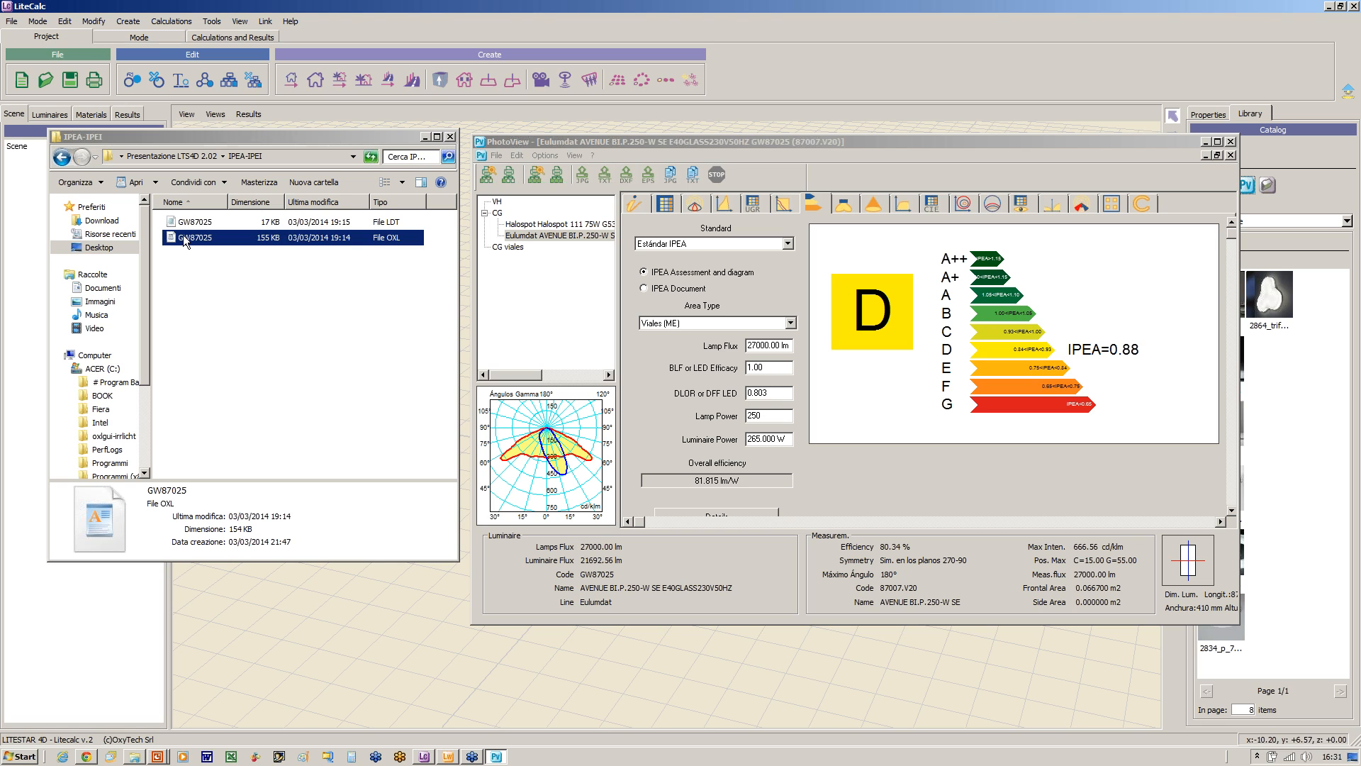
left_click_drag(183, 235, 547, 322)
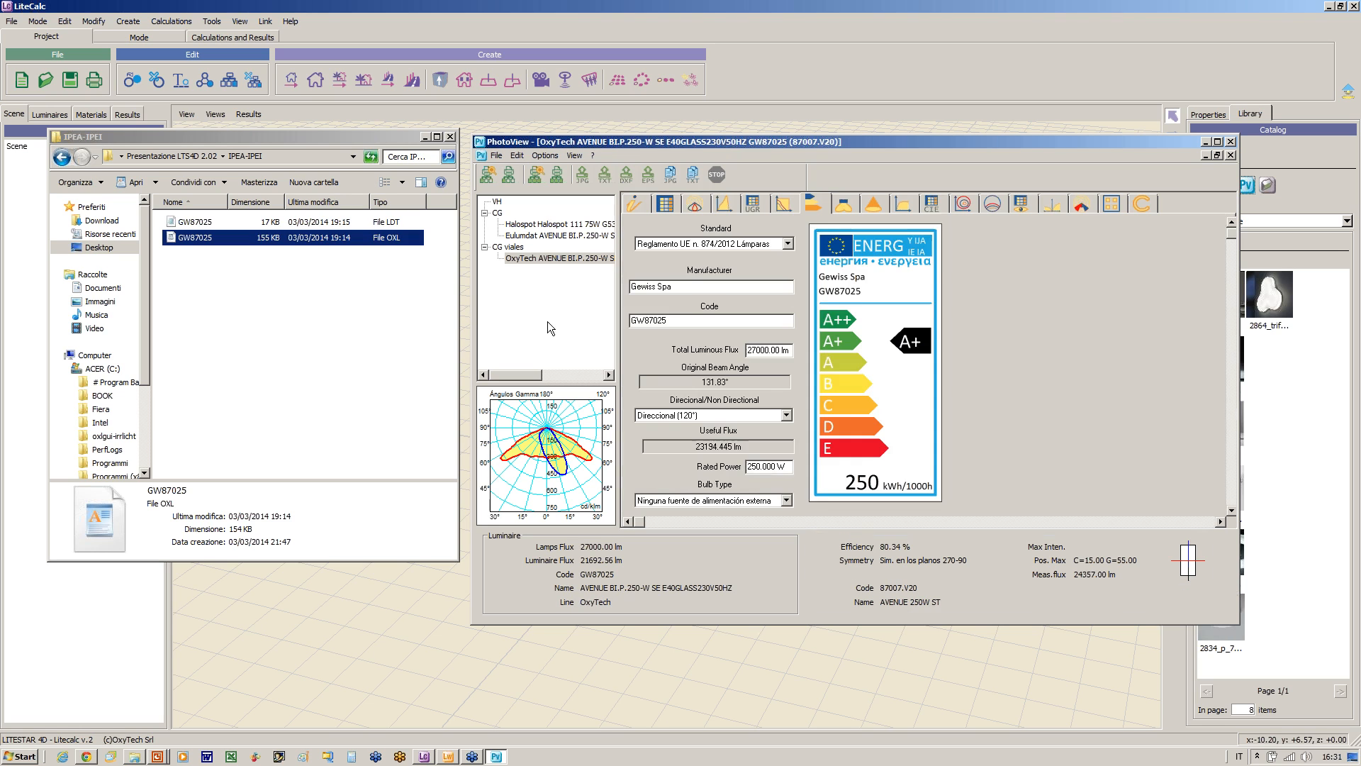
left_click(788, 243)
left_click(662, 256)
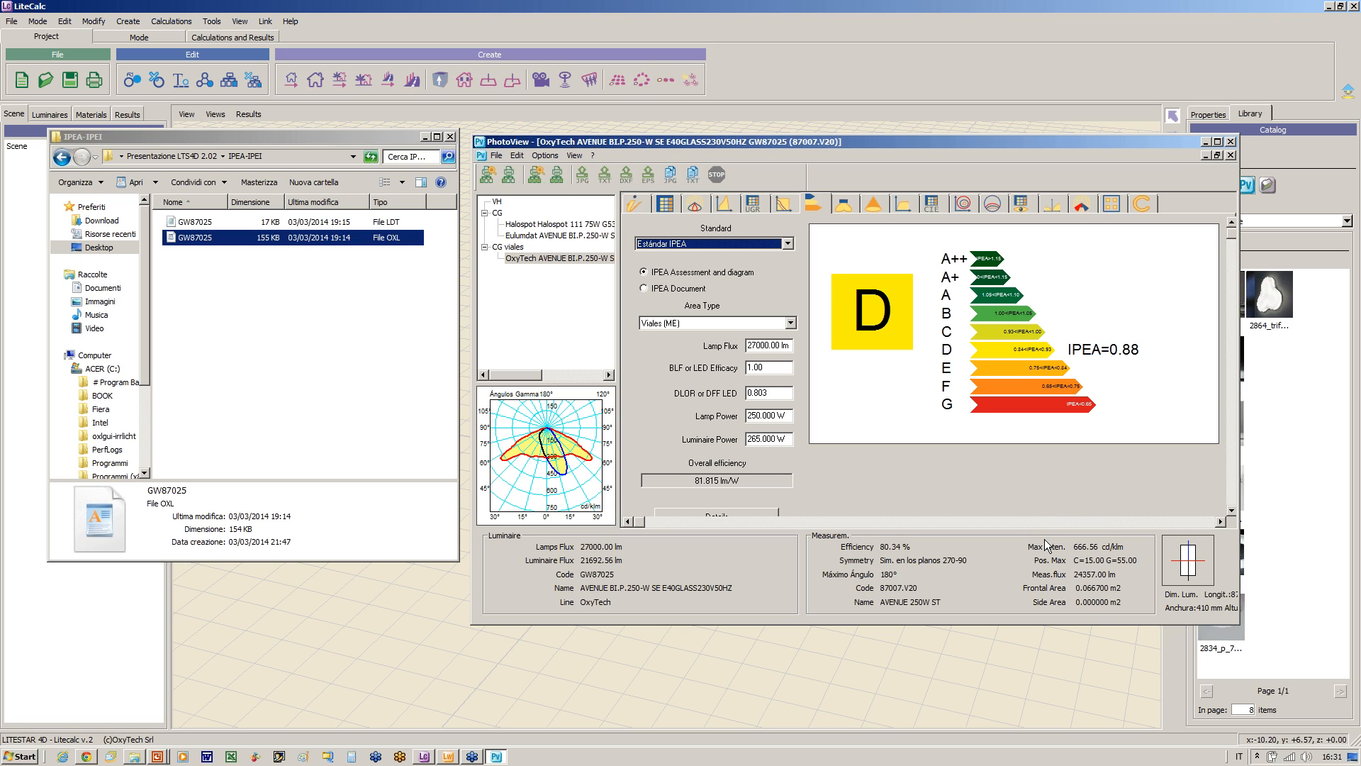
Step: Display the Halospot 111 75W lamp's energy label and switch to Liswin, positioning its window over PhotoView
left_click(548, 225)
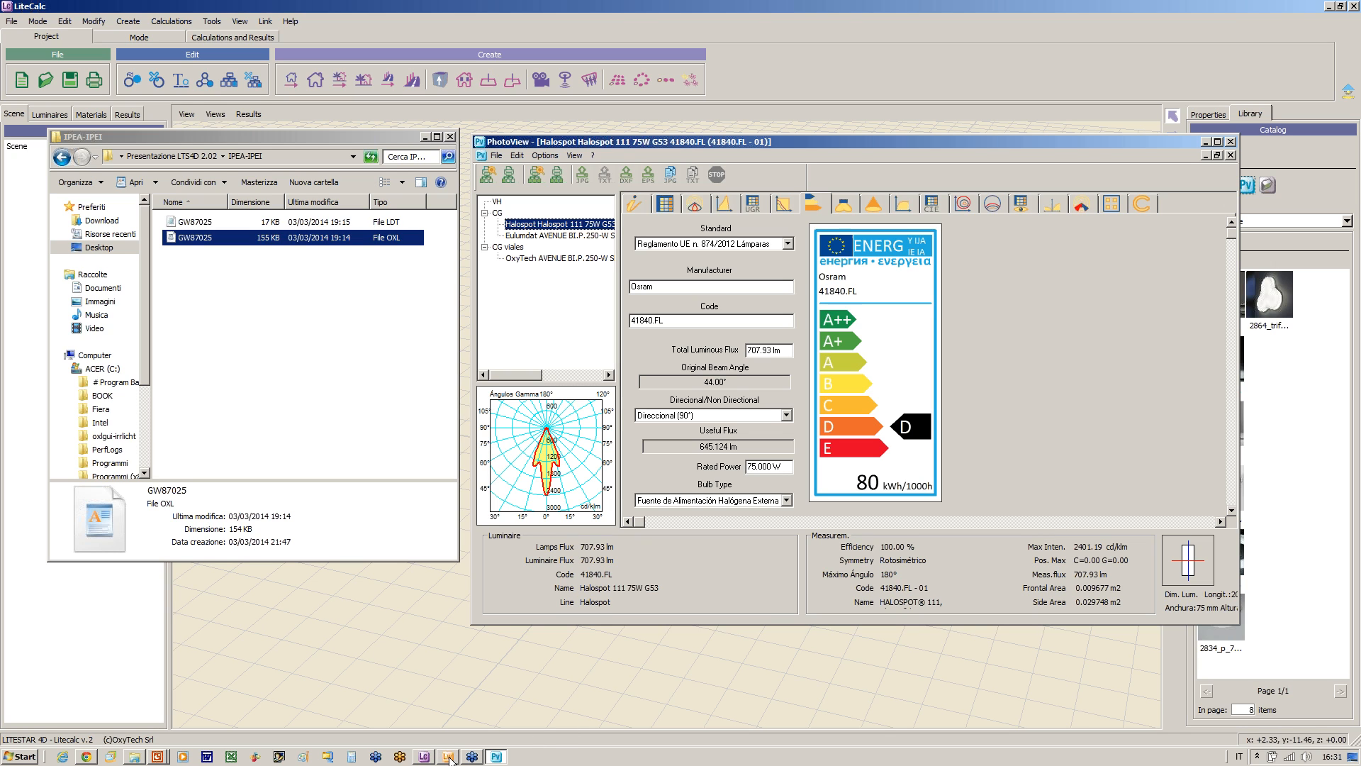
left_click(426, 138)
left_click(448, 757)
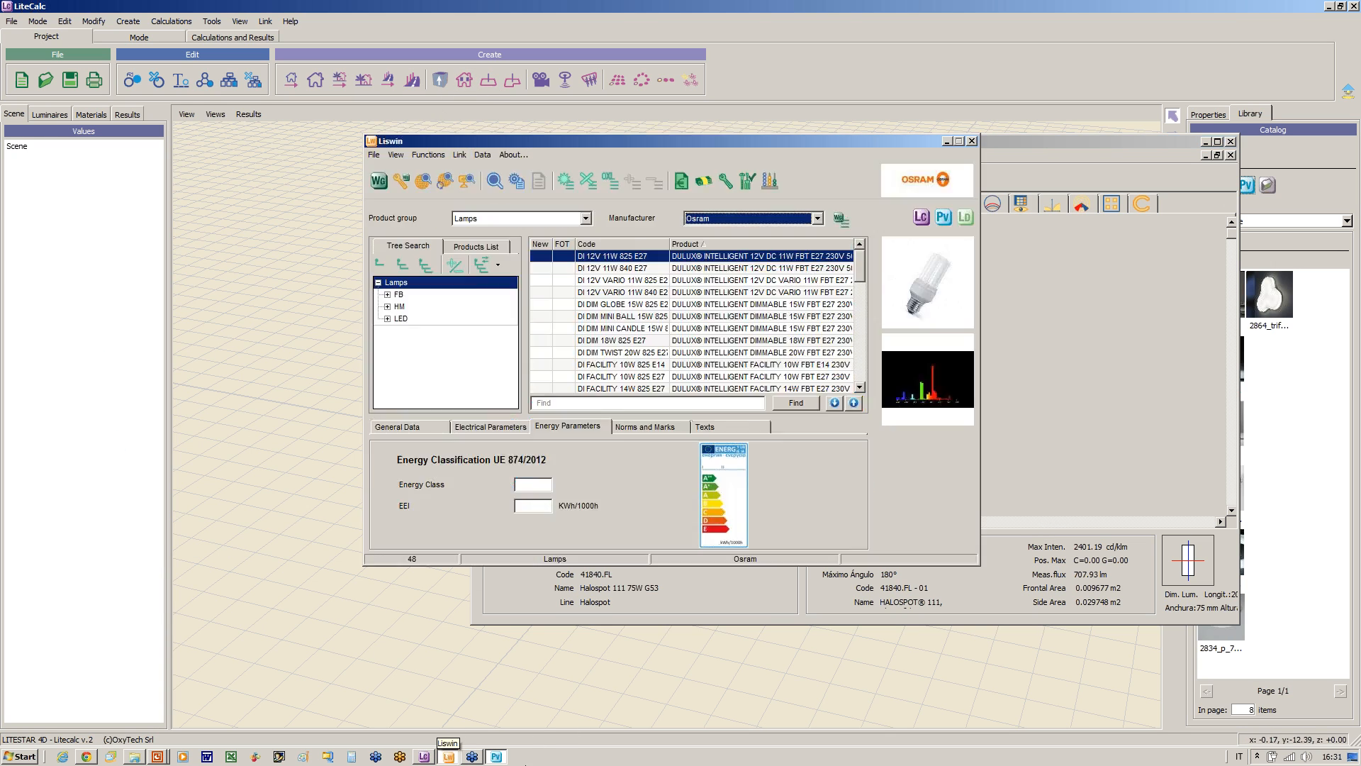
left_click_drag(651, 140, 771, 116)
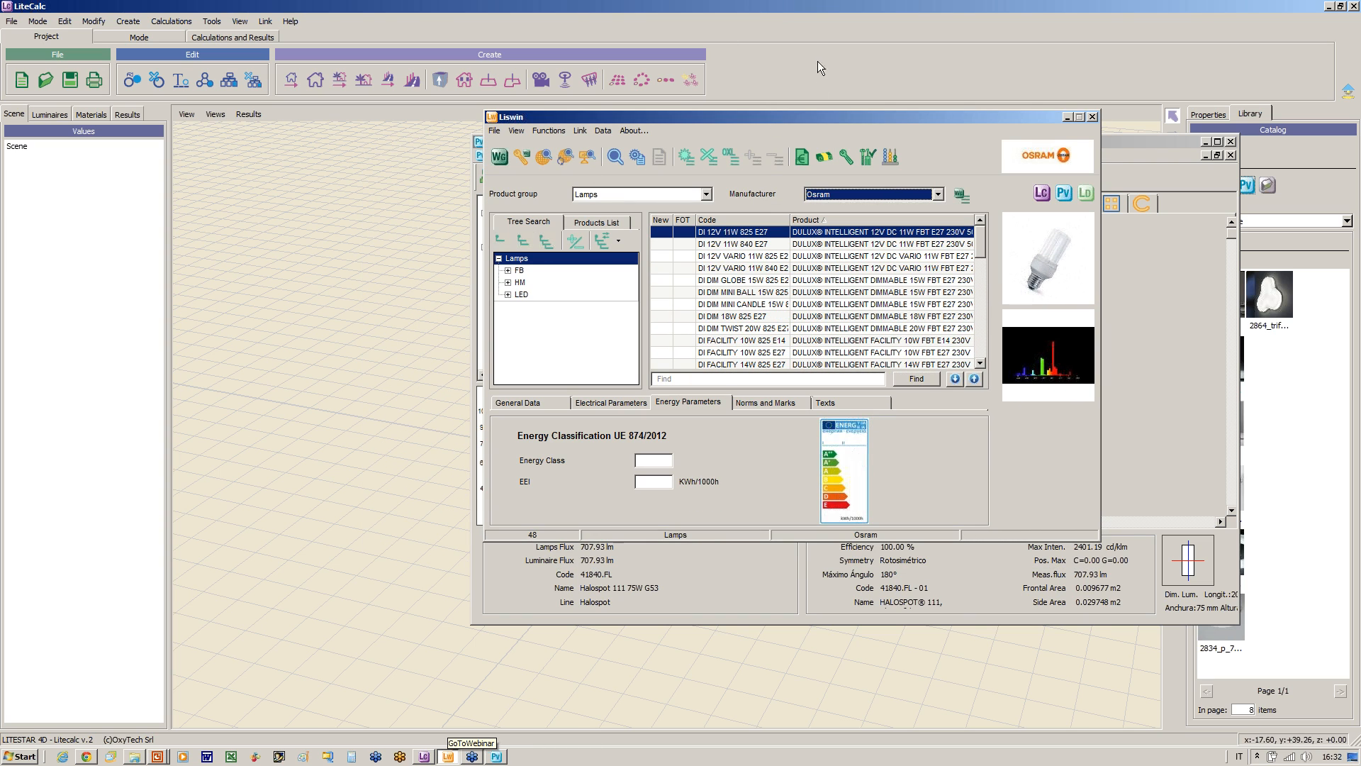
left_click_drag(806, 114, 806, 239)
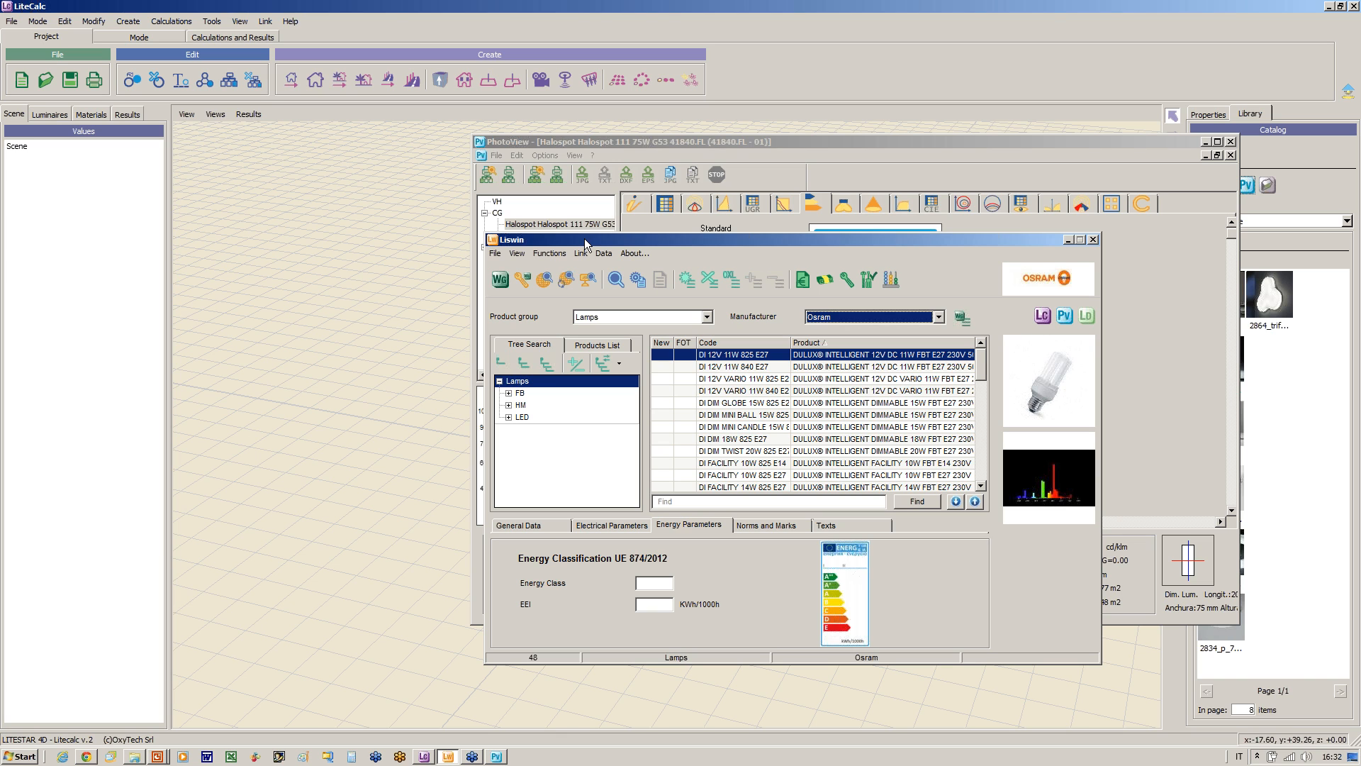
mouse_move(584, 238)
left_mouse_down()
mouse_move(554, 288)
mouse_move(586, 231)
left_mouse_up()
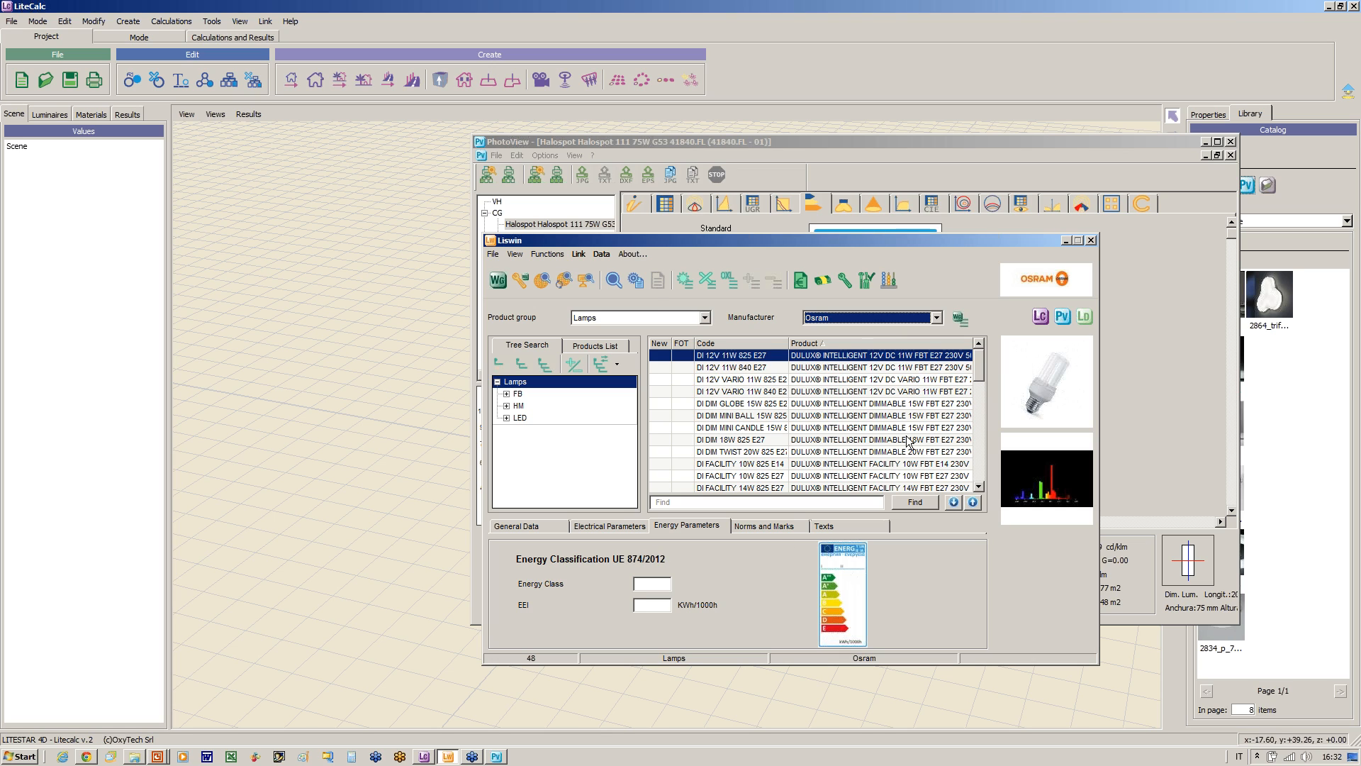
Step: Open Osram's online WebCatalog from Liswin and search its product list for 41840
left_click(521, 279)
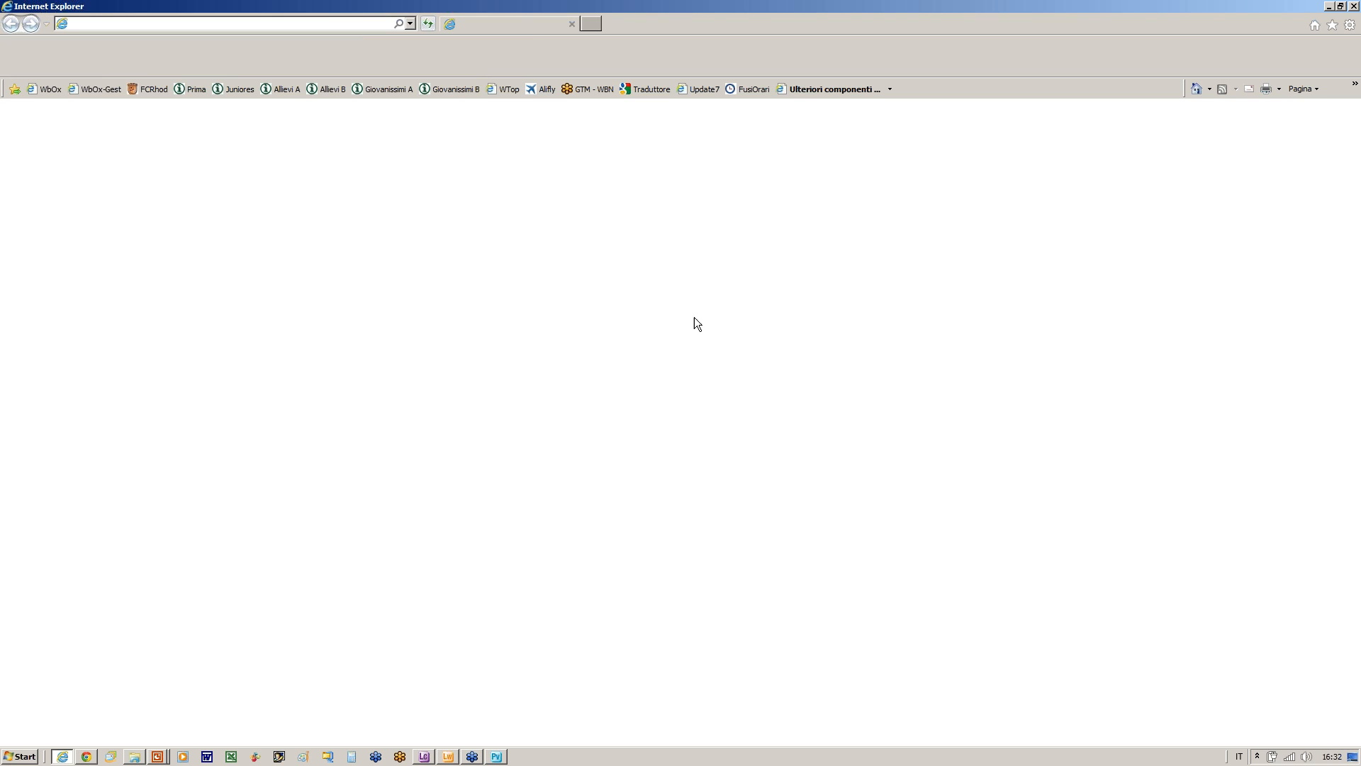
left_click(1340, 6)
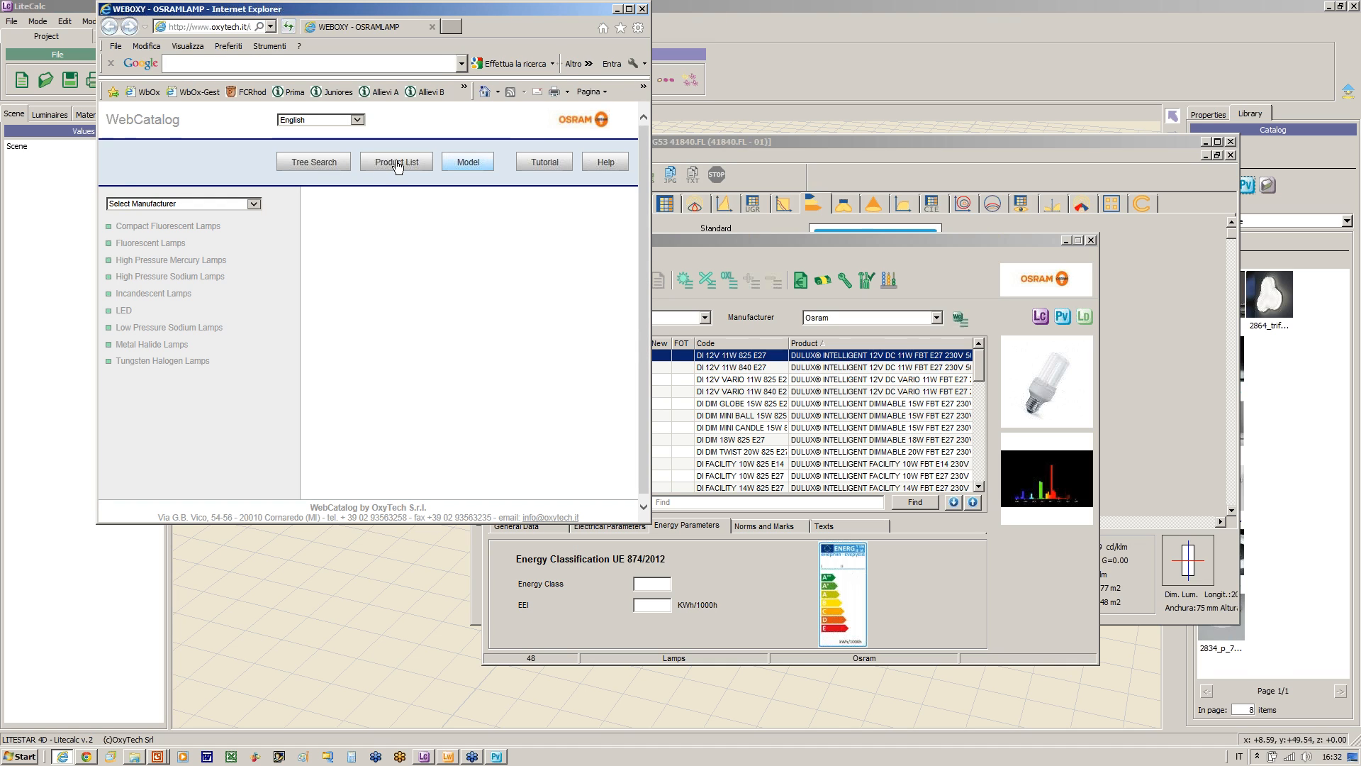
left_click(397, 163)
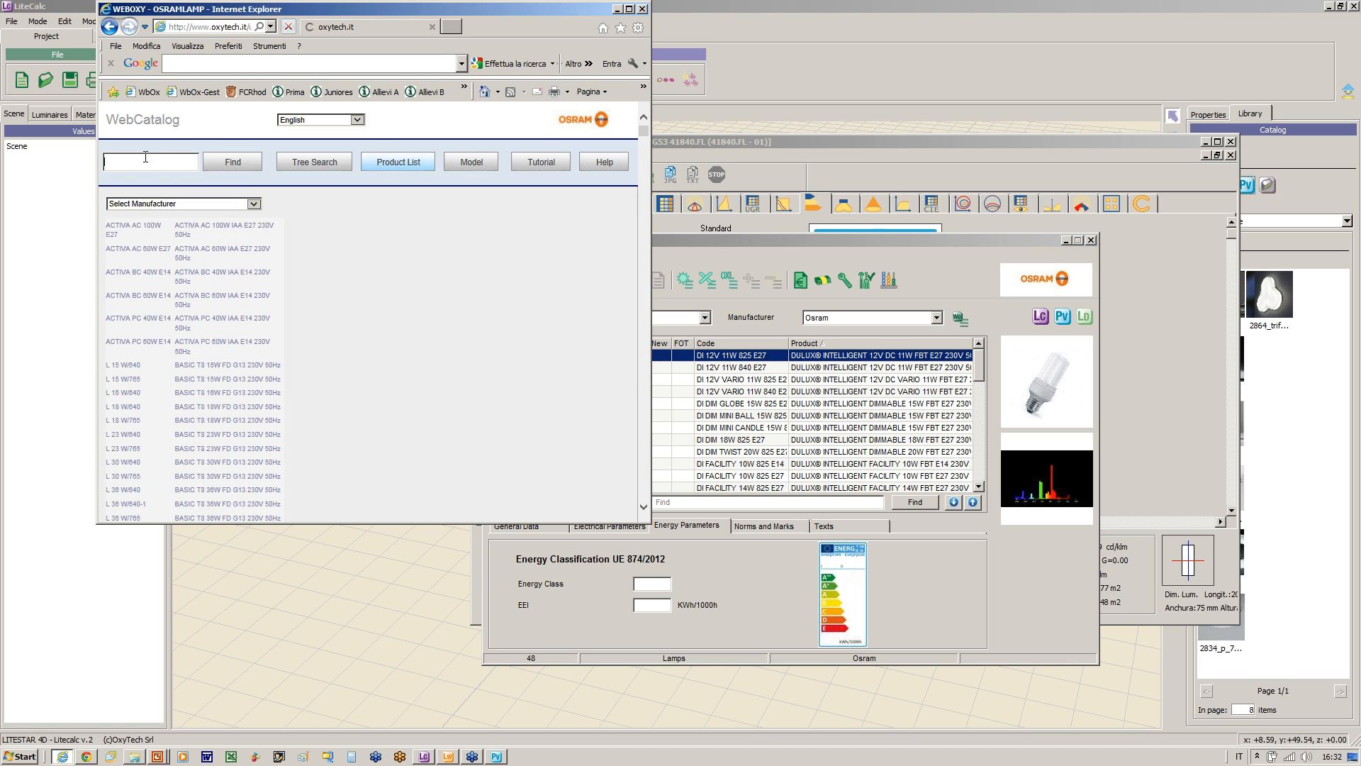
type("41840")
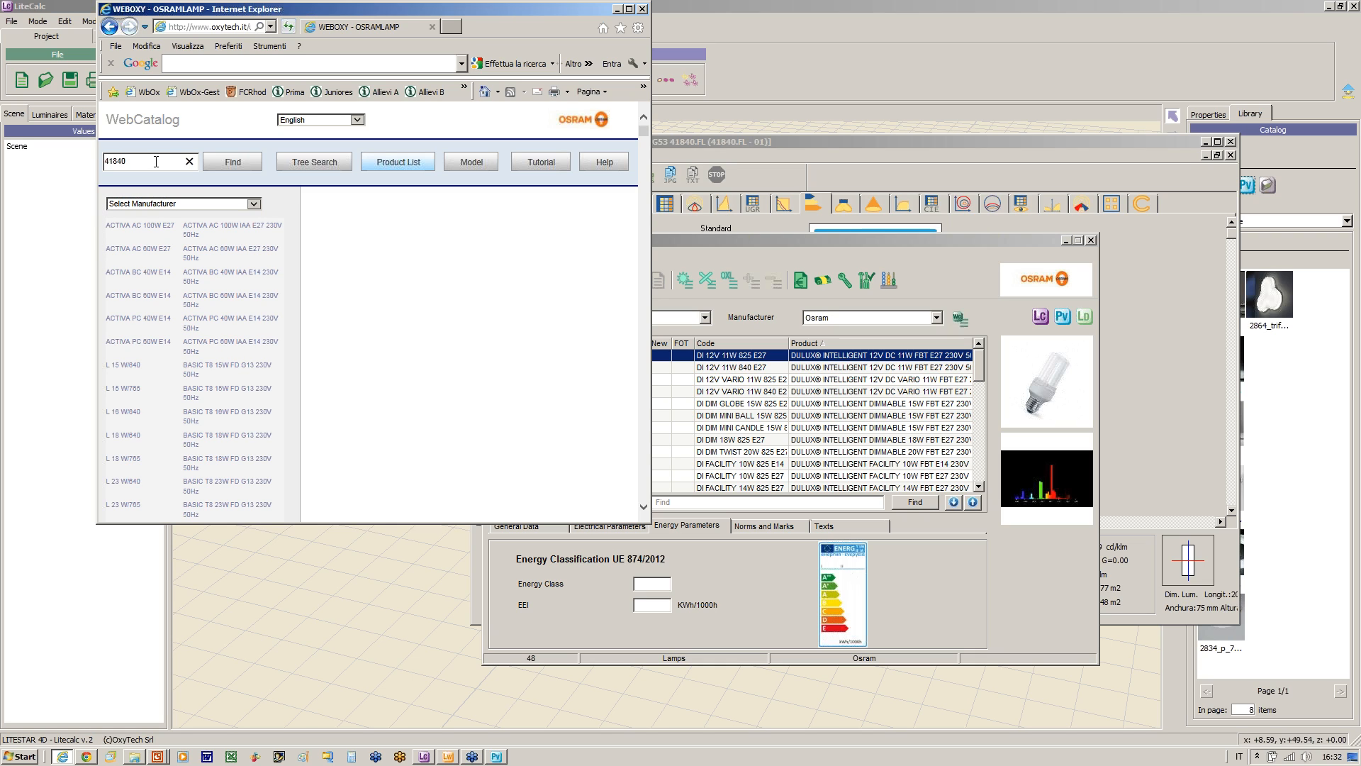
left_click(232, 162)
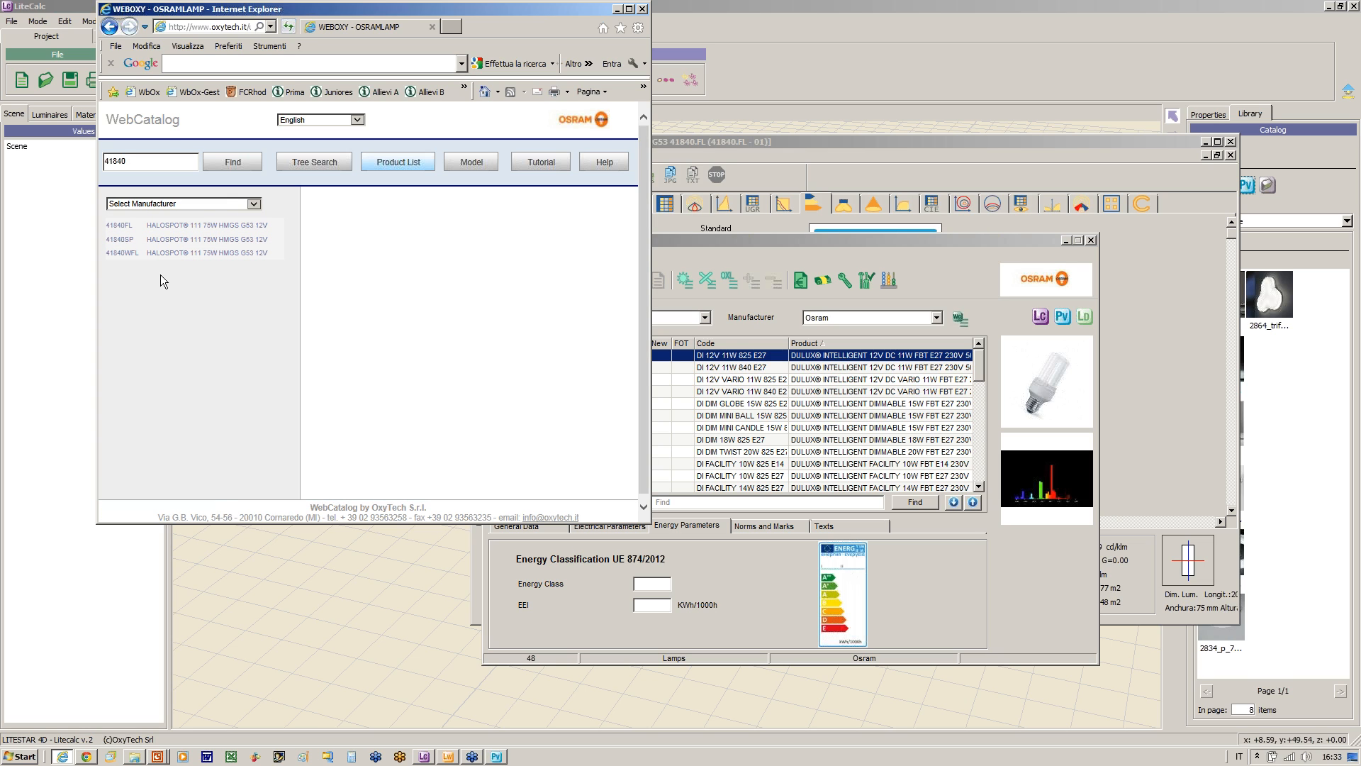
Step: Import the 41840FL Halospot 111 75W lamp from WebCatalog into Liswin's lamp list and minimise the browser
left_click(887, 142)
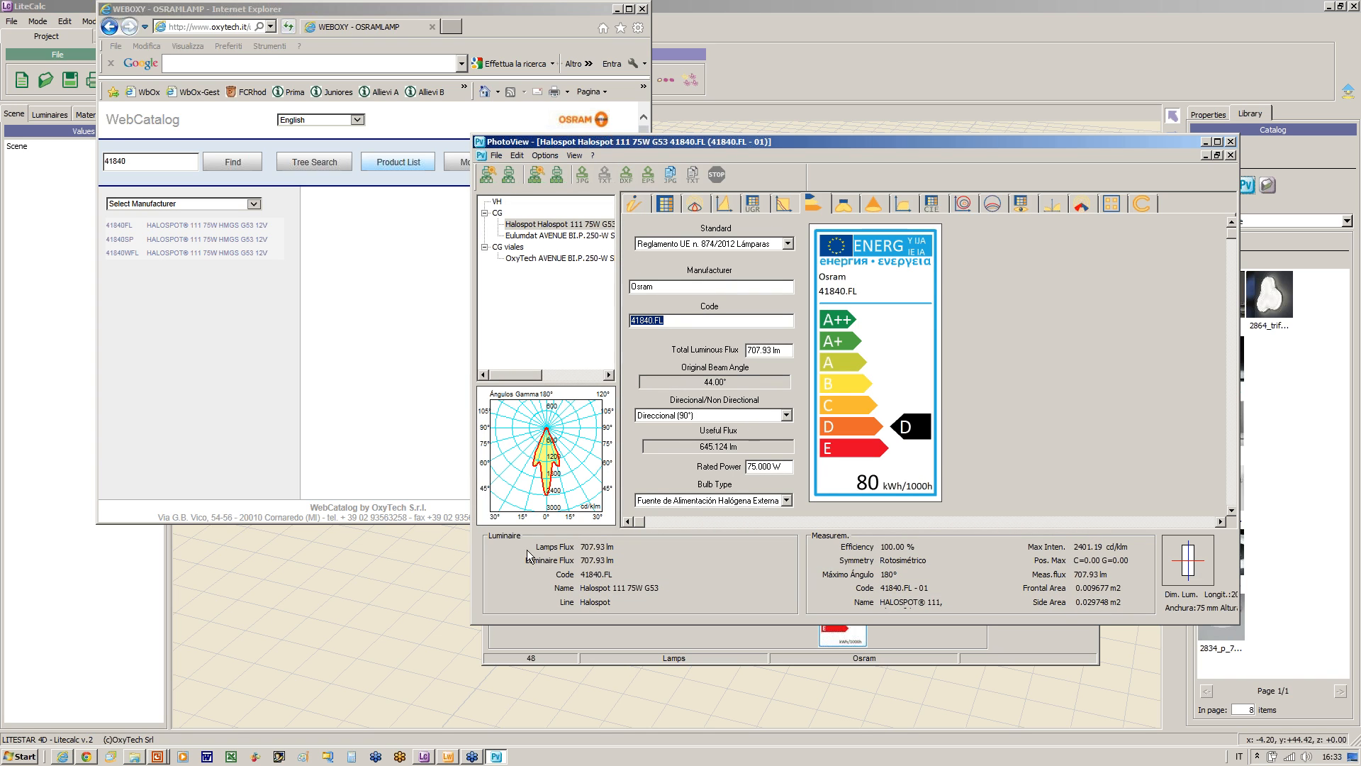
left_click(177, 226)
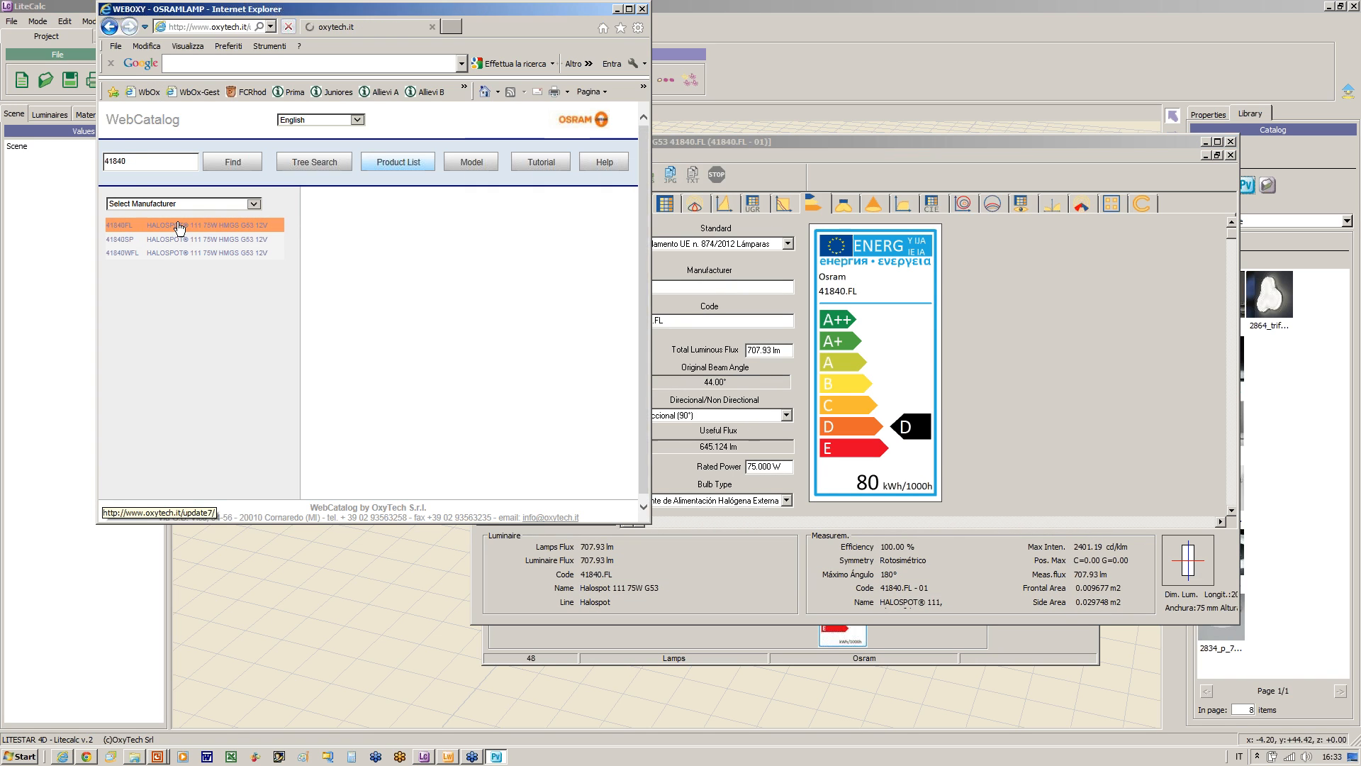
left_click(721, 638)
left_click_drag(357, 322, 872, 439)
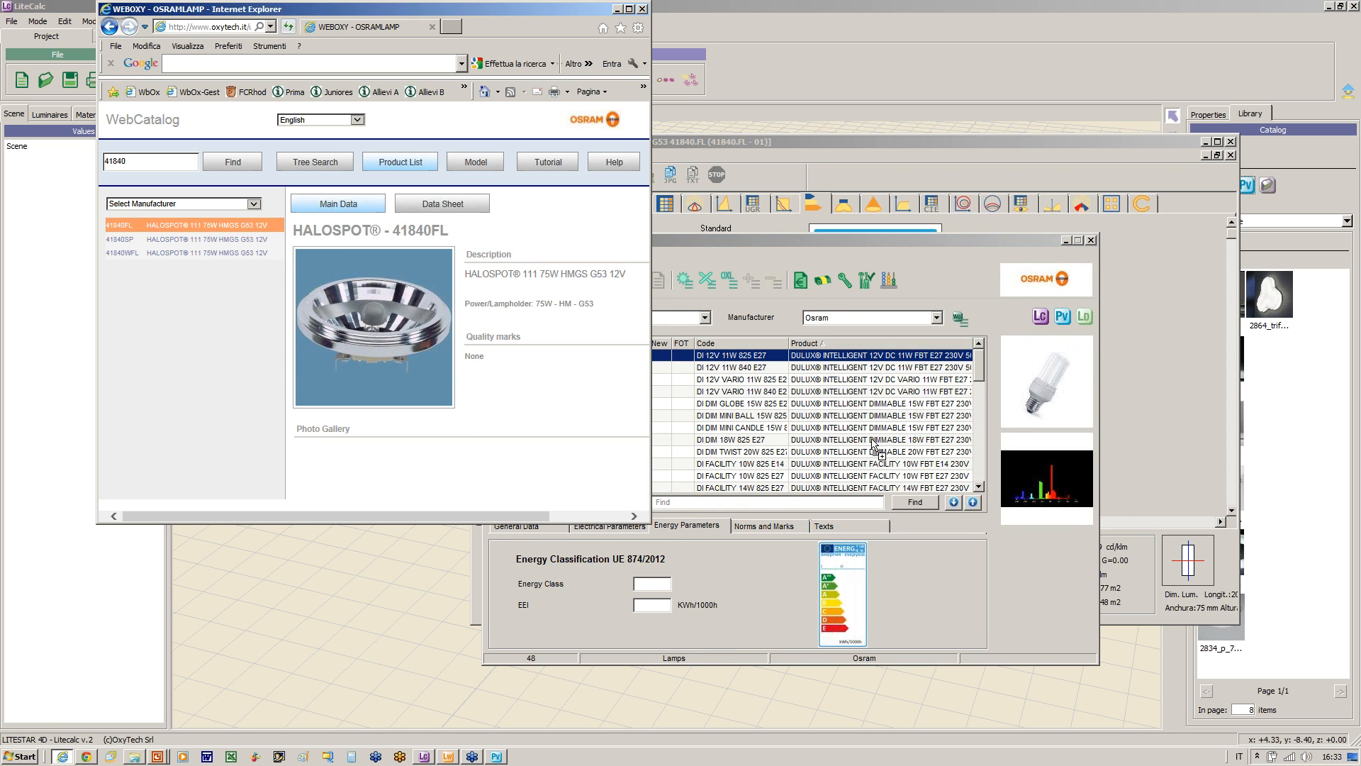
left_click_drag(872, 439, 871, 439)
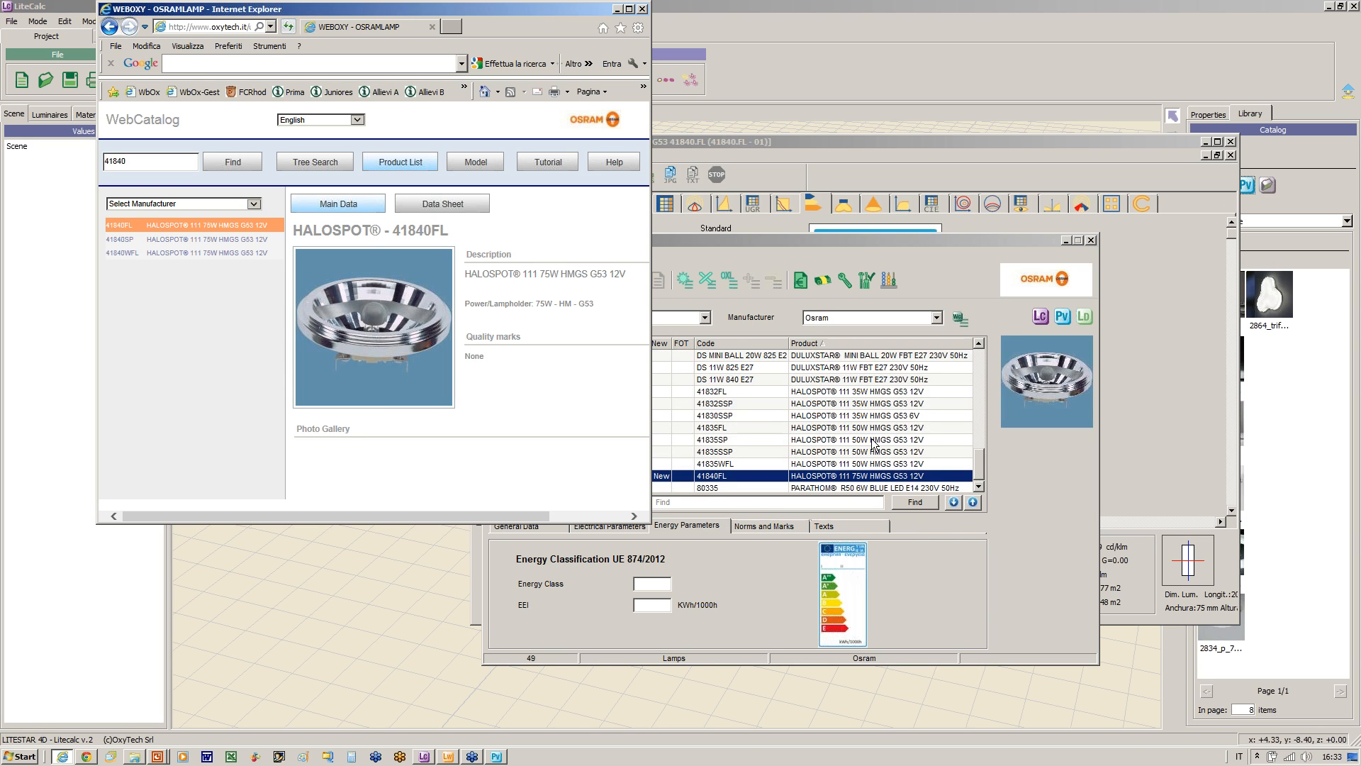
left_click(815, 241)
left_click(616, 10)
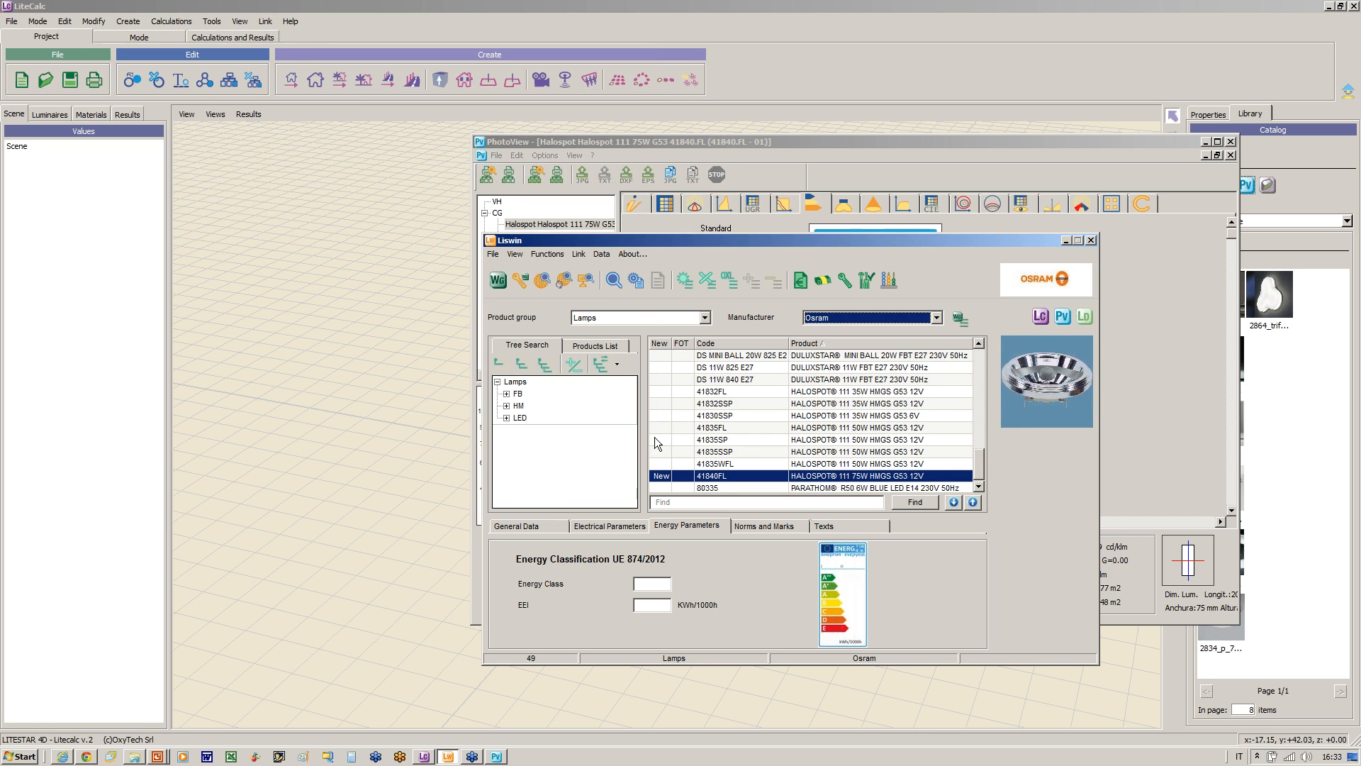
Step: Open the 41840FL lamp for editing in Lisdat at its energy parameters
right_click(744, 472)
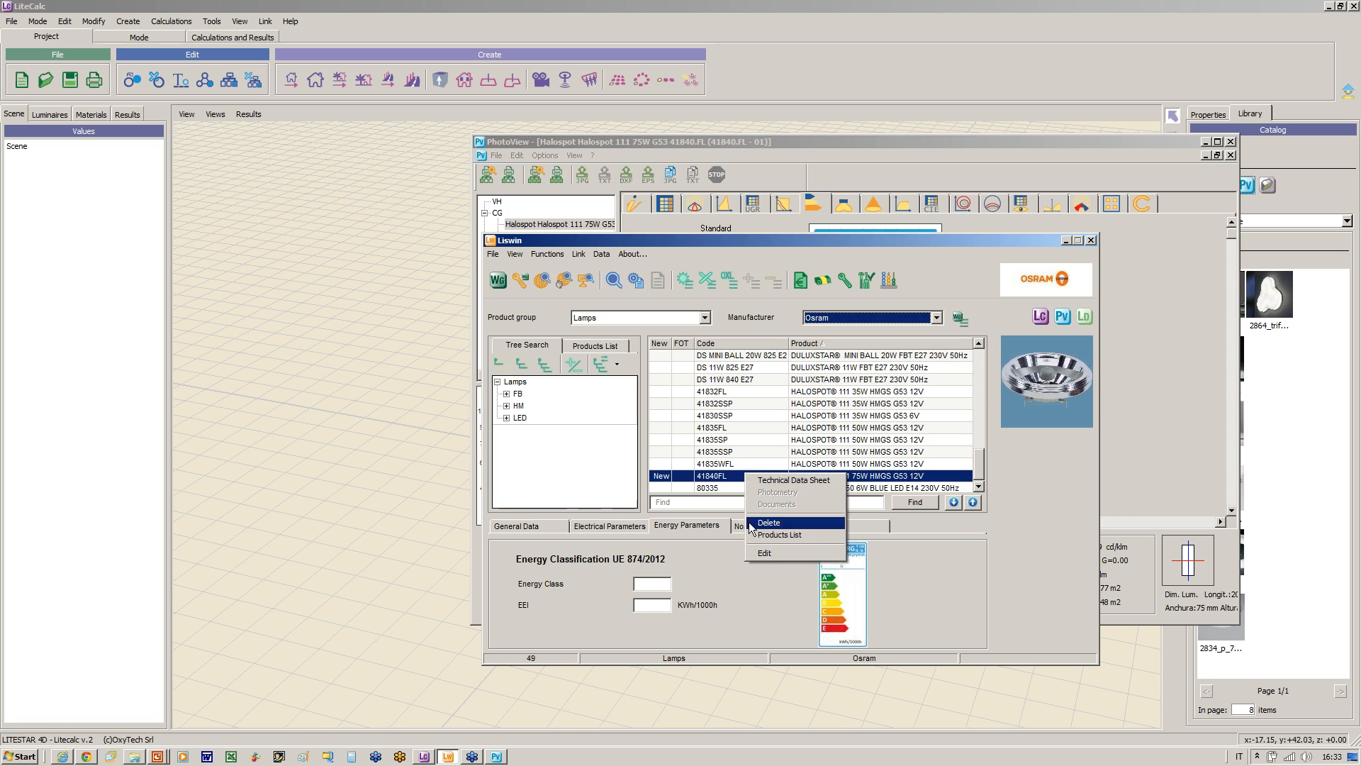
left_click(764, 553)
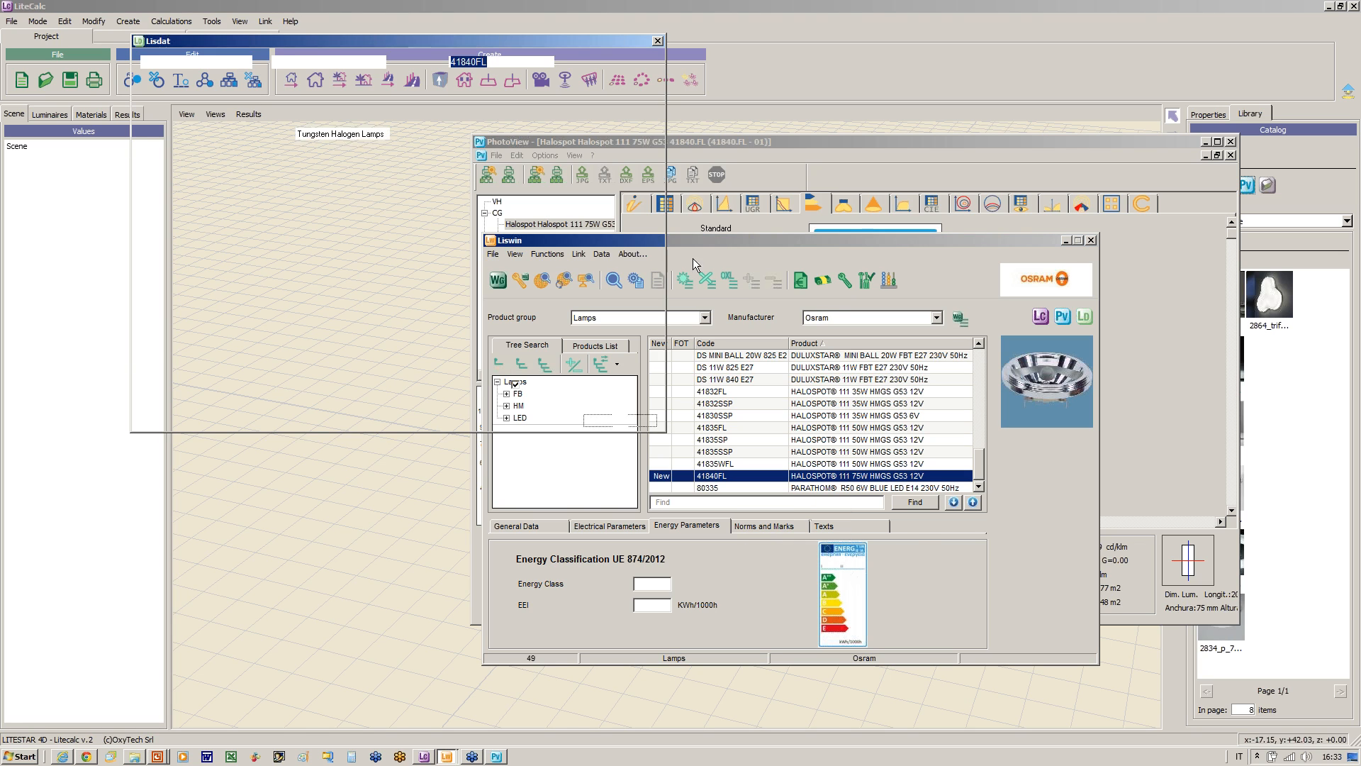
left_click(368, 84)
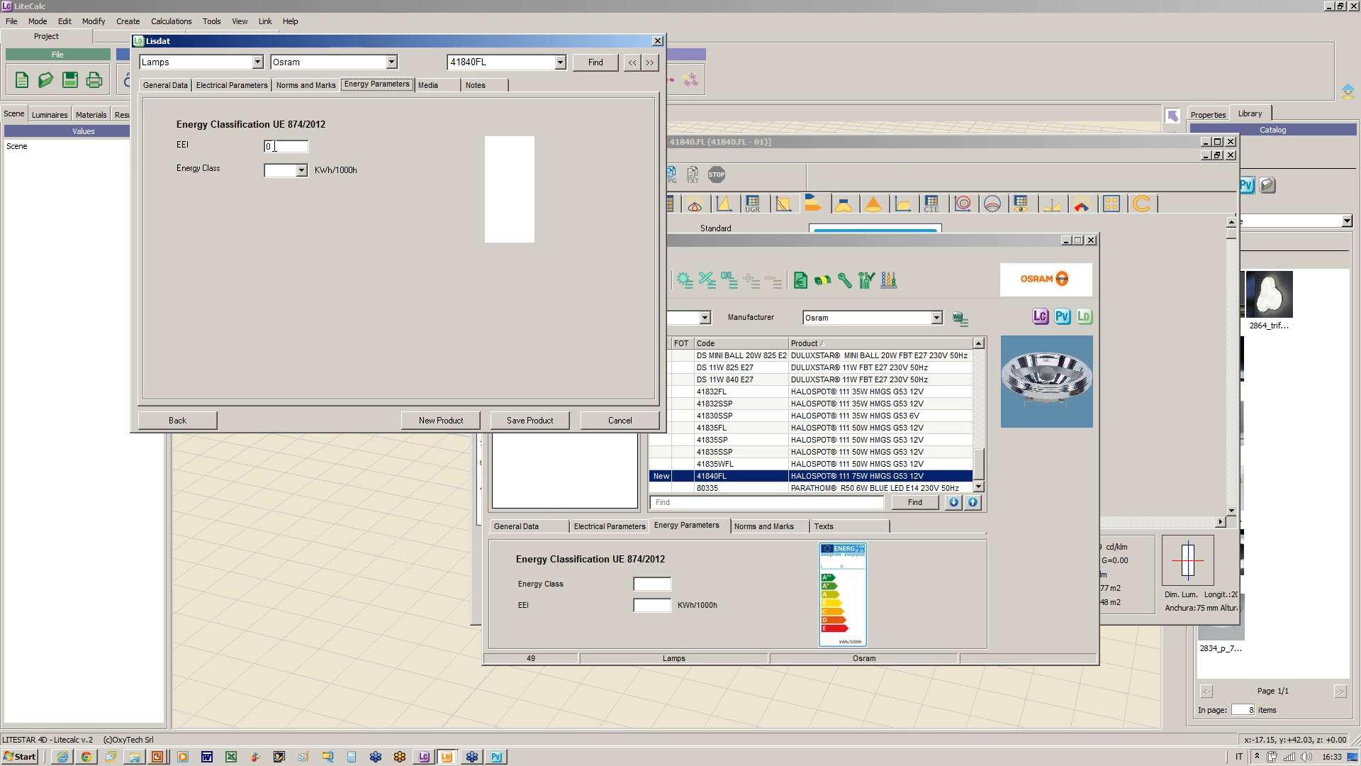
Step: Look up the Halospot lamp's Energy Efficiency Index in PhotoView and enter 1,473 as the EEI of 41840FL in Lisdat
left_click(856, 142)
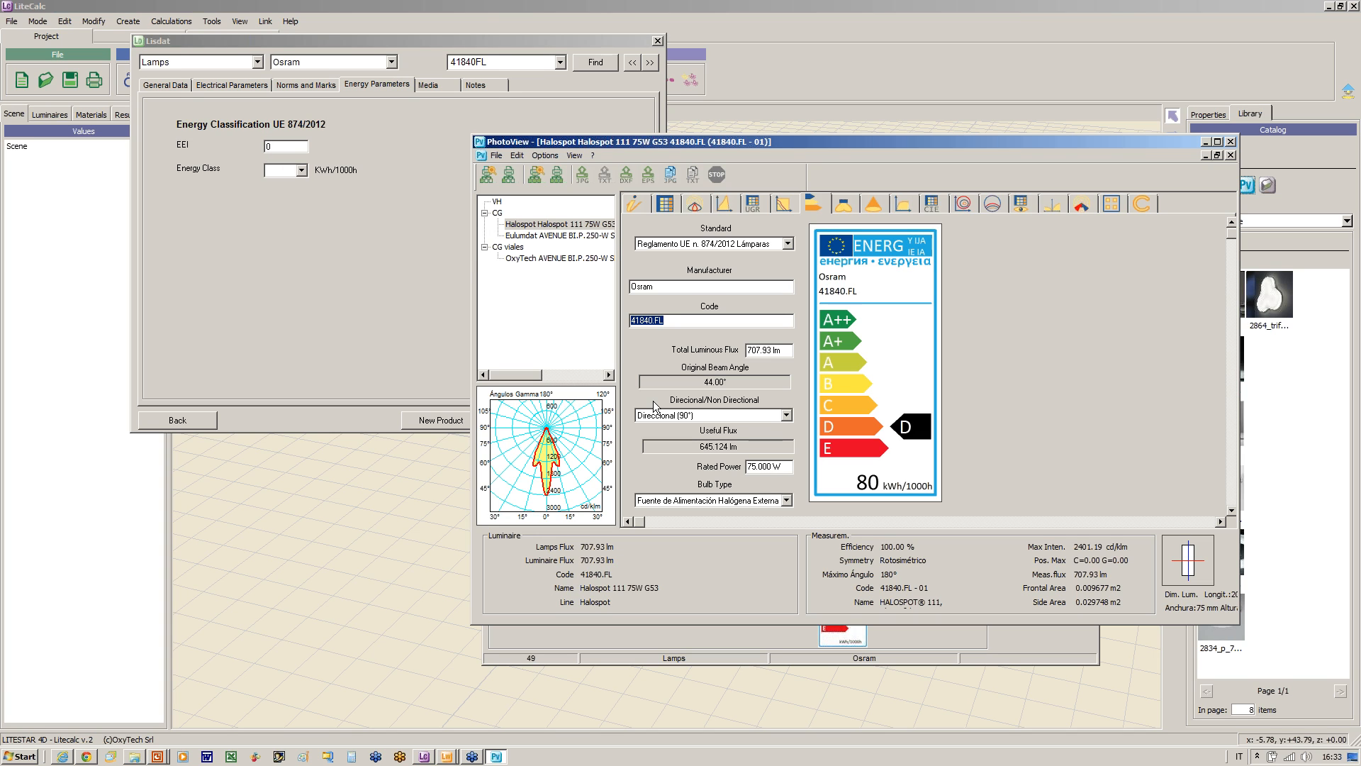
right_click(63, 756)
left_click(69, 729)
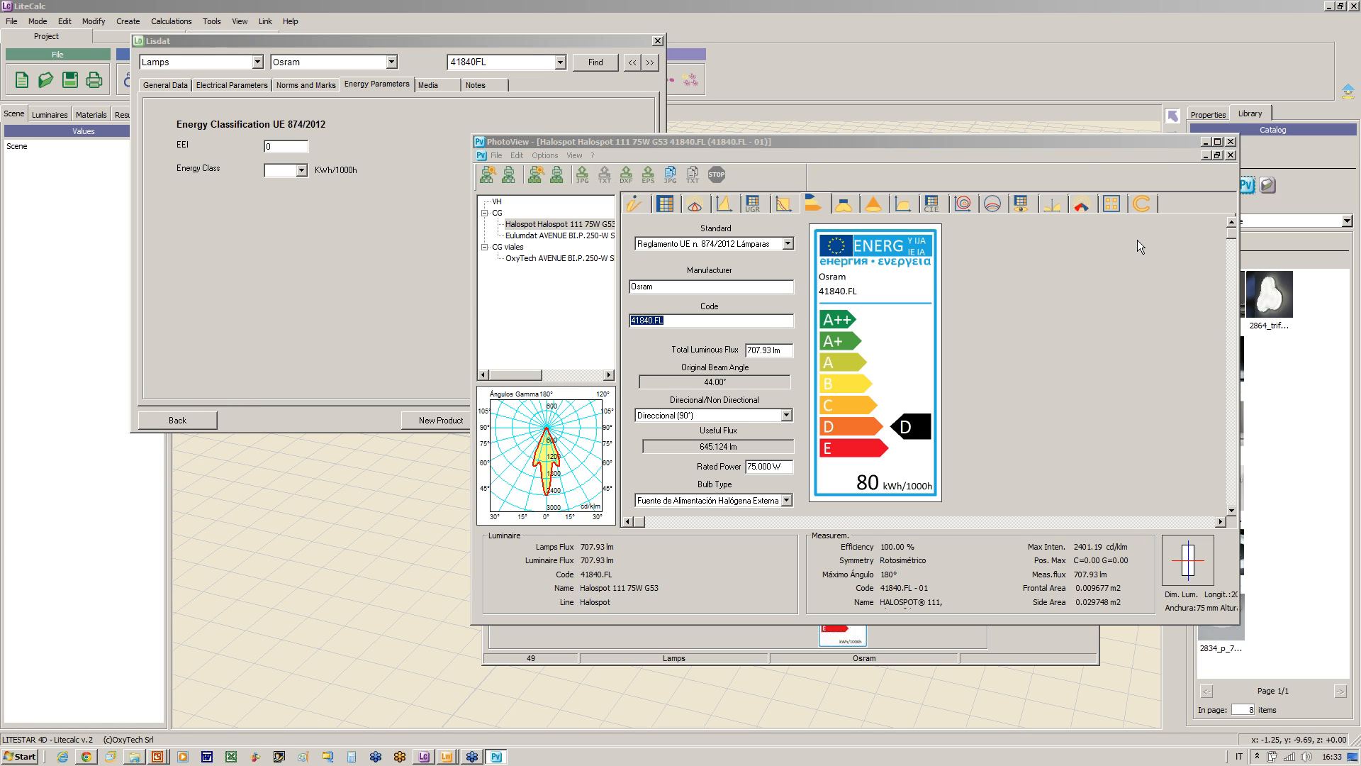
left_click(810, 202)
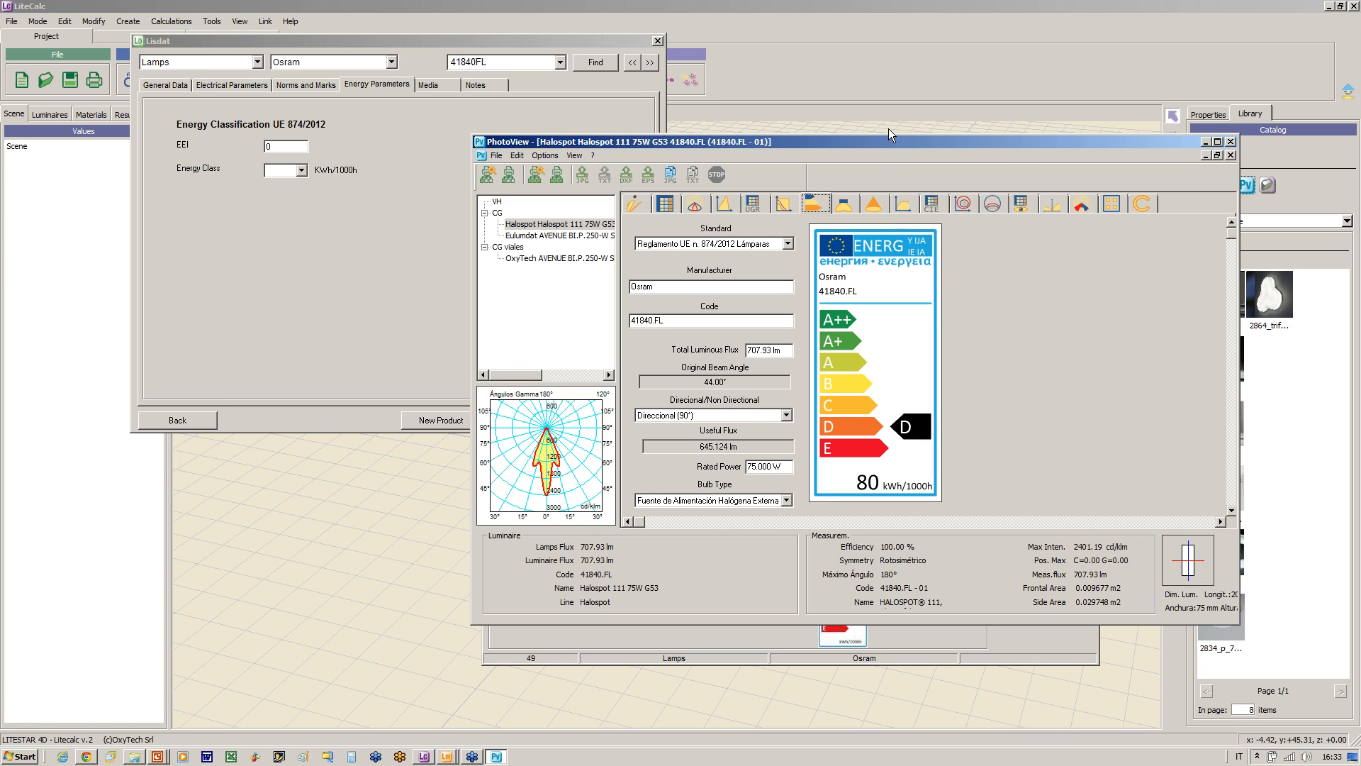
left_click_drag(879, 143, 712, 54)
left_click_drag(1064, 142, 1062, 364)
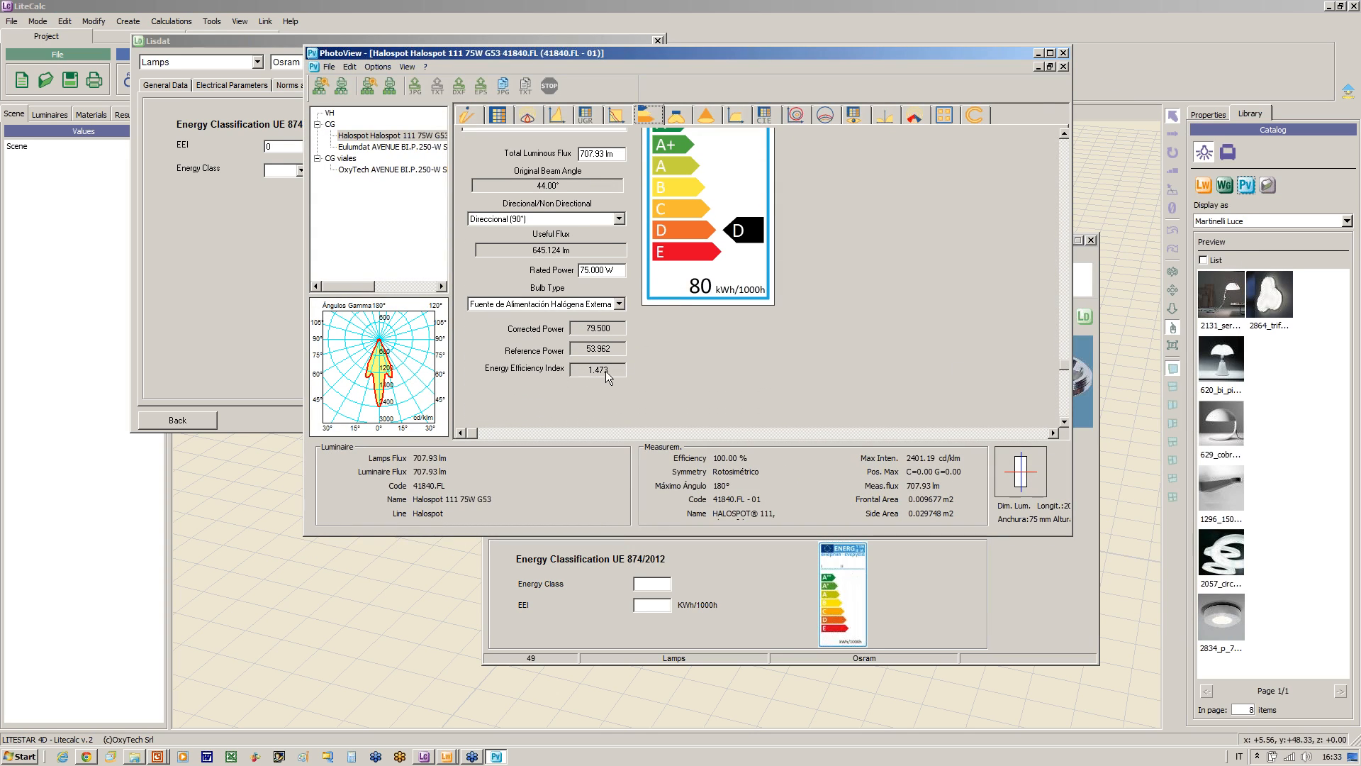
left_click(283, 146)
type("1,473")
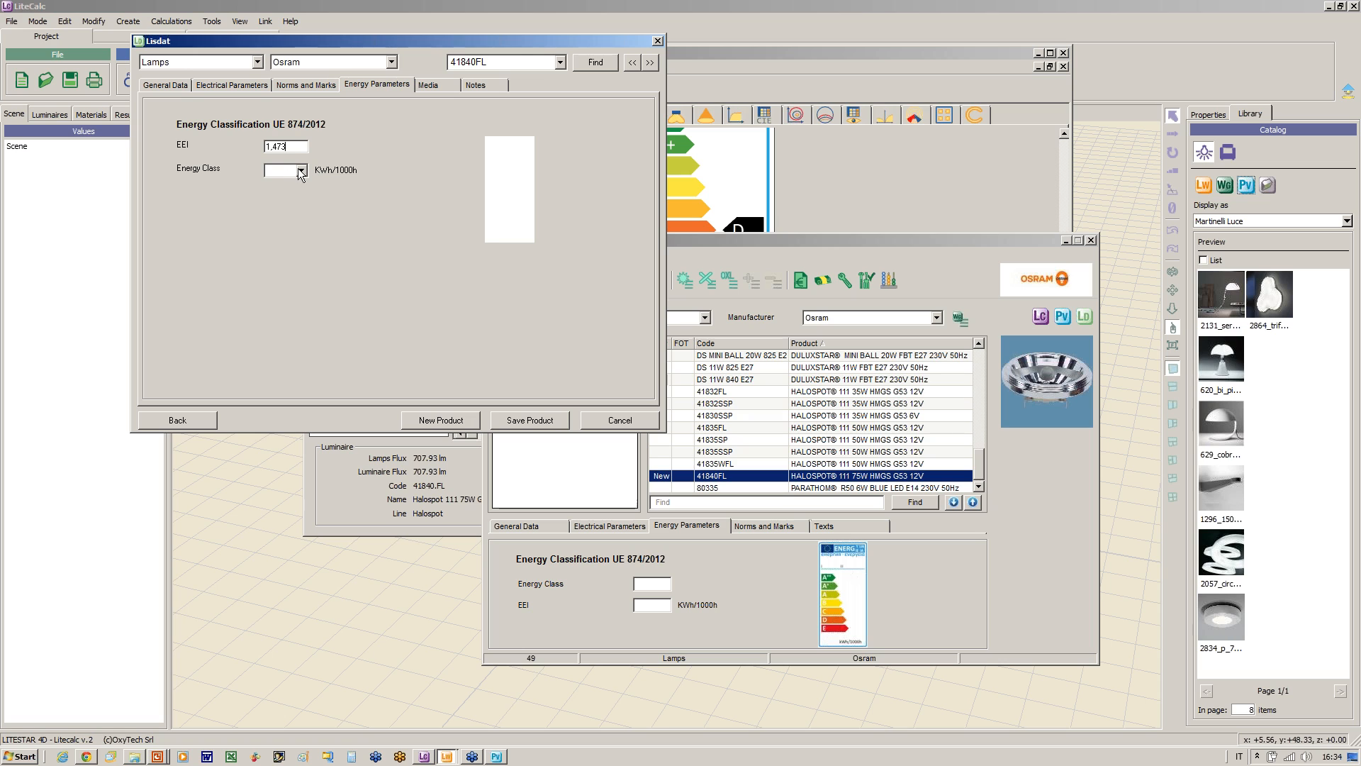
Step: Set the energy class of 41840FL to D and save the product
left_click(302, 170)
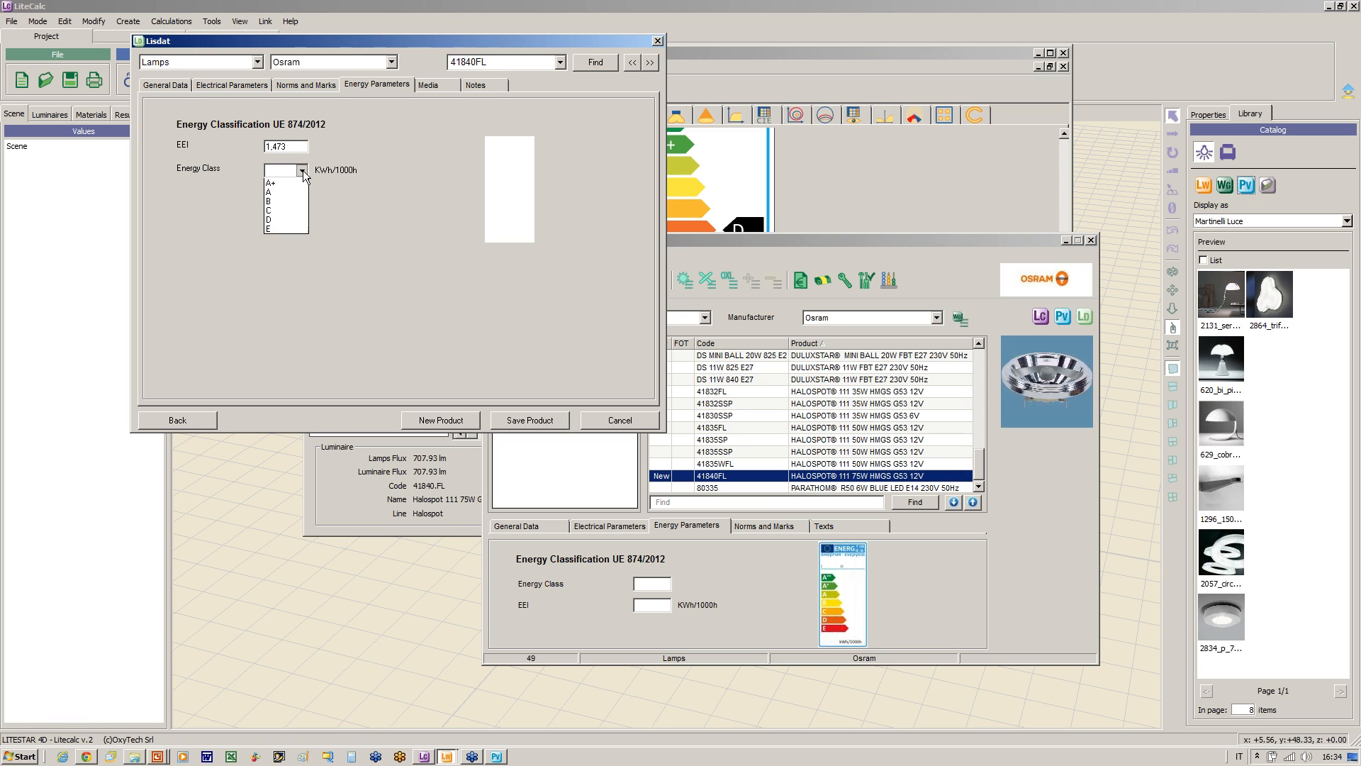
left_click(271, 230)
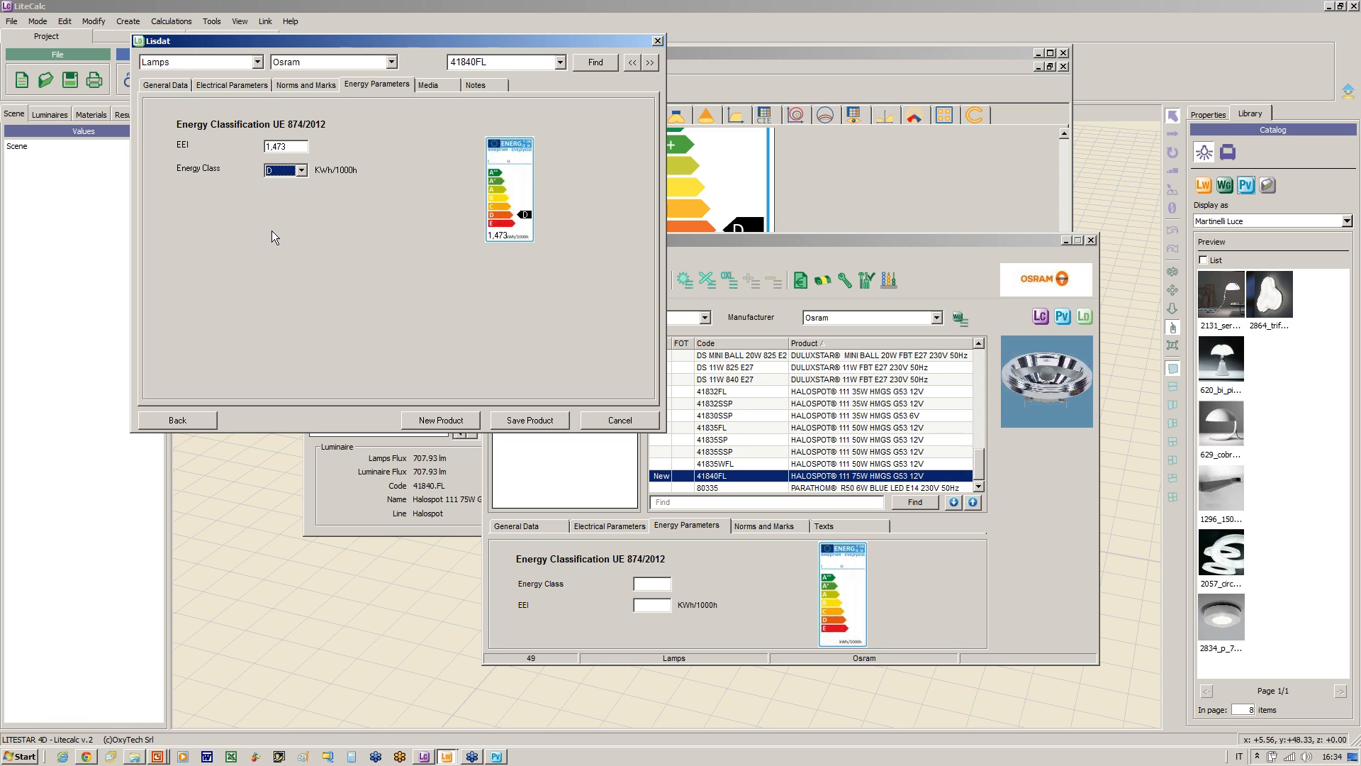
left_click(519, 420)
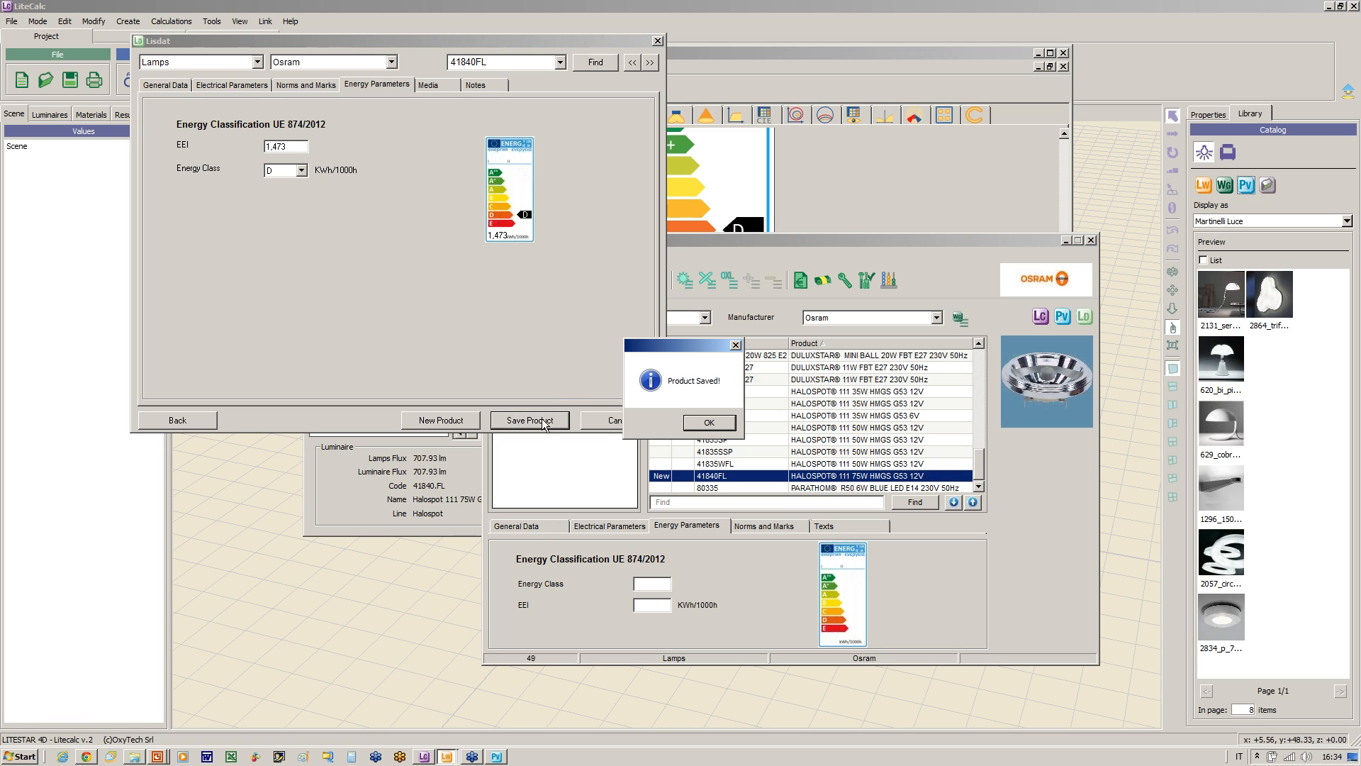
left_click(710, 422)
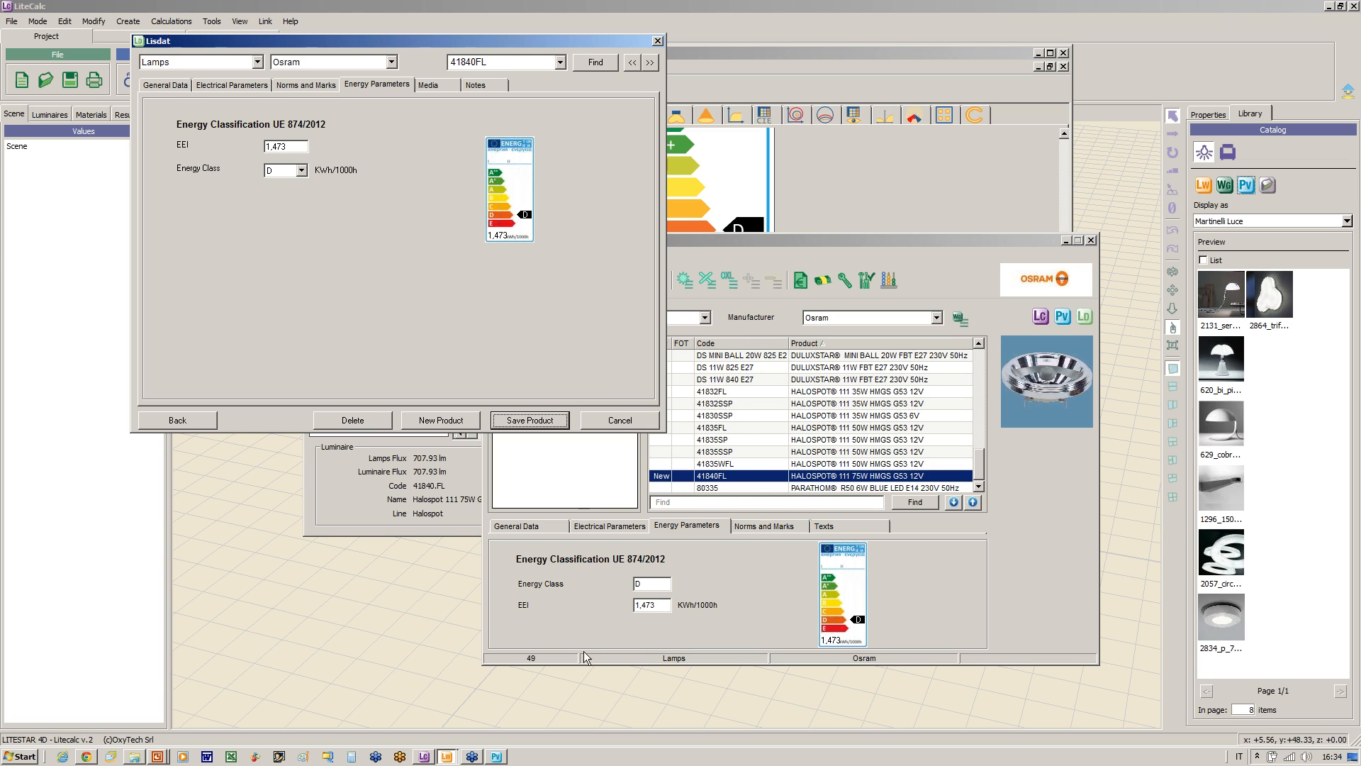
Step: Run a parametric search in Liswin for lamps with energy class D across all manufacturers
left_click(930, 584)
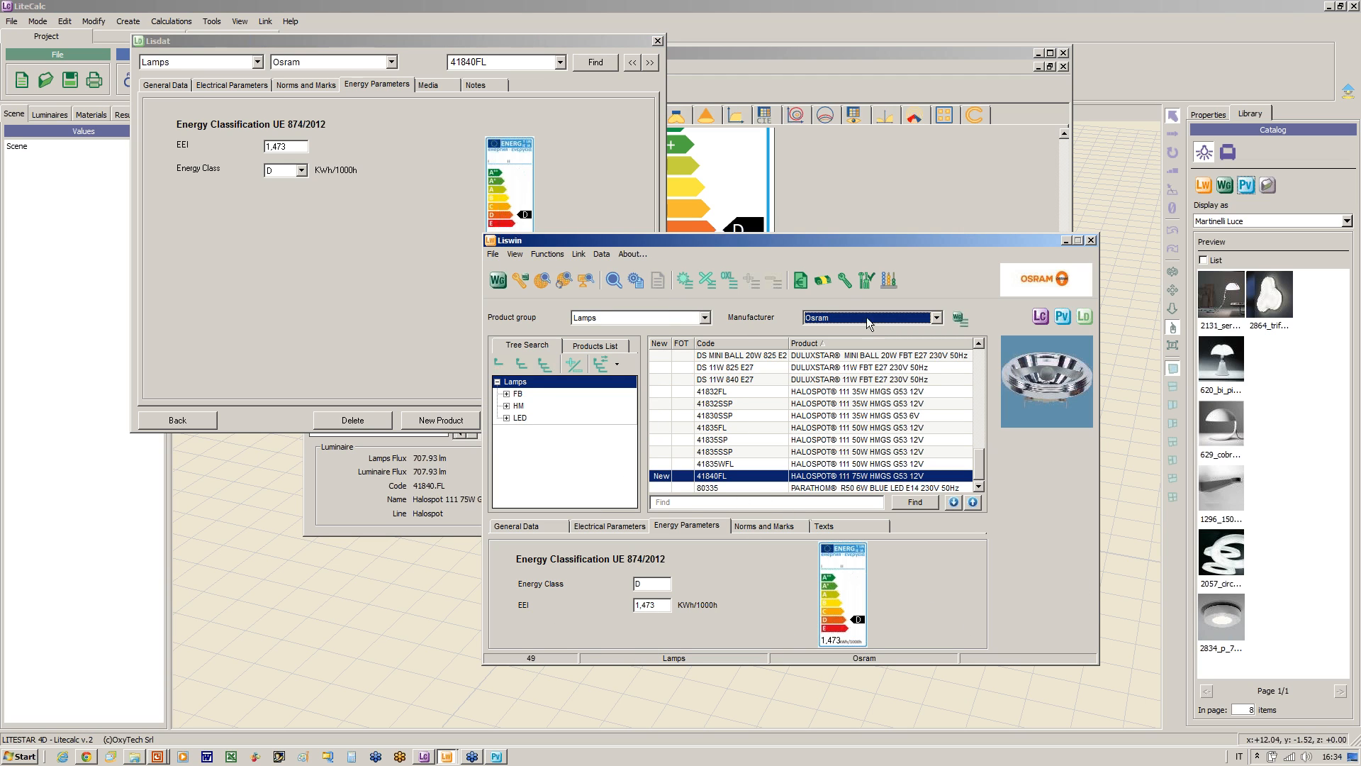
left_click_drag(792, 243, 737, 79)
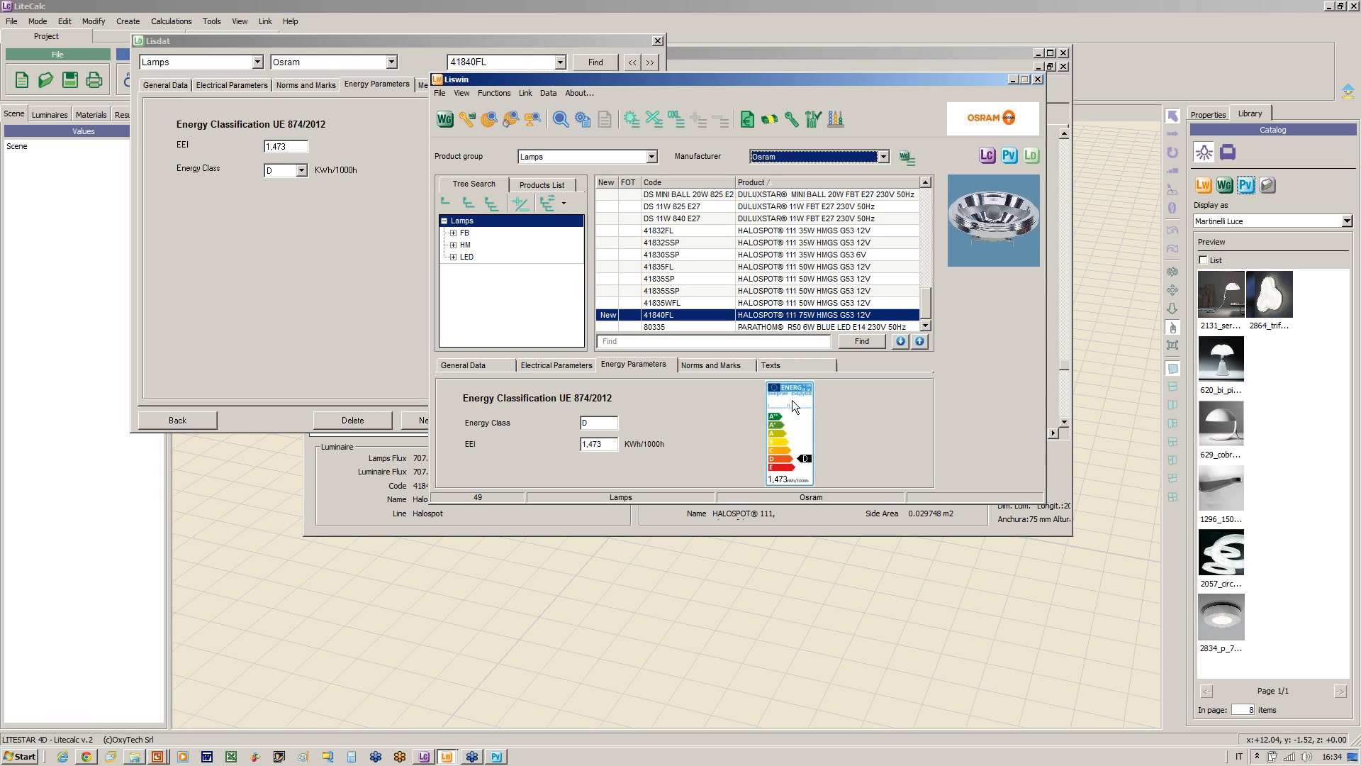
left_click(561, 121)
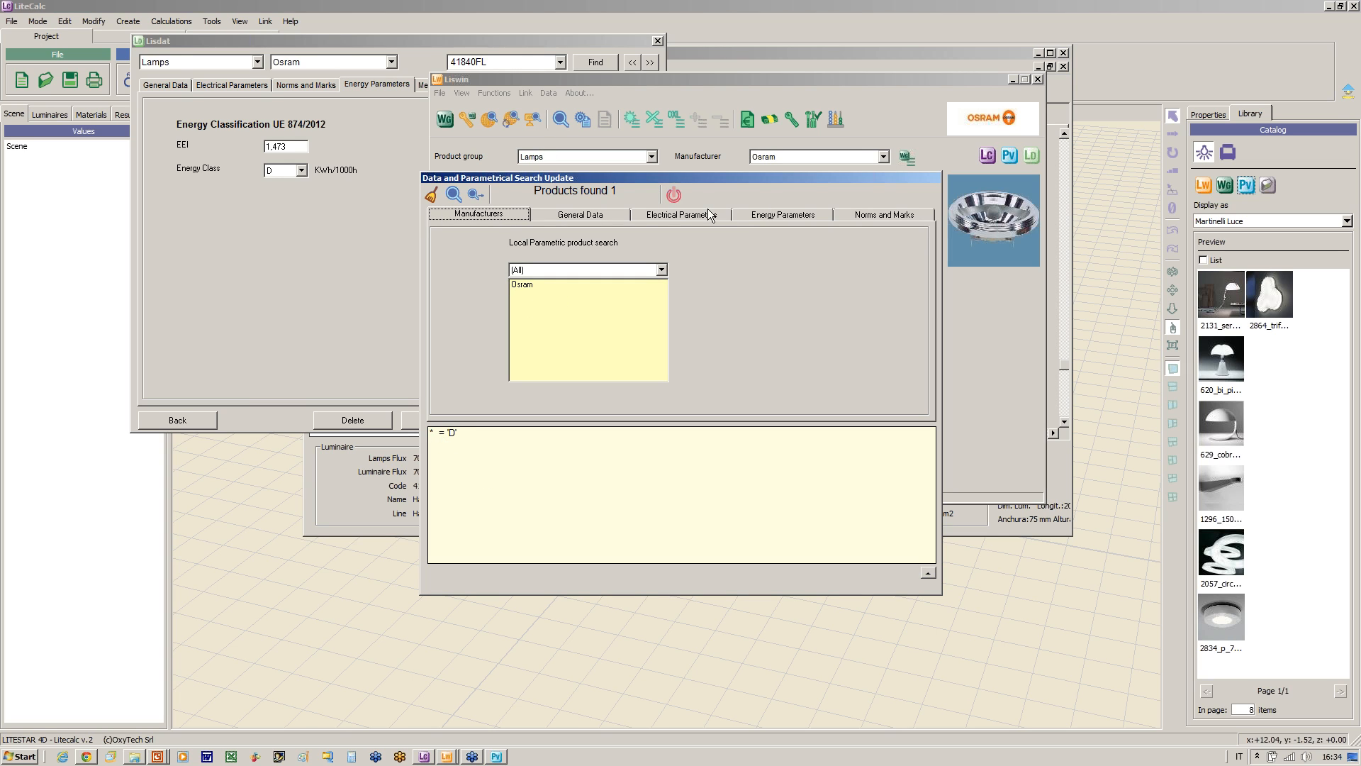
left_click(764, 214)
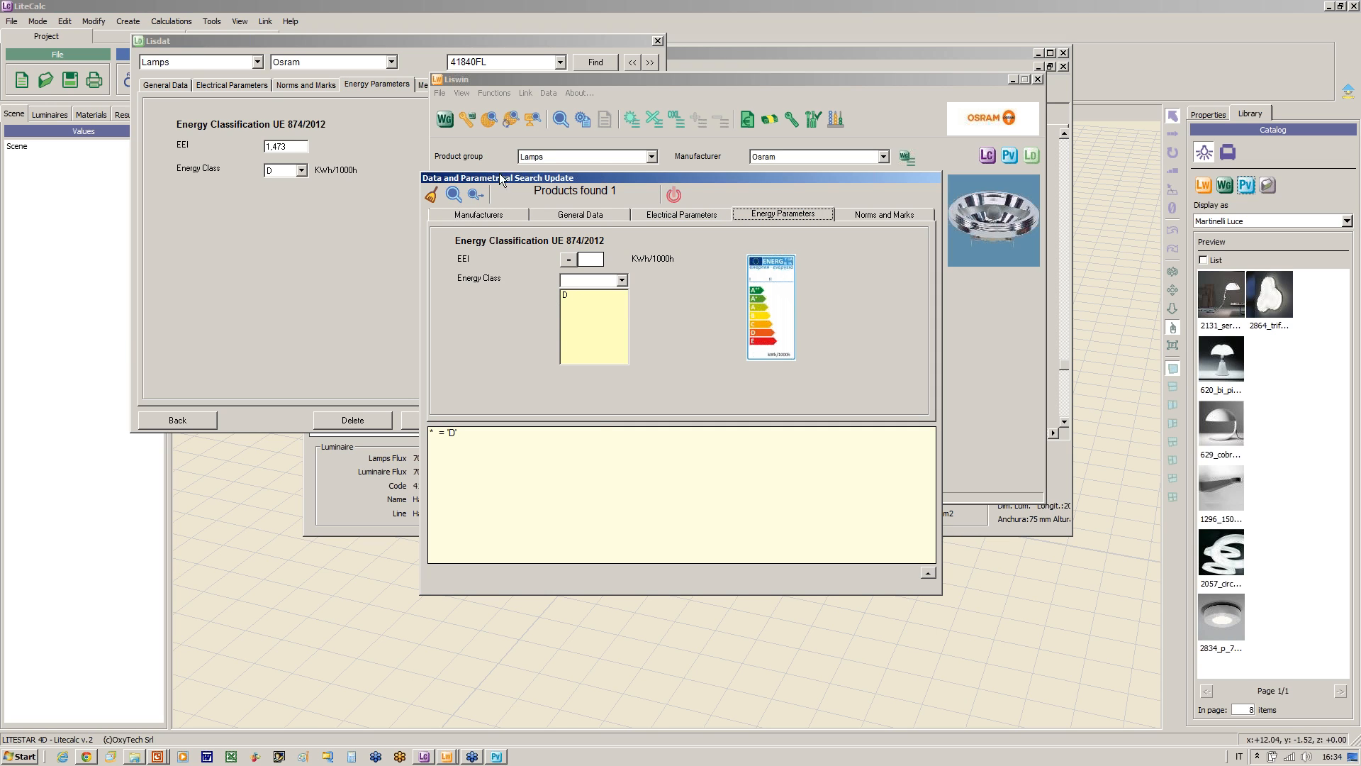
left_click(455, 193)
left_click(674, 196)
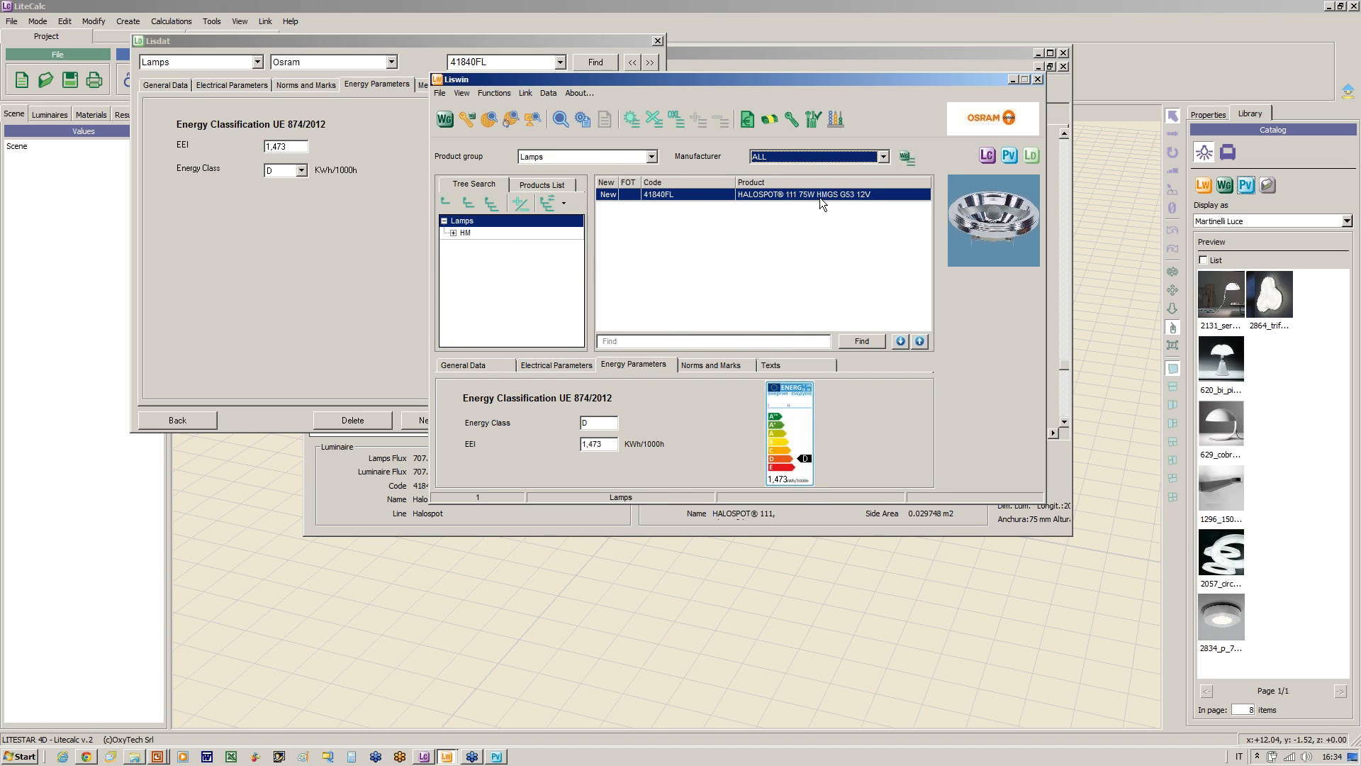
Step: Minimise Liswin and close the Lisdat product editor and PhotoView
left_click(1013, 80)
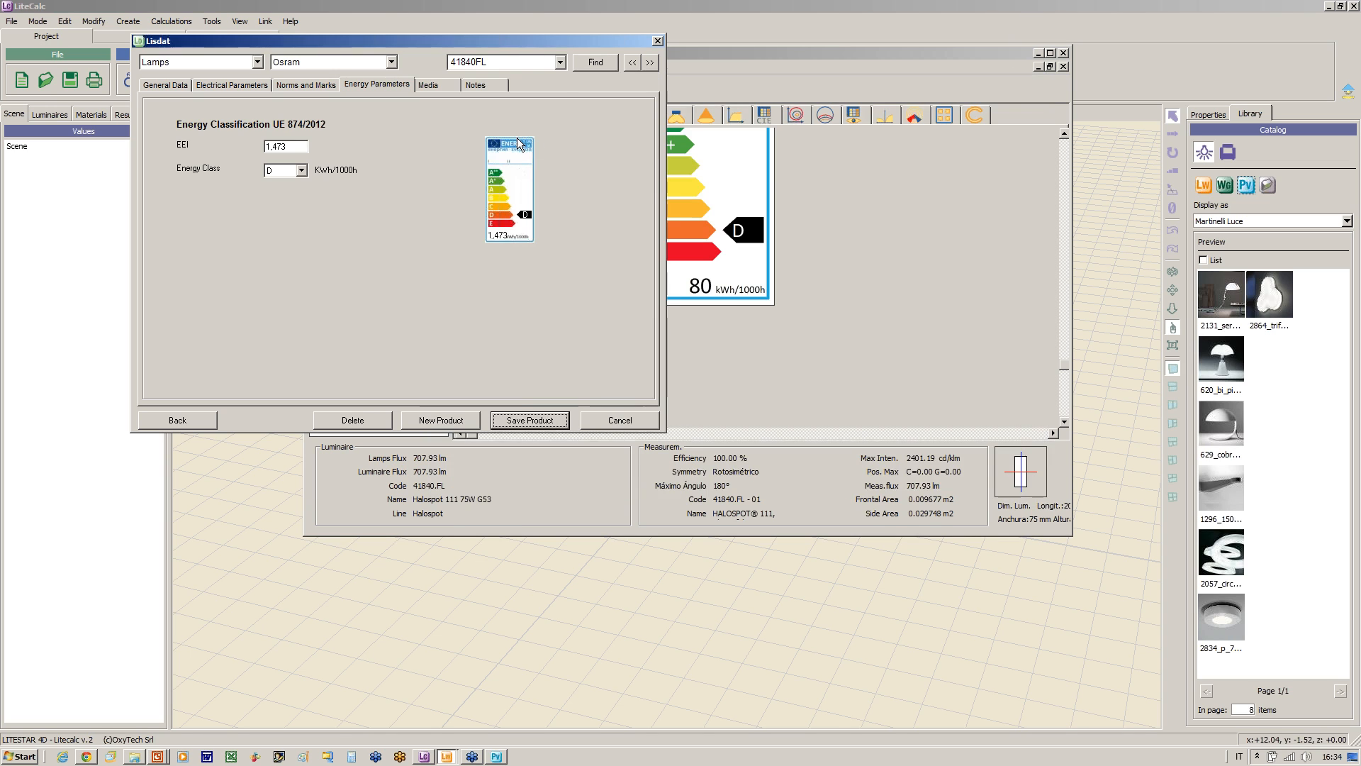
left_click(660, 41)
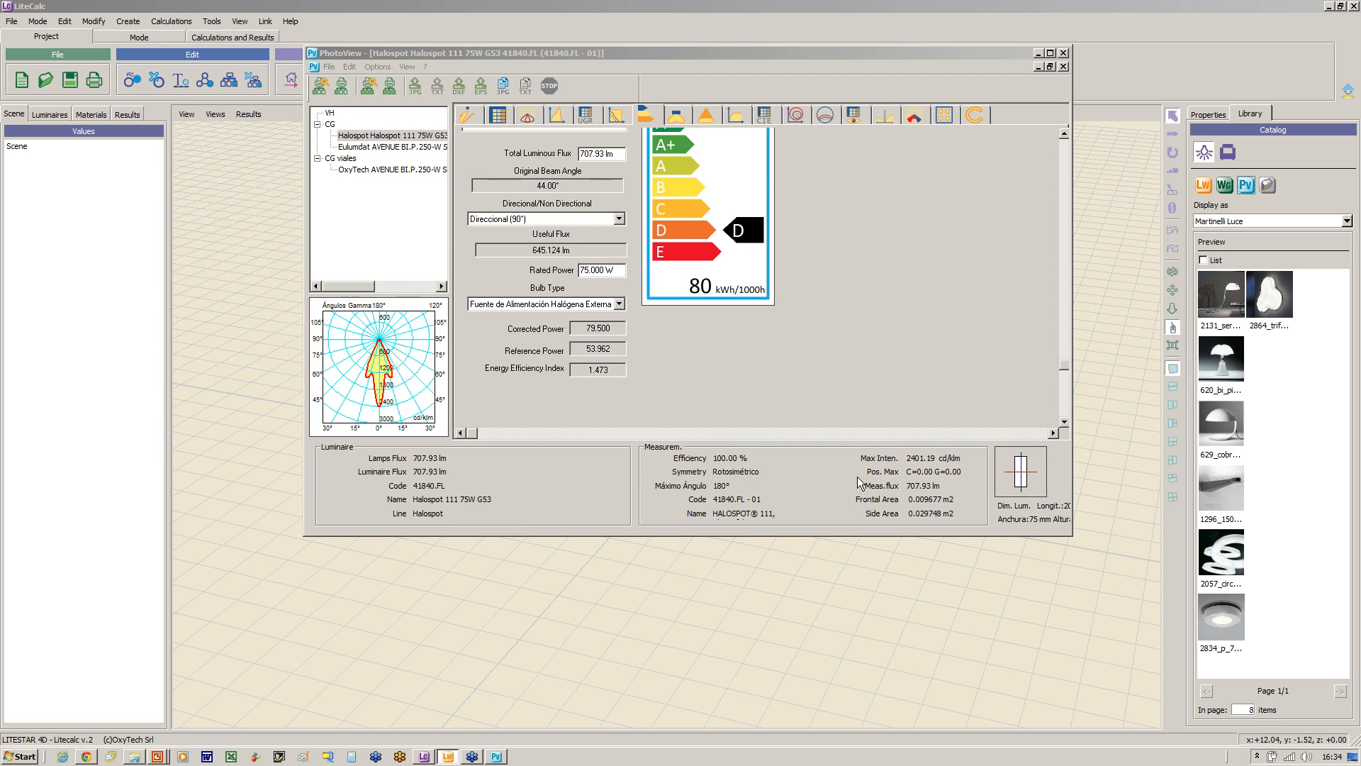
left_click(1062, 53)
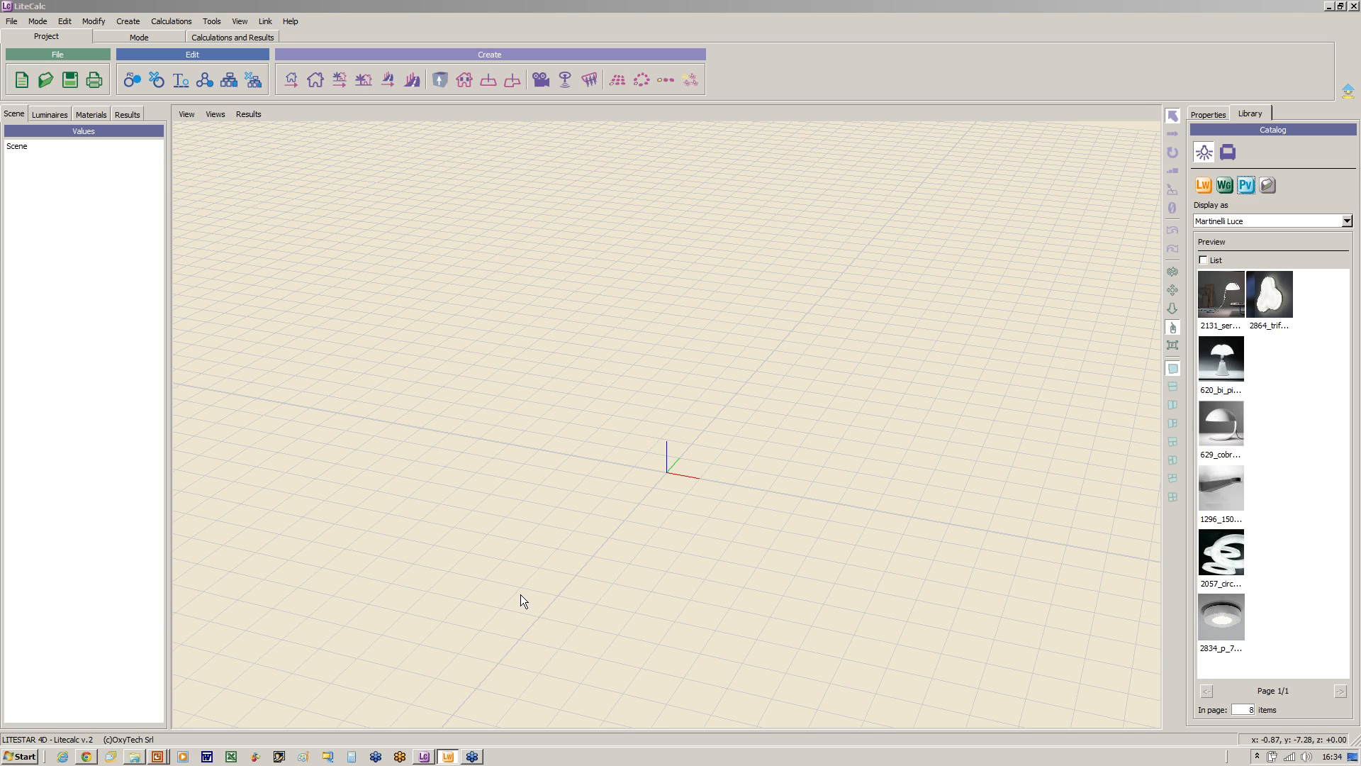
Step: Start importing 3D 3DS Model Kid Toy.3ds from the presentation's 3DS folder into the LiteCalc scene
left_click(134, 757)
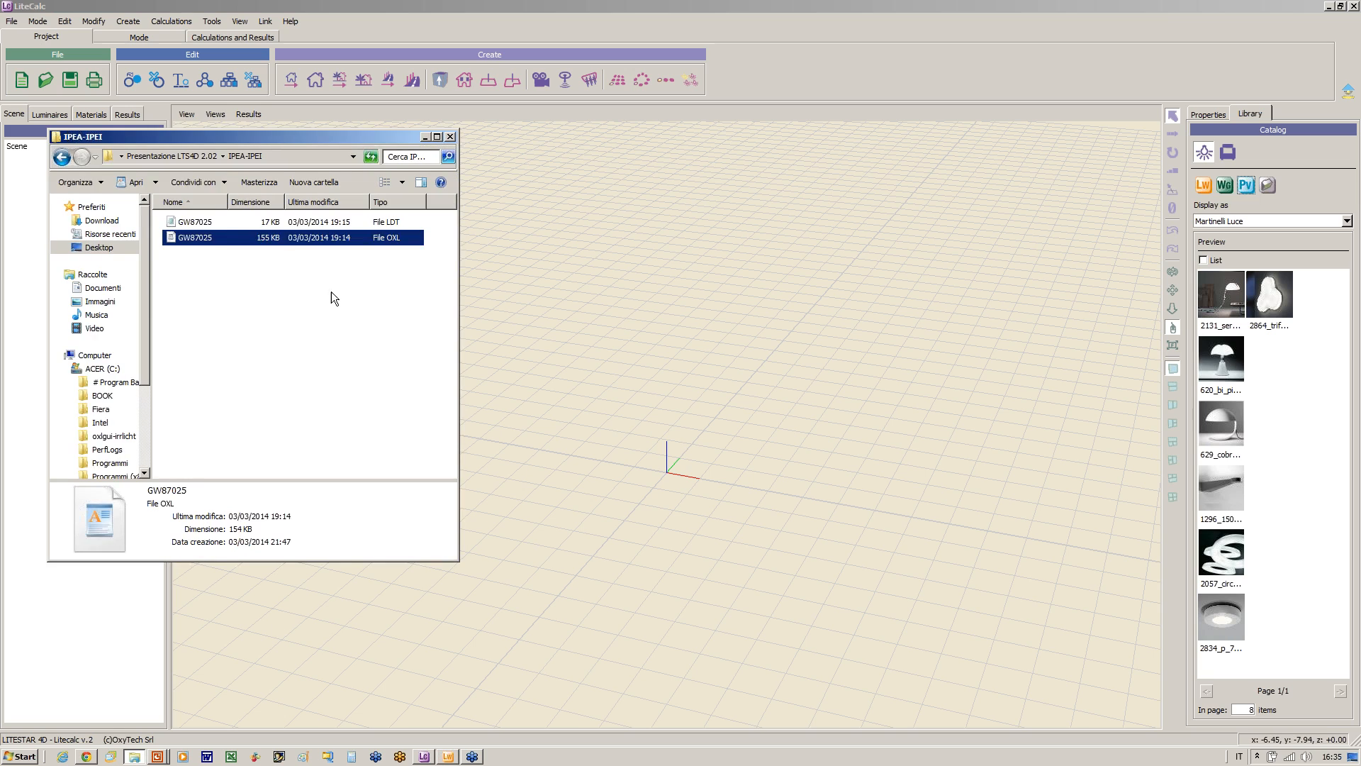
left_click(61, 157)
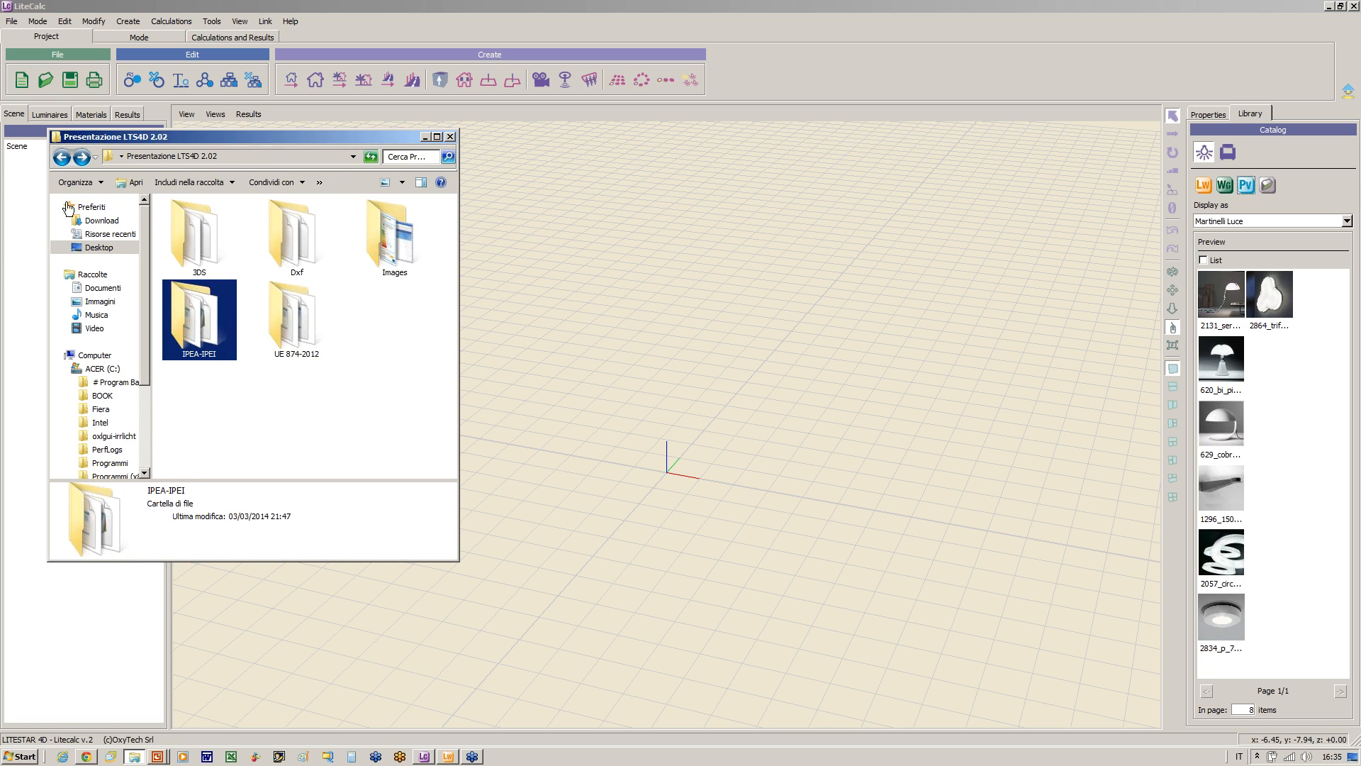
double_click(204, 241)
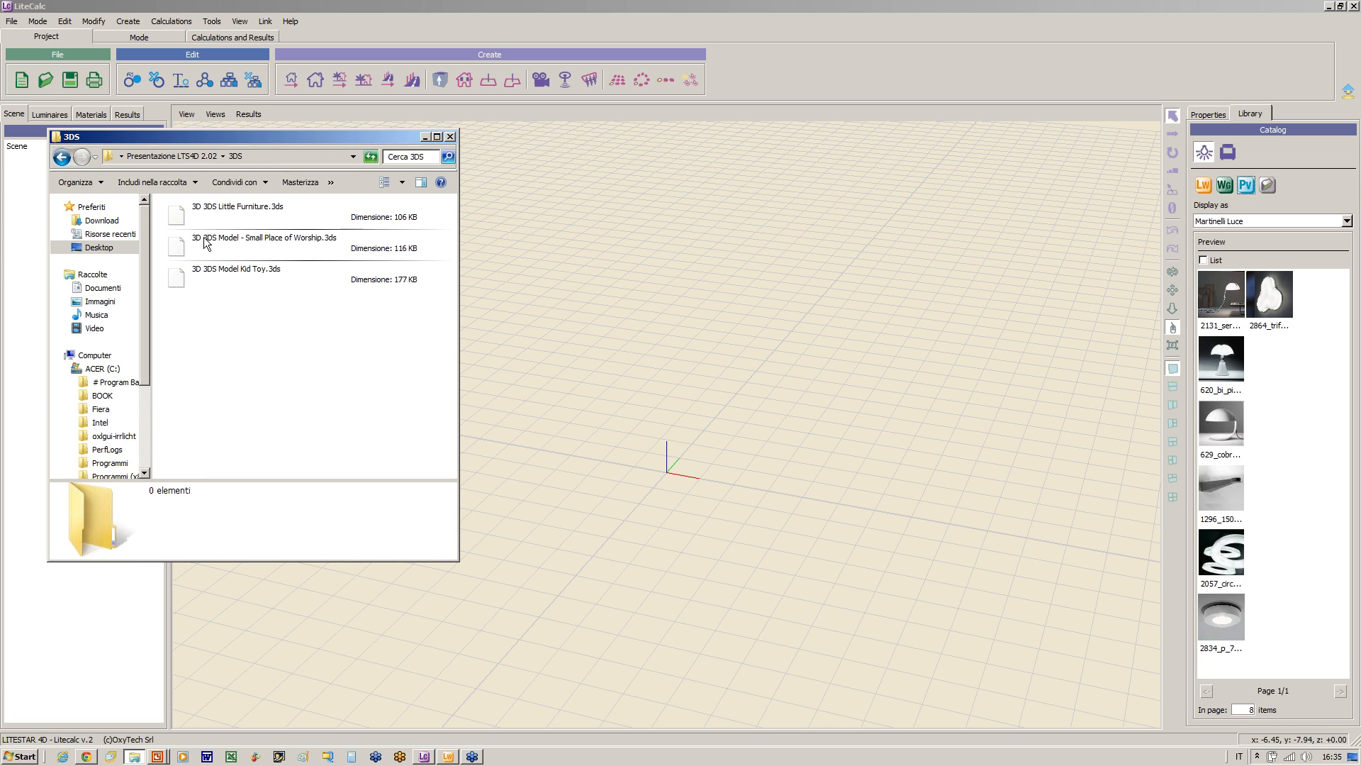
left_click(218, 283)
left_click_drag(231, 274, 792, 503)
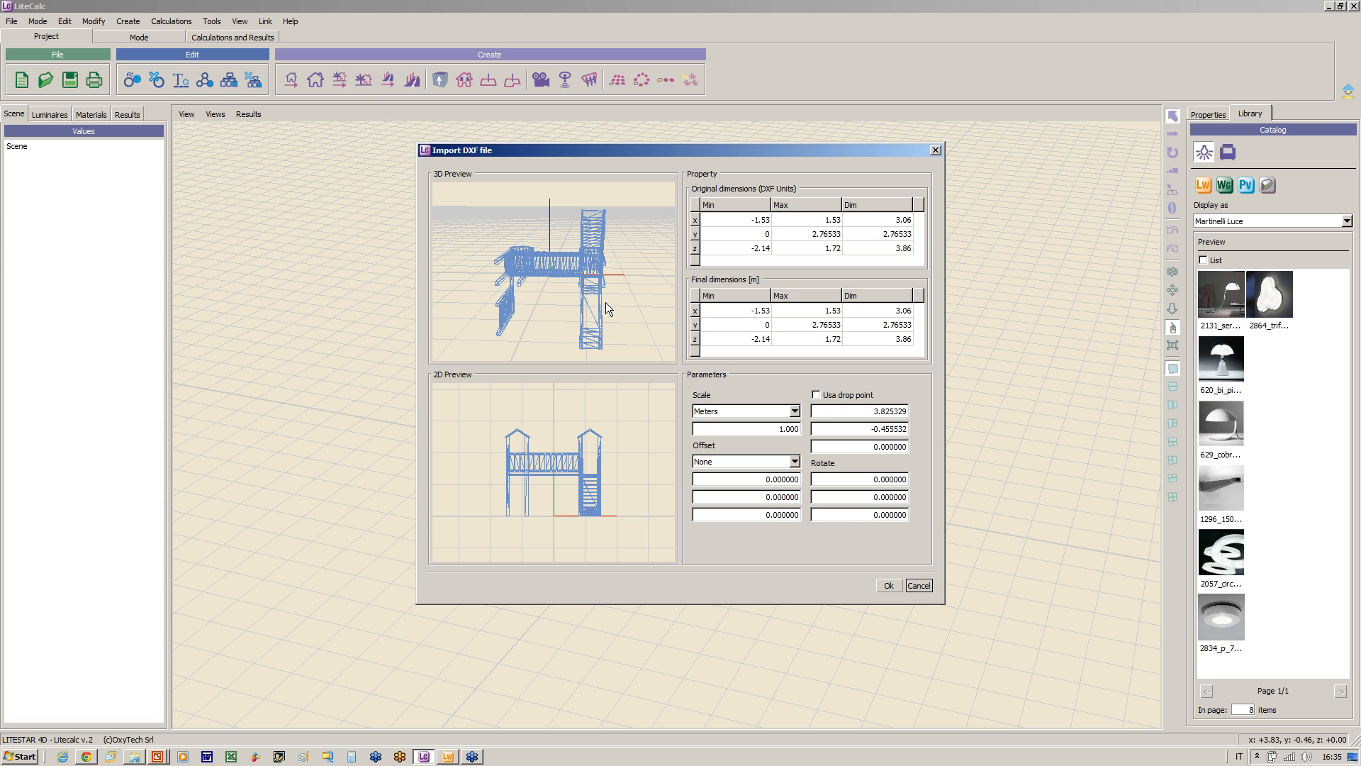
Step: Rotate the imported Kid Toy model 90 degrees about the X axis
double_click(864, 480)
type("90")
key("Tab")
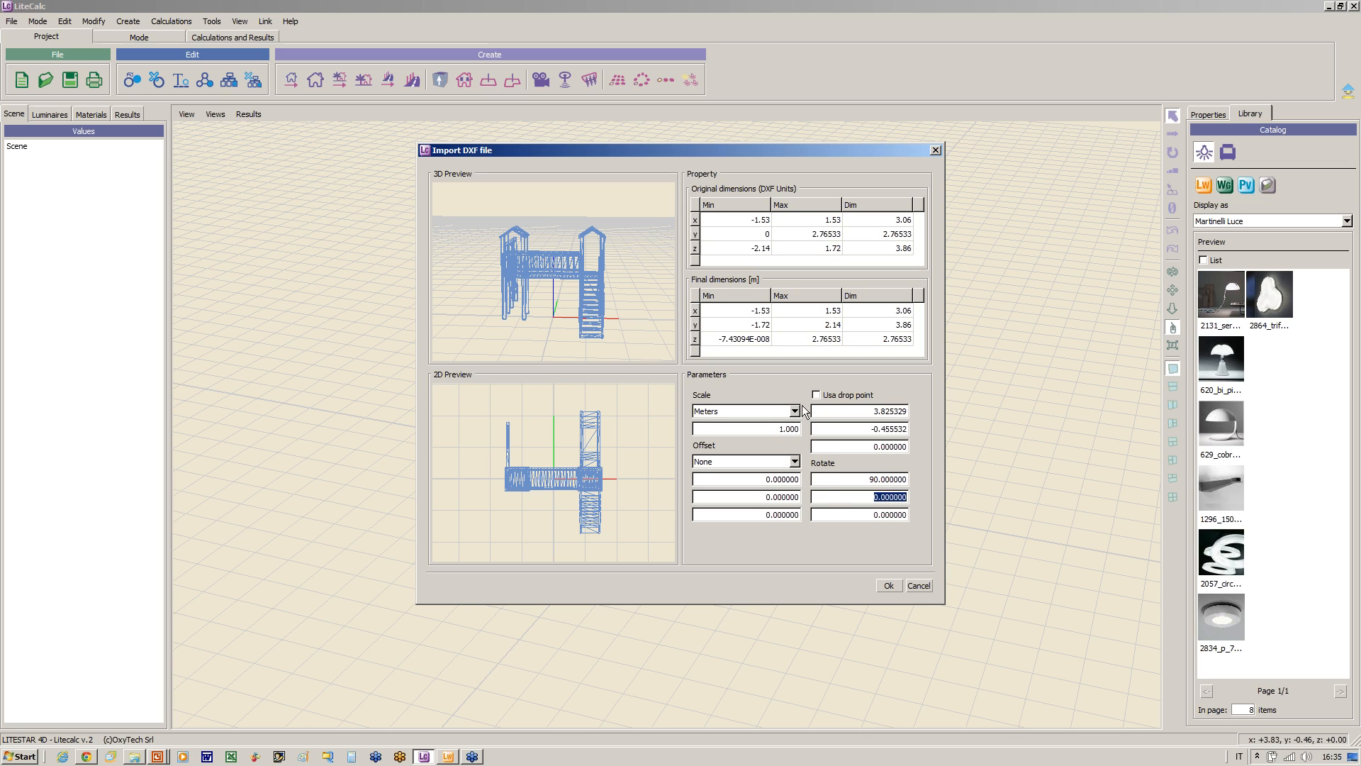
Step: Try using the drop point for the Kid Toy's placement, comparing the previews, and leave the option off
left_click(816, 395)
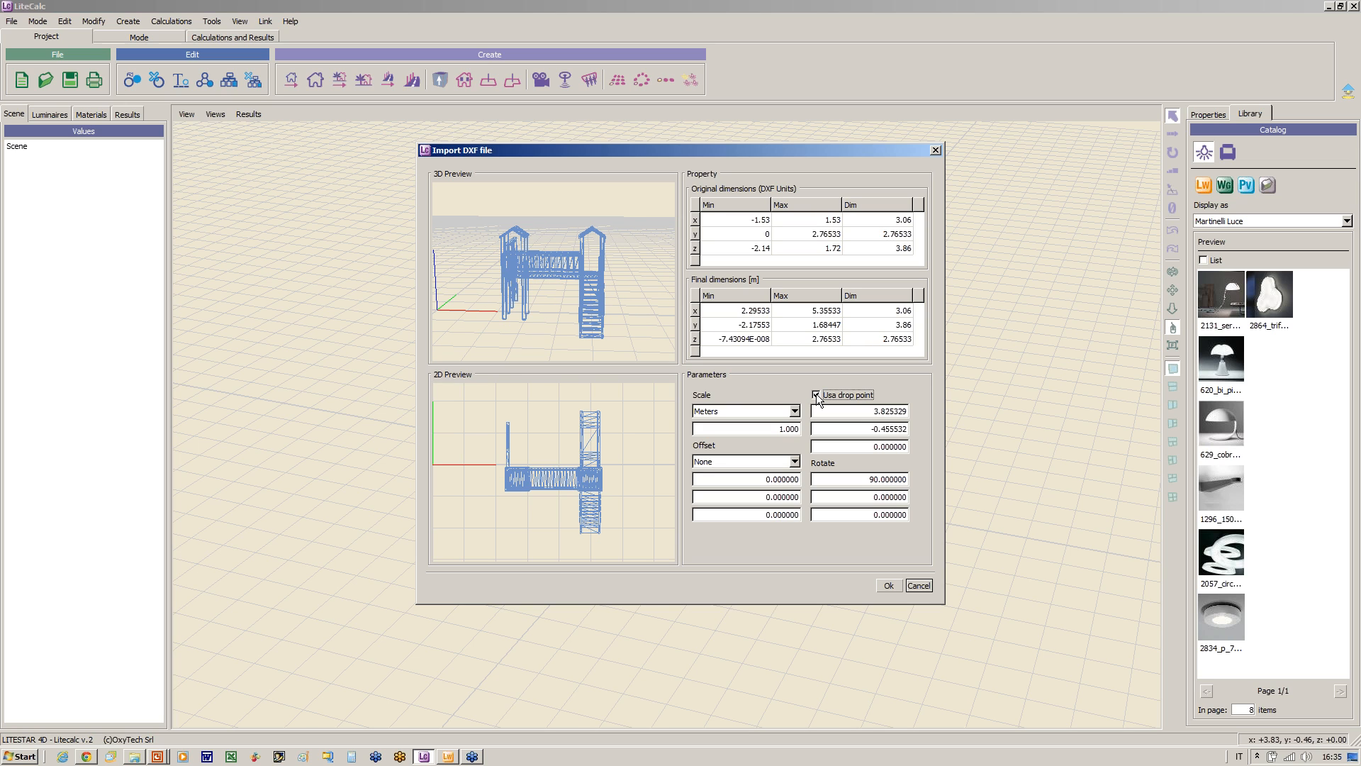
left_click(816, 395)
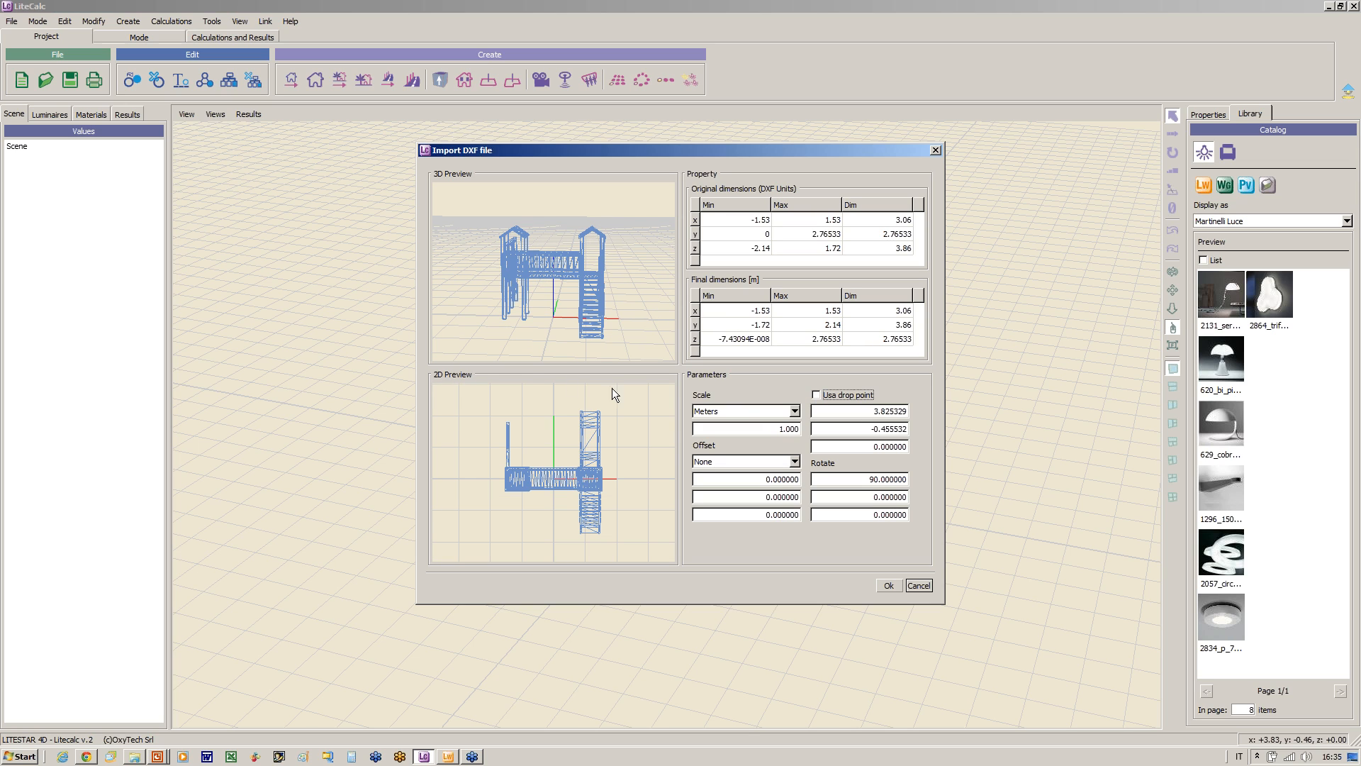
left_click(816, 395)
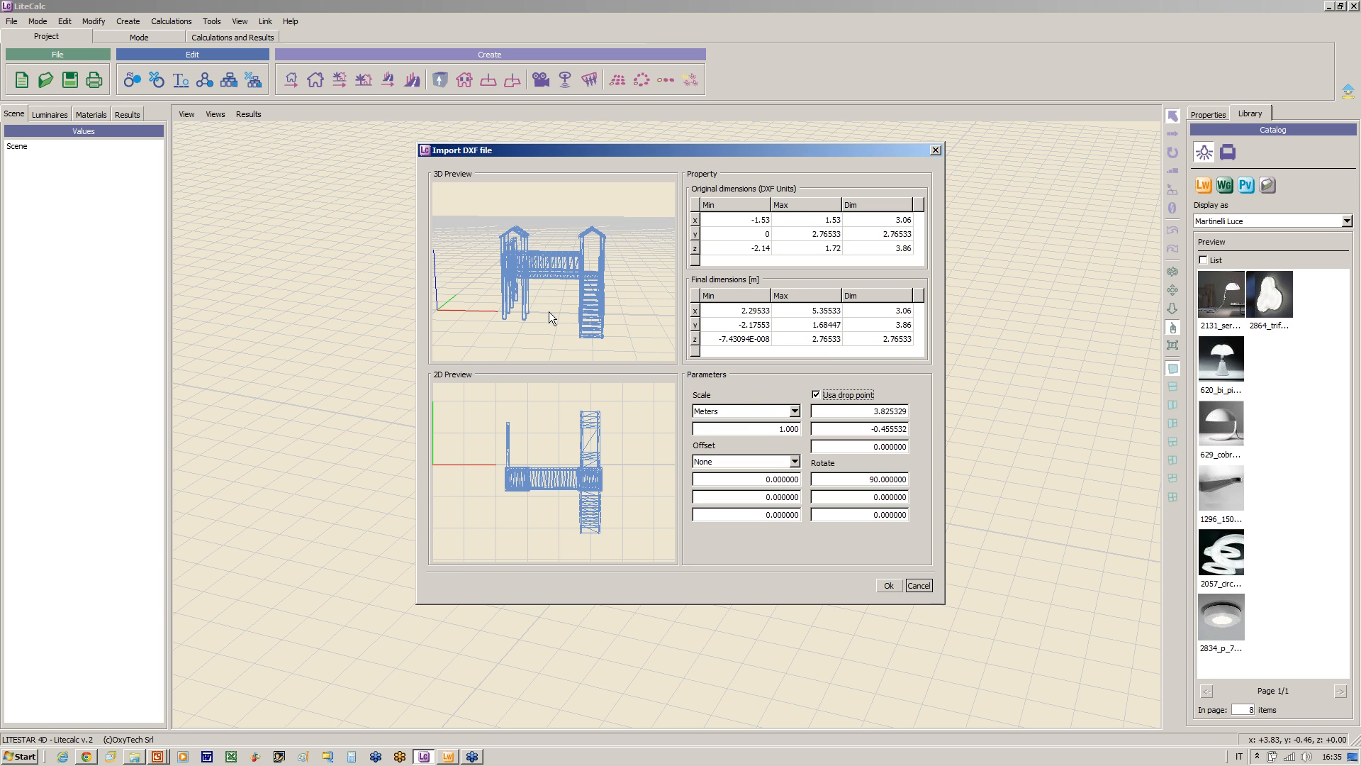
left_click(816, 395)
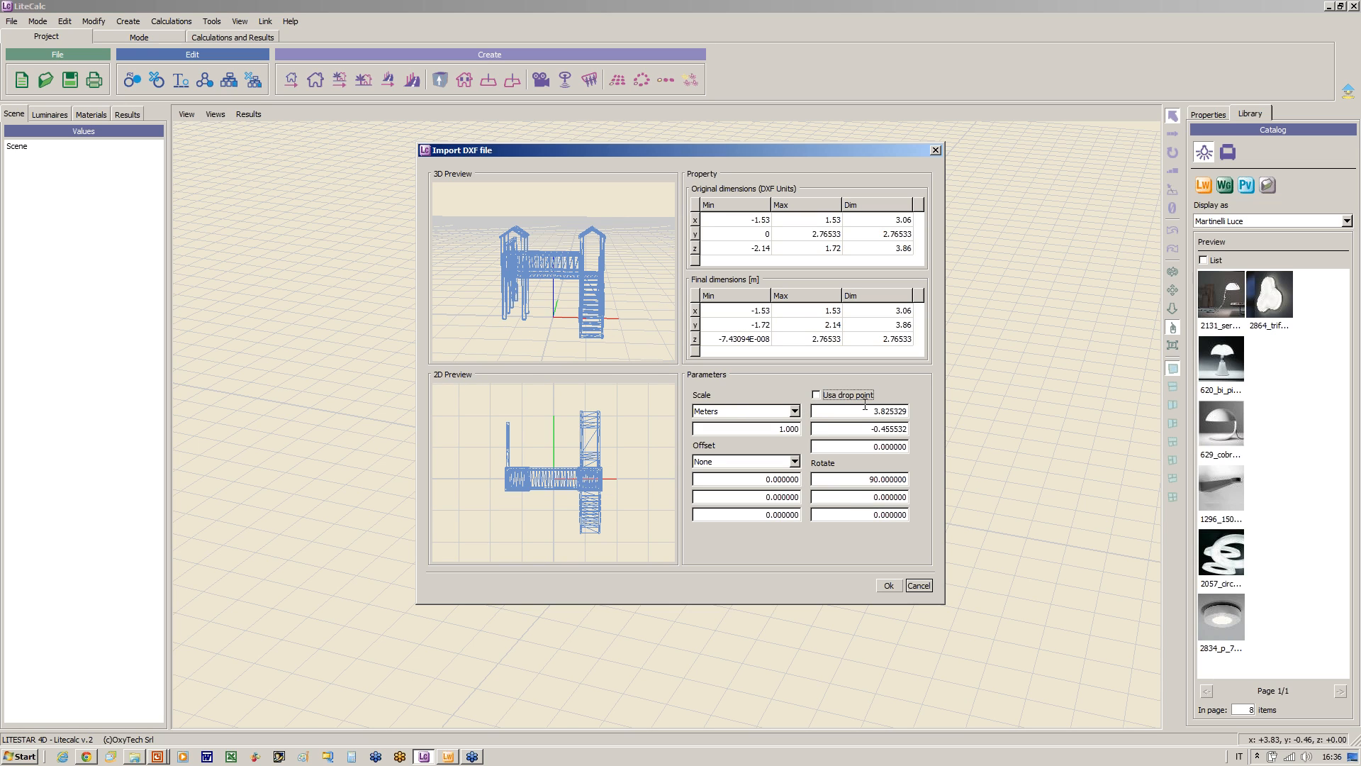
left_click_drag(869, 409, 930, 417)
Step: Try the Down to the left, X-Y axis centered and Customised offsets on the Kid Toy, then restore None
left_click(794, 460)
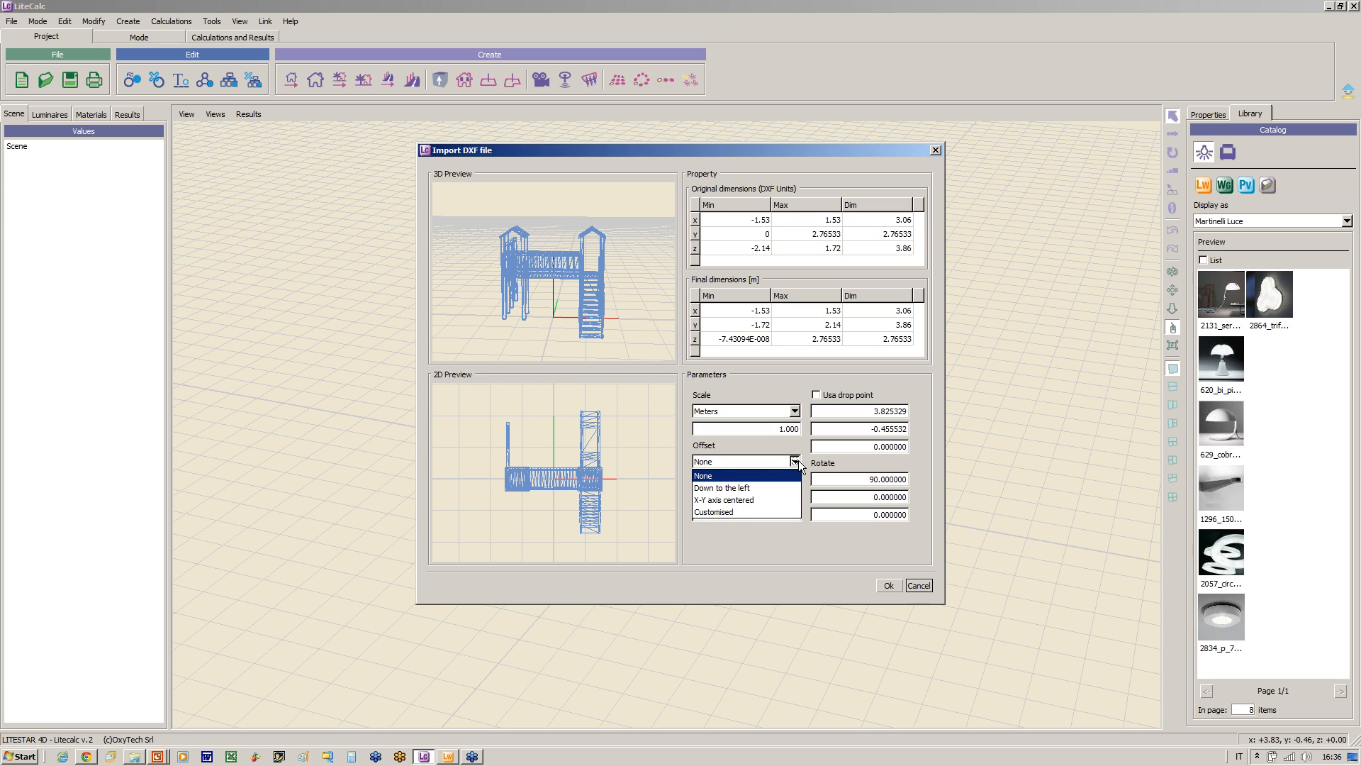
left_click(719, 489)
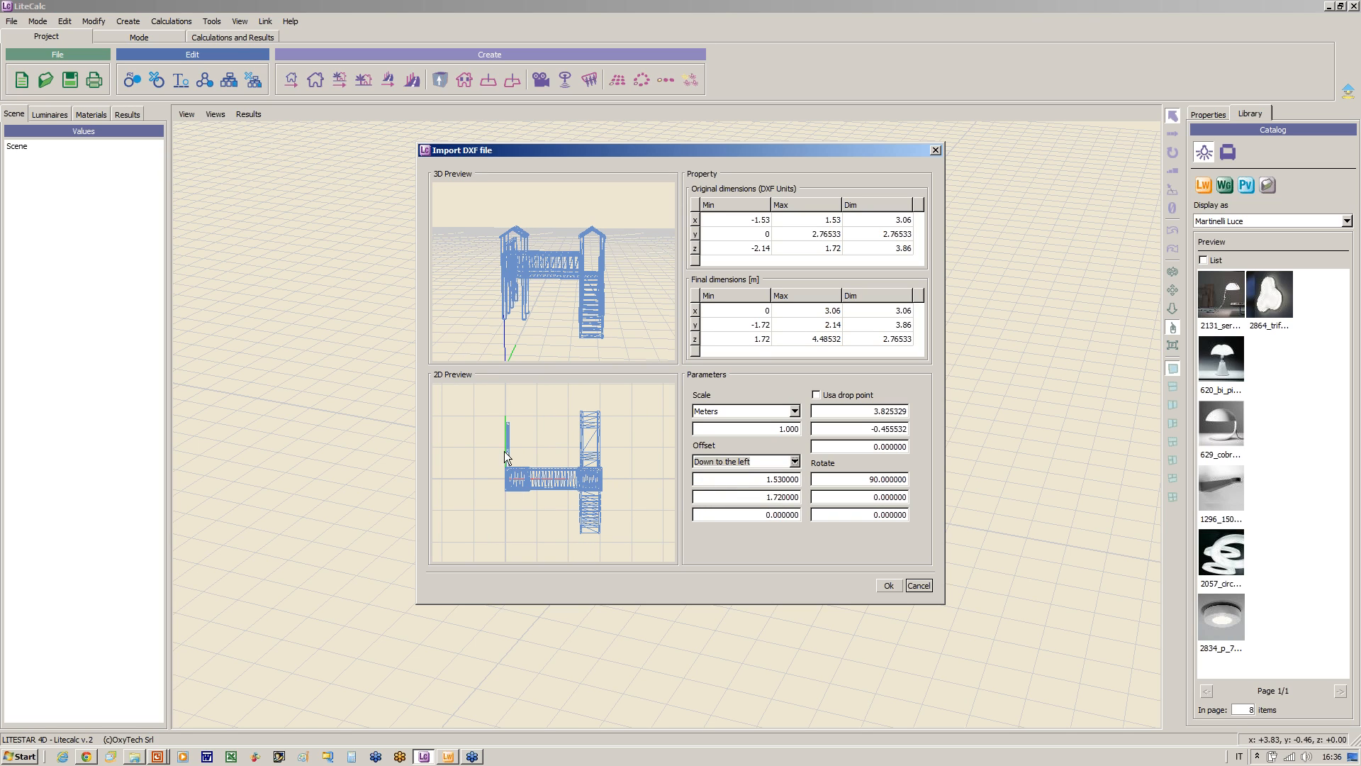
left_click(795, 461)
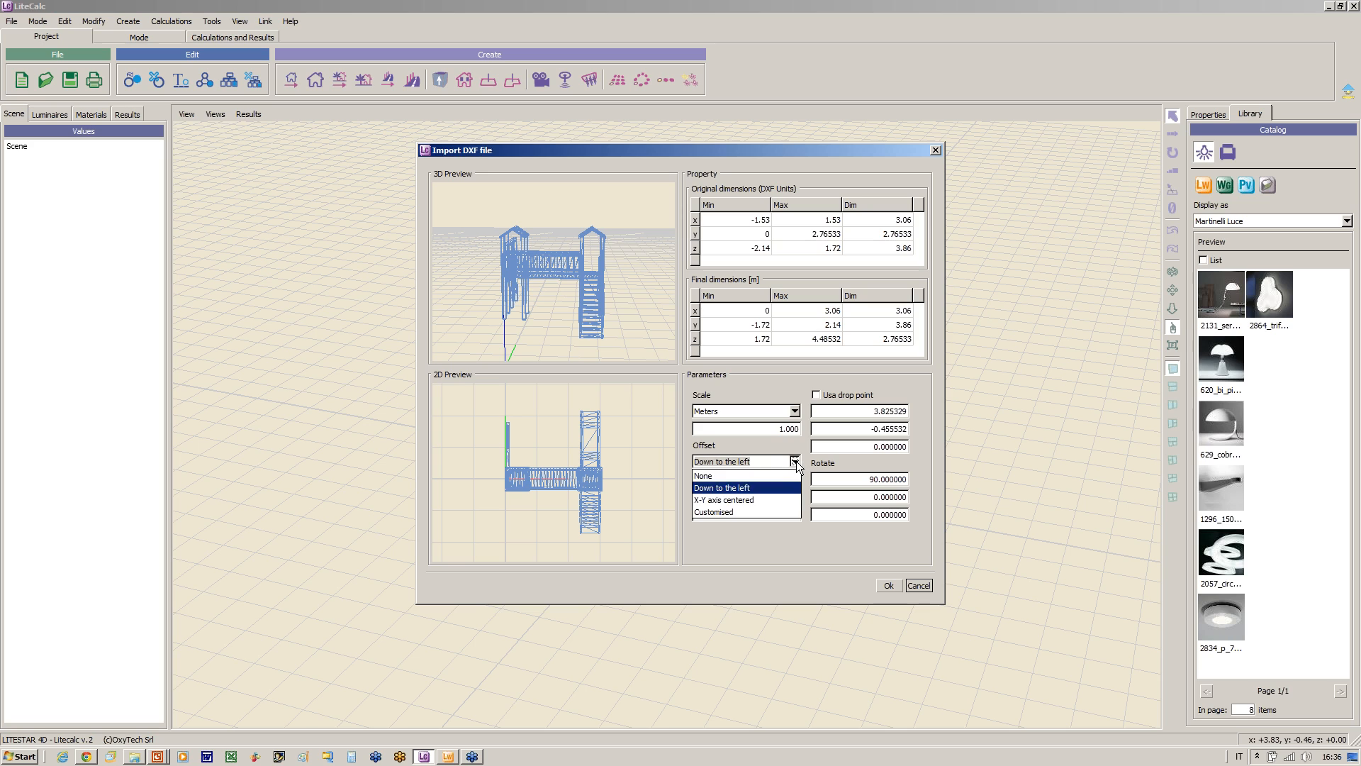
left_click(729, 500)
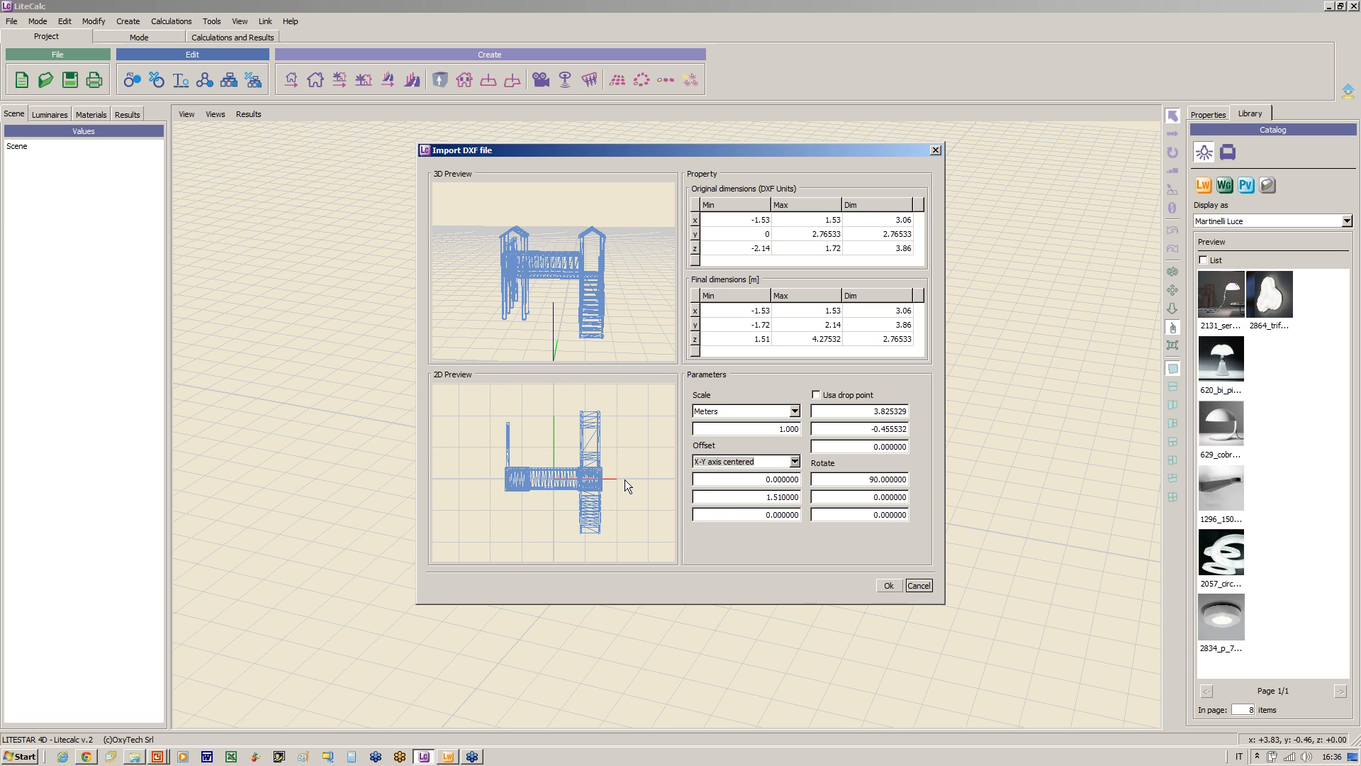
left_click(795, 462)
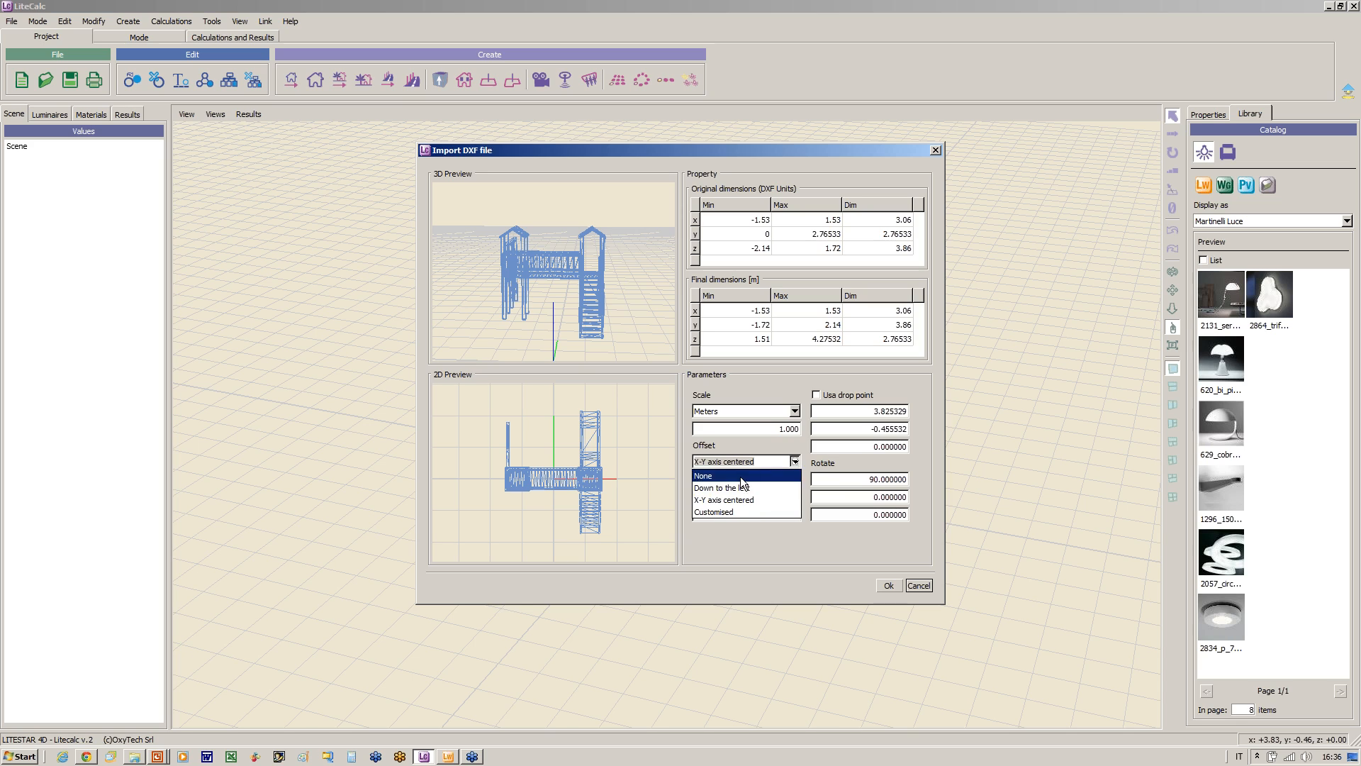
left_click(717, 512)
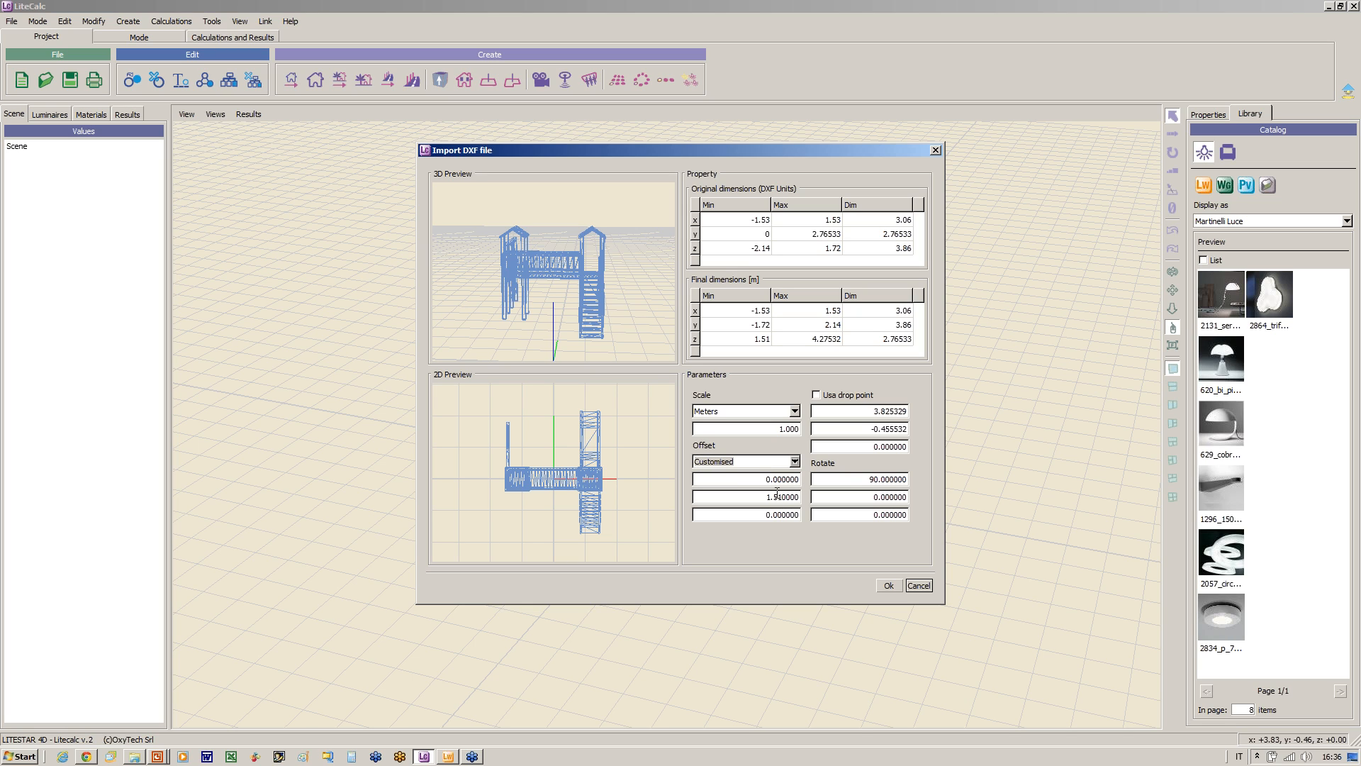
left_click_drag(758, 481, 946, 491)
left_click(794, 461)
left_click(783, 476)
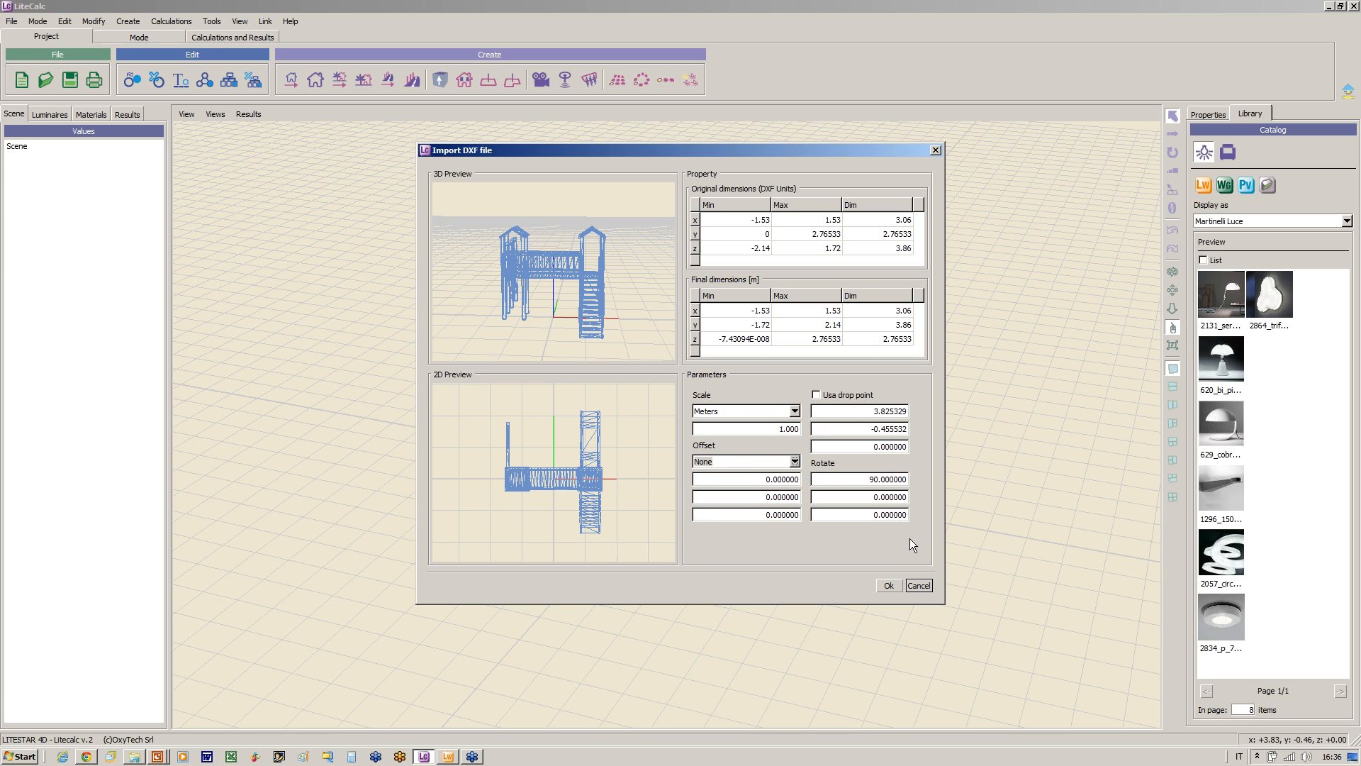
Step: Set the Kid Toy's Z rotation to 45 degrees and complete its import
left_click_drag(855, 515, 1168, 545)
type("45")
left_click(887, 584)
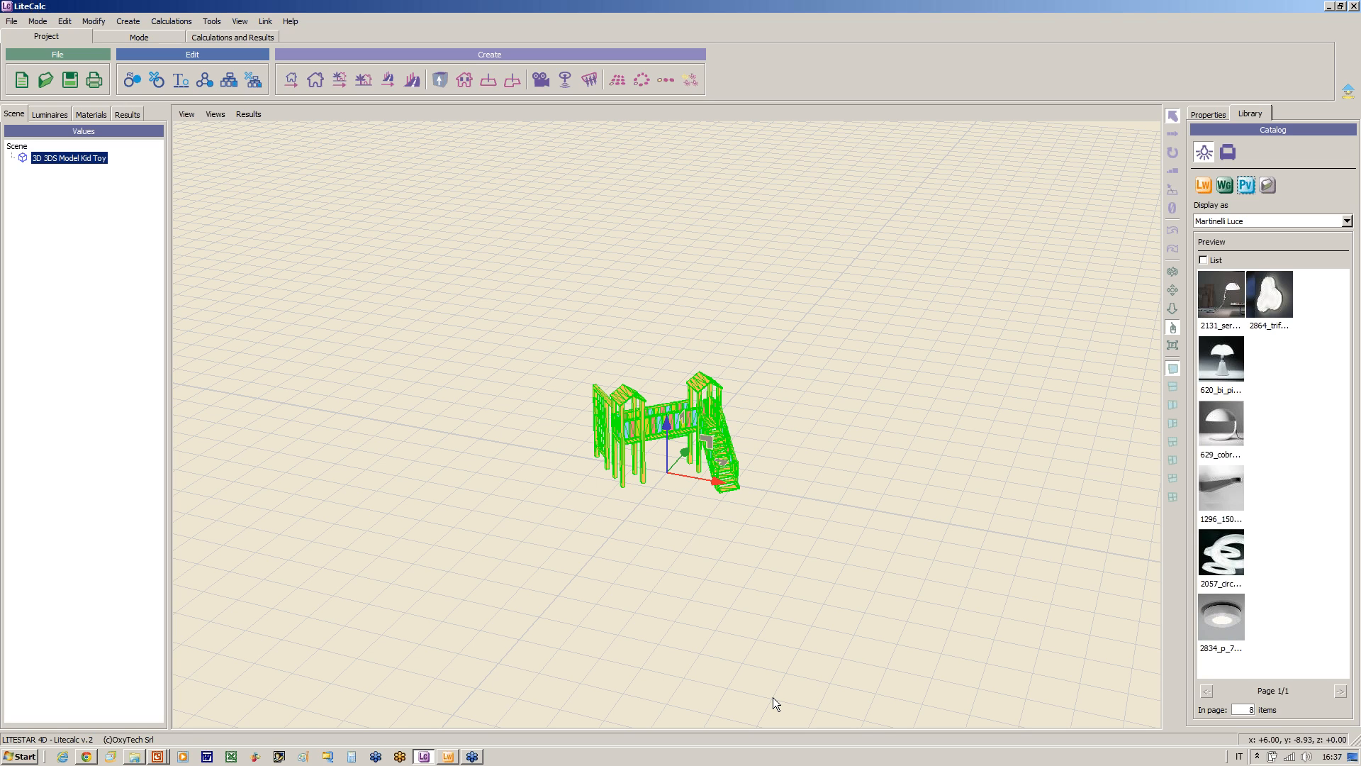
Step: Import 2D DXF File - Internal Area.dxf from the Dxf folder in metres, with no offset and without the drop point
left_click(135, 757)
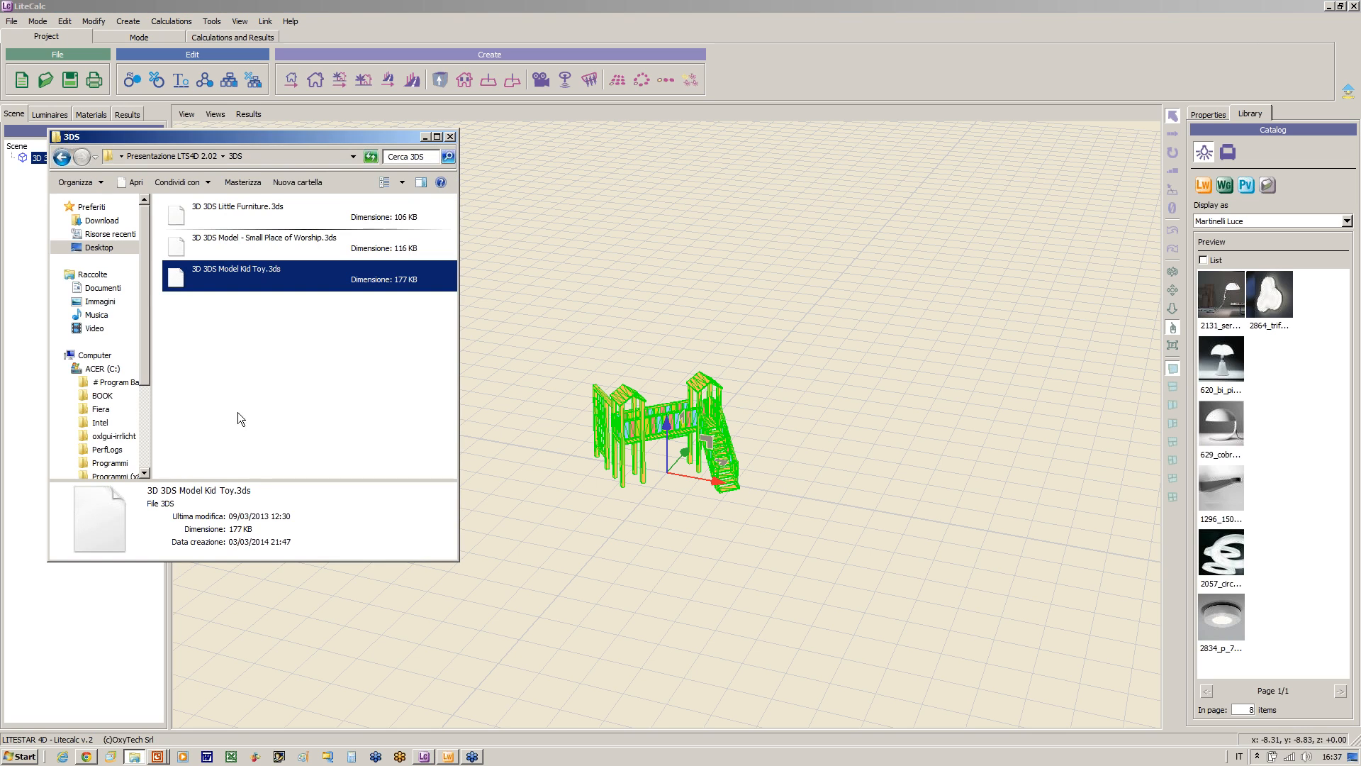
left_click(62, 157)
double_click(293, 232)
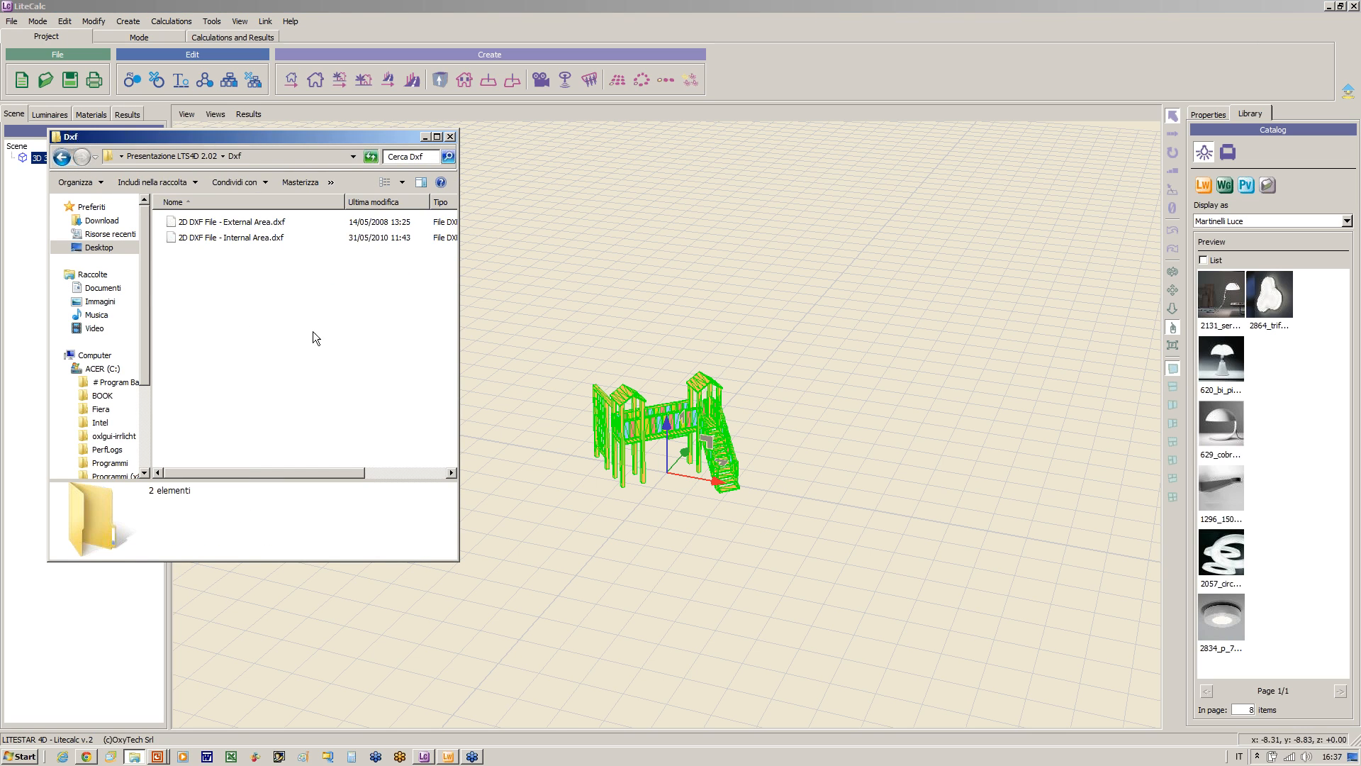
left_click(225, 238)
left_click_drag(225, 237, 700, 577)
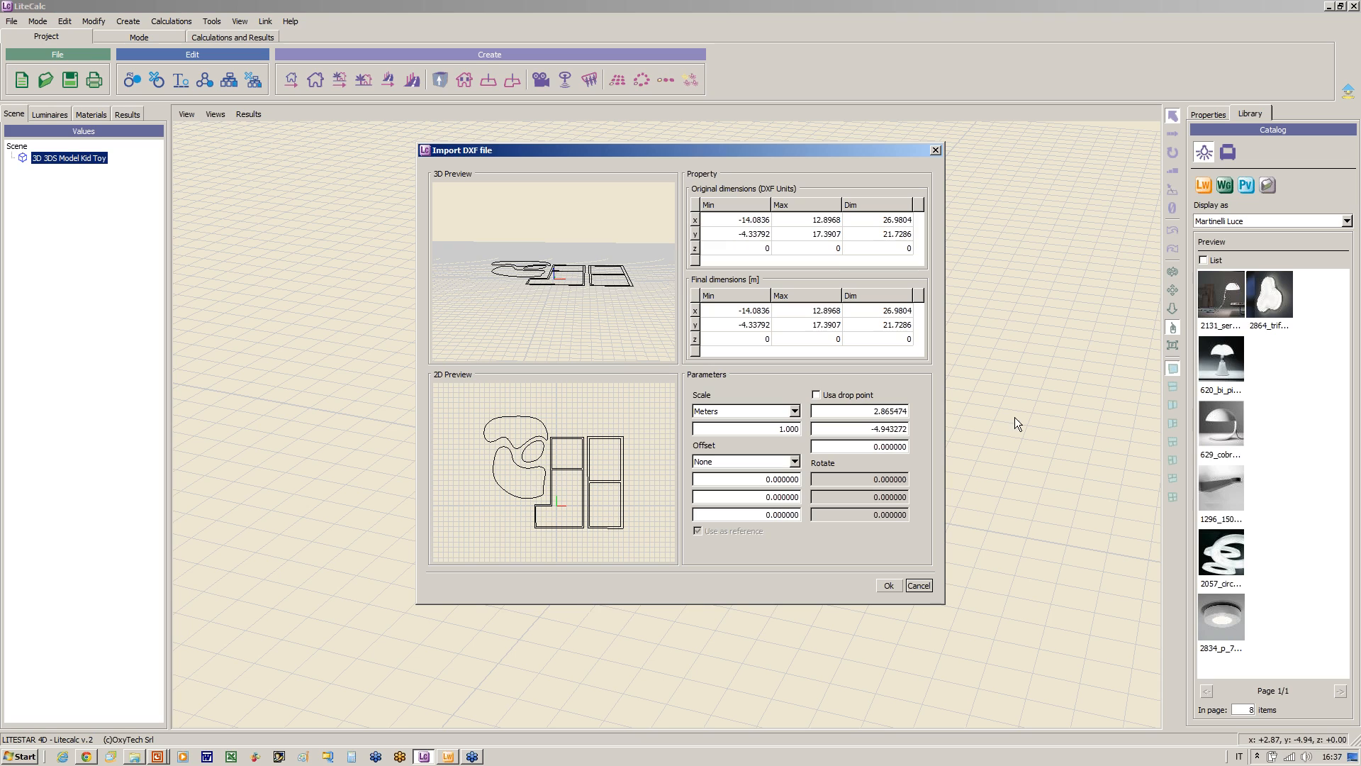
left_click(816, 395)
left_click(816, 395)
left_click(887, 584)
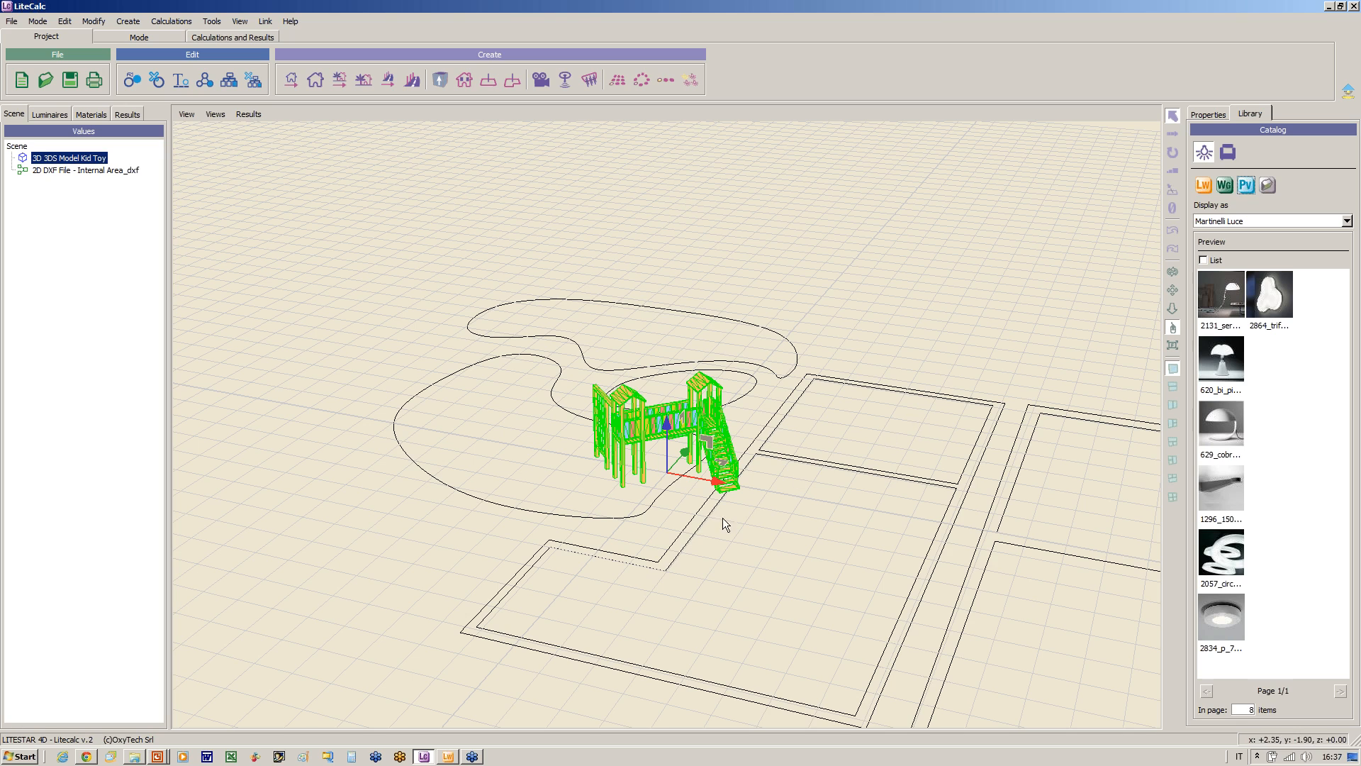
Step: Shift the Internal Area plan in the negative X direction and the Kid Toy model in the positive X direction, then deselect everything
left_click(56, 172)
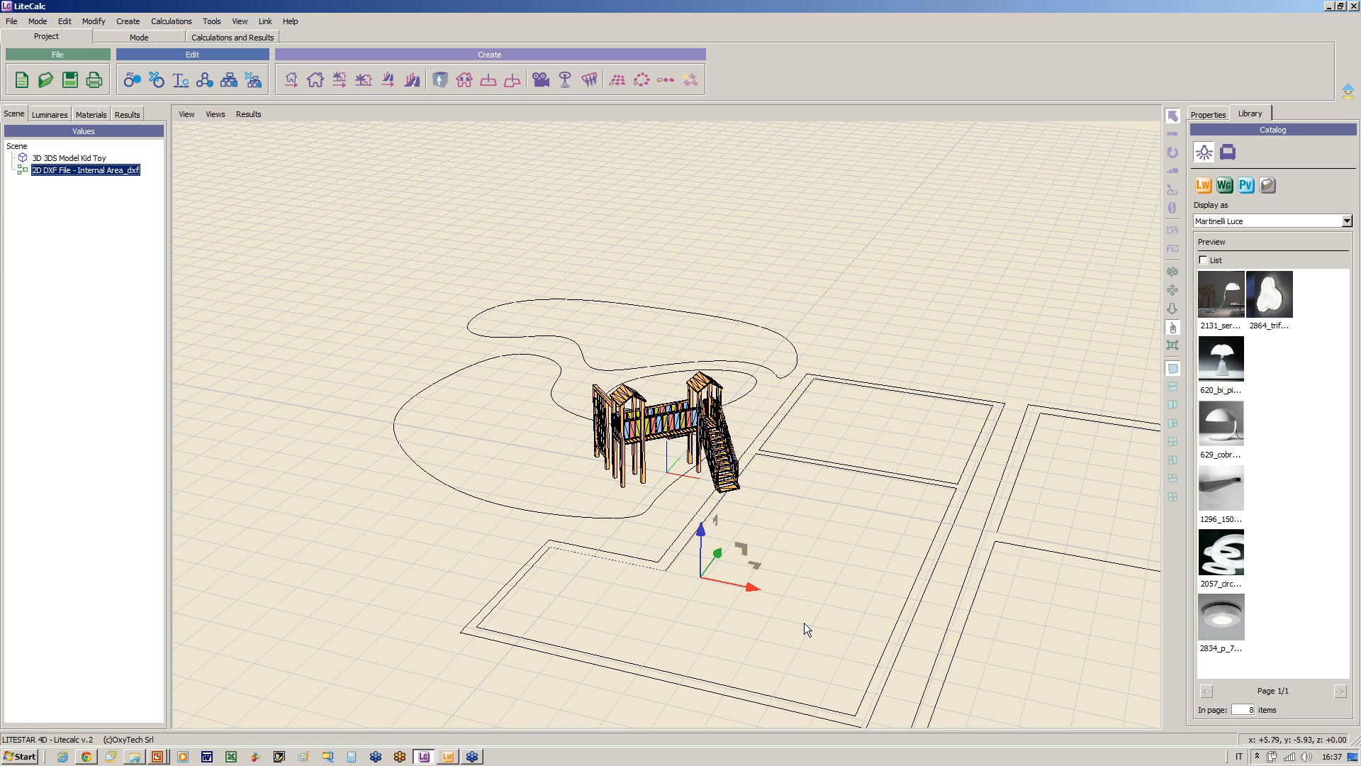
mouse_move(752, 587)
left_mouse_down()
mouse_move(608, 537)
mouse_move(557, 488)
mouse_move(556, 467)
mouse_move(513, 479)
mouse_move(512, 513)
mouse_move(584, 478)
mouse_move(521, 483)
mouse_move(594, 474)
mouse_move(402, 471)
mouse_move(448, 509)
mouse_move(479, 619)
mouse_move(539, 494)
left_mouse_up()
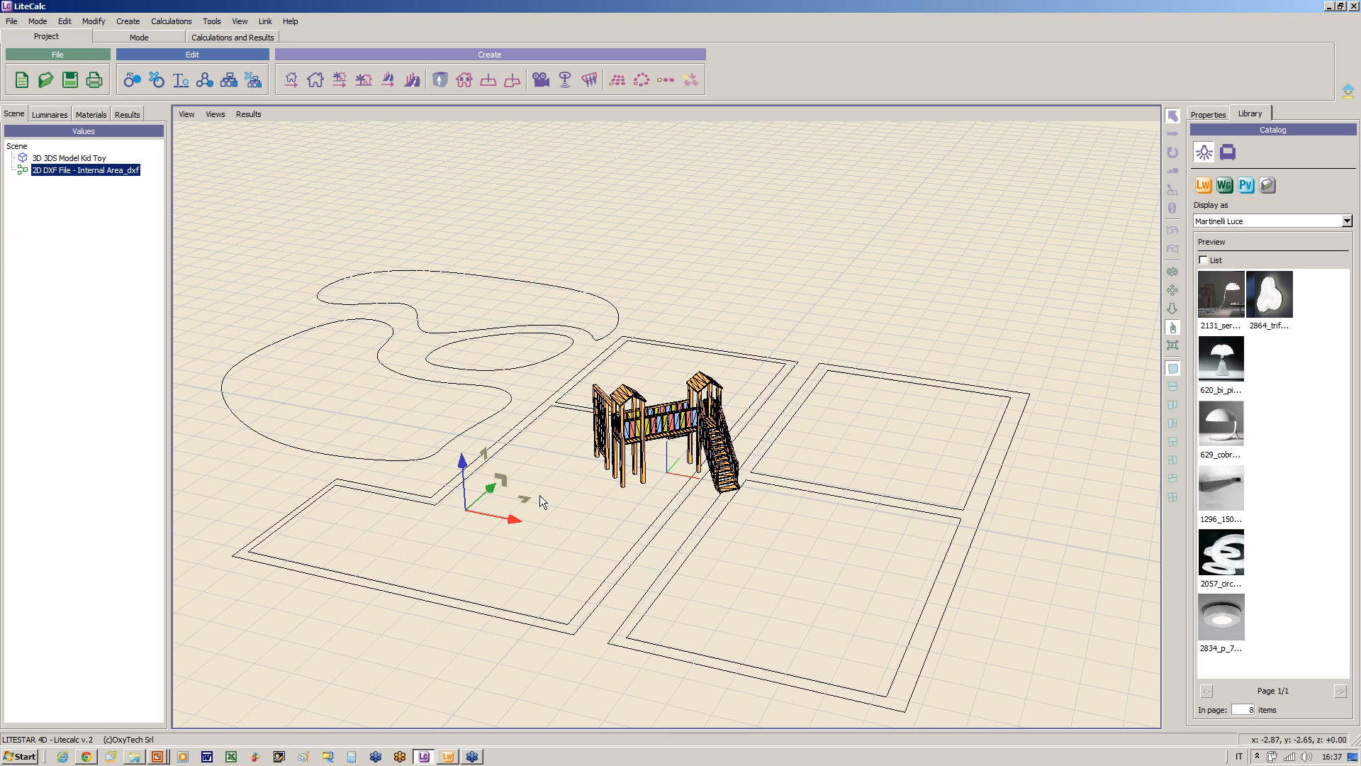
left_click(680, 427)
left_click_drag(717, 479, 836, 526)
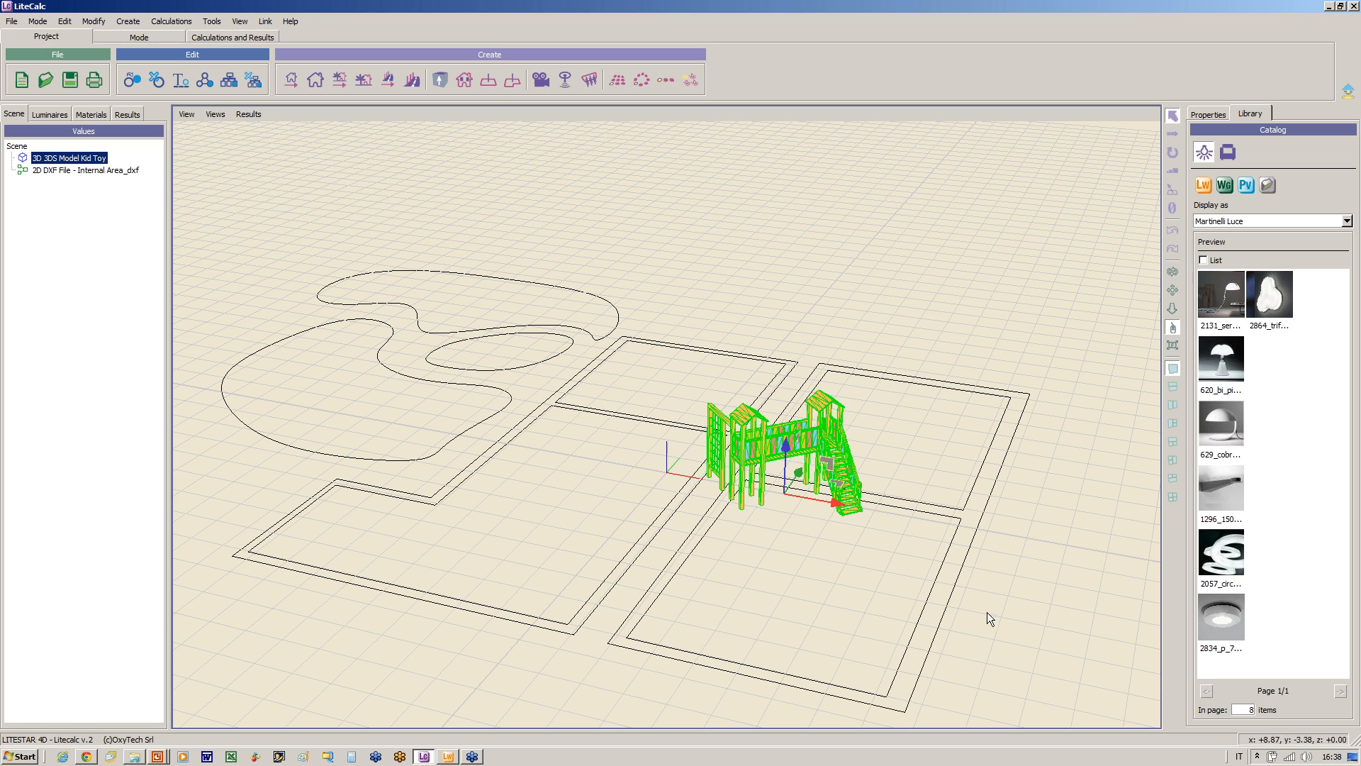
left_click(804, 625)
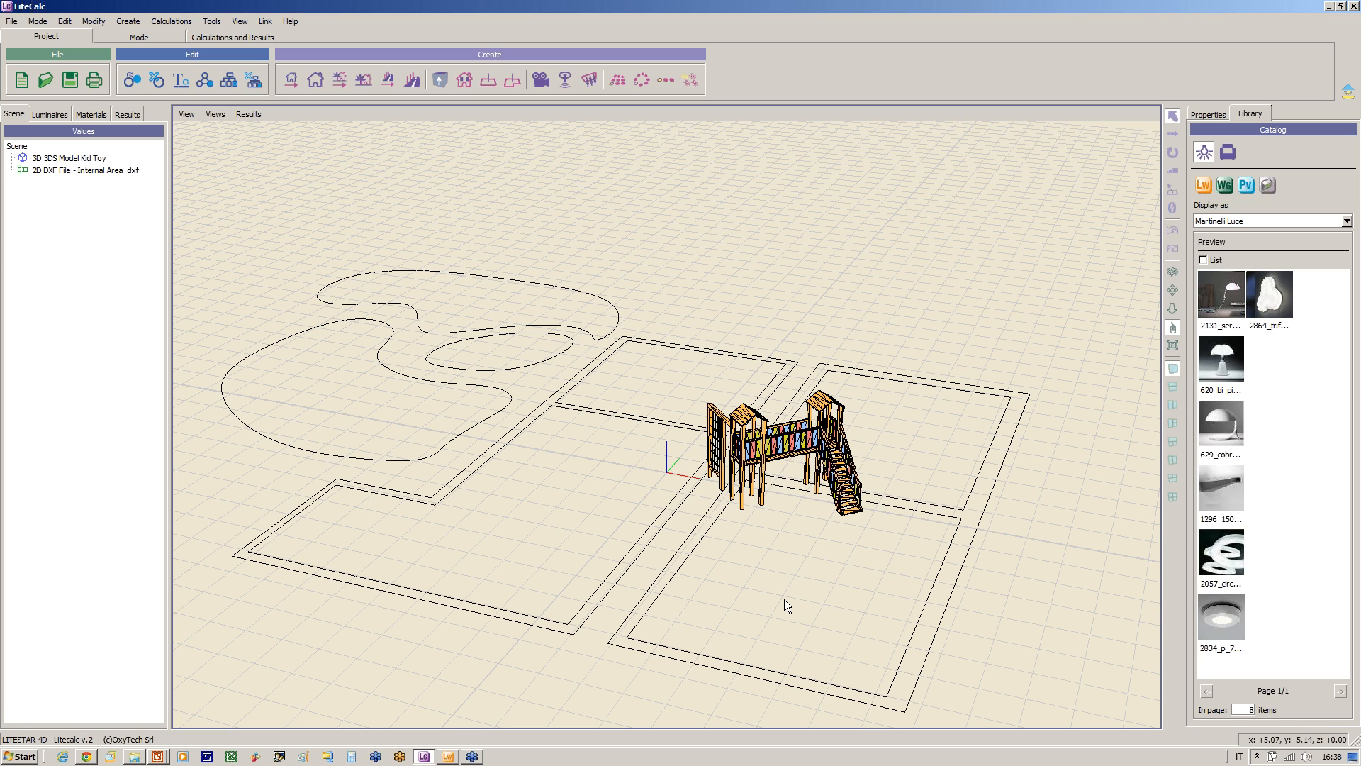
Step: Trace a polygonal working plane around the large curved area of the Internal Area plan, following its outline point by point
left_click(509, 79)
left_click(238, 363)
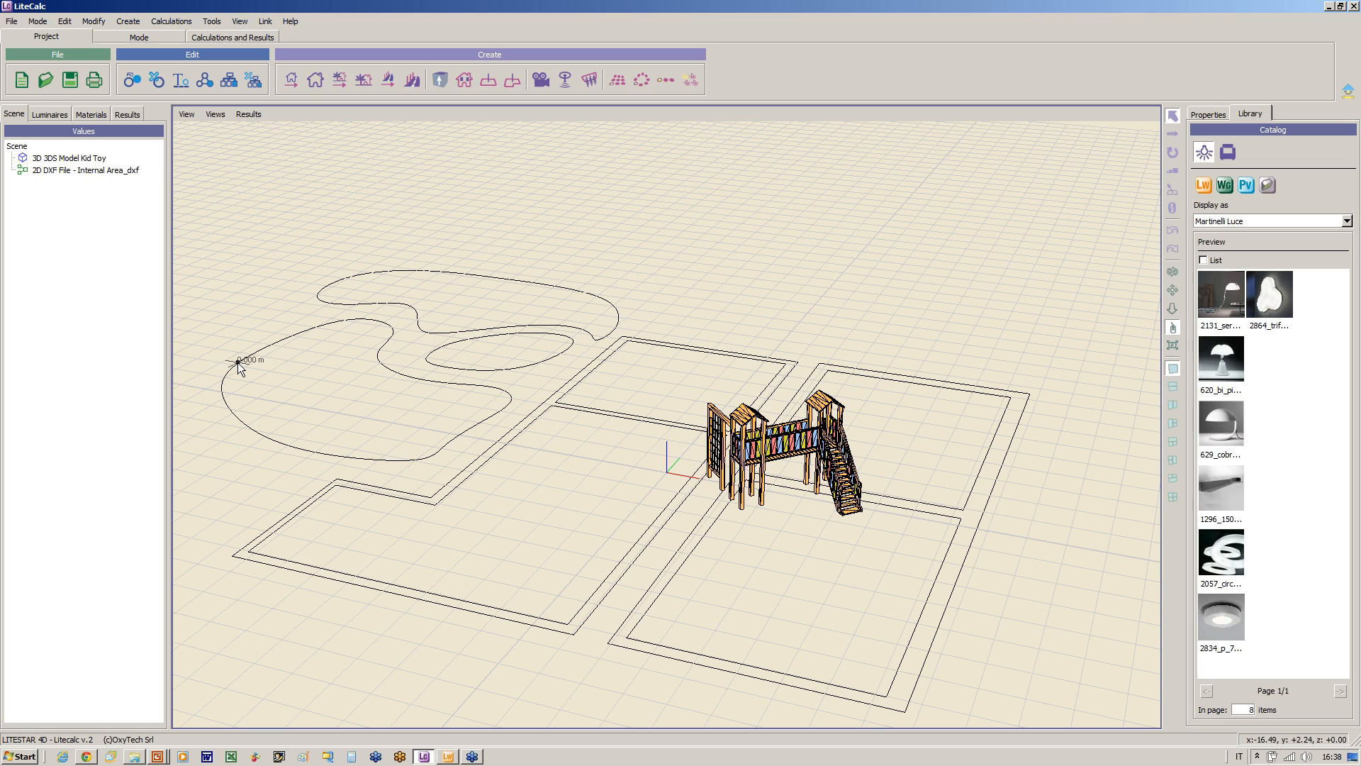
left_click(240, 420)
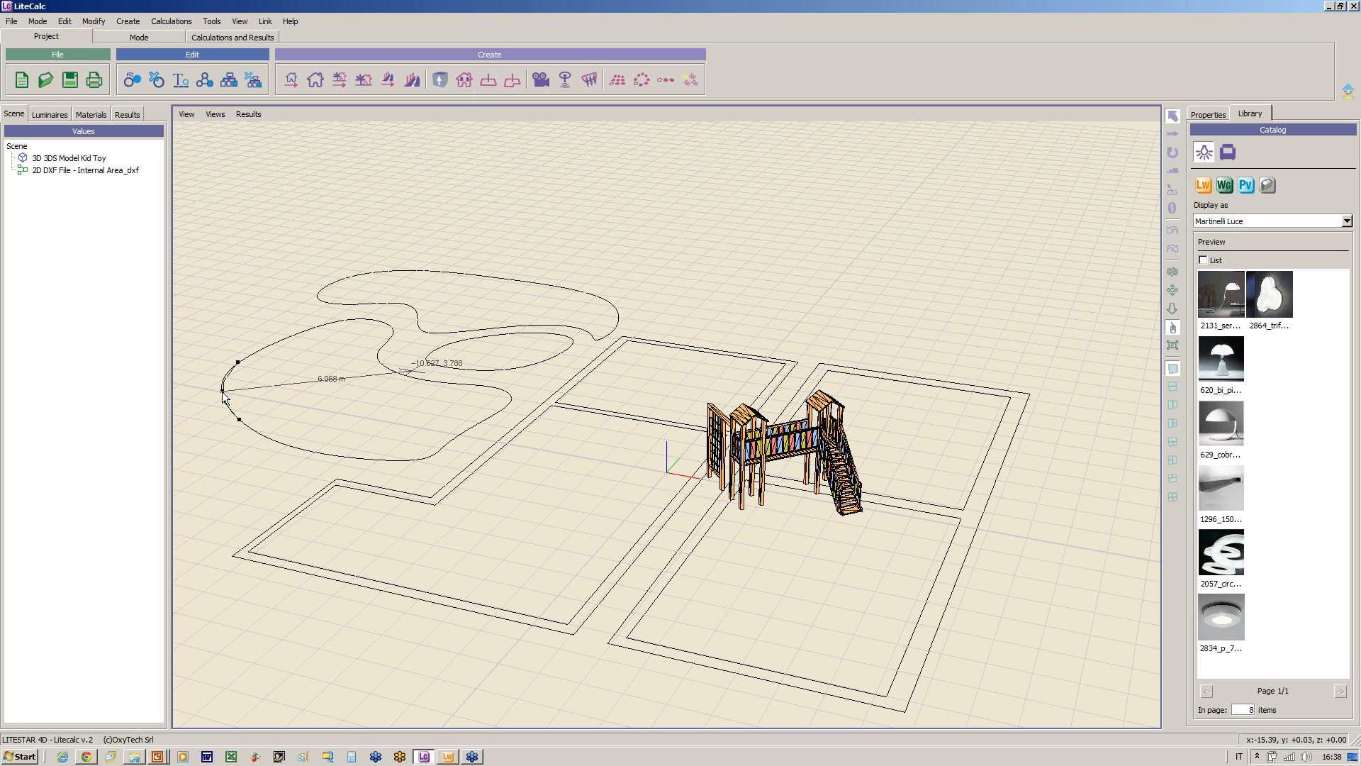
left_click(221, 392)
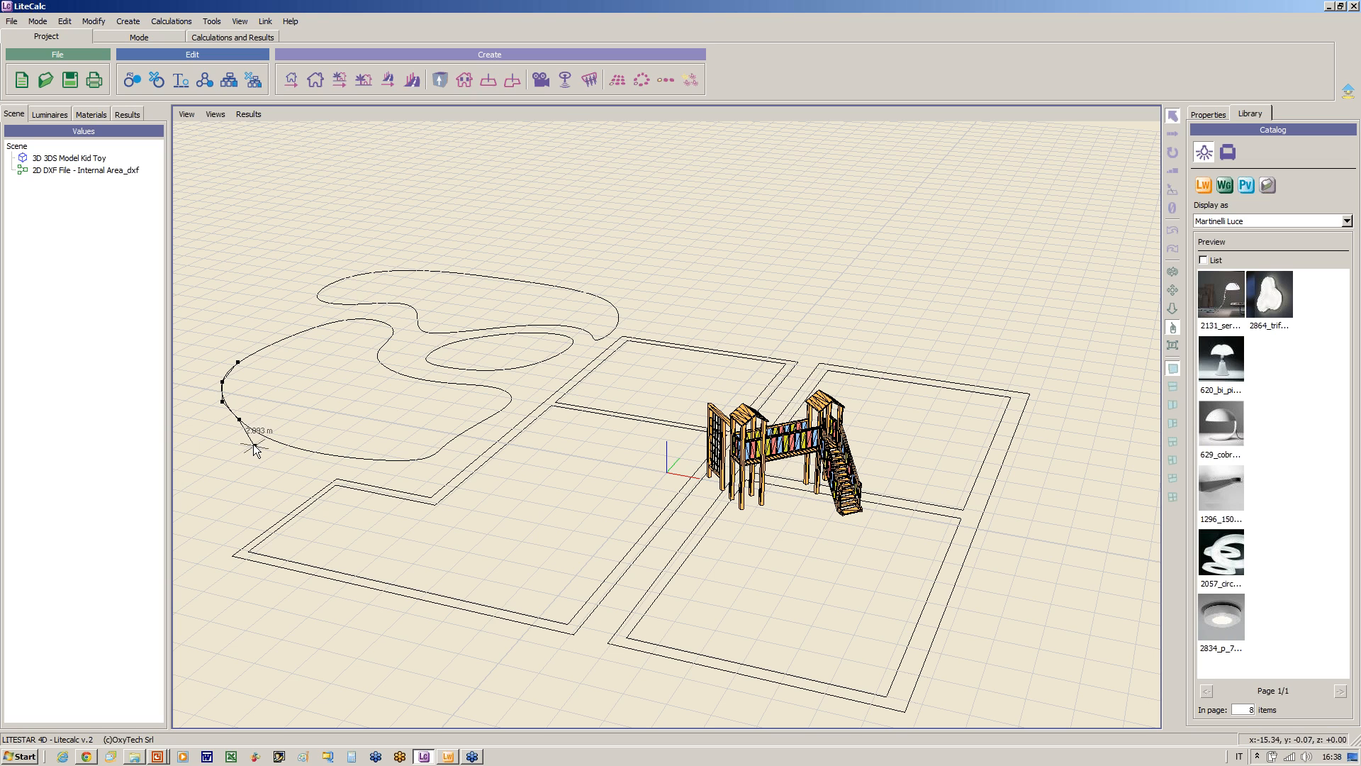
left_click(338, 455)
left_click(279, 444)
left_click(425, 458)
left_click(425, 458)
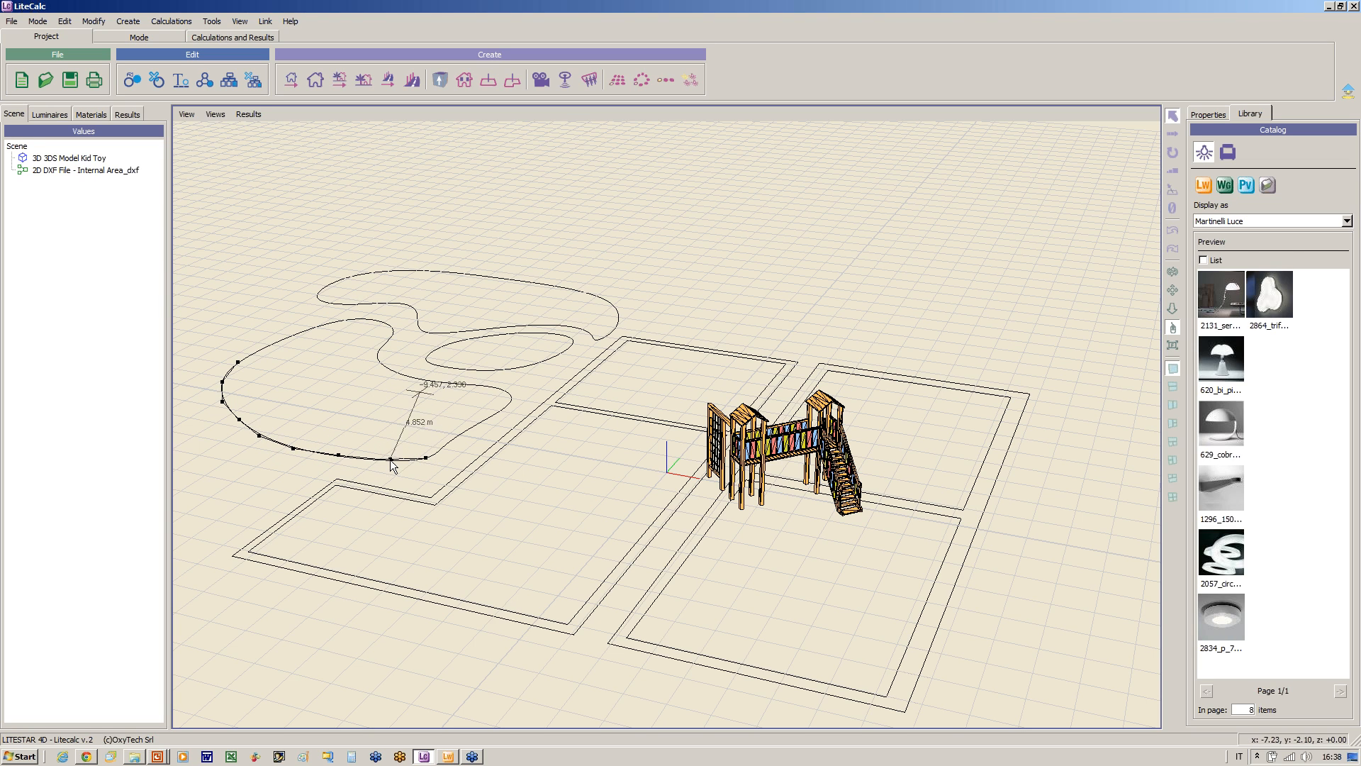
left_click(483, 423)
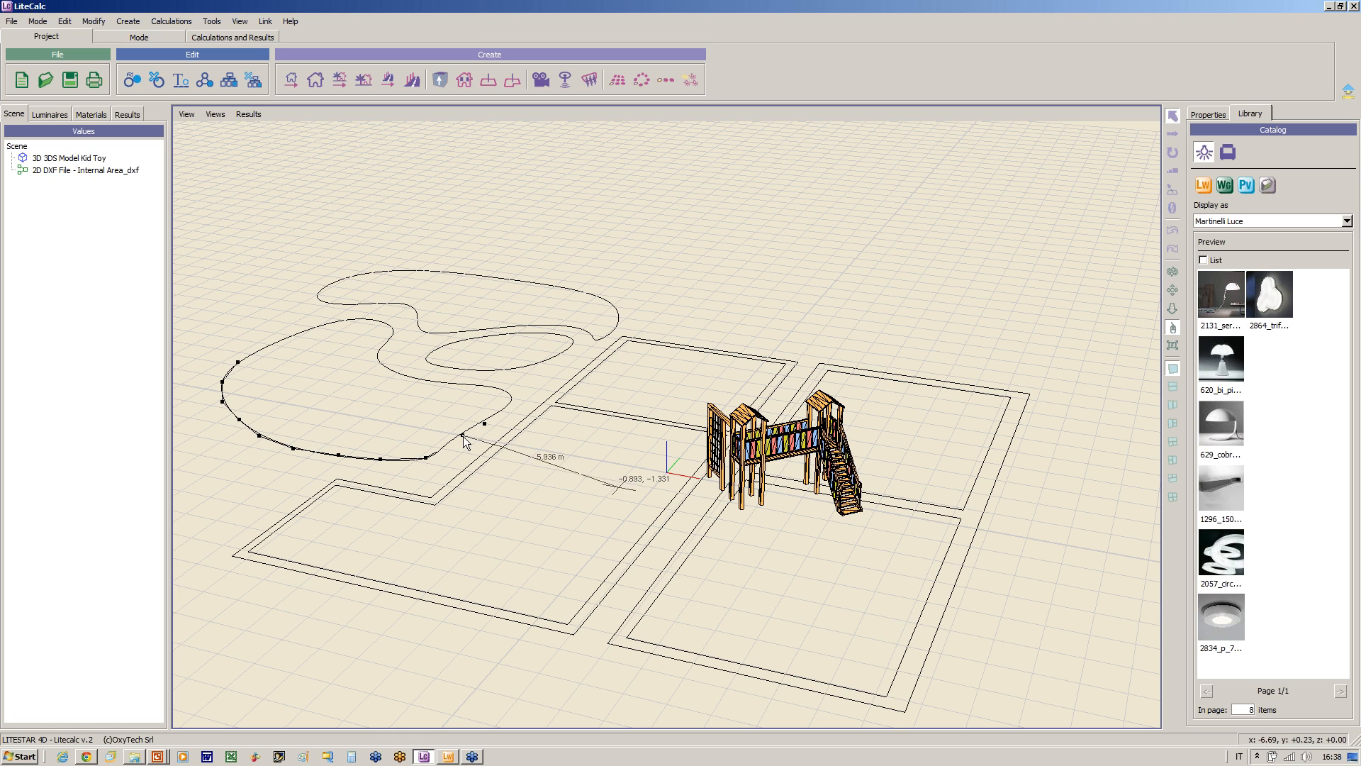
left_click(488, 386)
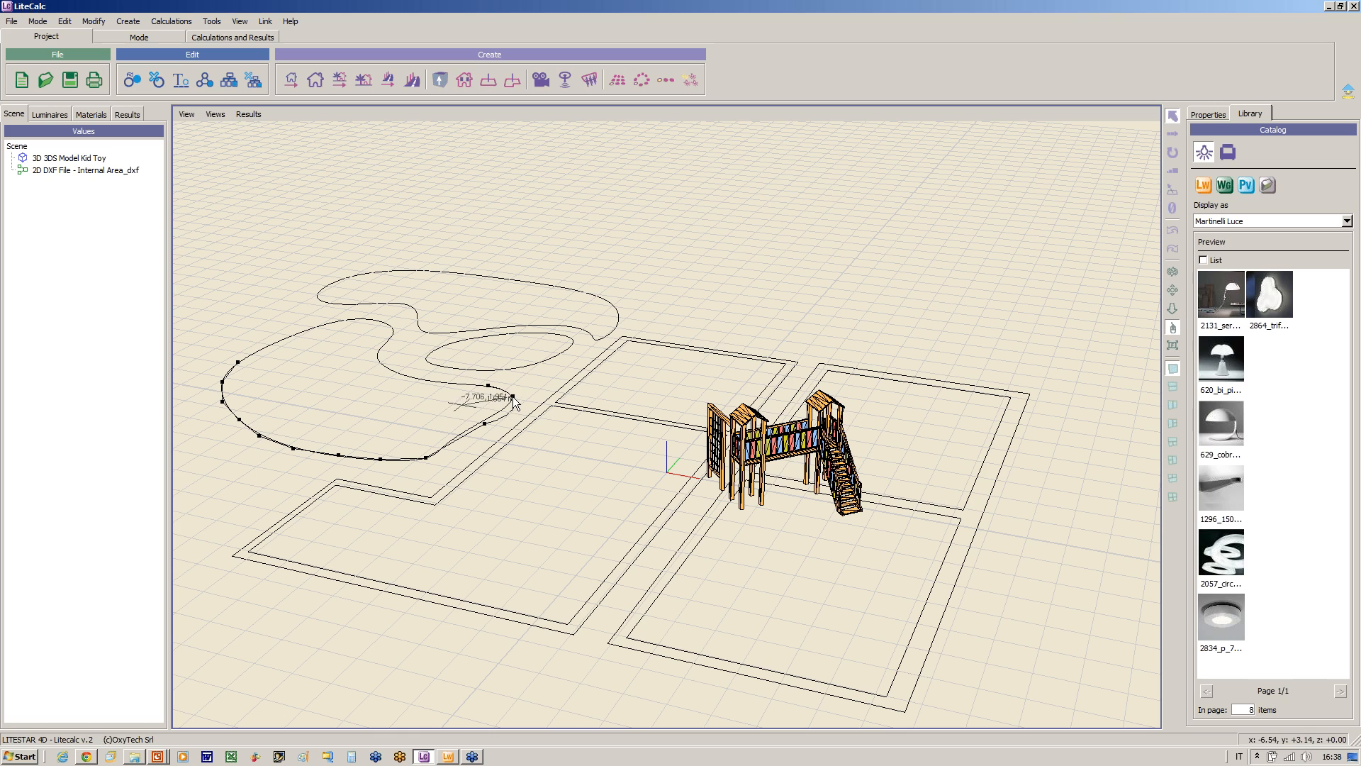
left_click(390, 370)
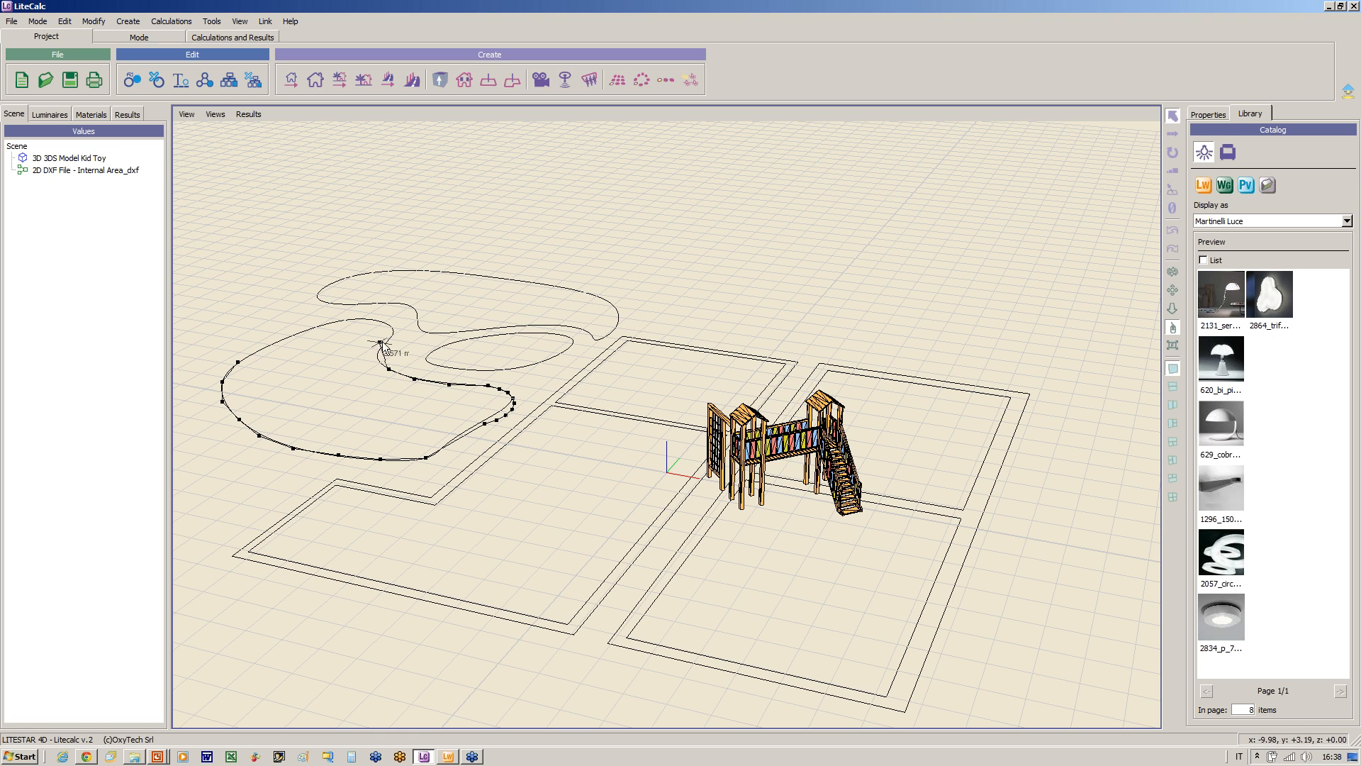
left_click(391, 337)
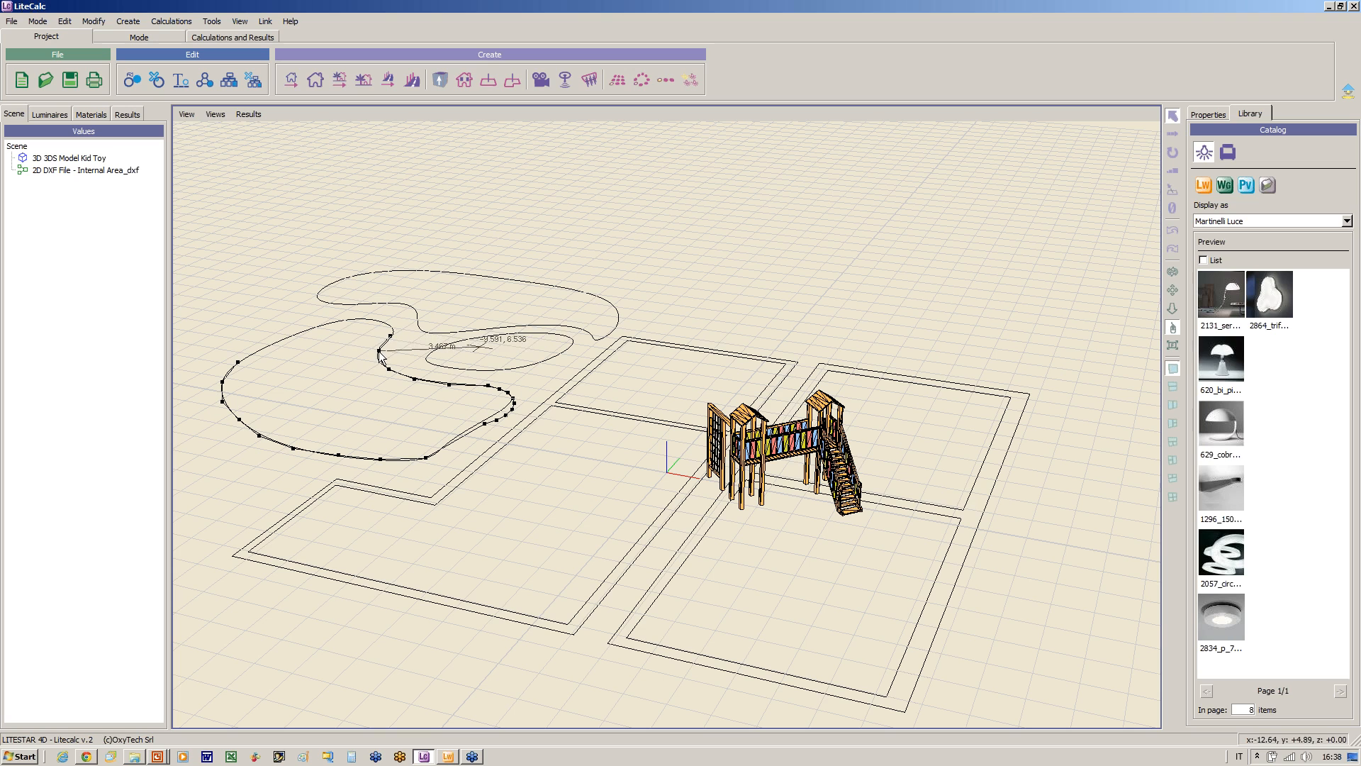
left_click(341, 321)
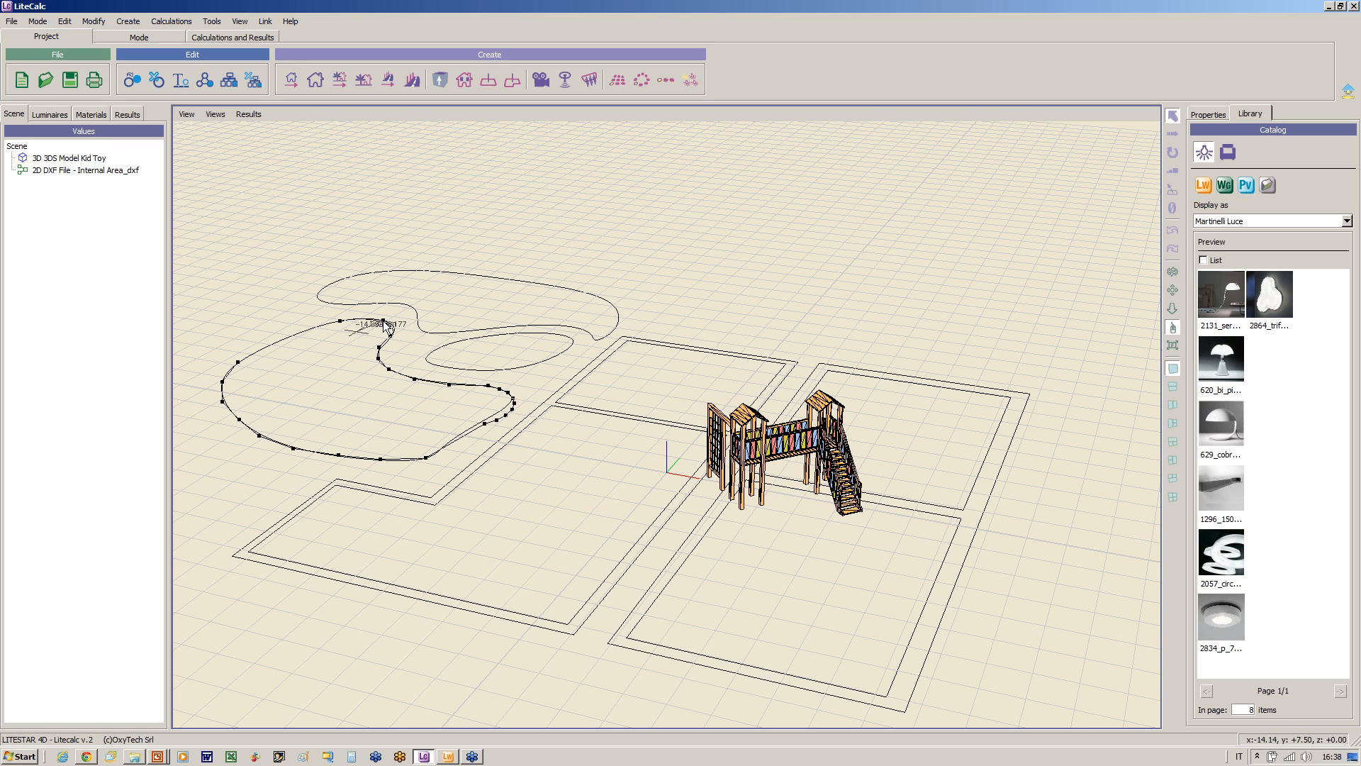
left_click(240, 349)
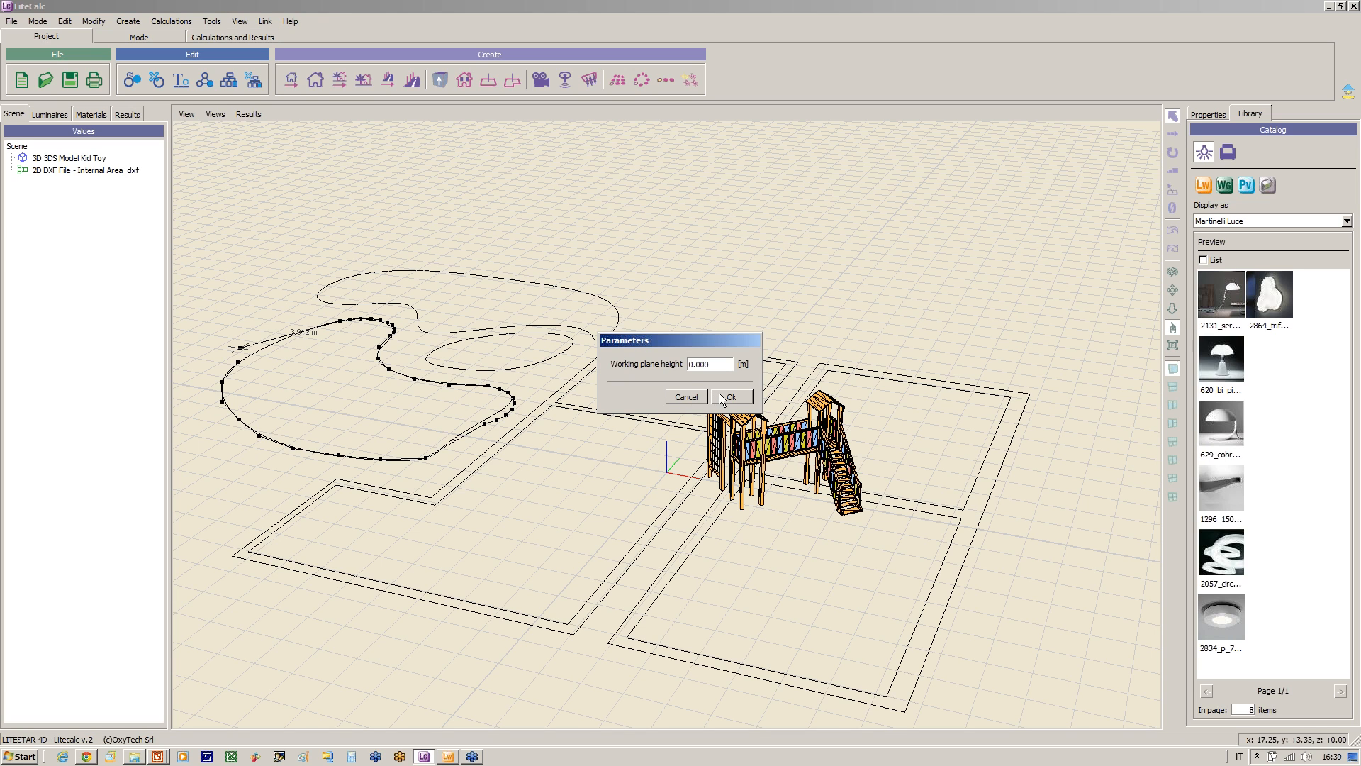
Step: Set the working plane height to 1 m and complete the traced plane
double_click(701, 364)
left_click_drag(594, 368, 560, 365)
type("10")
key("BackSpace")
key("BackSpace")
type("1")
left_click(731, 396)
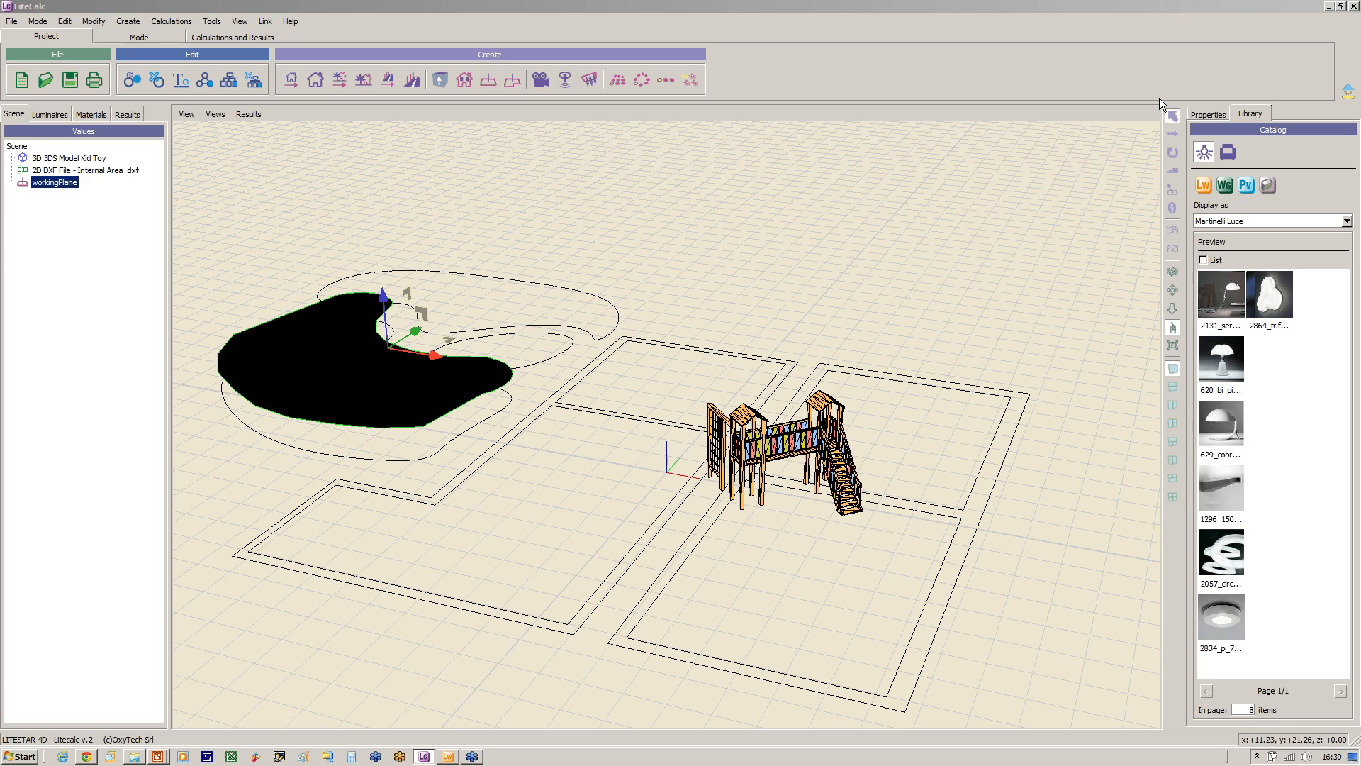
Step: Rotate the working plane about its Y axis by about 11 degrees
left_click(1205, 113)
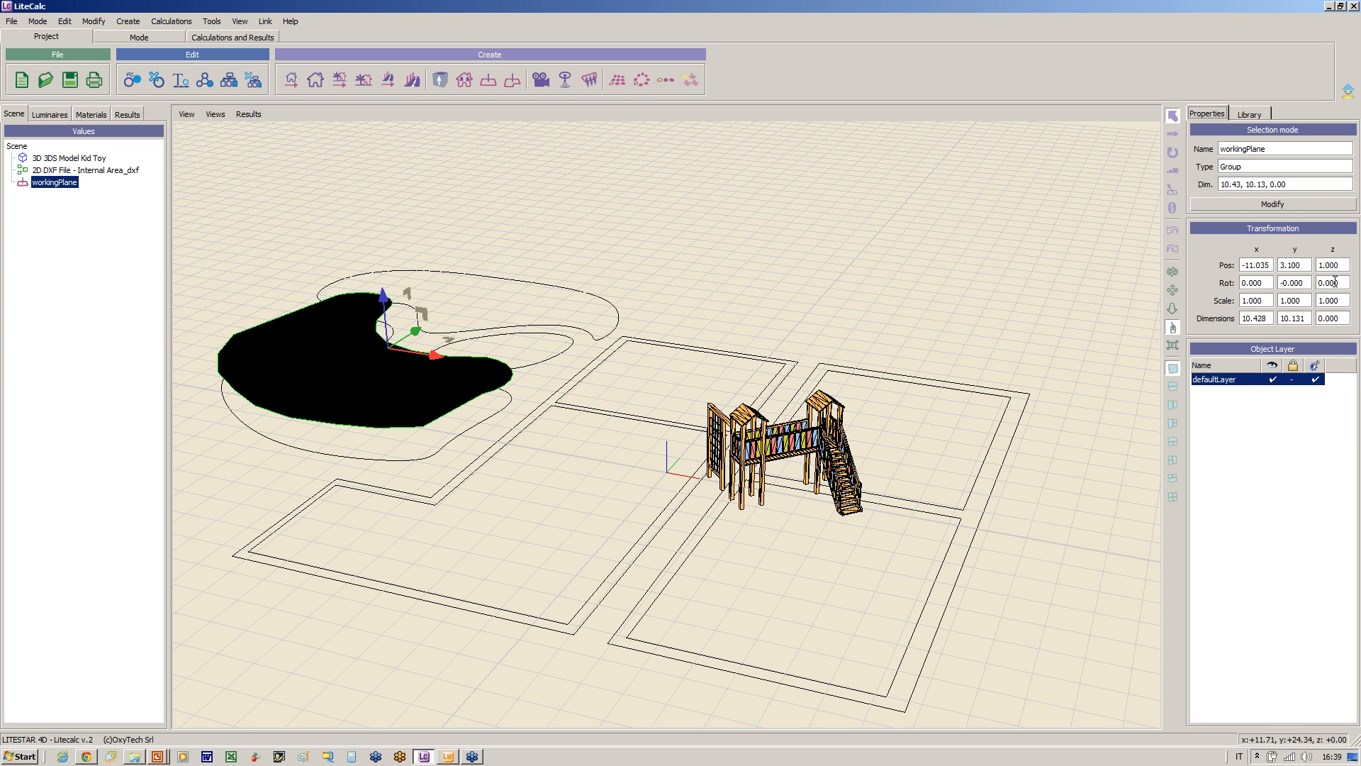
left_click(1173, 153)
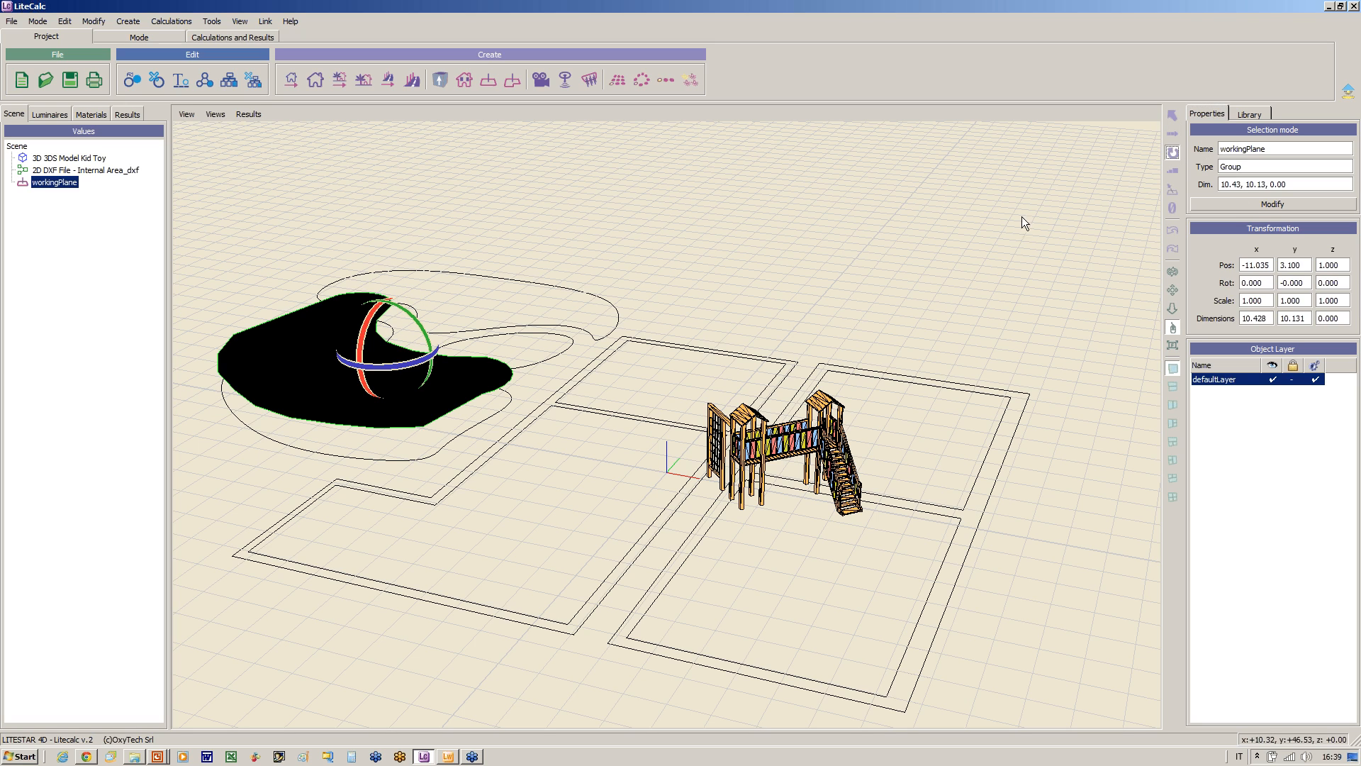
left_click_drag(406, 316, 411, 321)
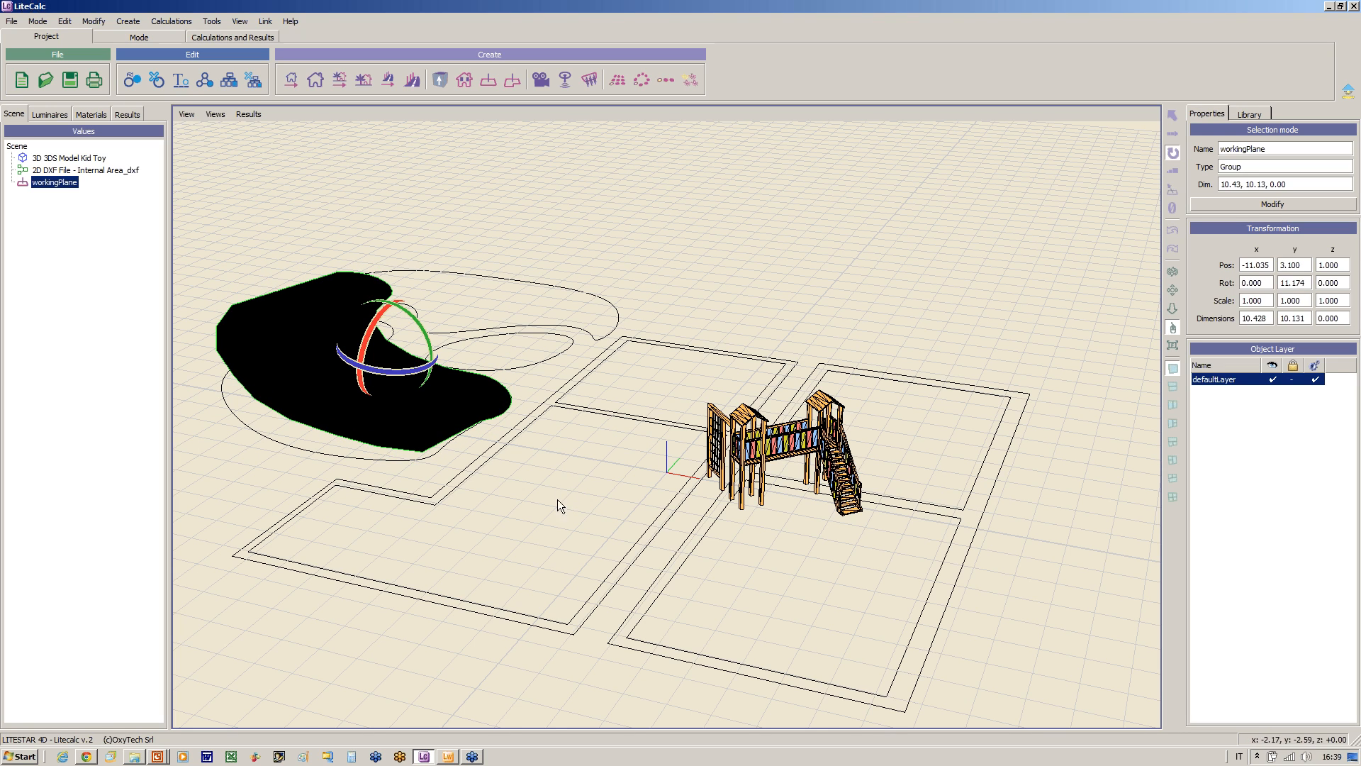
Step: Insert the Martinelli Luce 2834/P/70 luminaire from the library into the scene and raise it along the Z axis
left_click(1249, 114)
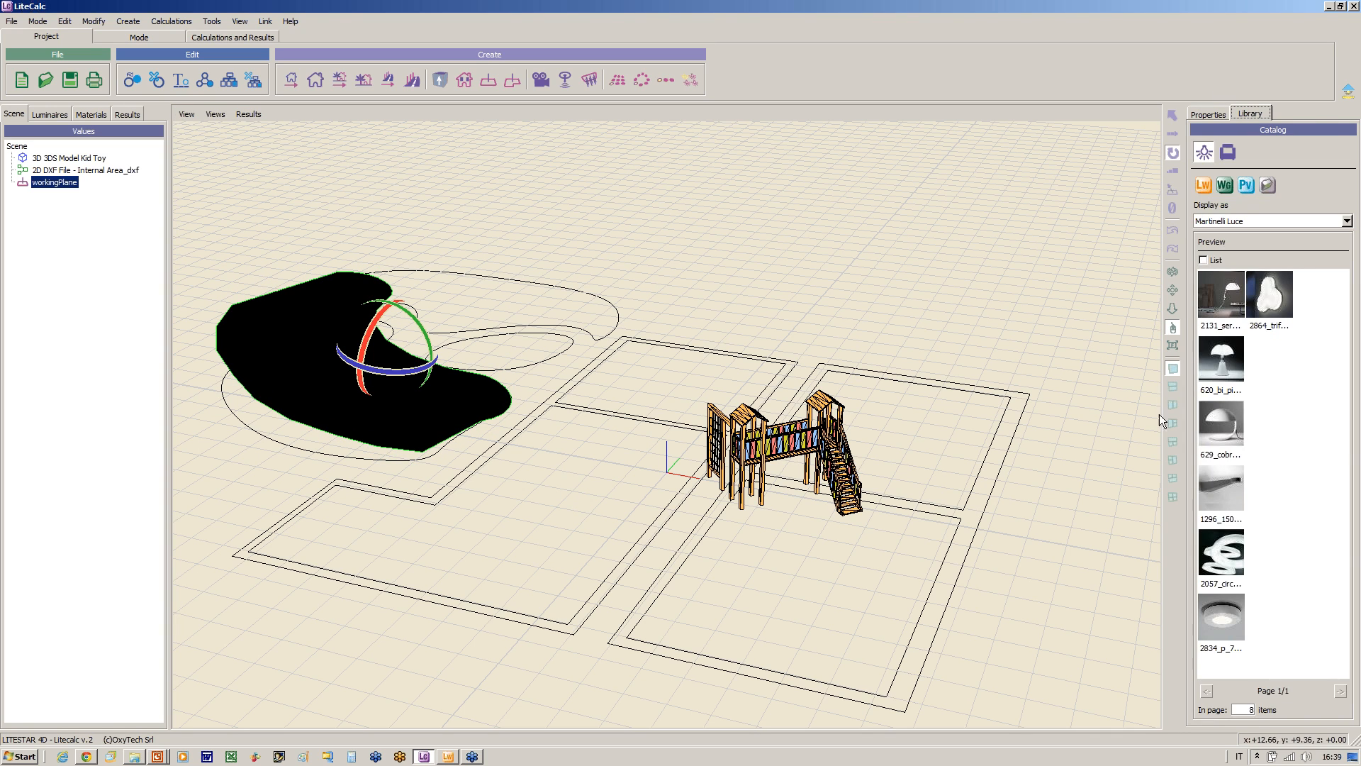
left_click_drag(1214, 622, 547, 482)
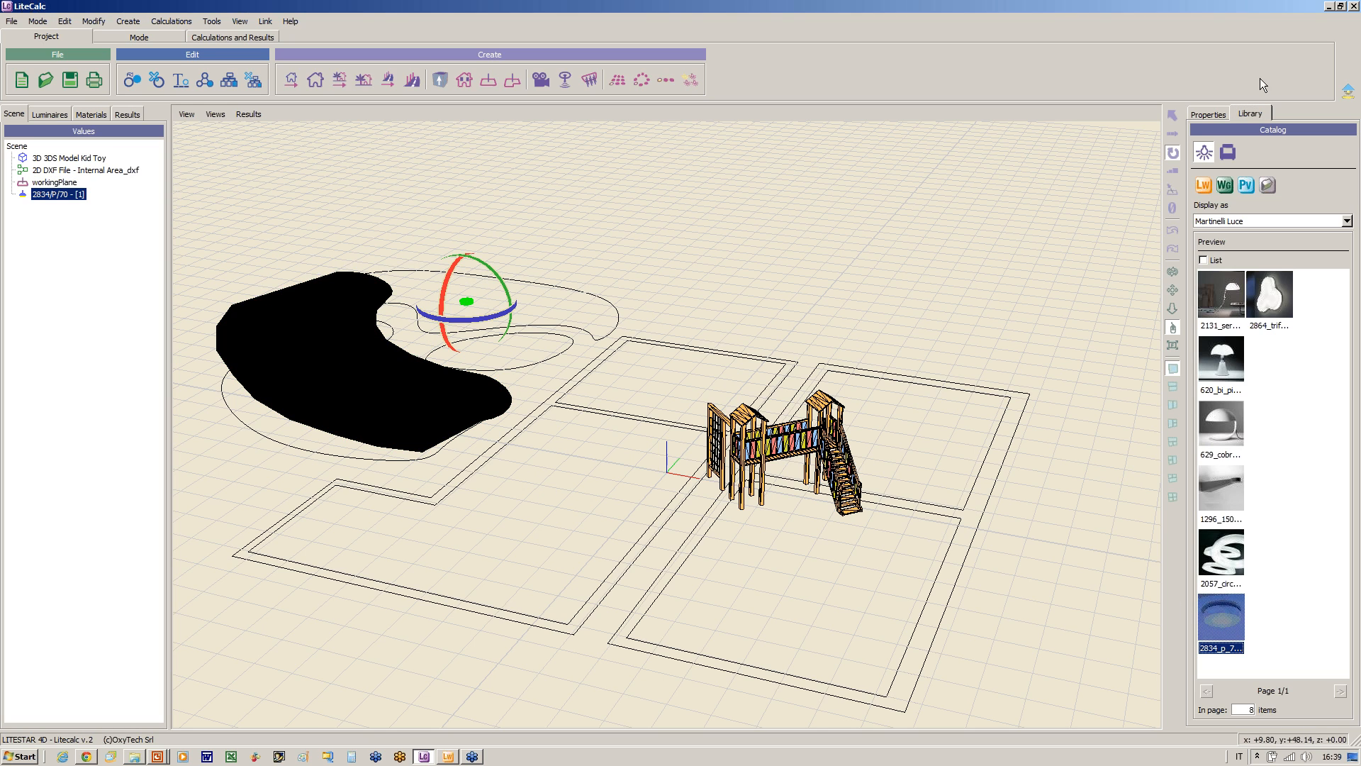
left_click(1172, 134)
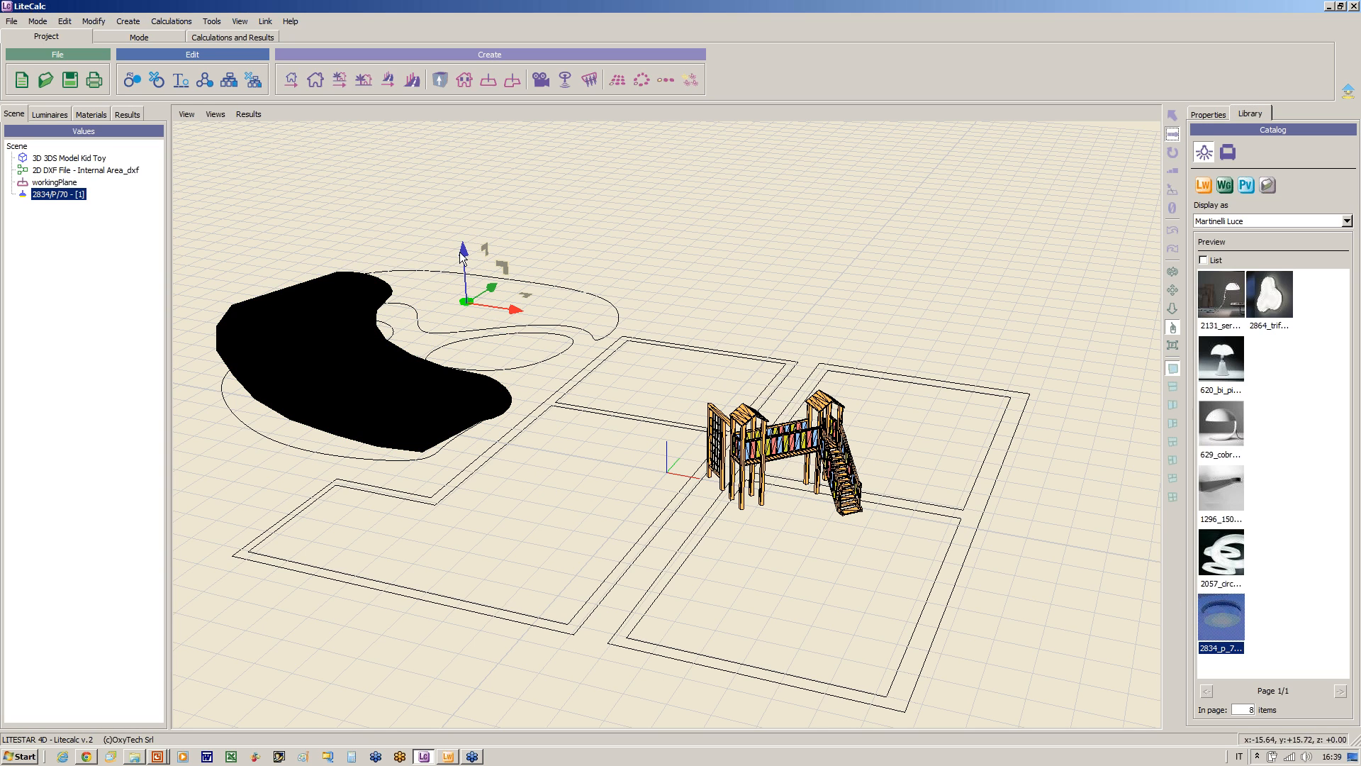
left_click_drag(461, 252, 478, 188)
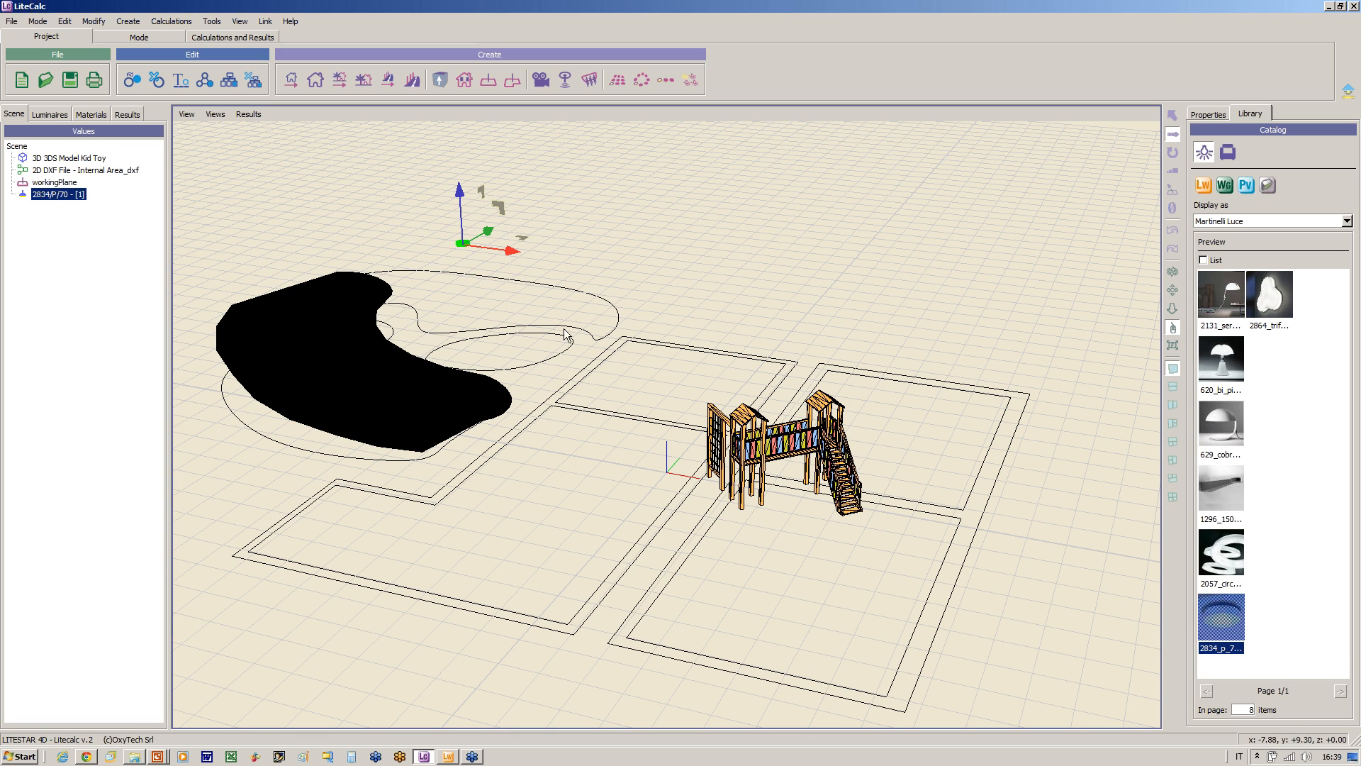
Step: Split the workspace into two stacked views, show the lower one from the top, and move the luminaire over the working plane
left_click(1173, 383)
left_click(215, 429)
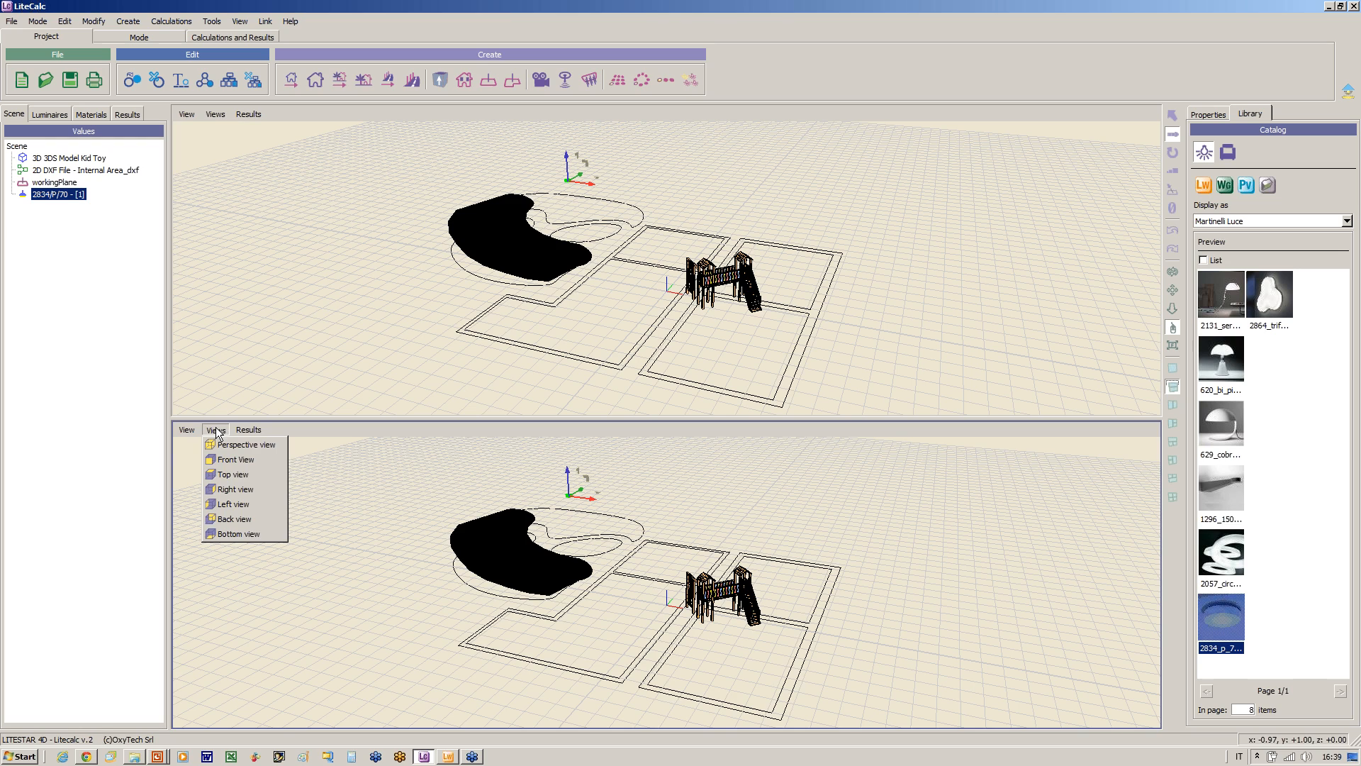
left_click(234, 474)
left_click_drag(710, 545, 593, 593)
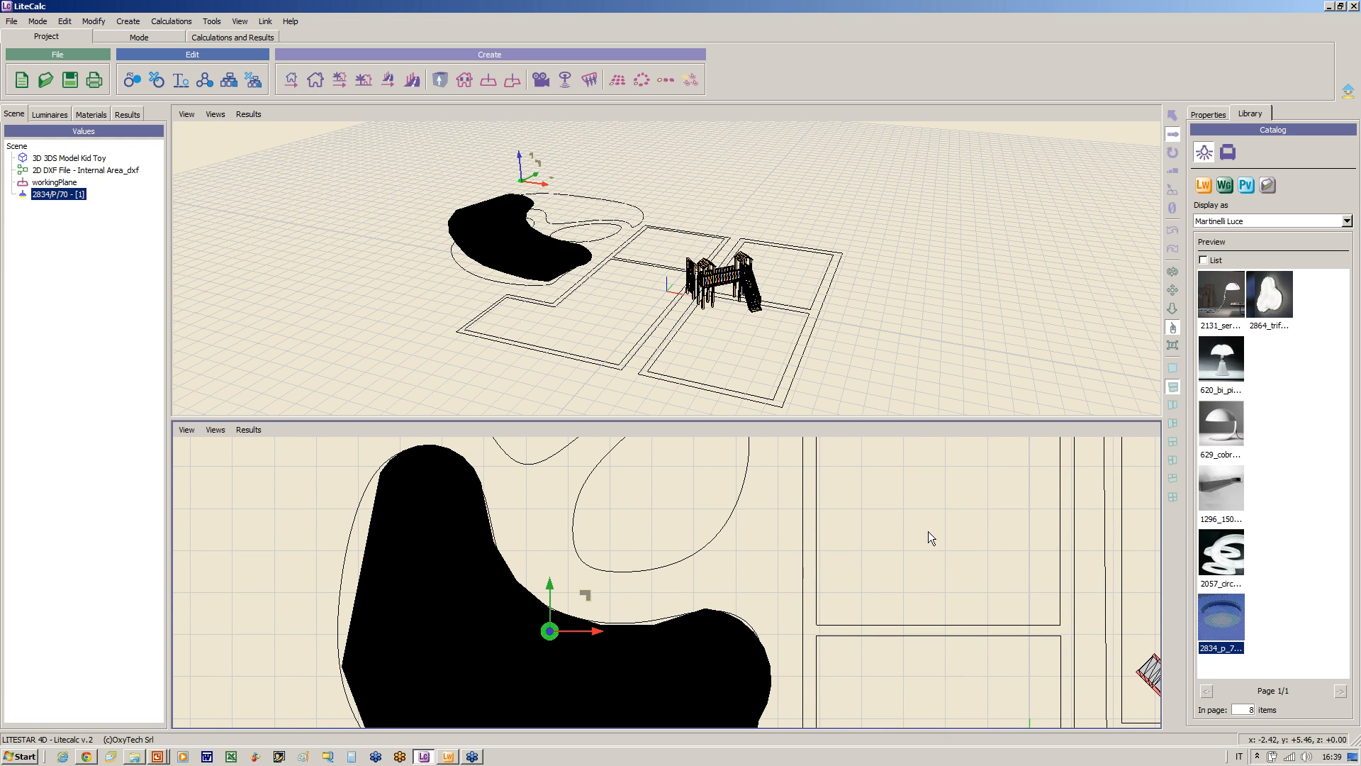
Step: Run the calculation of horizontal illuminance with direct component and automatic grid, and close the calculation settings
left_click(169, 21)
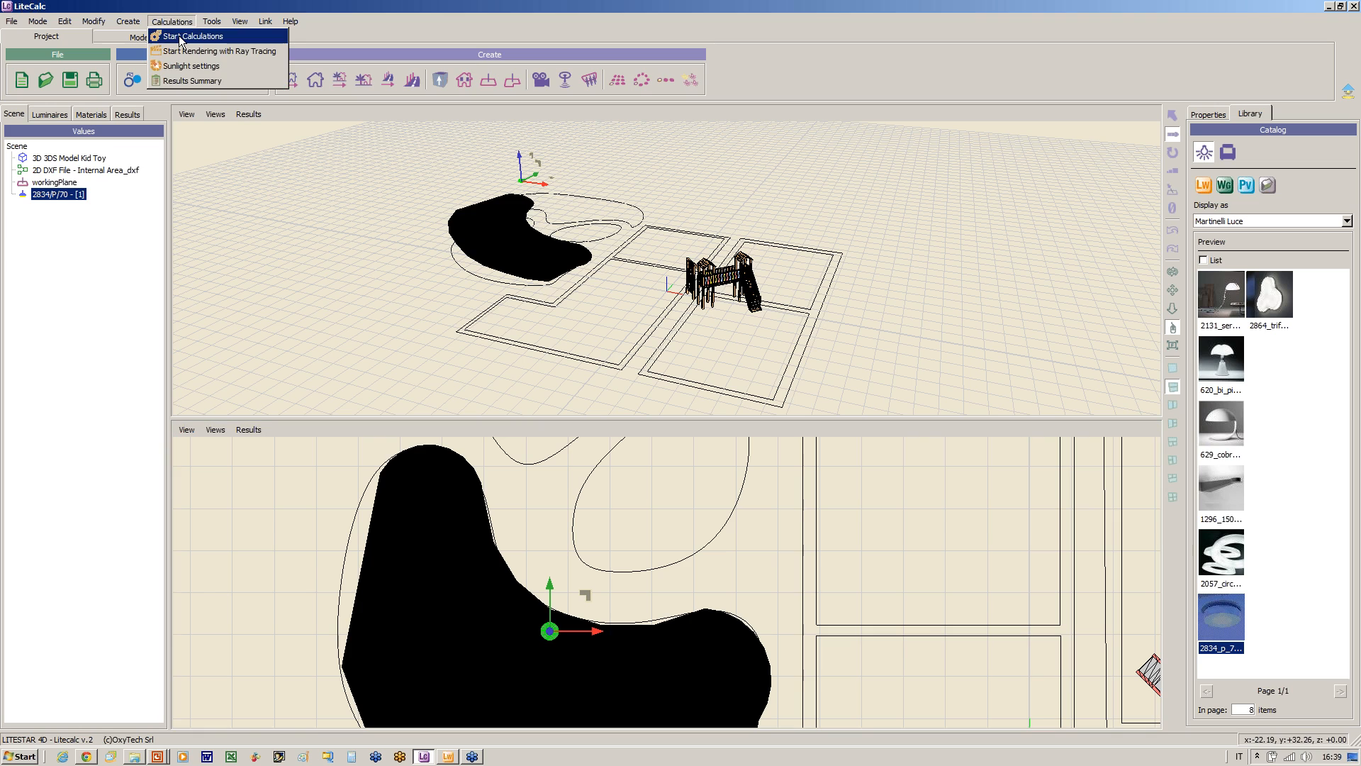
left_click(190, 36)
left_click(464, 604)
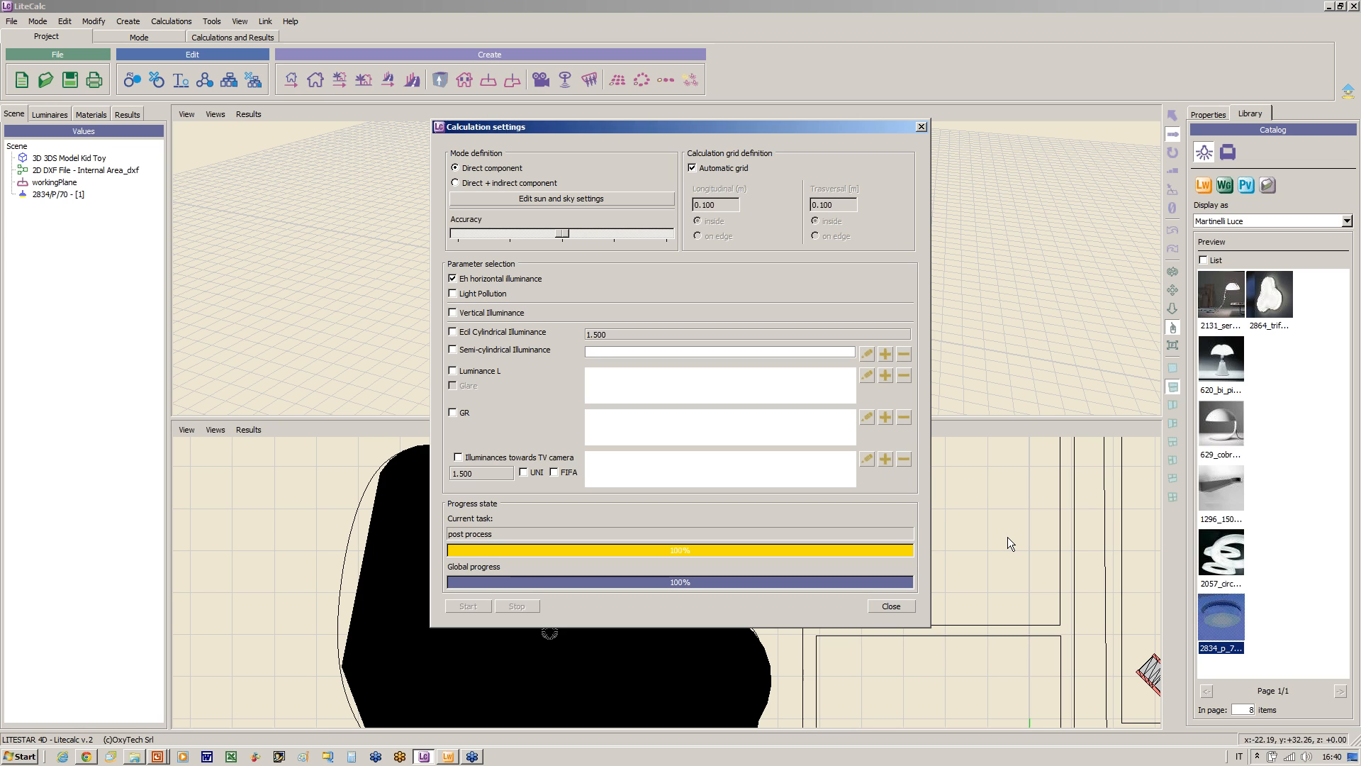
left_click(887, 606)
Step: Show the working plane's horizontal illuminance values from the results summary and enlarge the lower view to examine them
left_click_drag(644, 121, 844, 112)
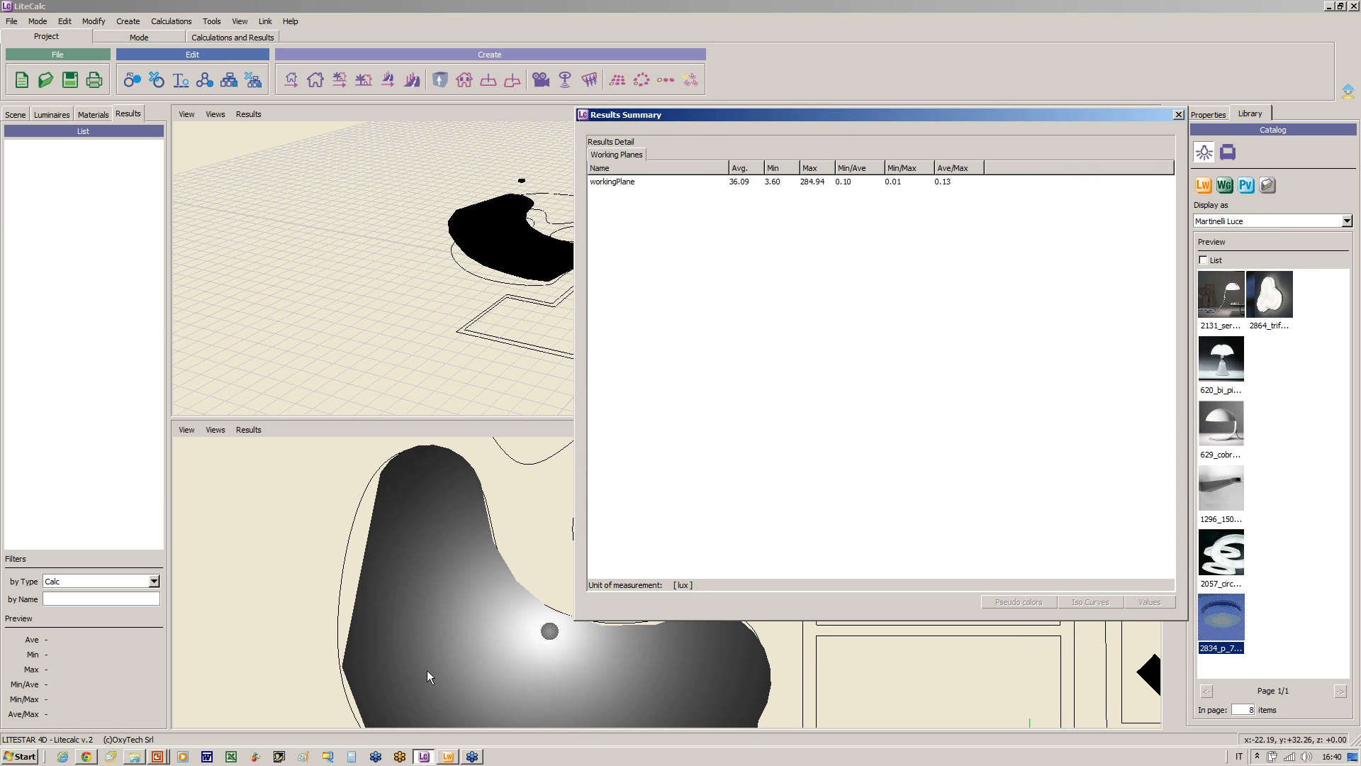
left_click(737, 183)
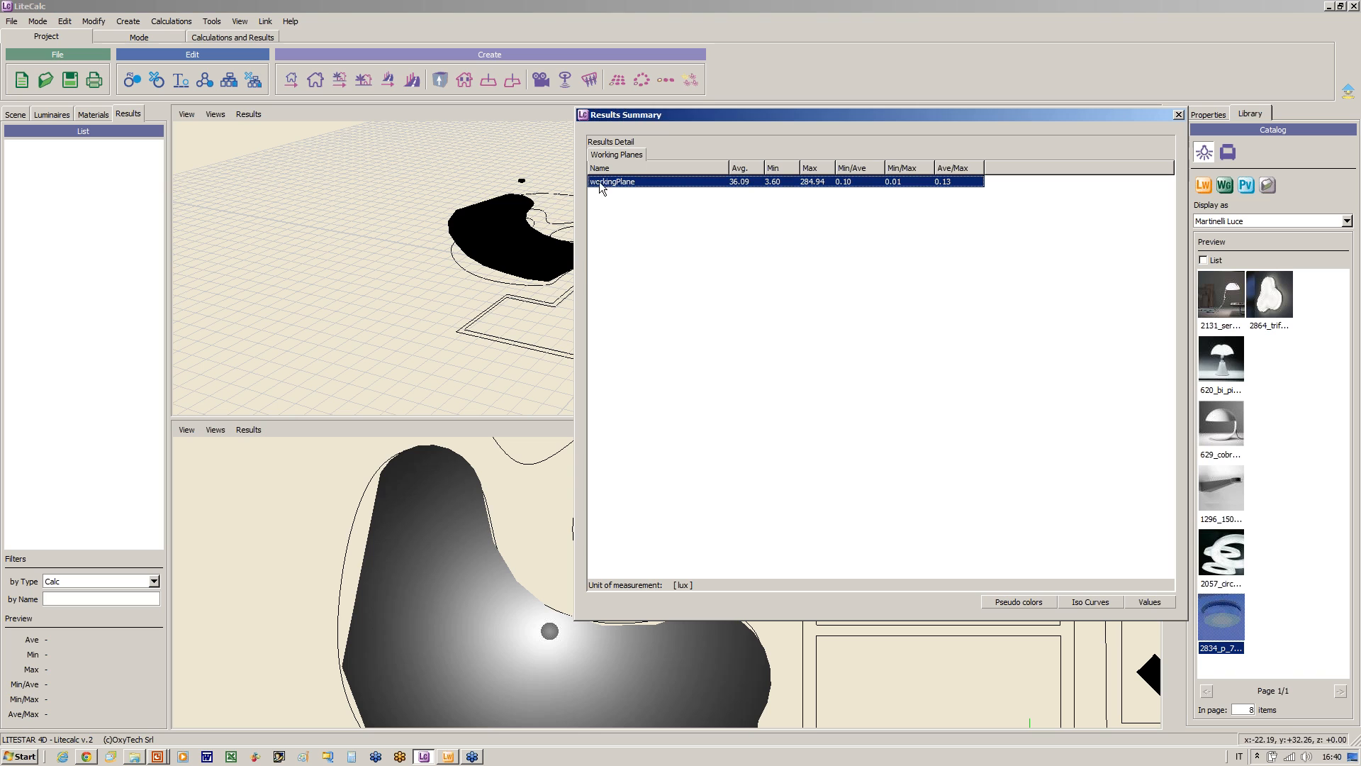
left_click(1149, 602)
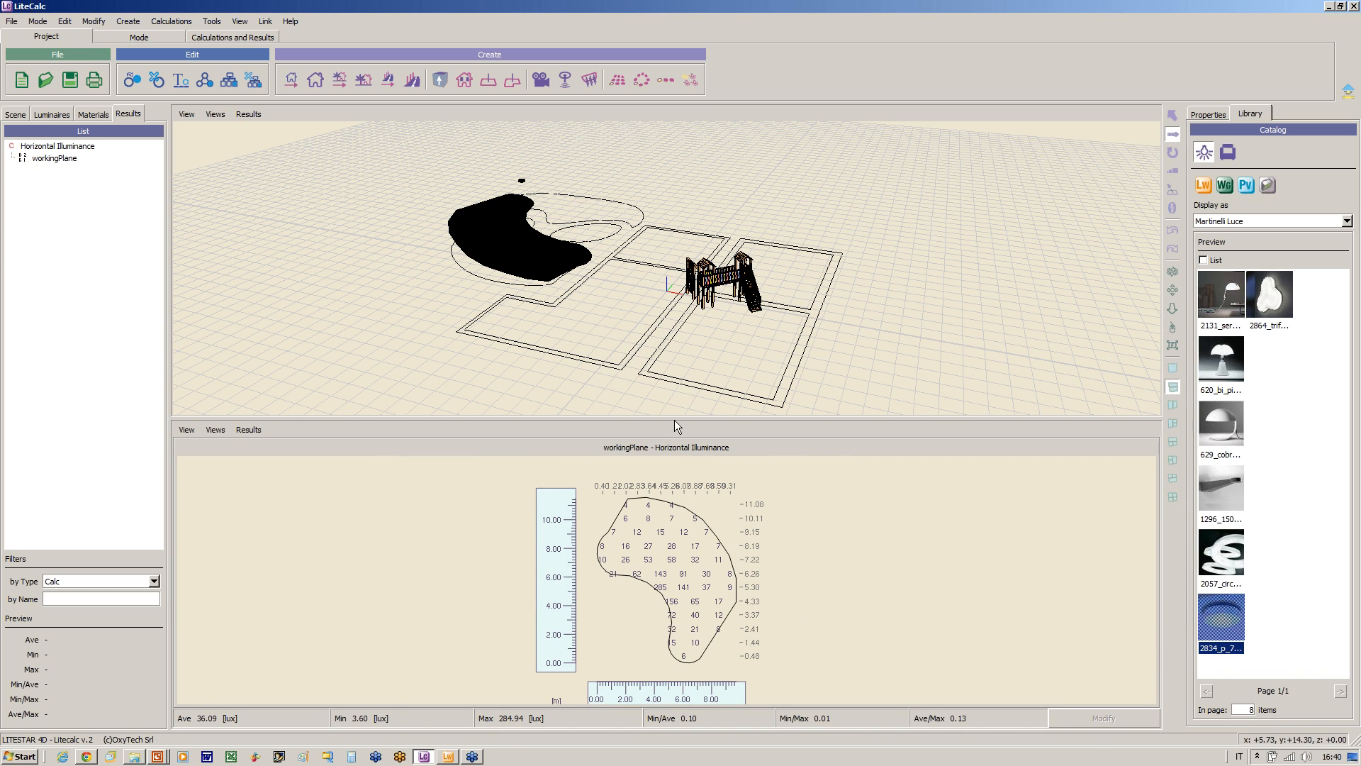
left_click_drag(674, 419, 711, 242)
scroll(666, 445, "up", 5)
scroll(667, 445, "down", 5)
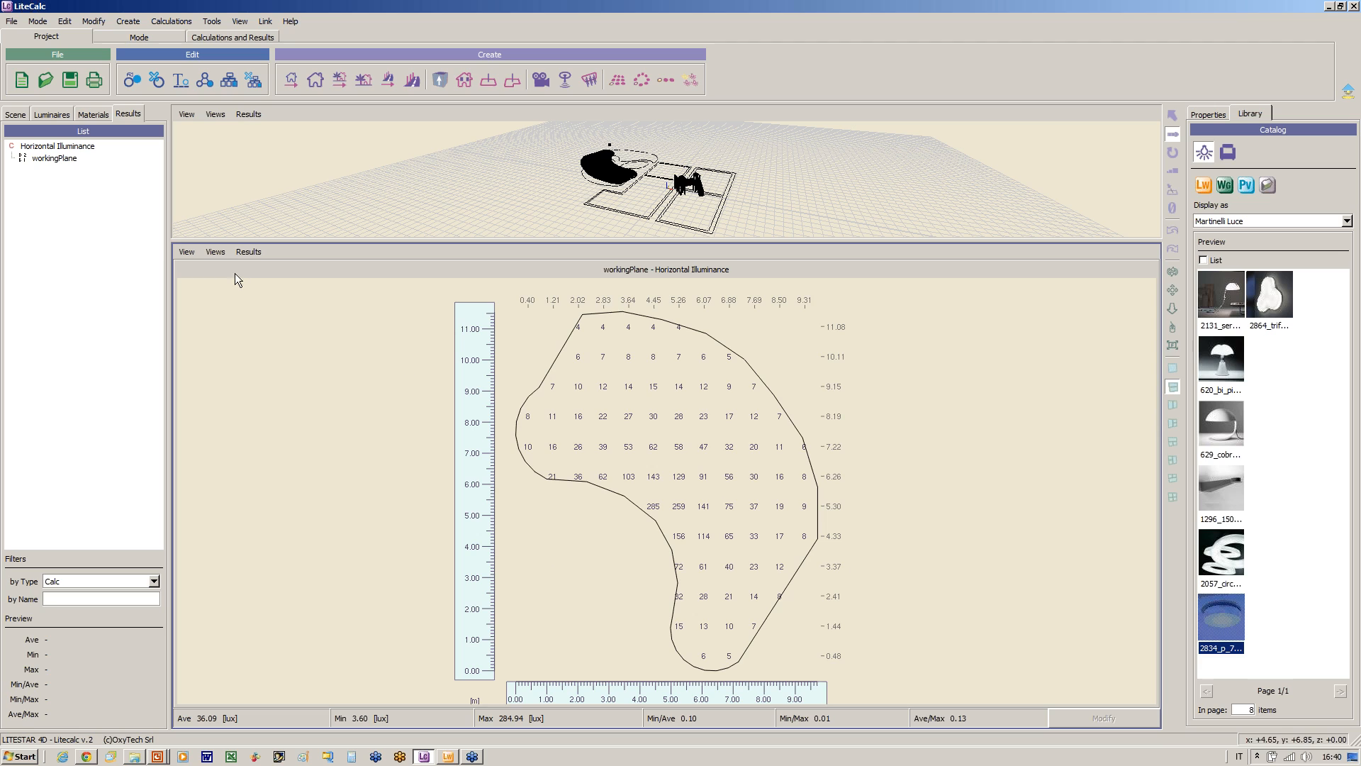
Step: Display the working plane's illuminance in pseudo colors and set the color scale's curve to Log
left_click(186, 252)
left_click(196, 314)
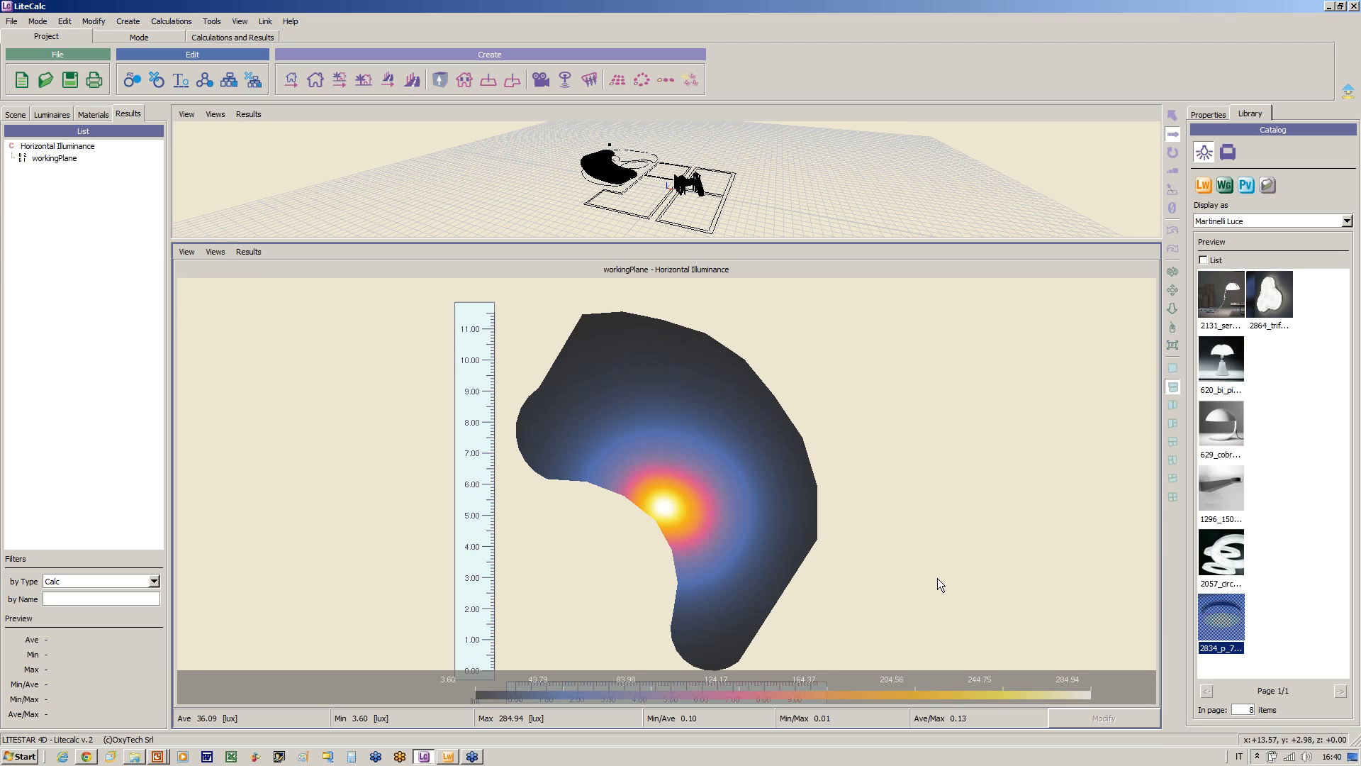
left_click(248, 39)
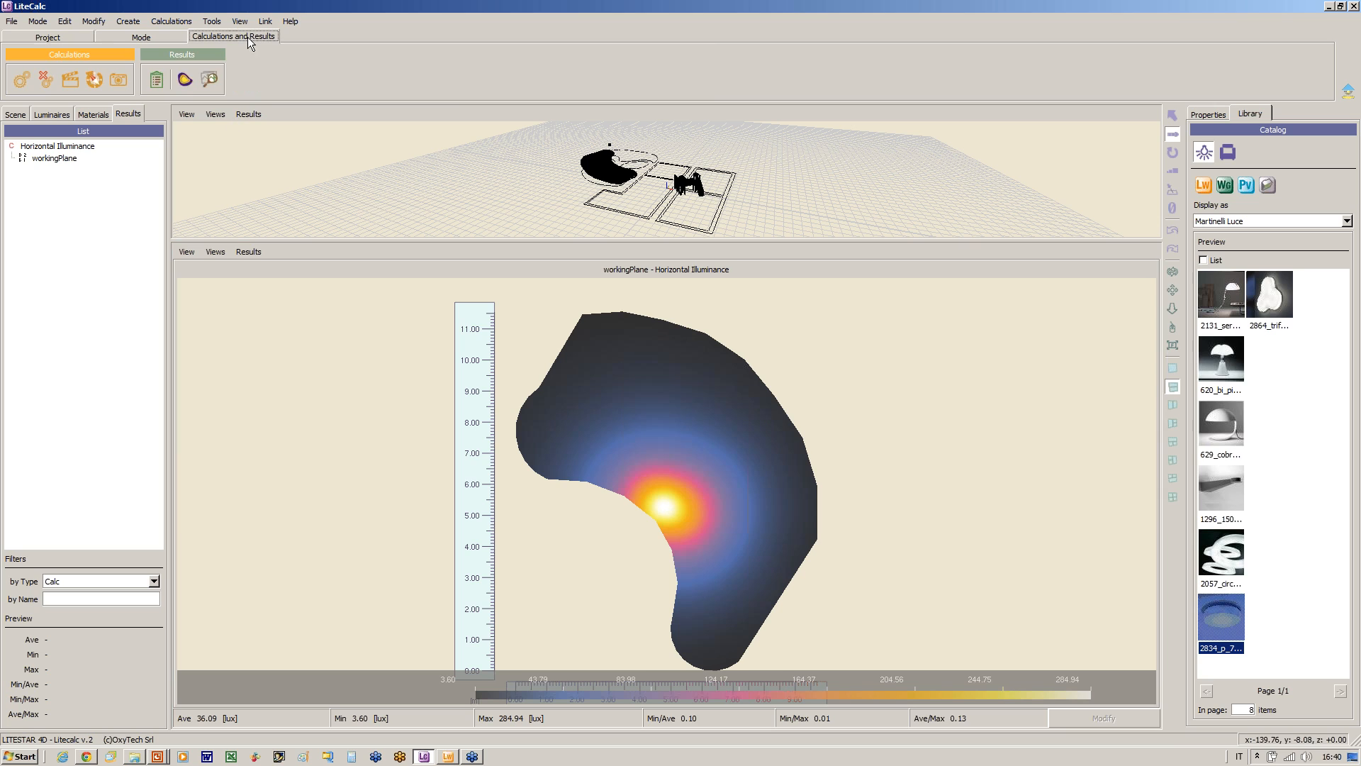
left_click(179, 80)
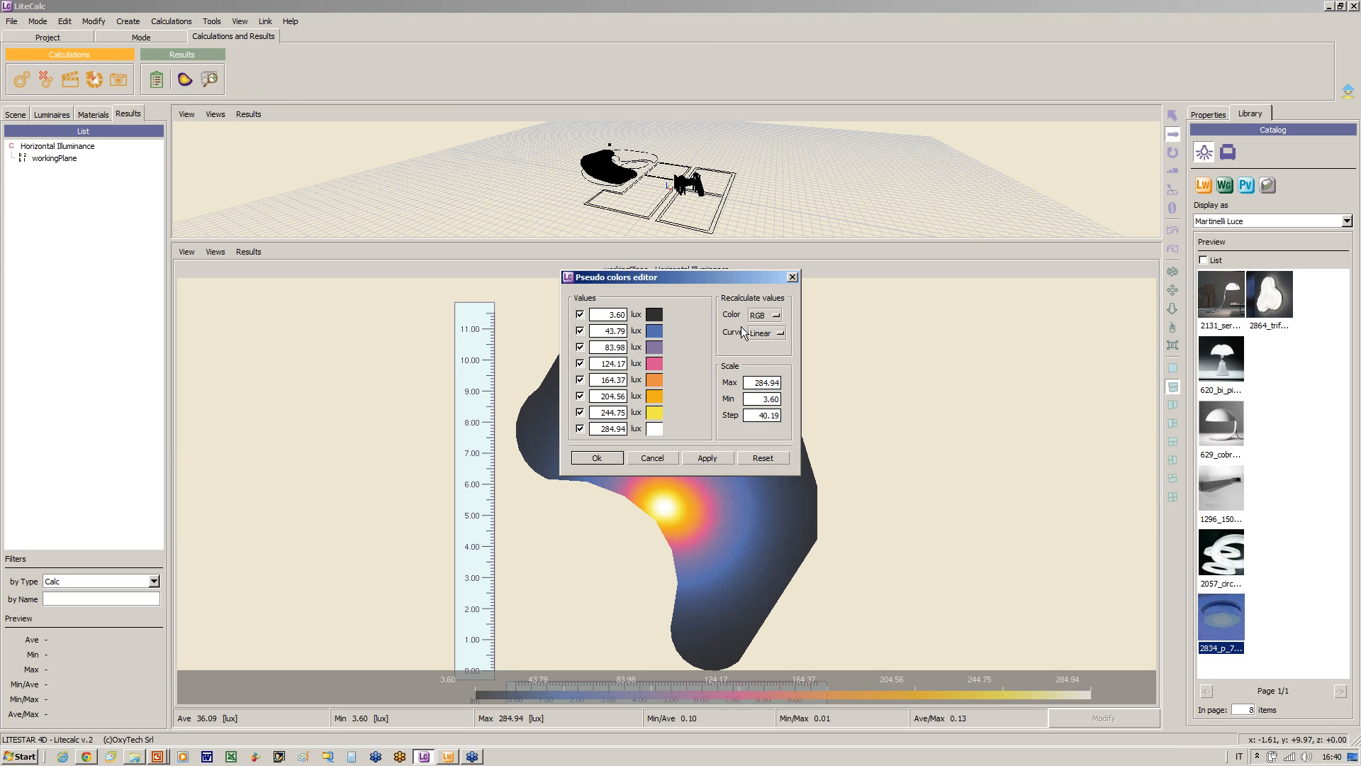
left_click(666, 414)
left_click(767, 333)
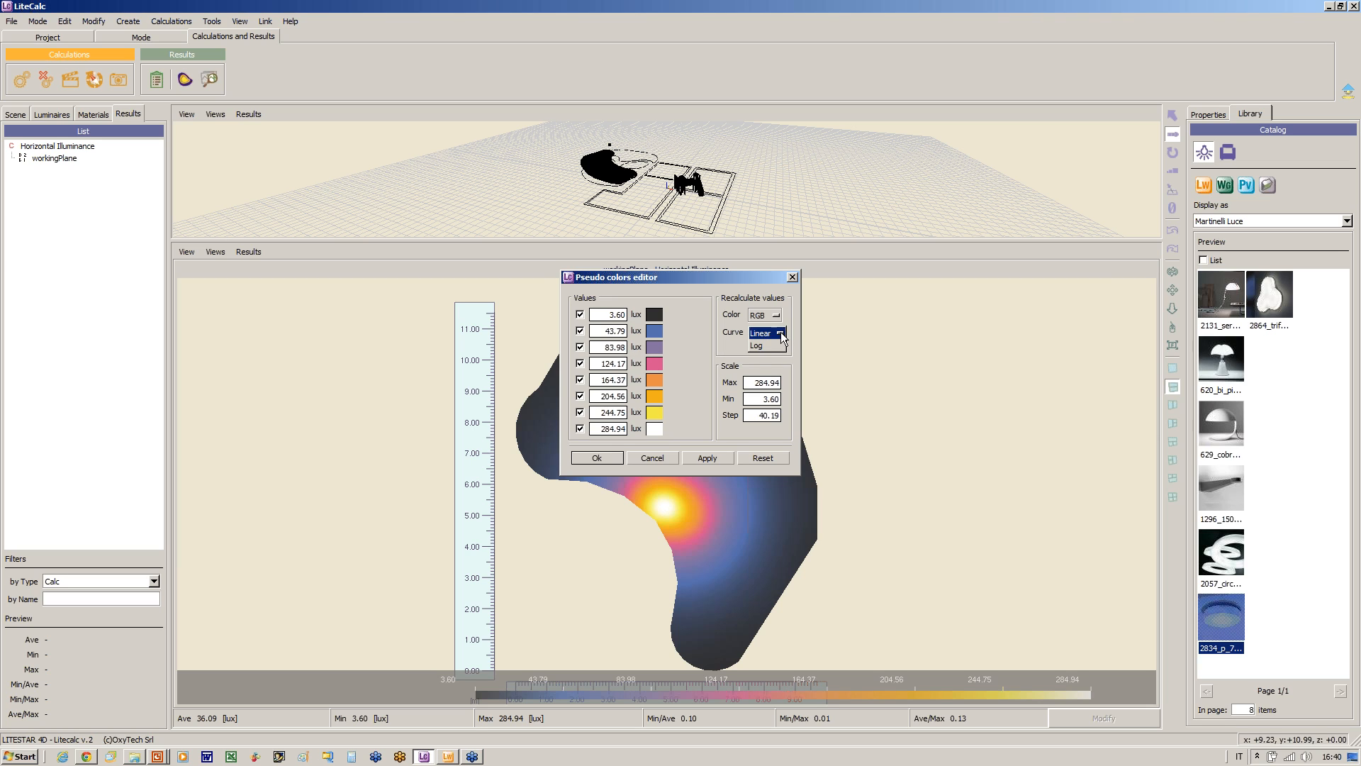
left_click(754, 345)
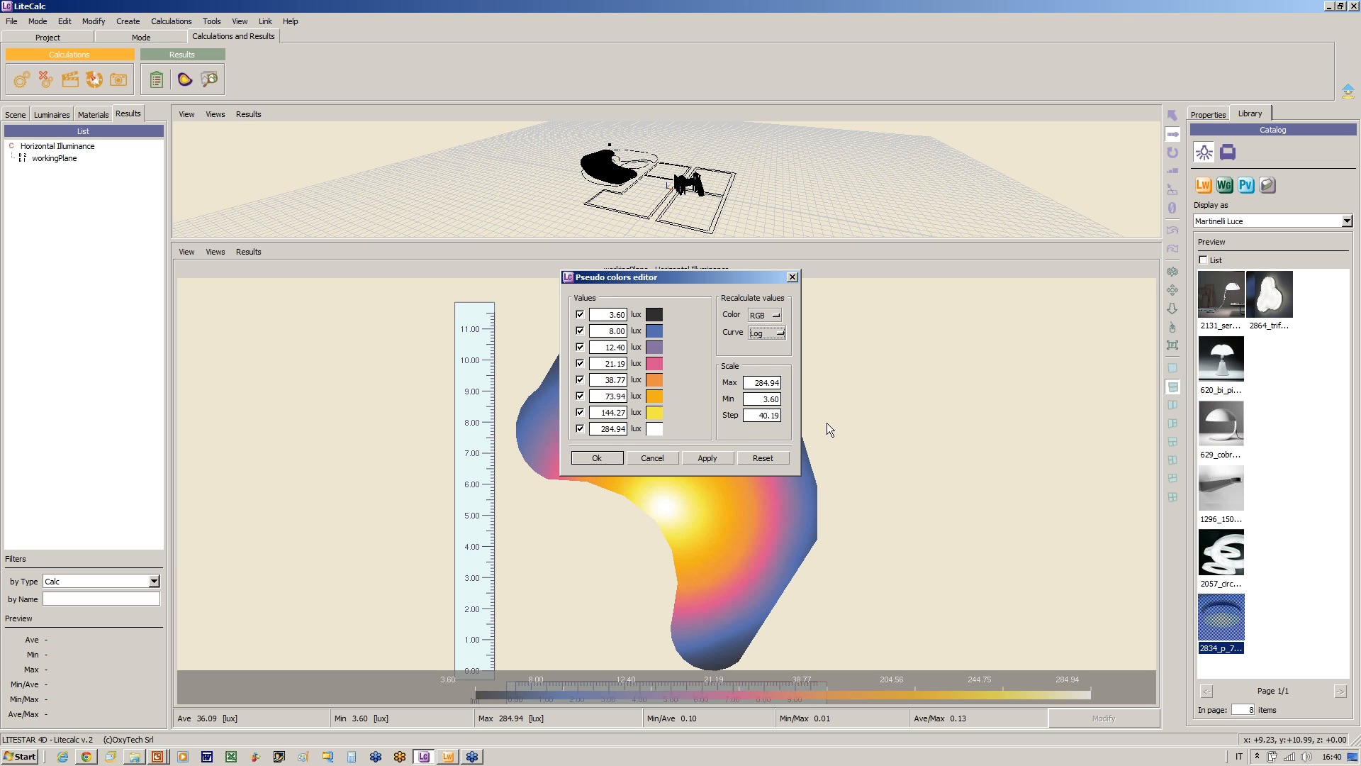
left_click(597, 457)
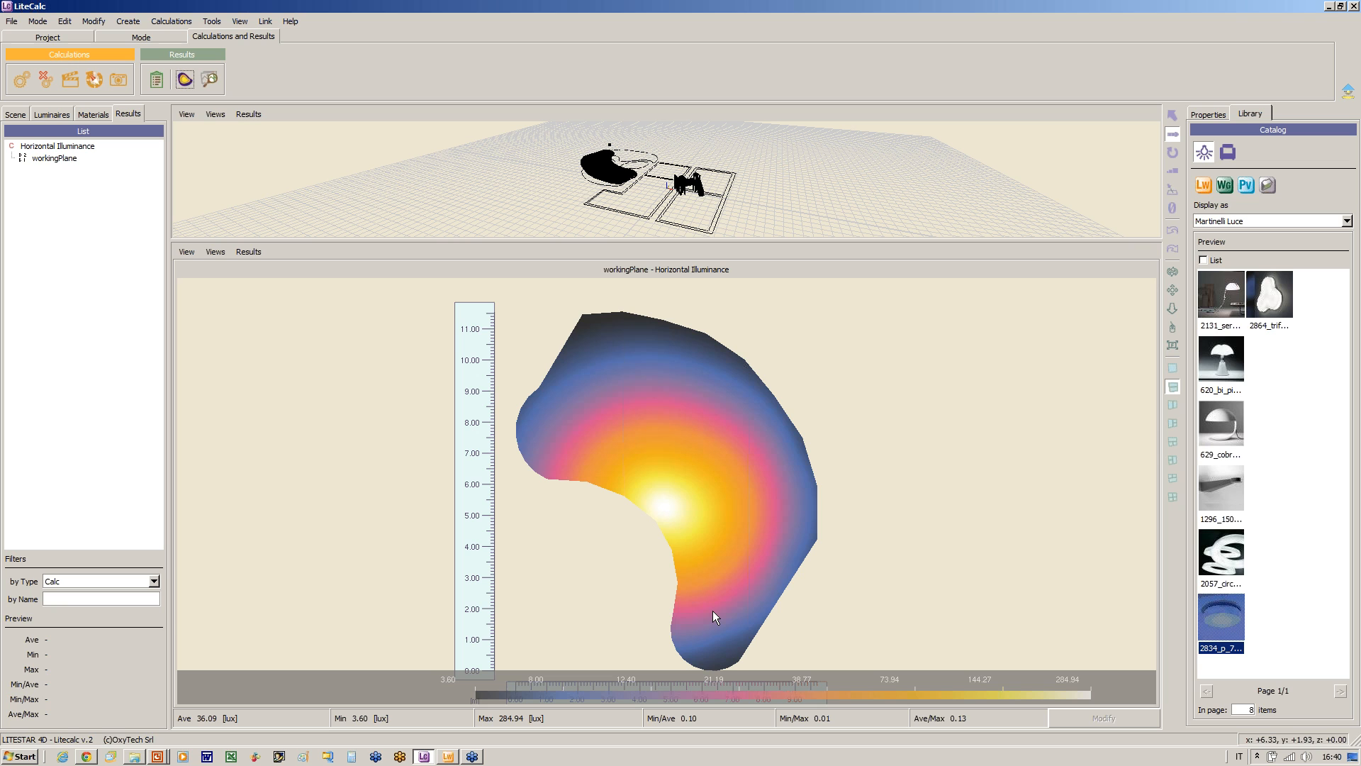
Step: Return to a single full-size view and start a new project without saving the current one
left_click(1172, 367)
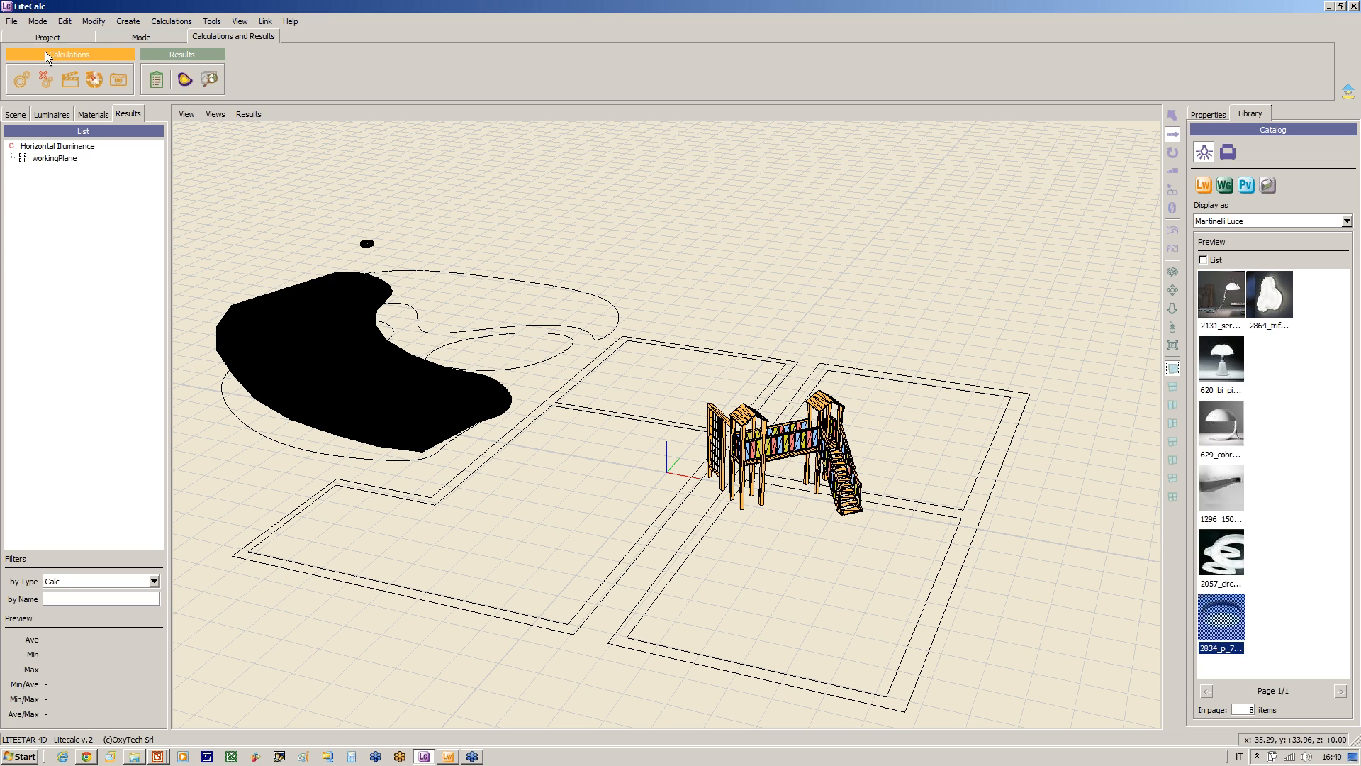
left_click(33, 34)
left_click(21, 81)
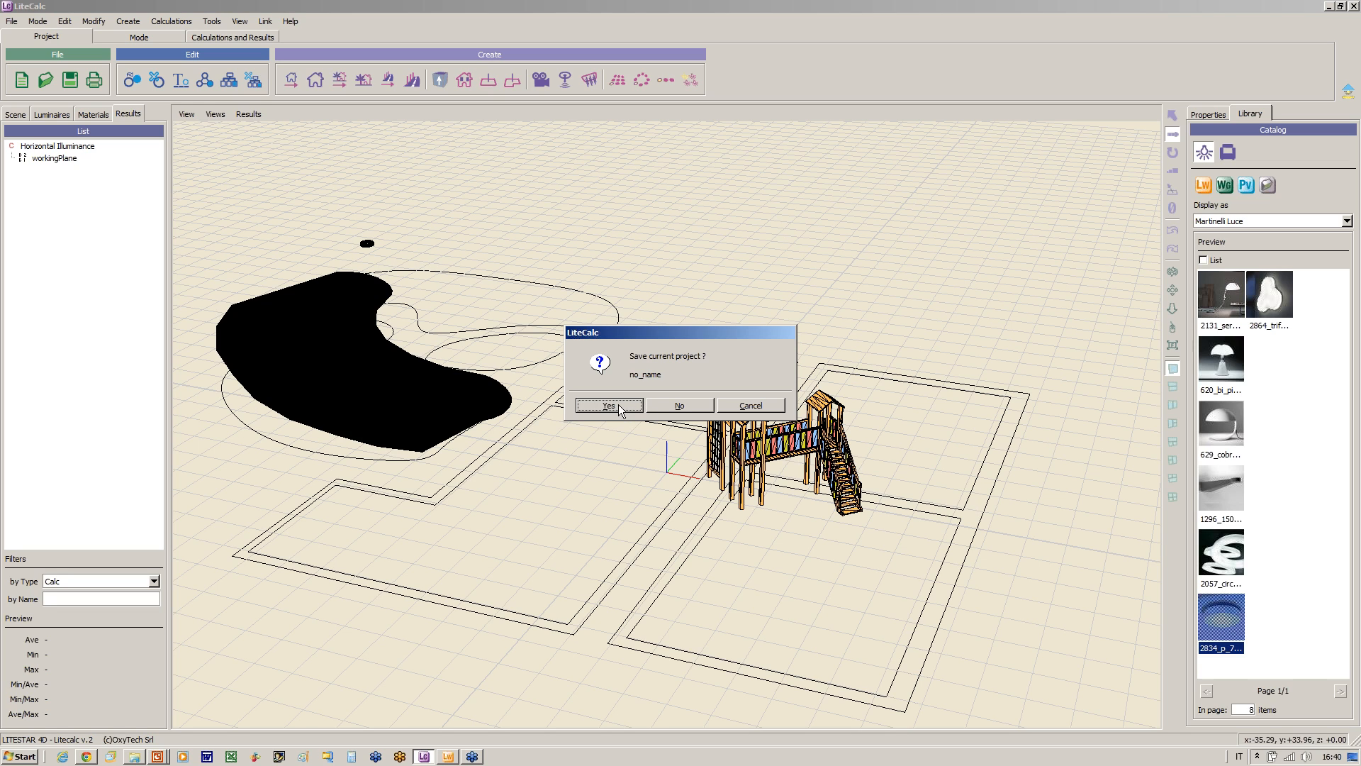
left_click(675, 408)
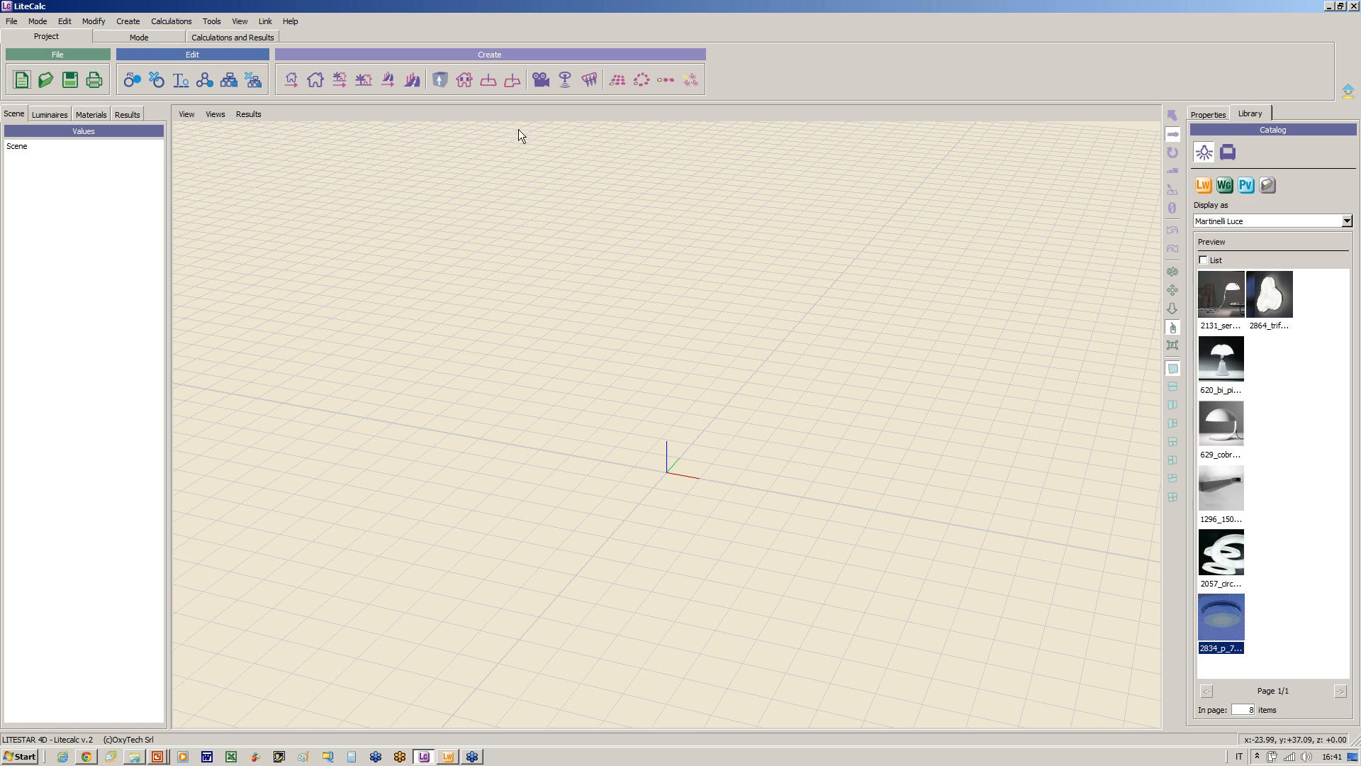
Step: Create a road under the CEN 13201 norm, review its road and luminaire settings, and insert a pedestrian path
left_click(413, 81)
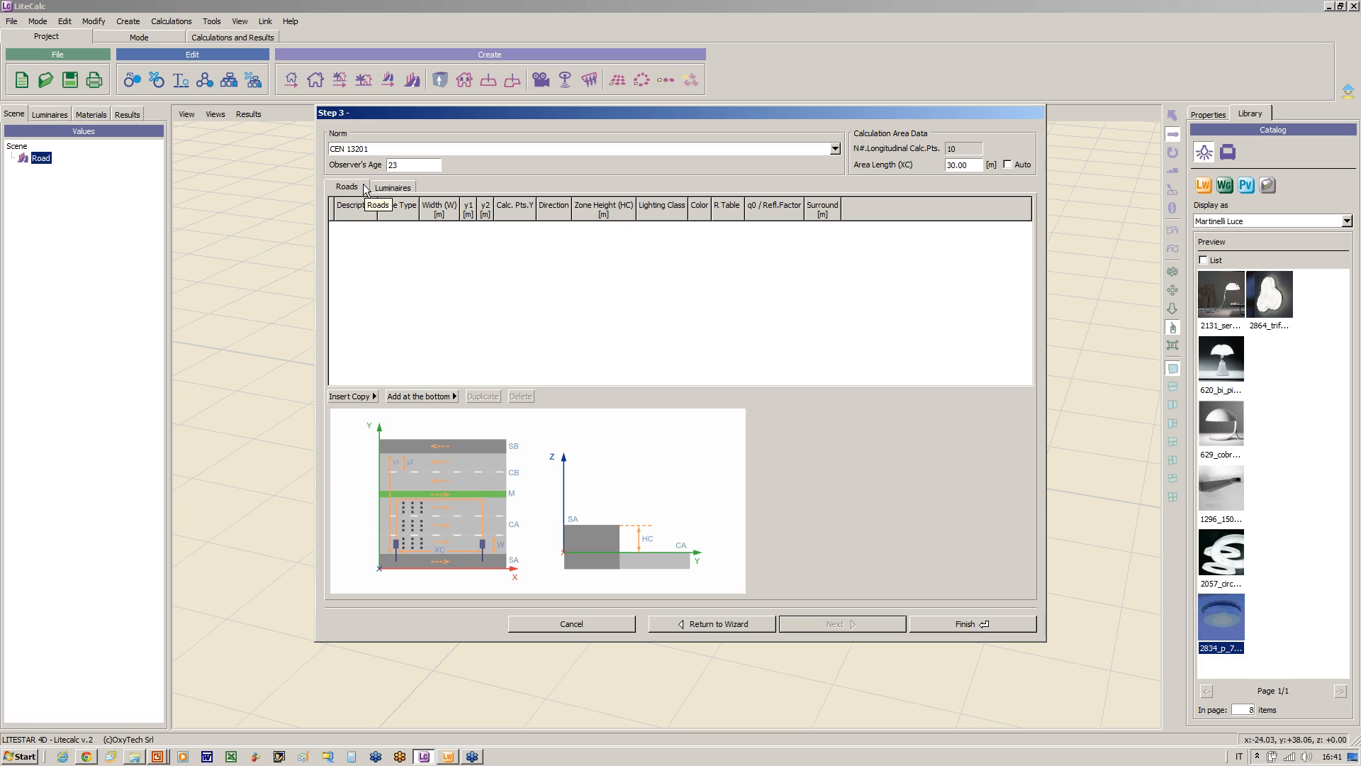
left_click(398, 189)
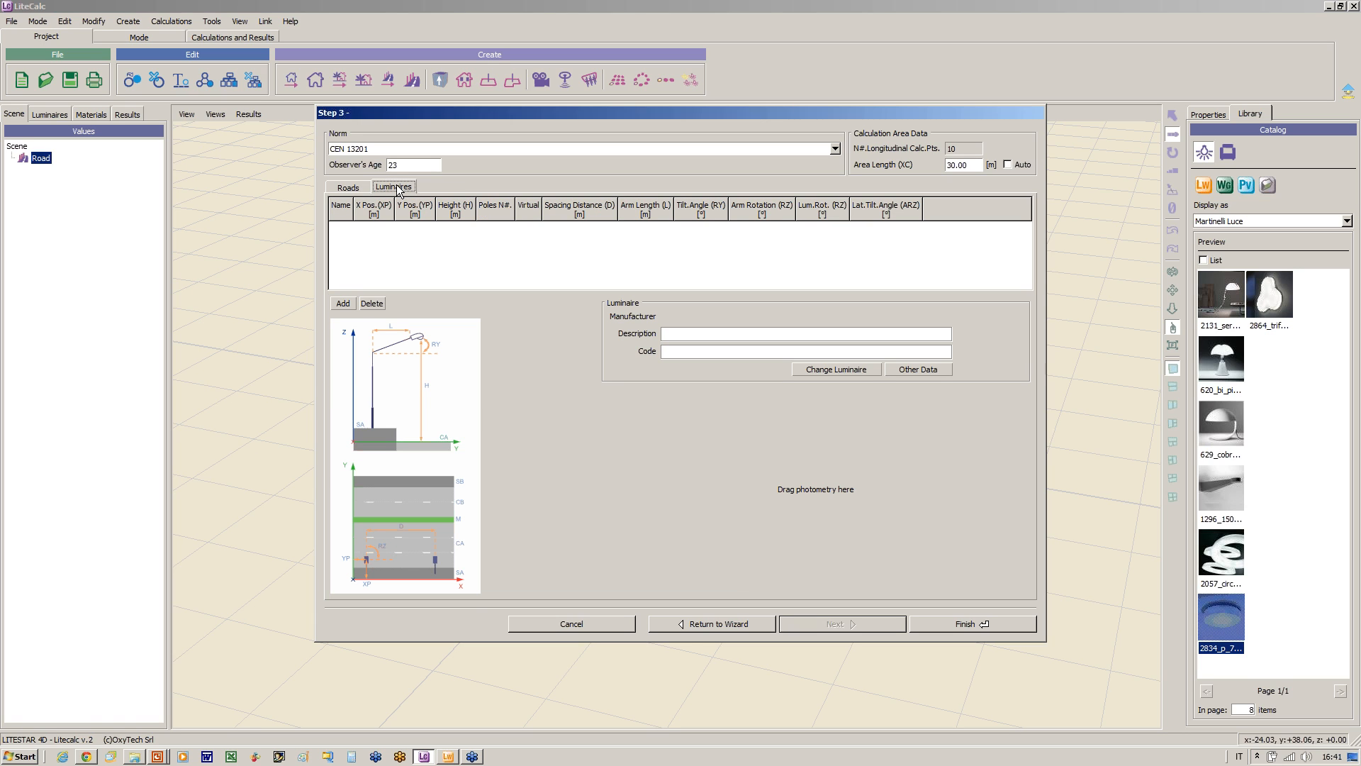
left_click(349, 189)
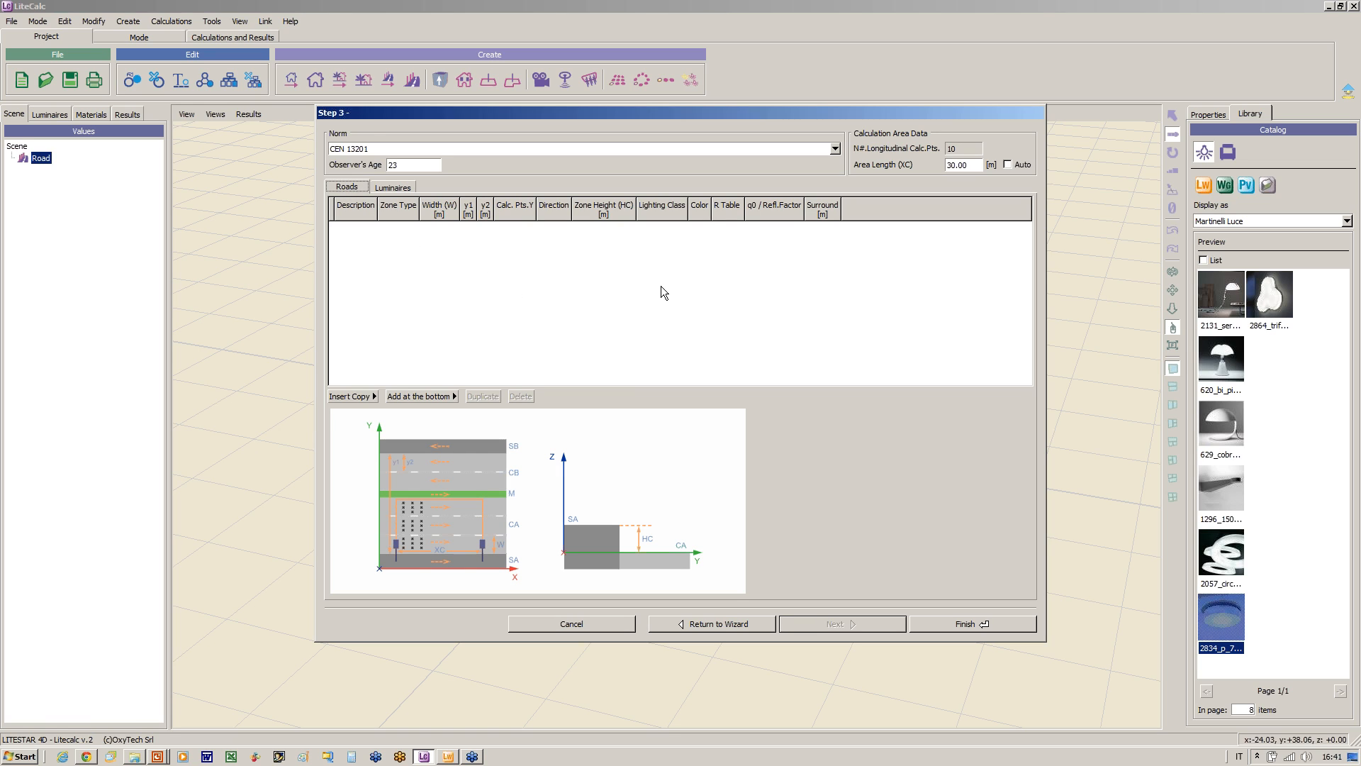
left_click(374, 397)
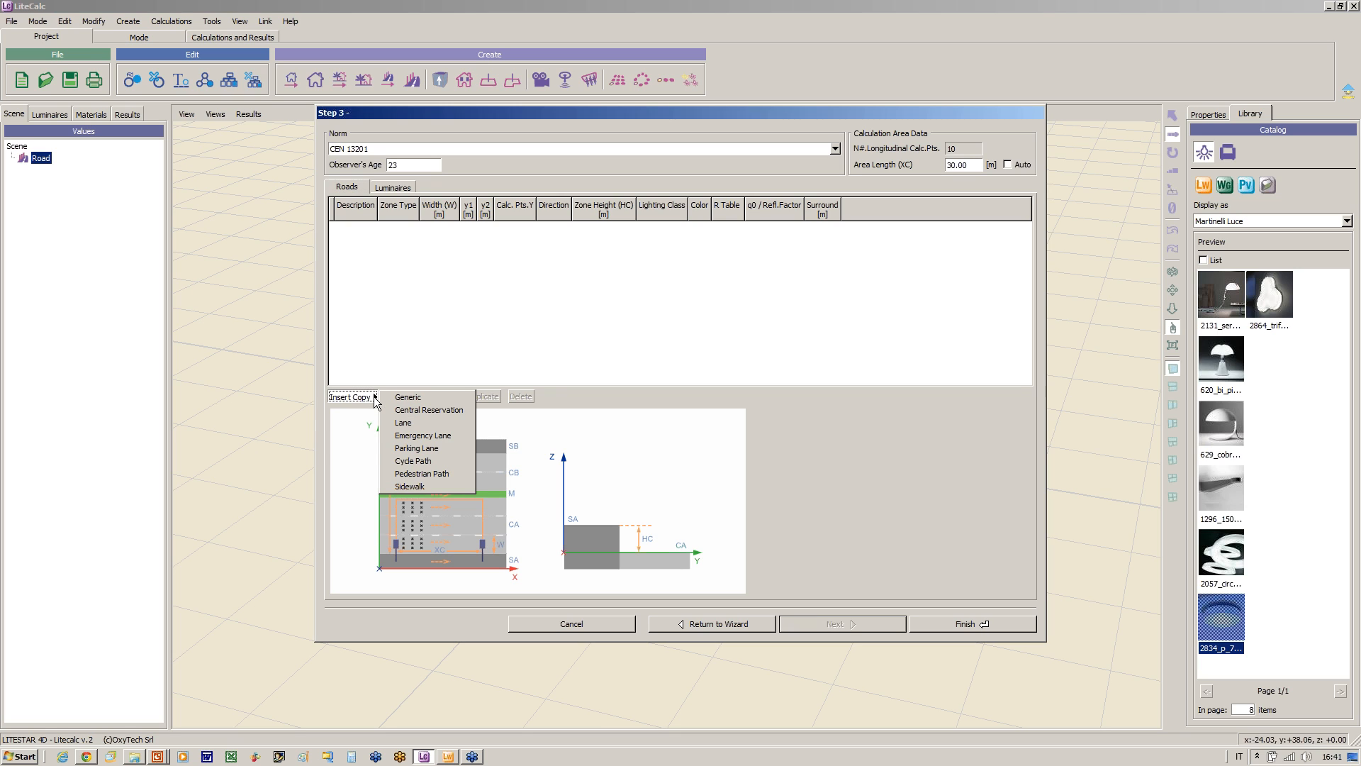
left_click(426, 474)
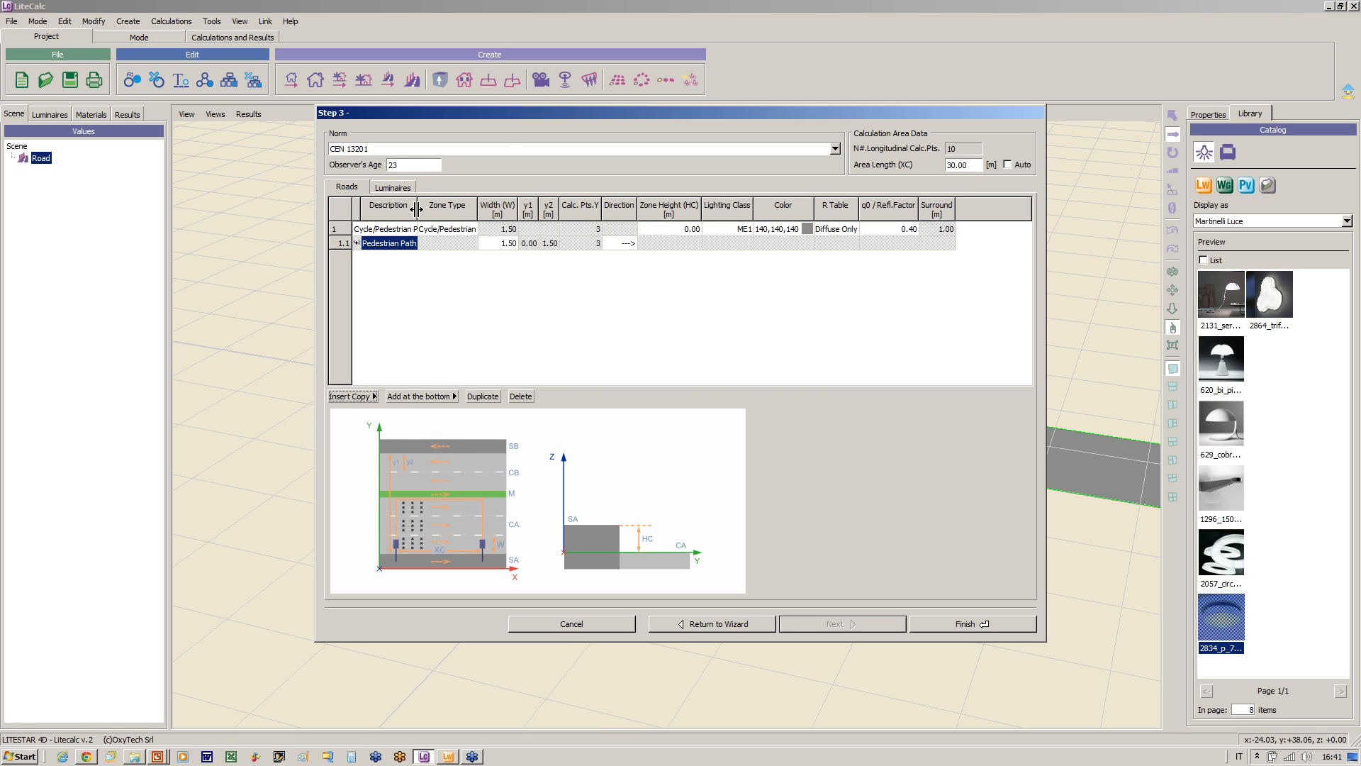
Step: Add a cycle path after the pedestrian path and color the shared cycle/pedestrian zone red (215,97,97)
left_click_drag(555, 109, 265, 134)
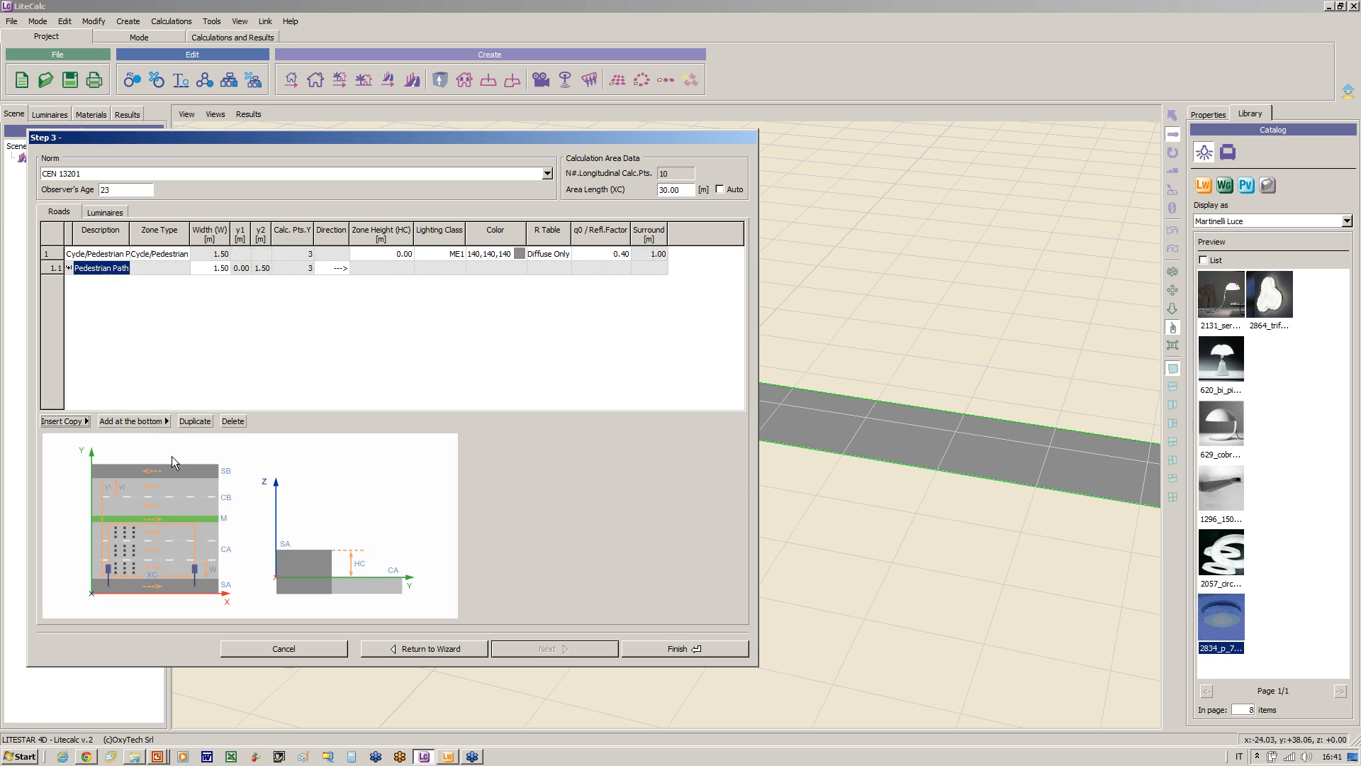
left_click(166, 421)
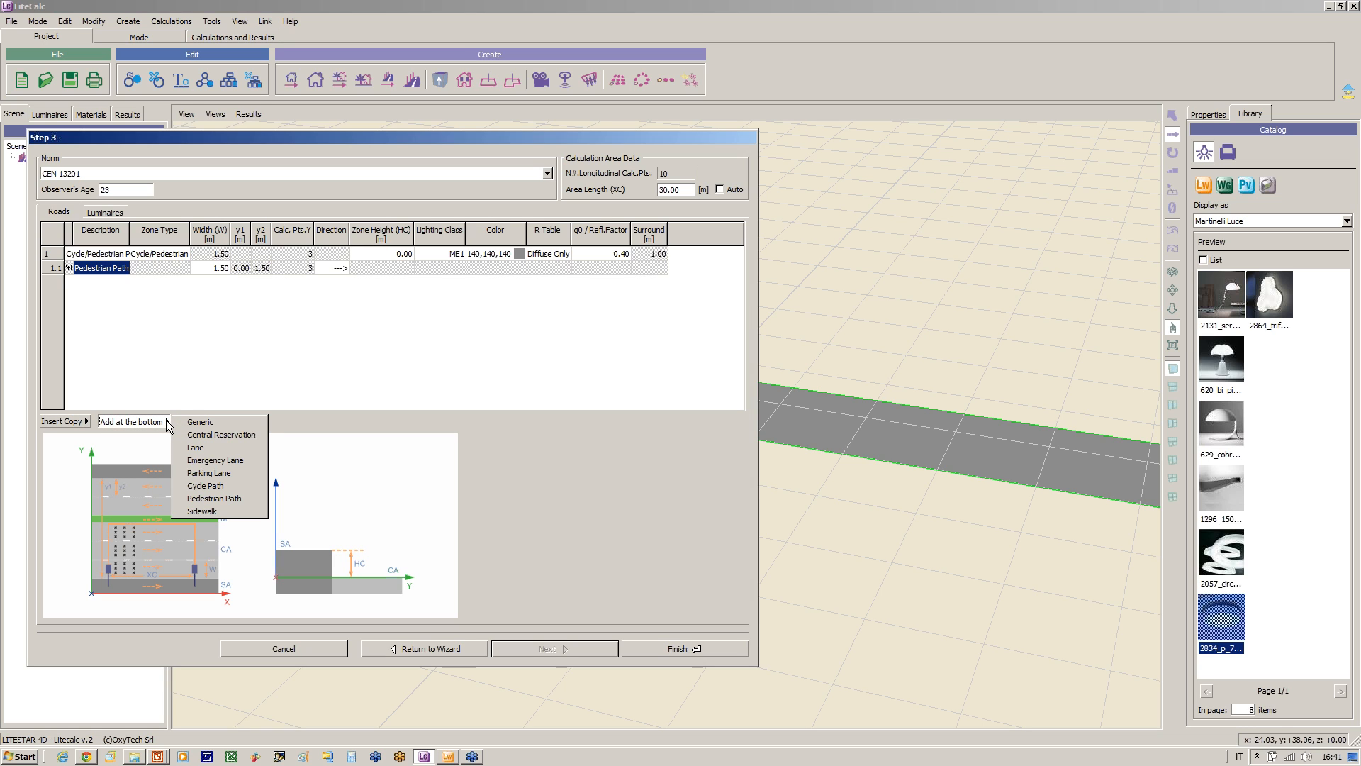
left_click(213, 487)
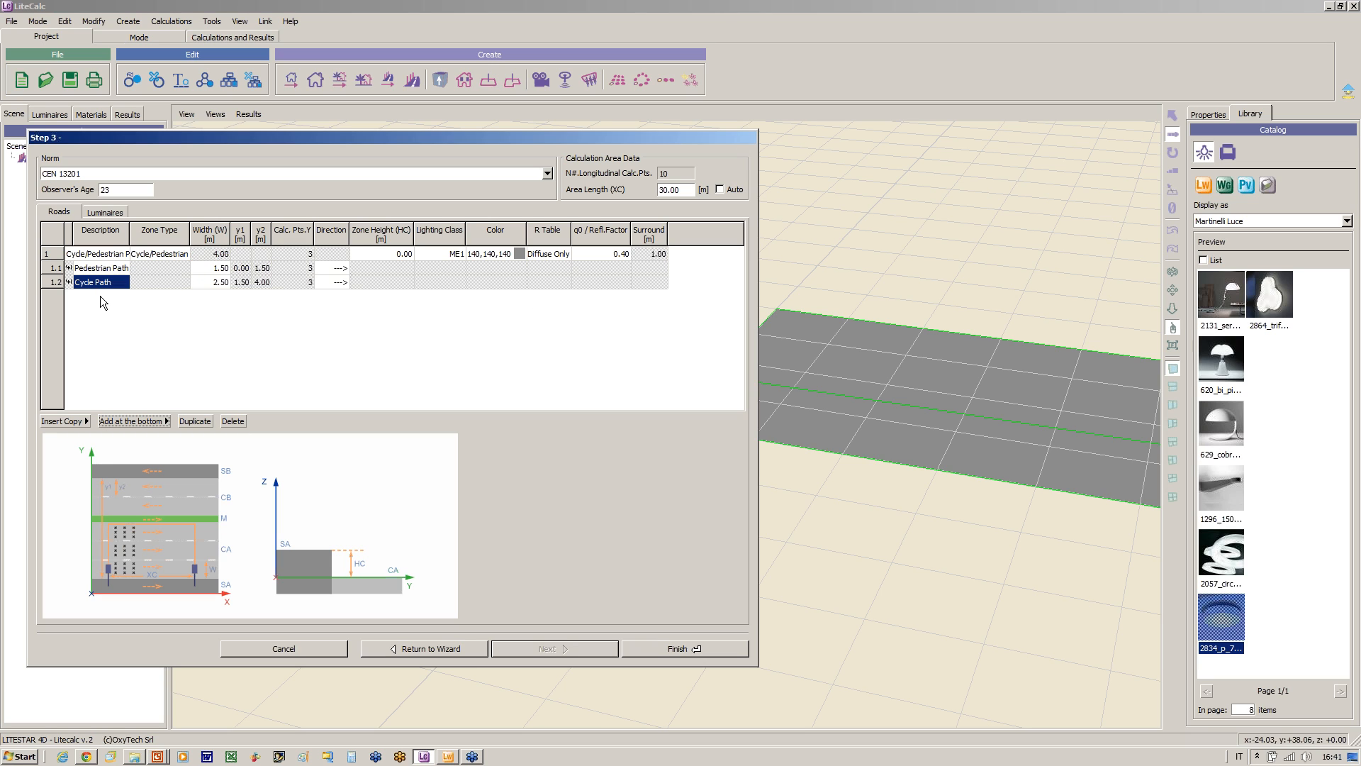
left_click(520, 253)
left_click(334, 316)
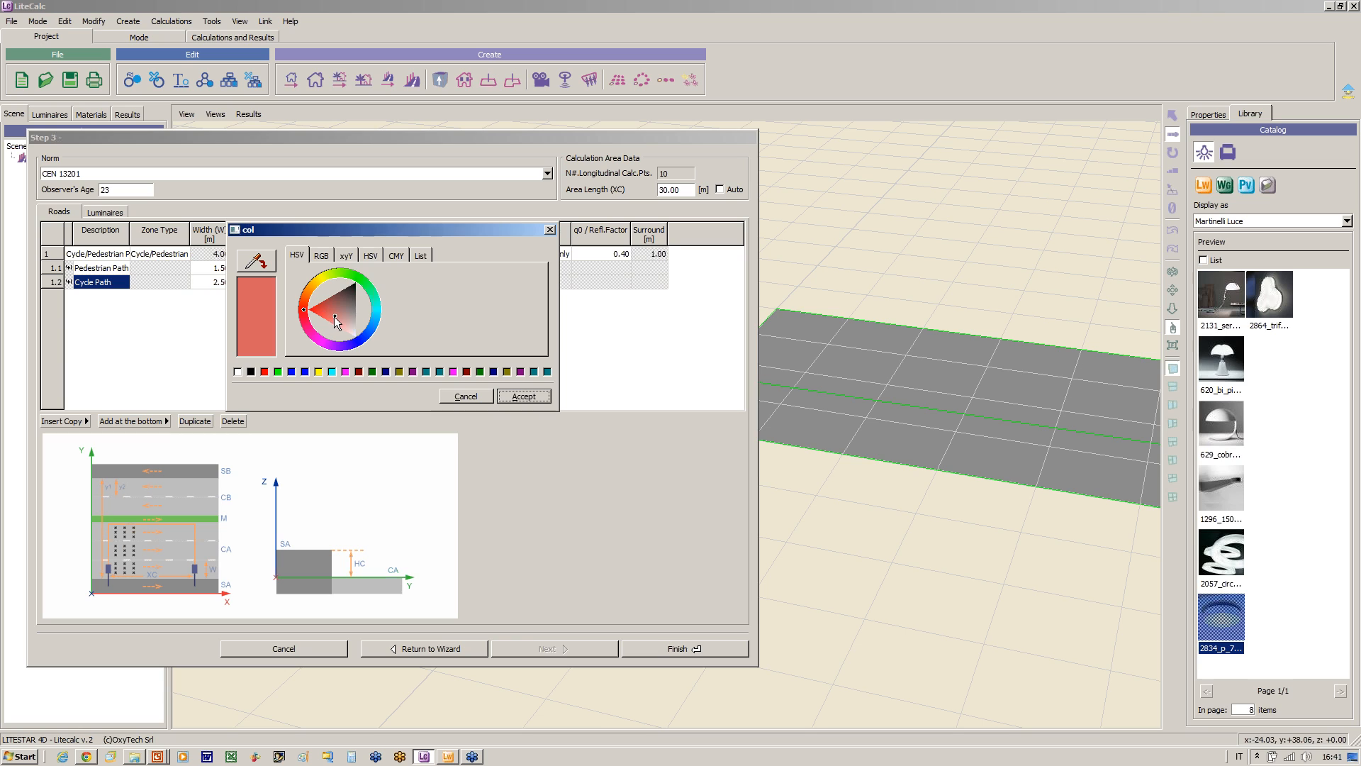
left_click(529, 398)
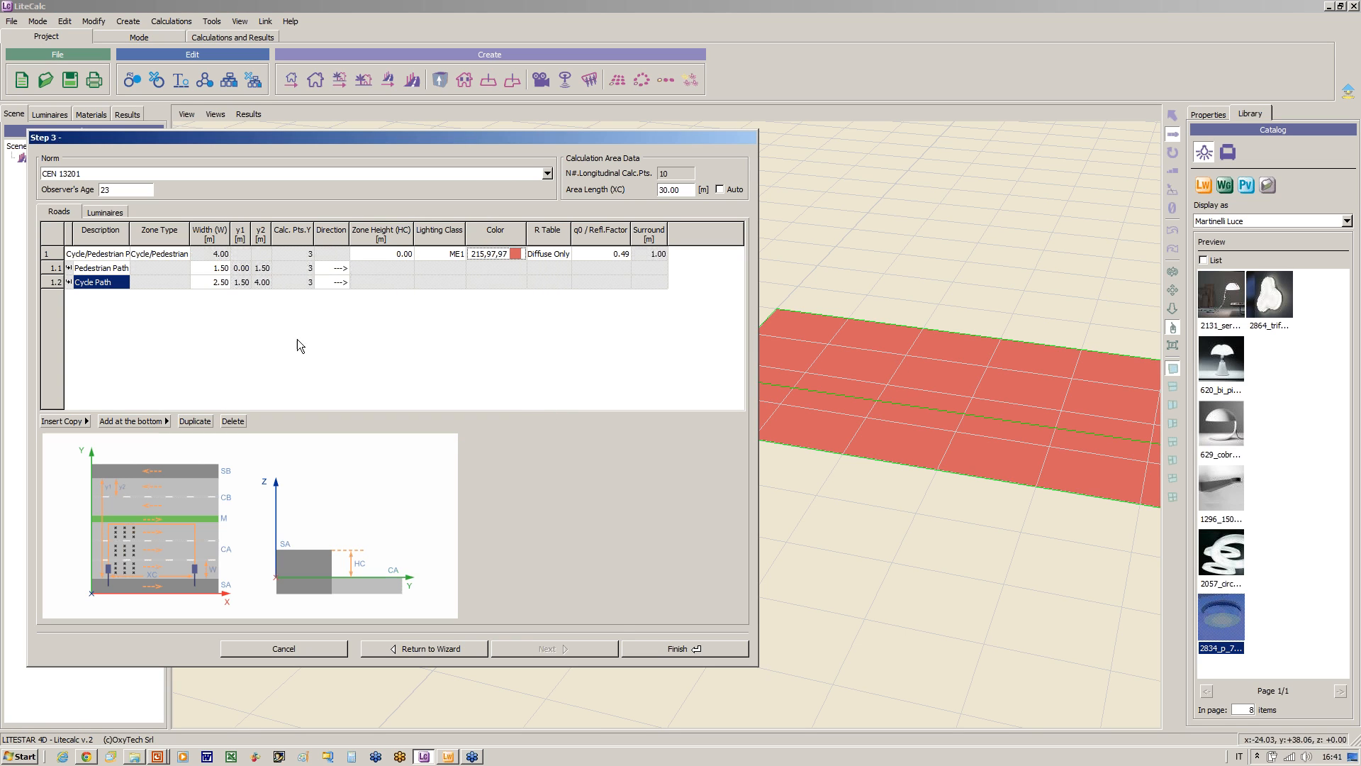
Step: Add a lane at the end of the road layout and duplicate it twice to make a three-lane carriageway
left_click(99, 253)
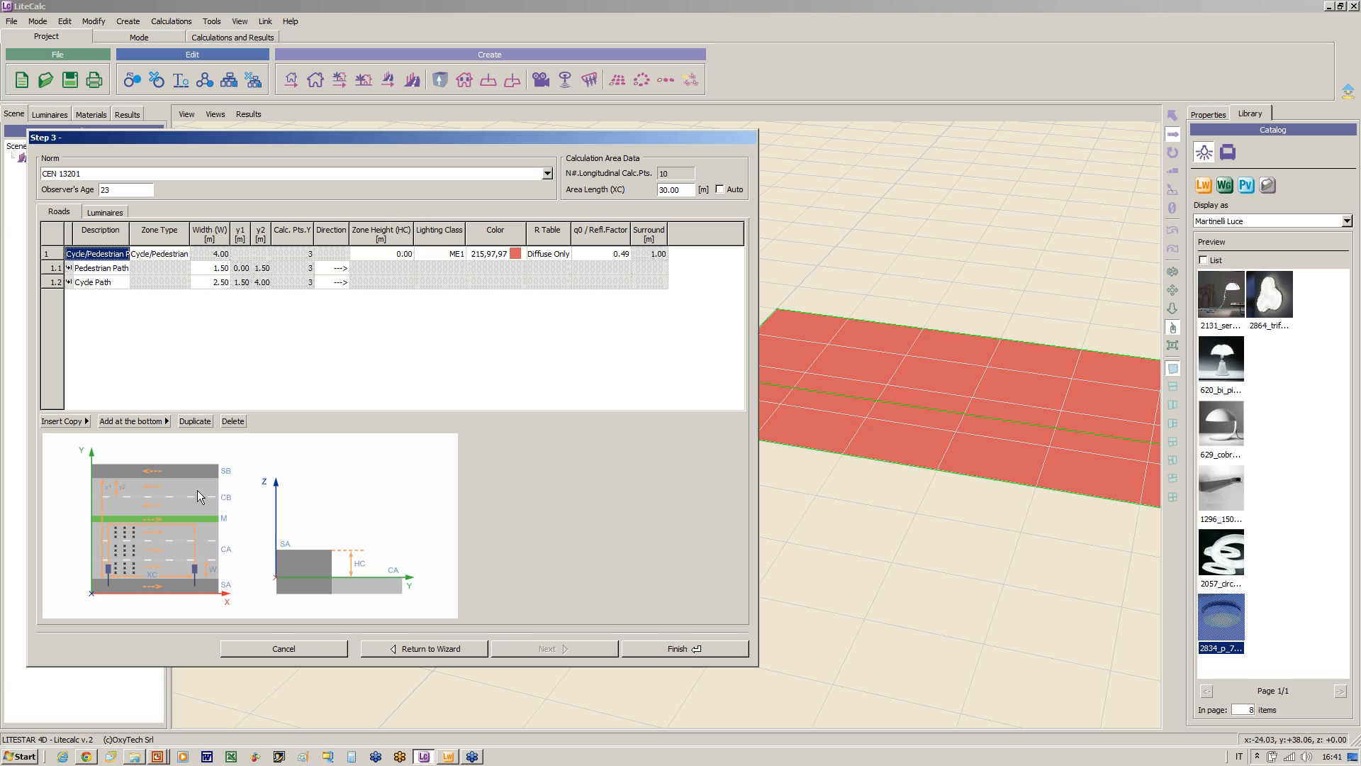
left_click(166, 421)
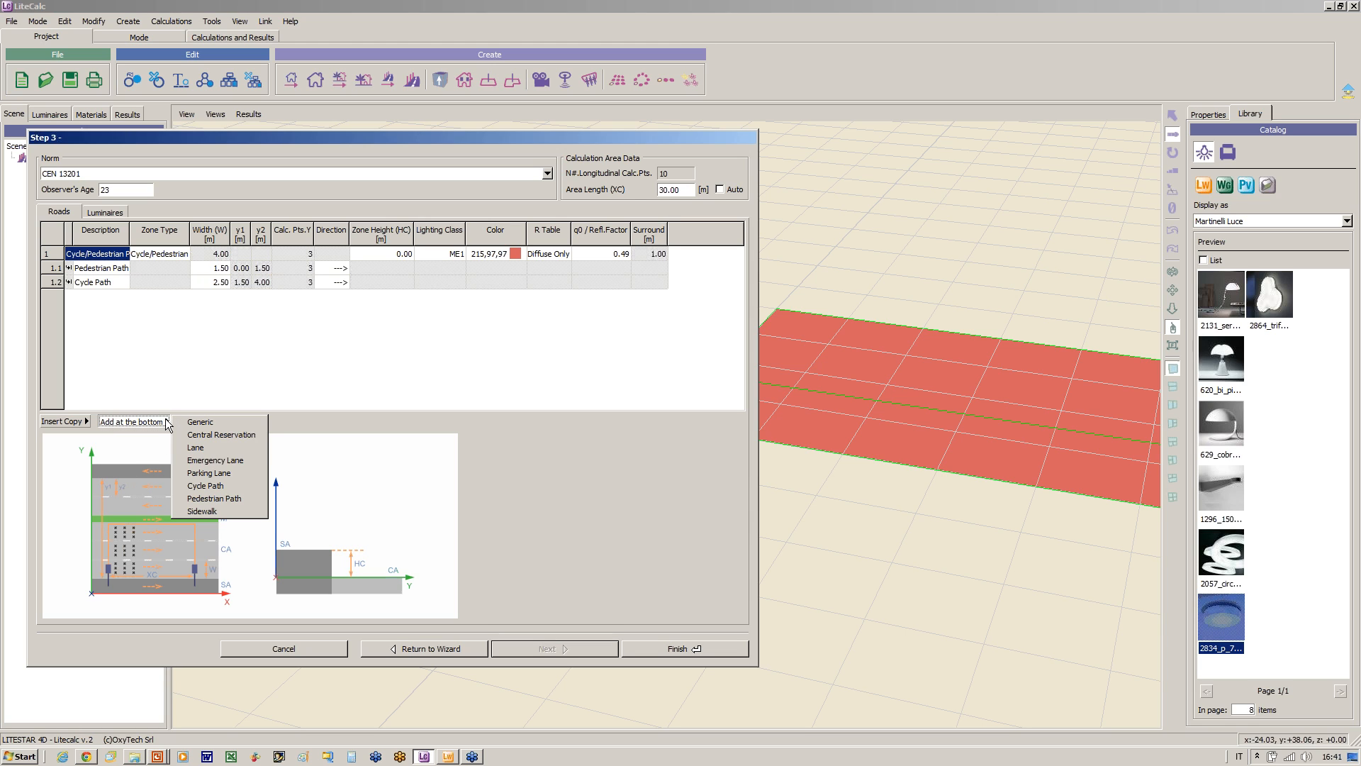
left_click(196, 448)
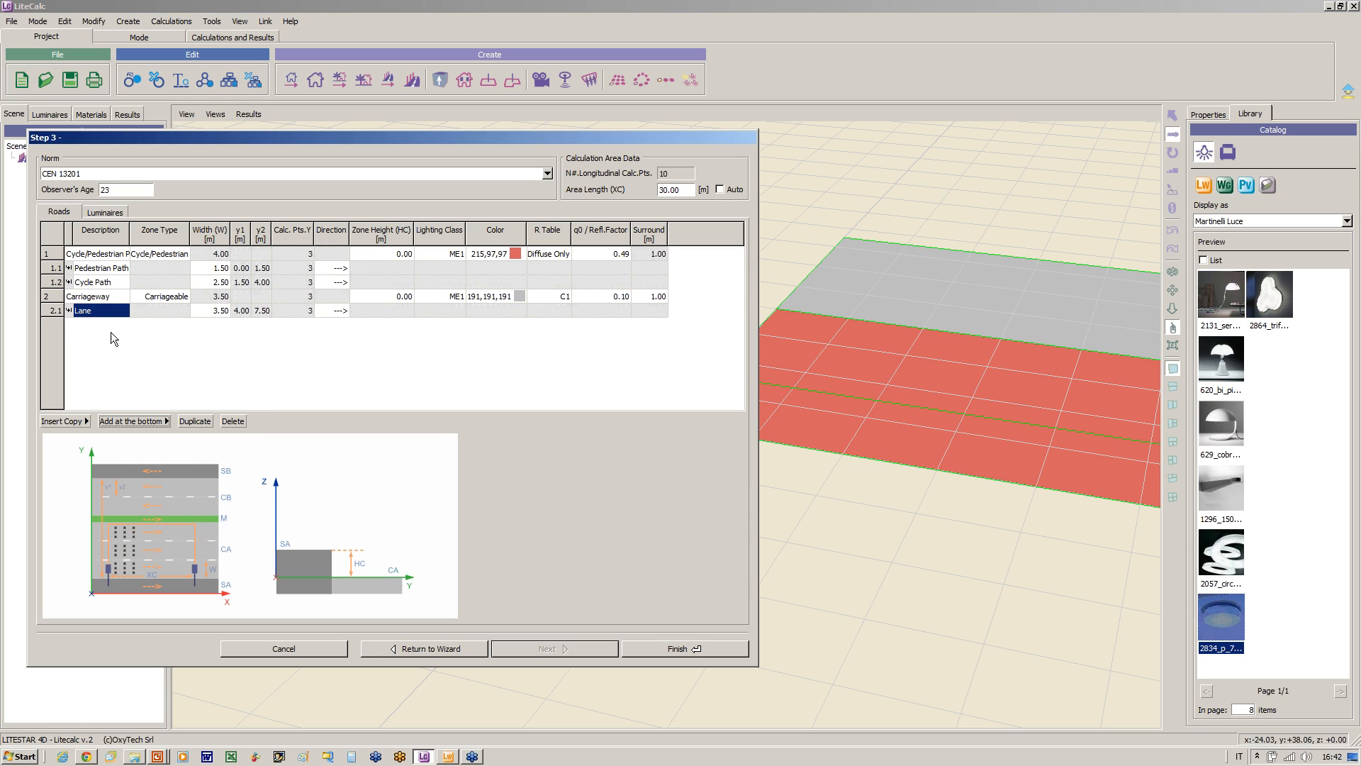
left_click(190, 421)
left_click(190, 420)
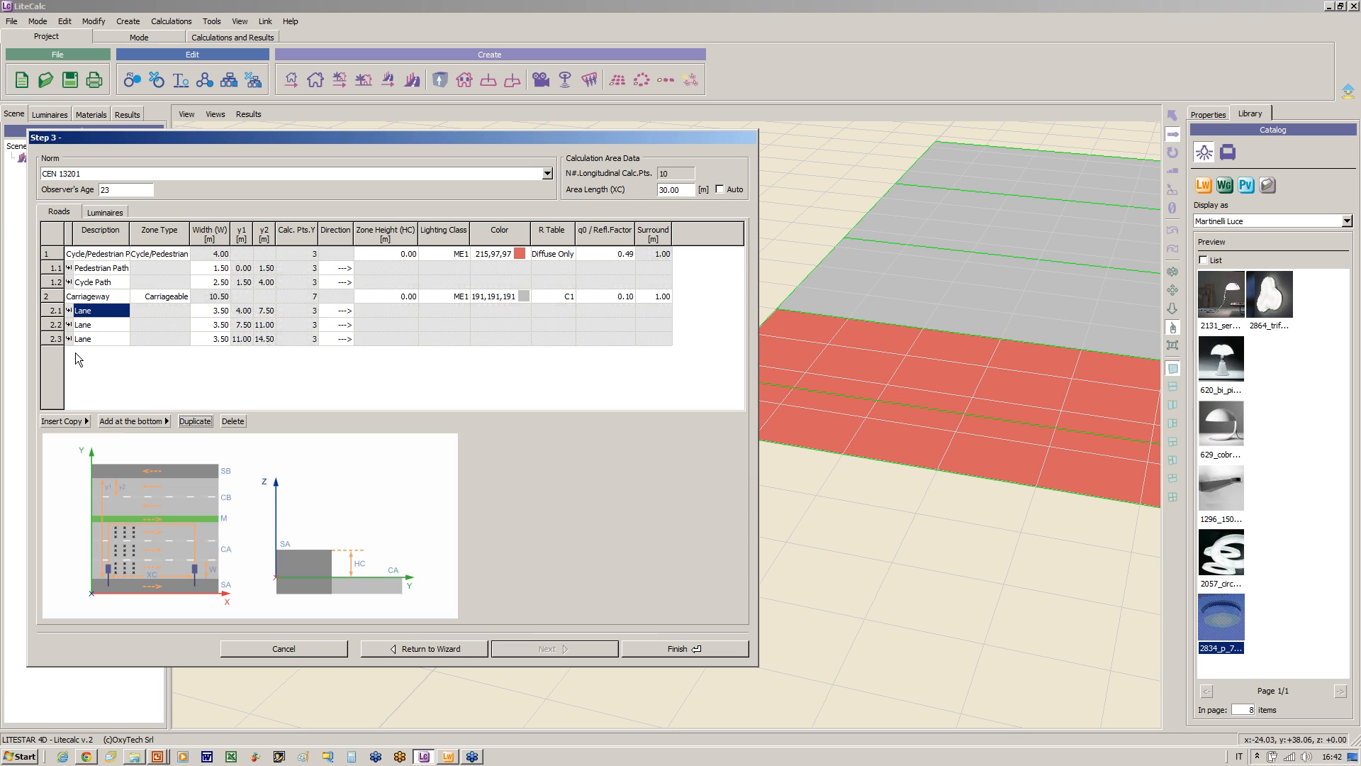
Step: Add a sidewalk at the end of the road layout, beyond the carriageway
left_click(100, 304)
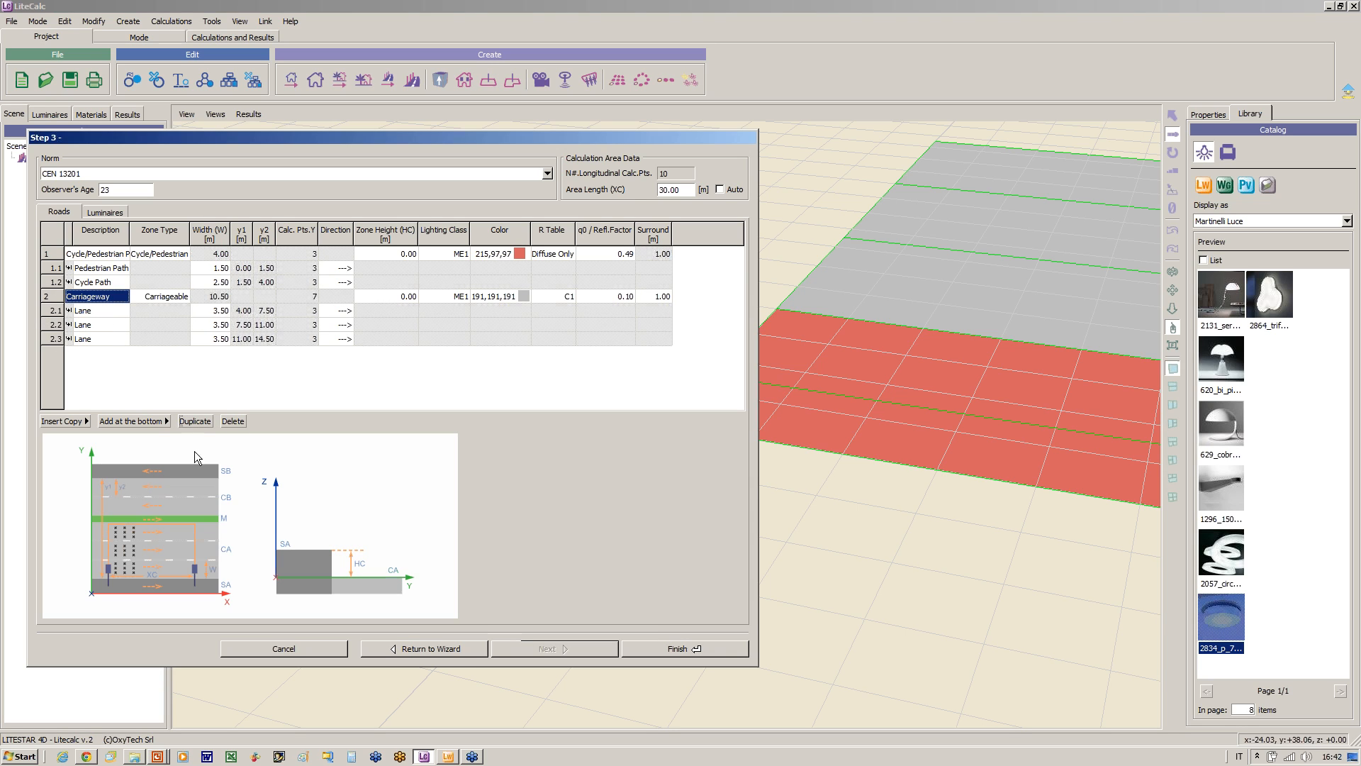
left_click(167, 422)
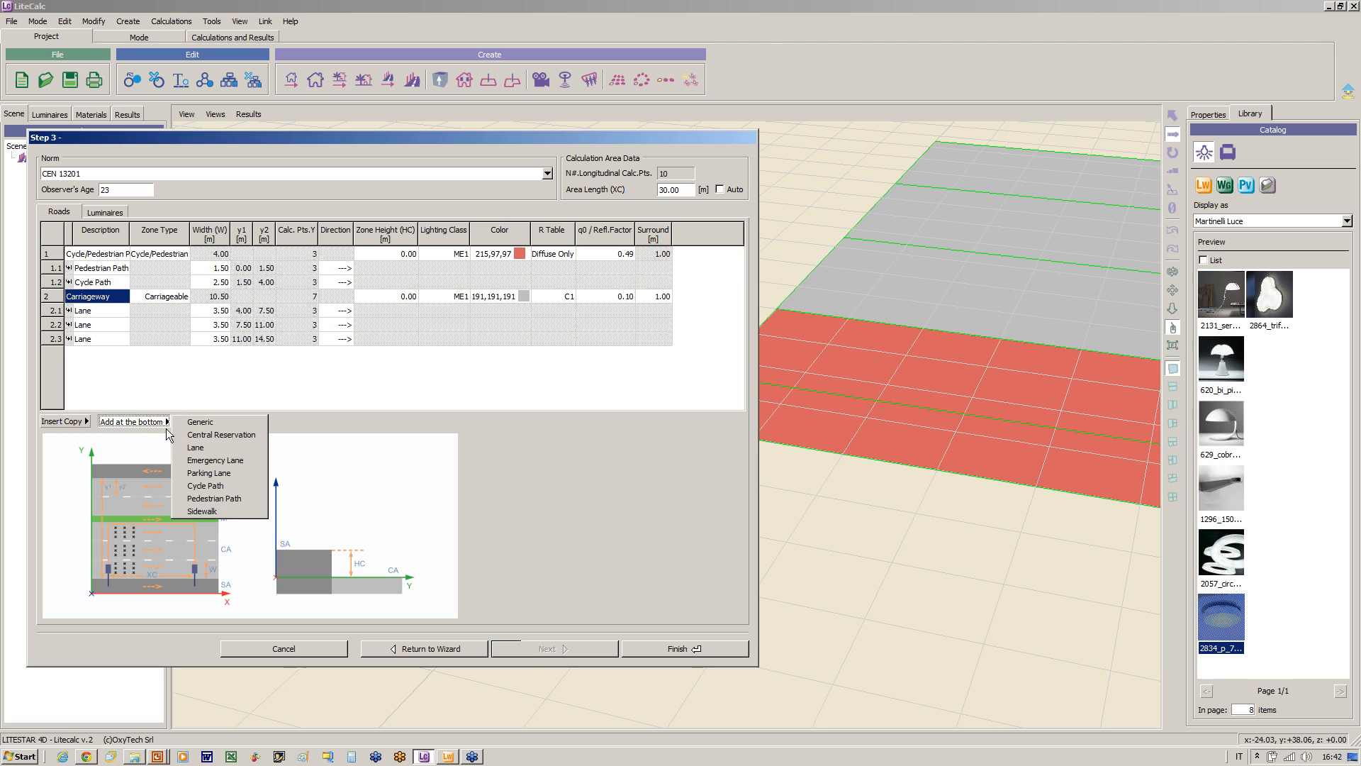
left_click(198, 511)
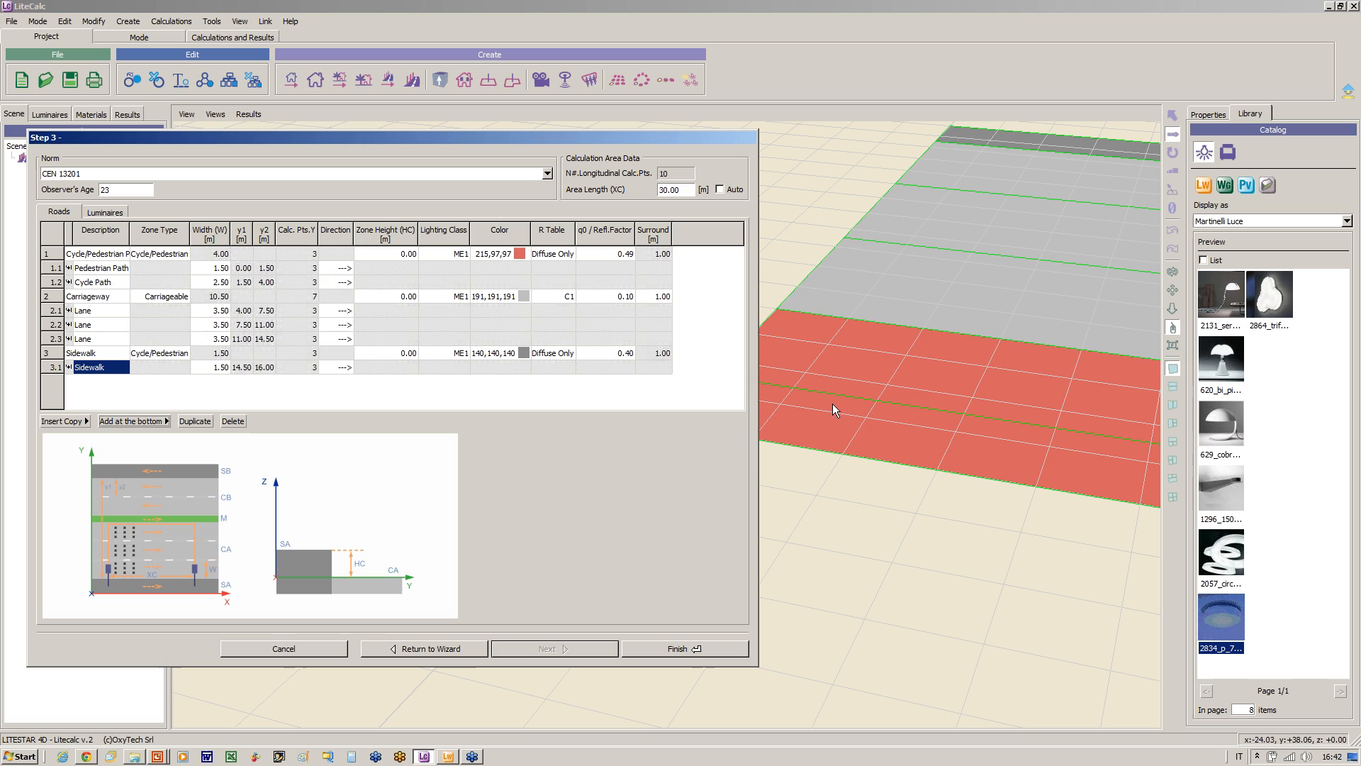
Step: Load the GW87025 LDT photometry file from the IPEA-IPEI folder into the road's luminaire settings
left_click(114, 212)
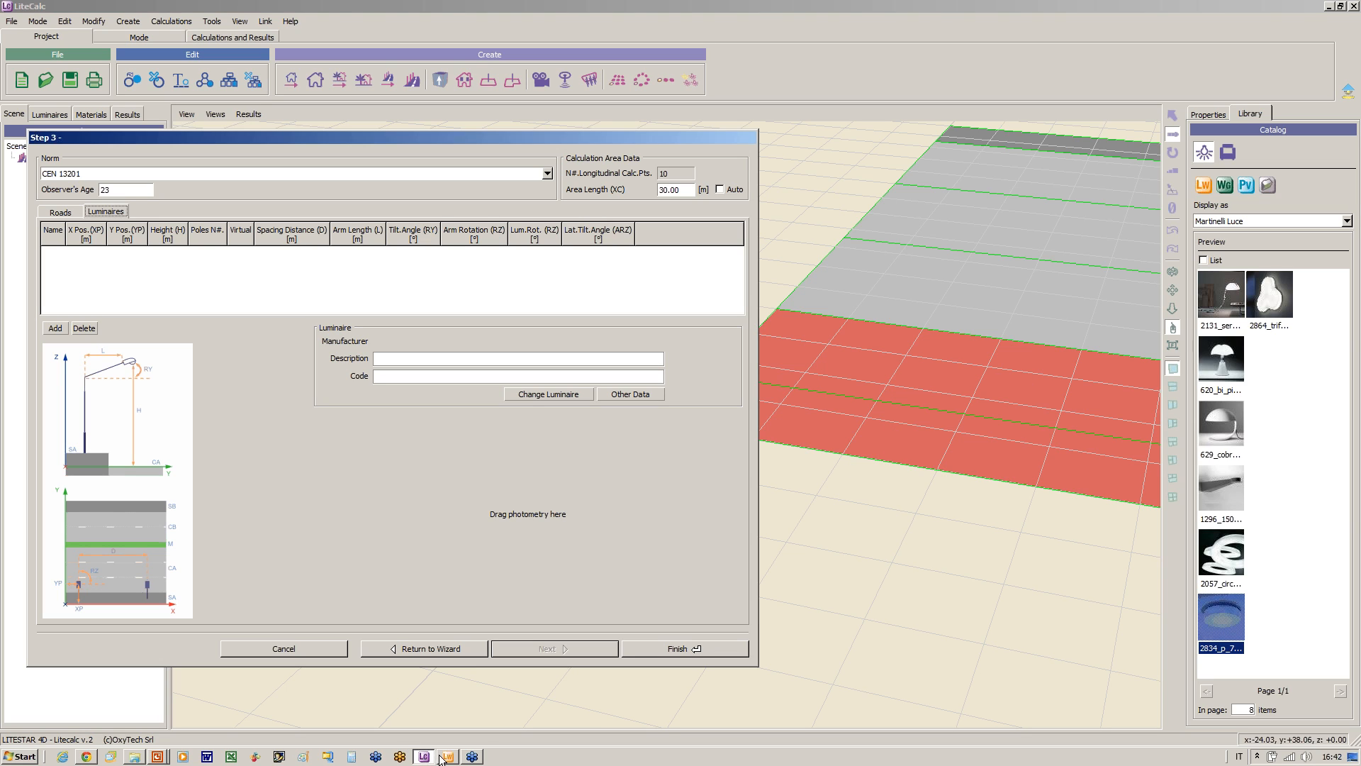
left_click(134, 757)
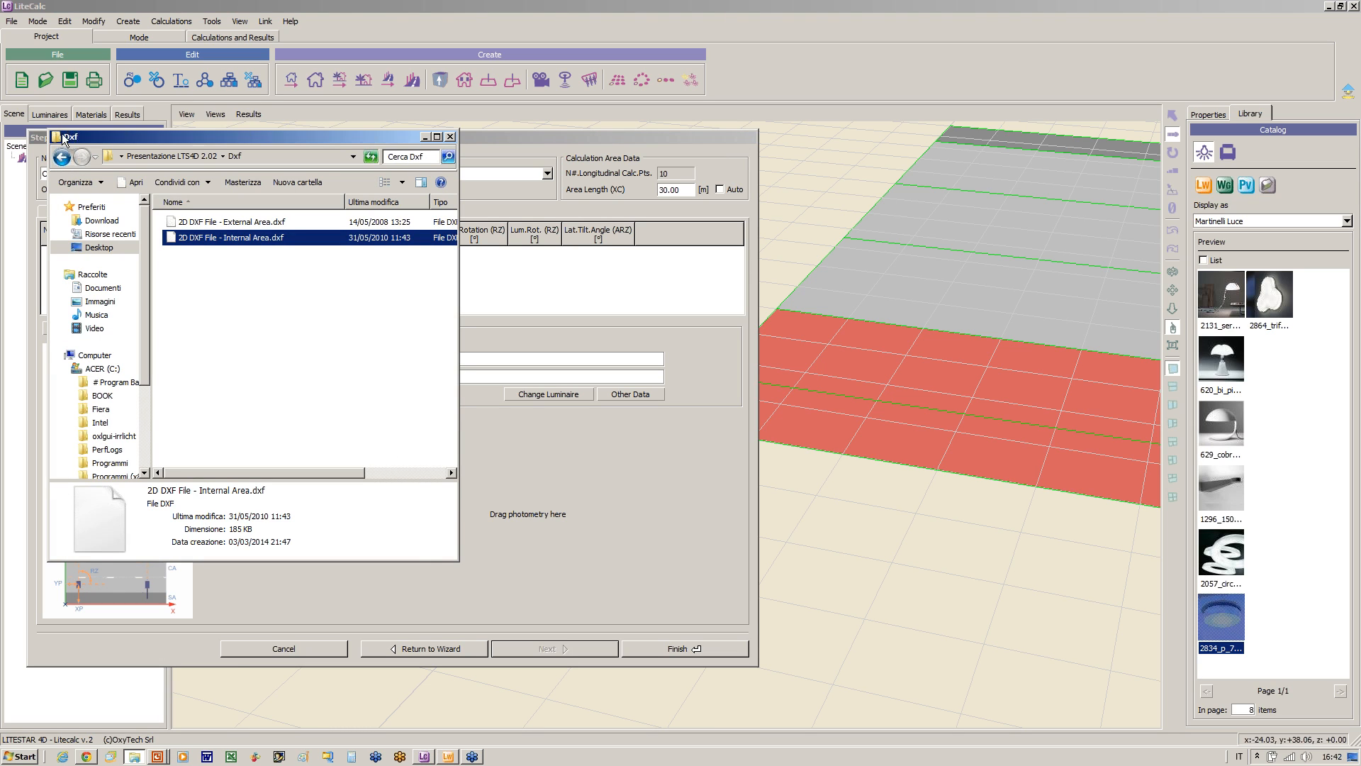
left_click(63, 157)
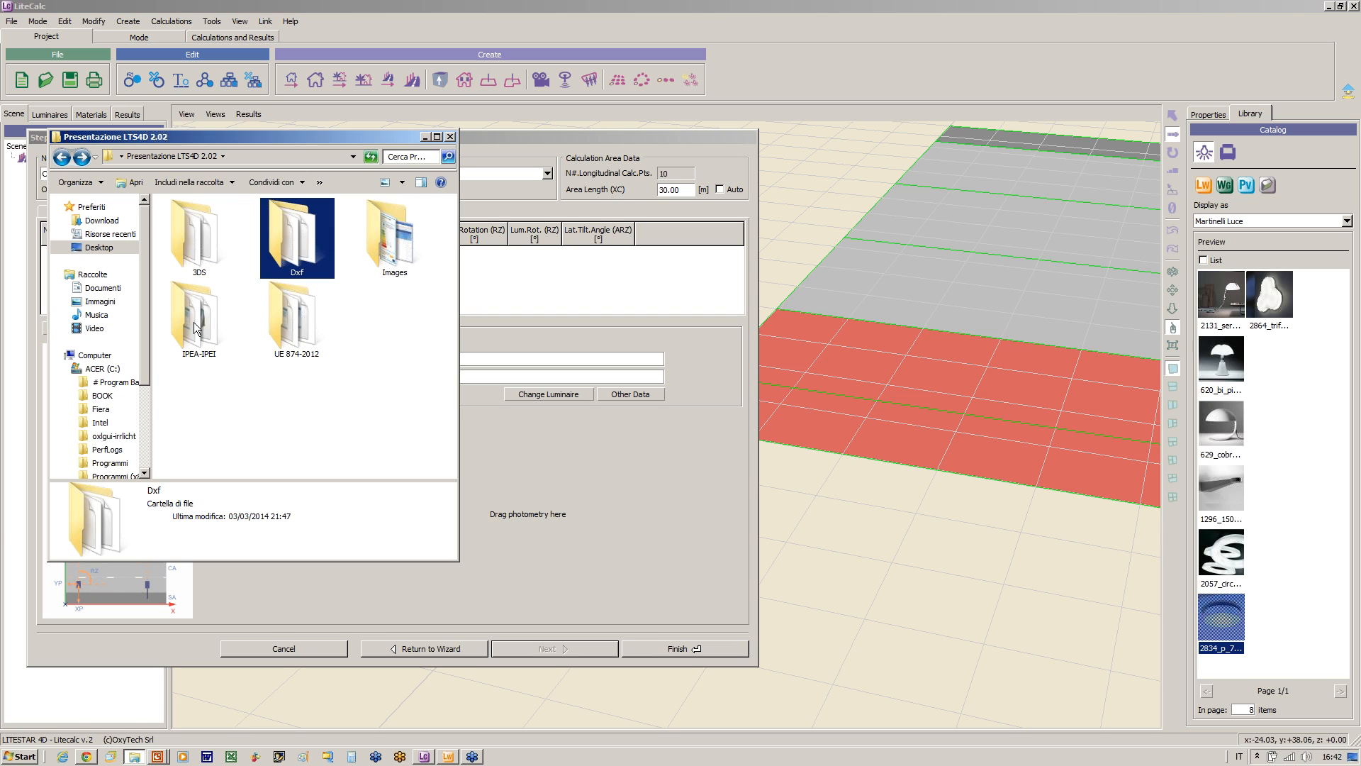
double_click(295, 320)
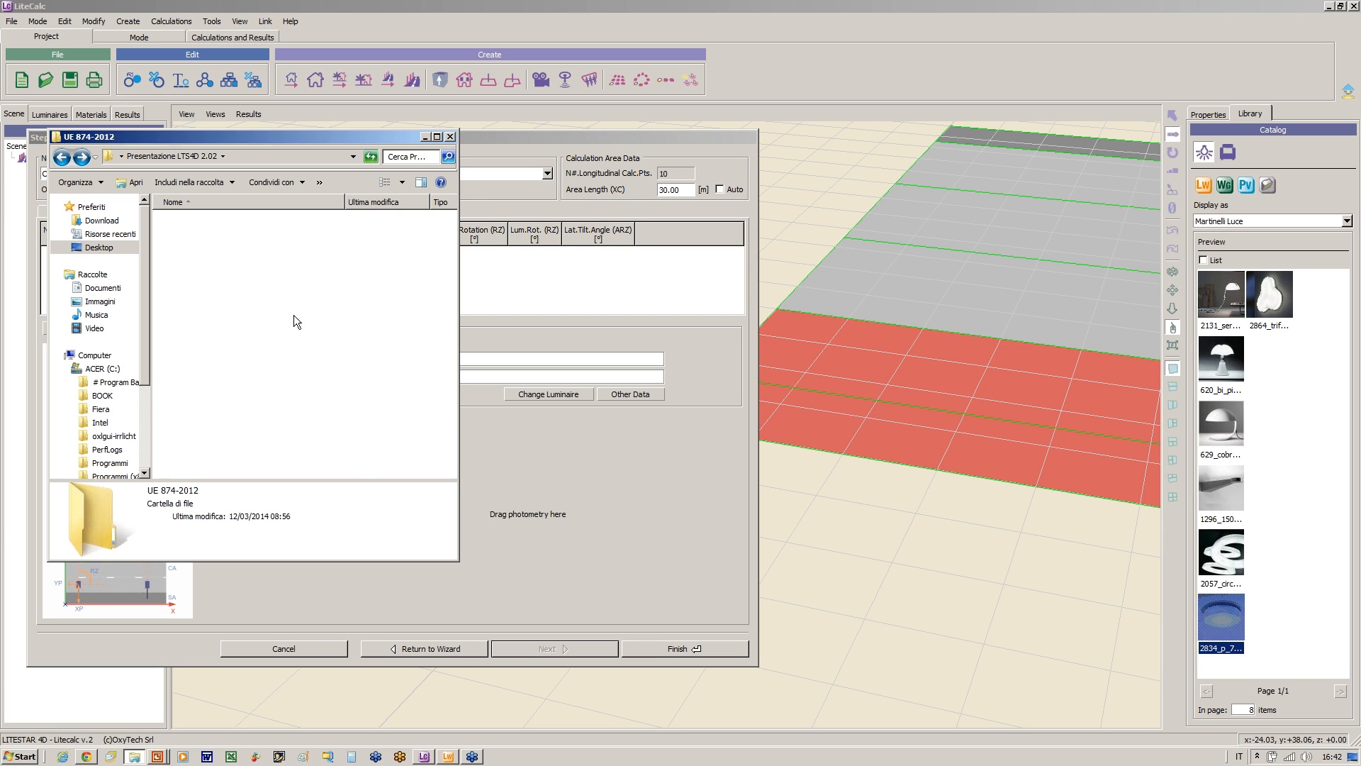
left_click(58, 156)
double_click(195, 323)
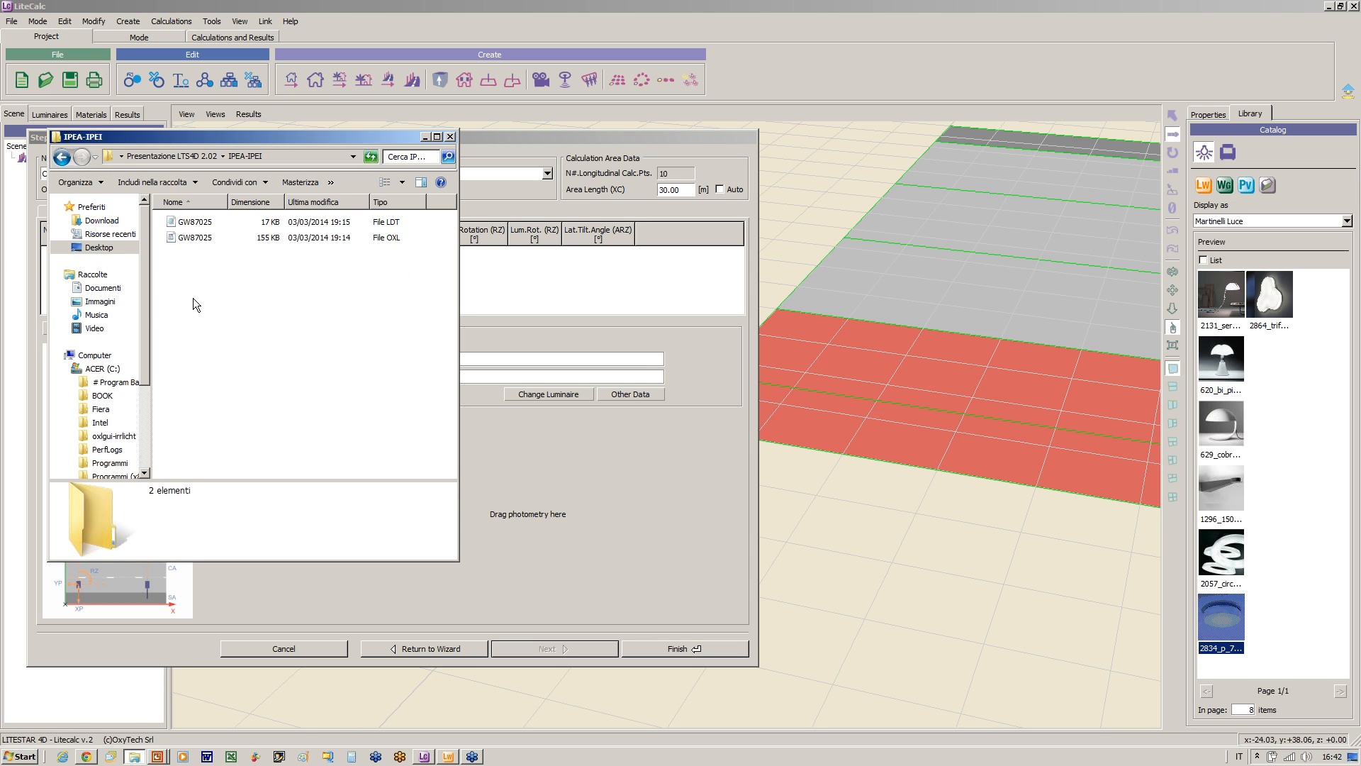
left_click(195, 221)
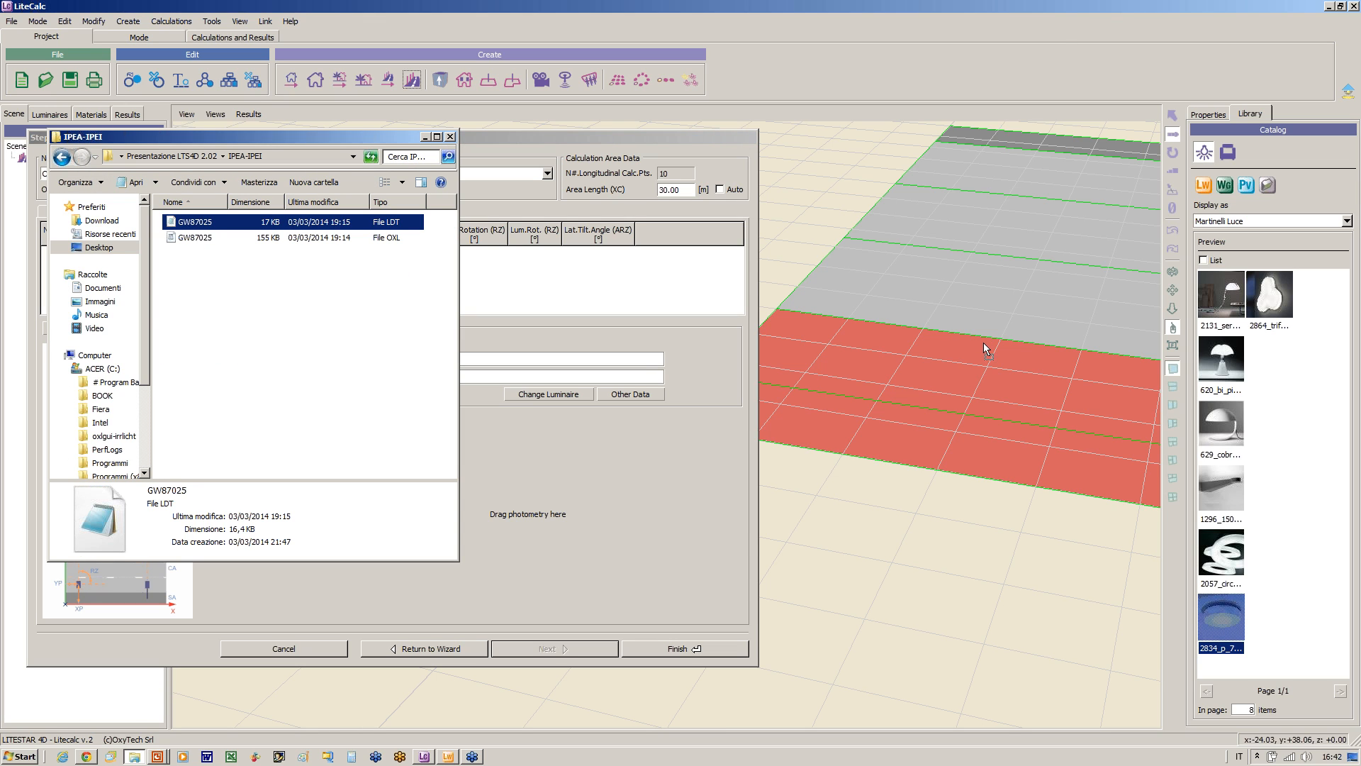
left_click_drag(896, 372, 580, 526)
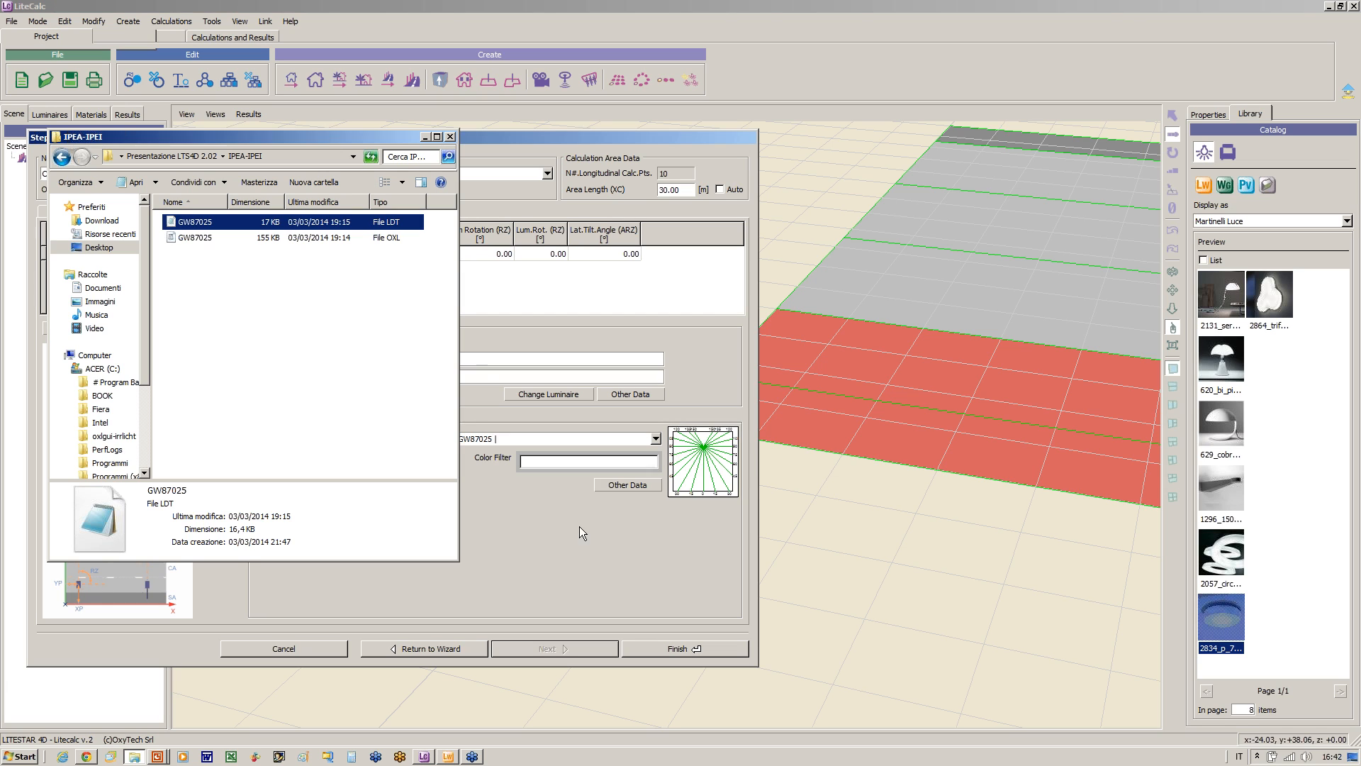
left_click(569, 516)
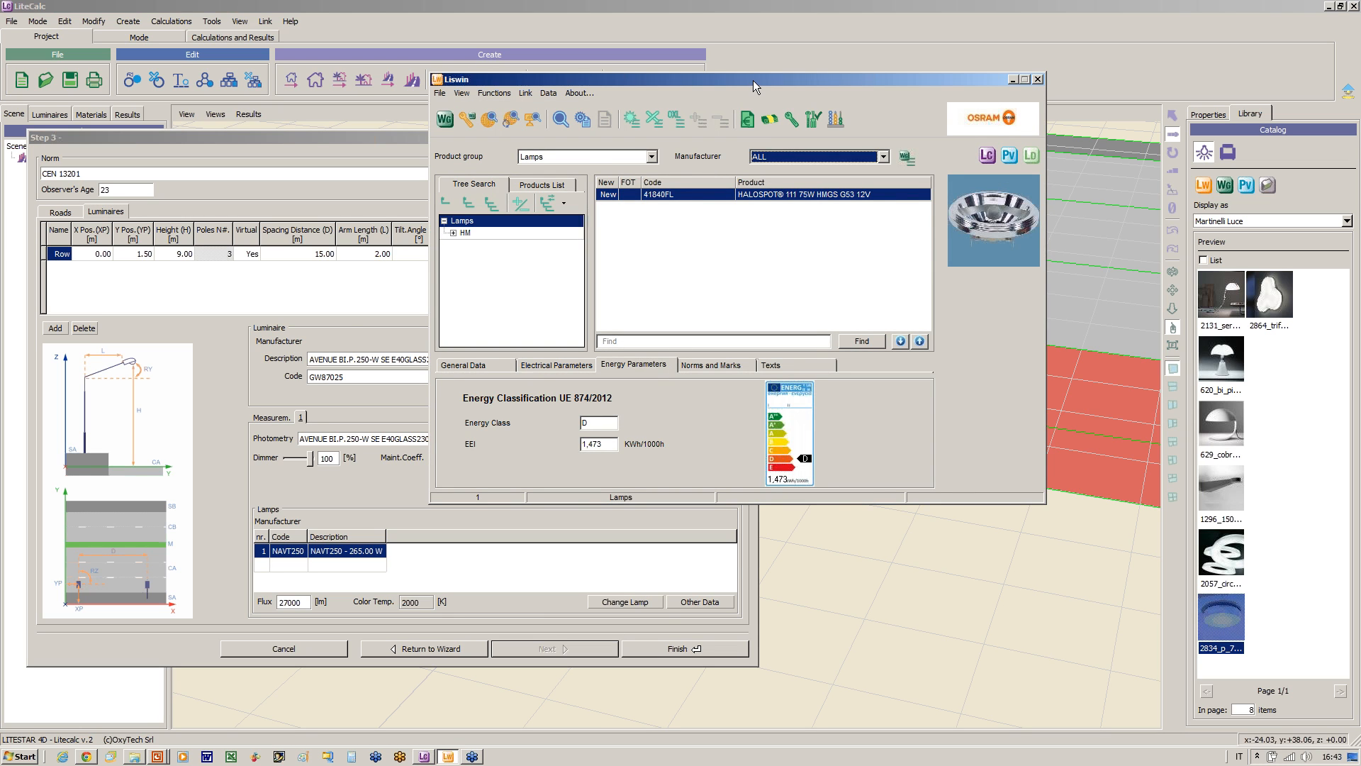
Step: In Liswin, list the Luminaires product group filtered to the manufacturer Gewiss SpA
left_click_drag(753, 79, 660, 143)
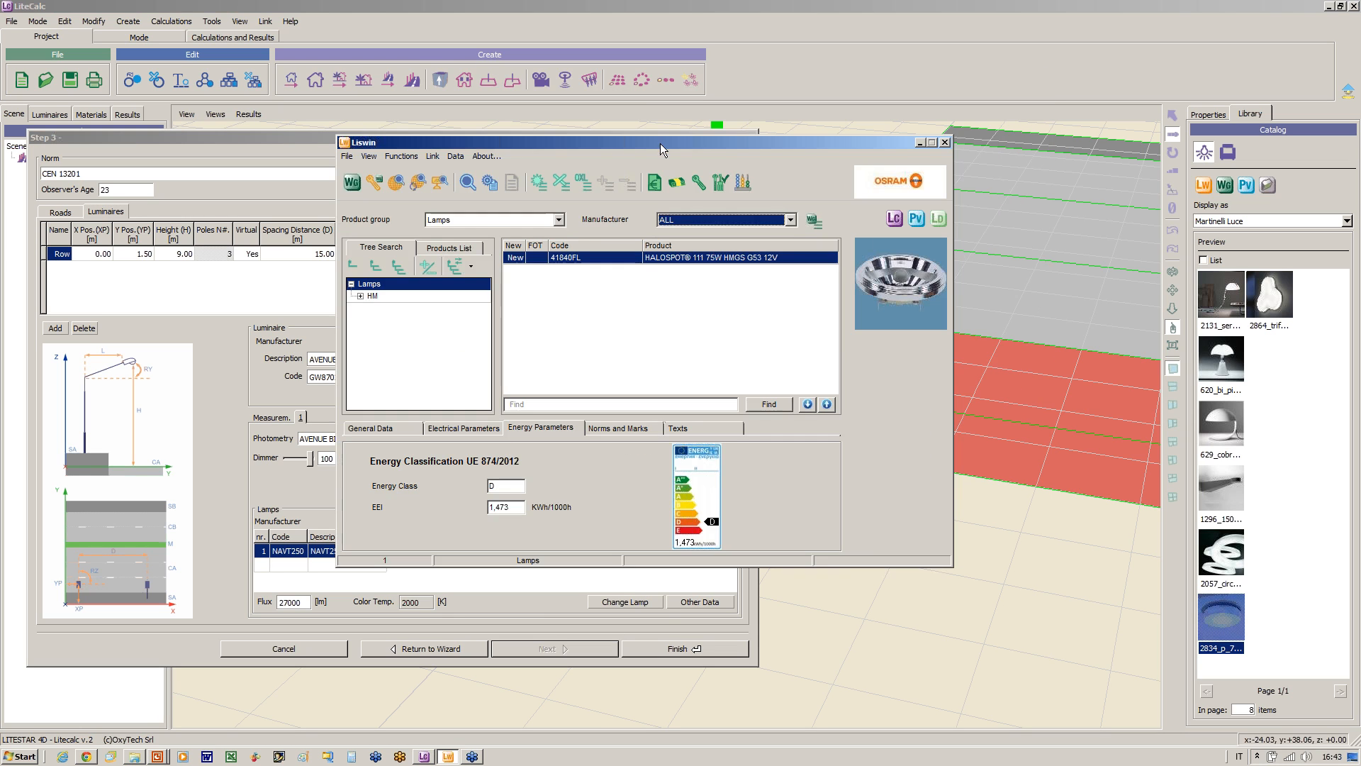
left_click(558, 220)
left_click(497, 244)
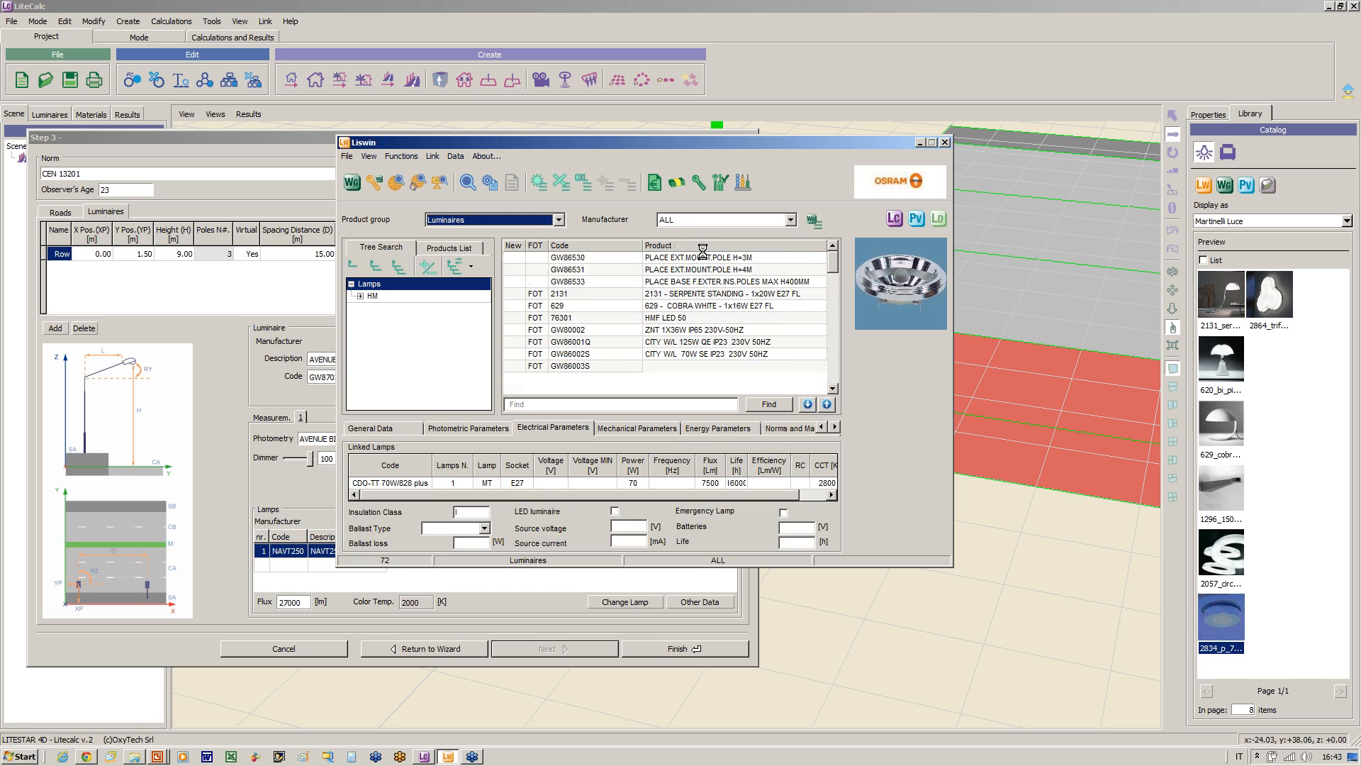
left_click(791, 221)
left_click(785, 222)
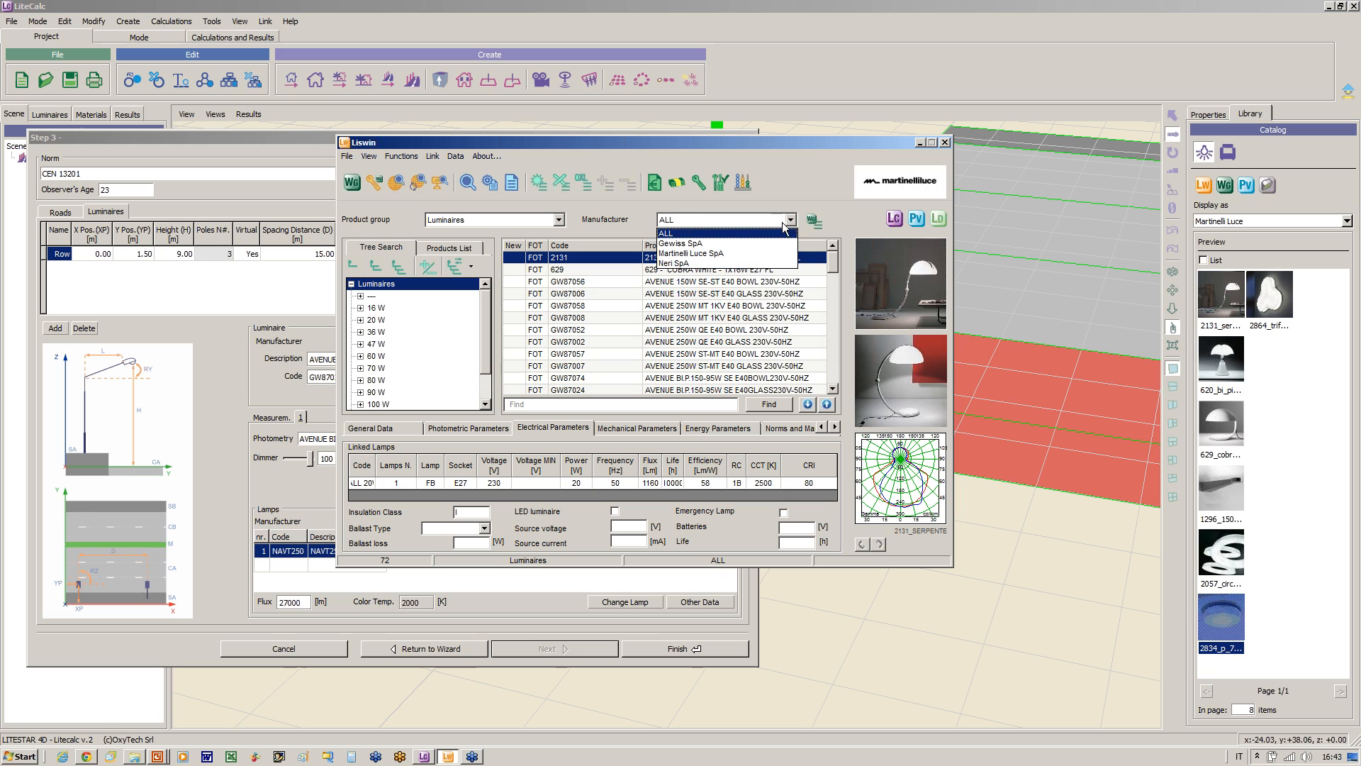
left_click(686, 243)
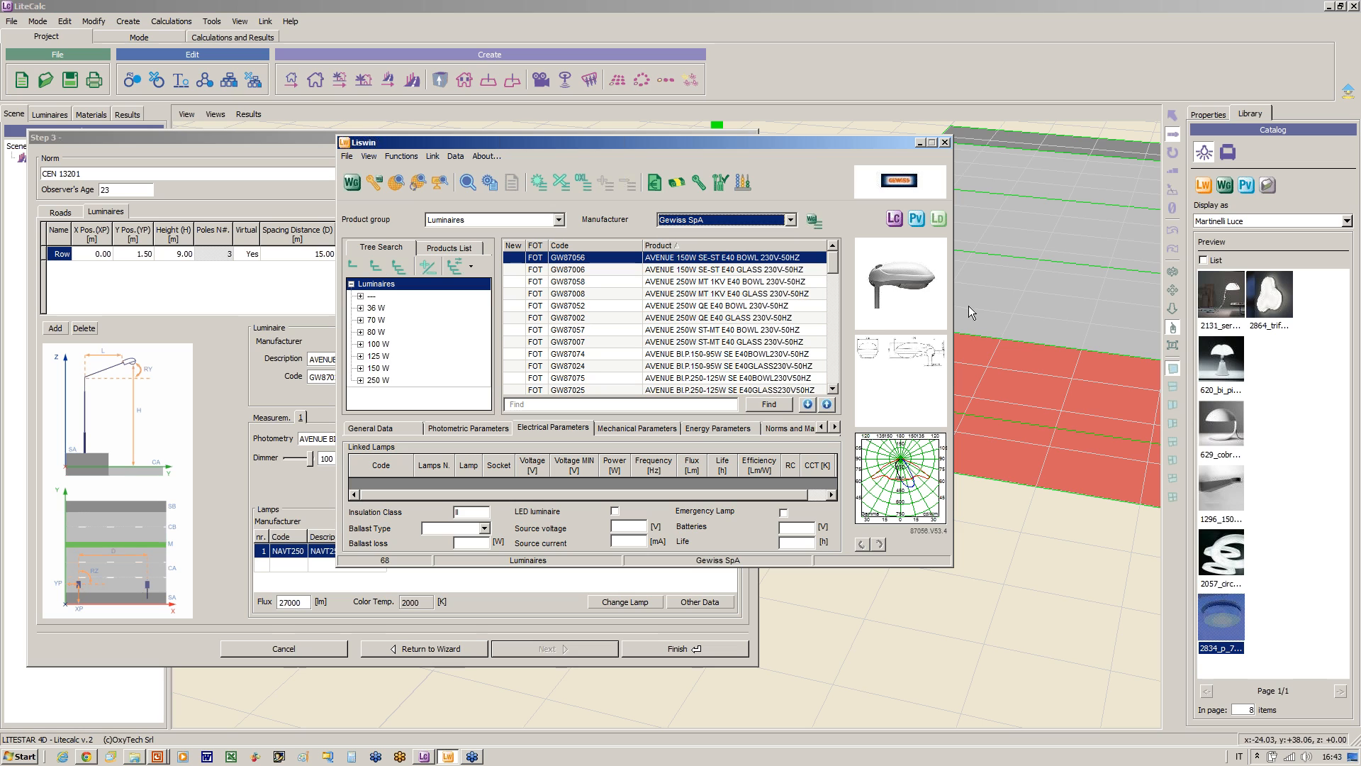
Step: Replace the row's luminaire with AVENUE 150W SE-ST E40 BOWL (GW87056) from Liswin, and minimize the Liswin window
left_click_drag(790, 146, 317, 164)
left_click_drag(434, 303, 691, 383)
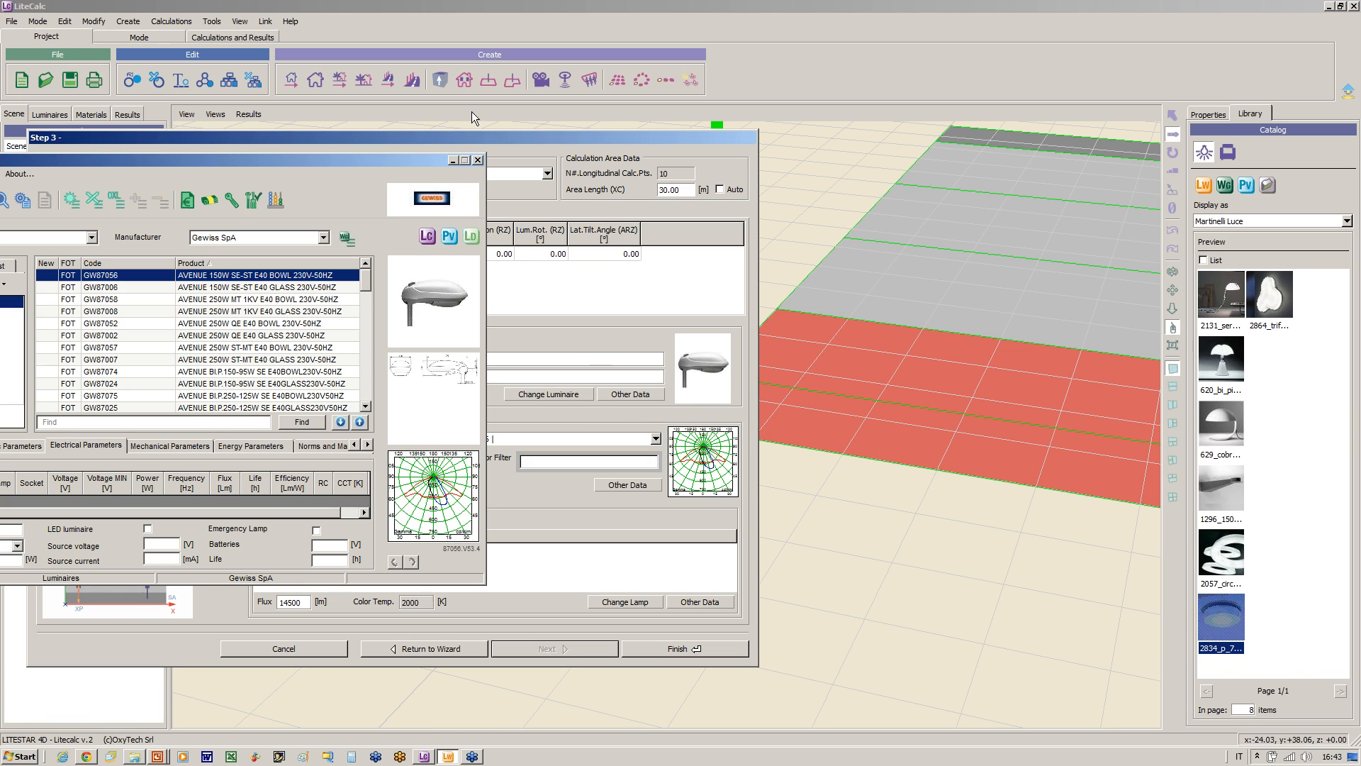
left_click(452, 160)
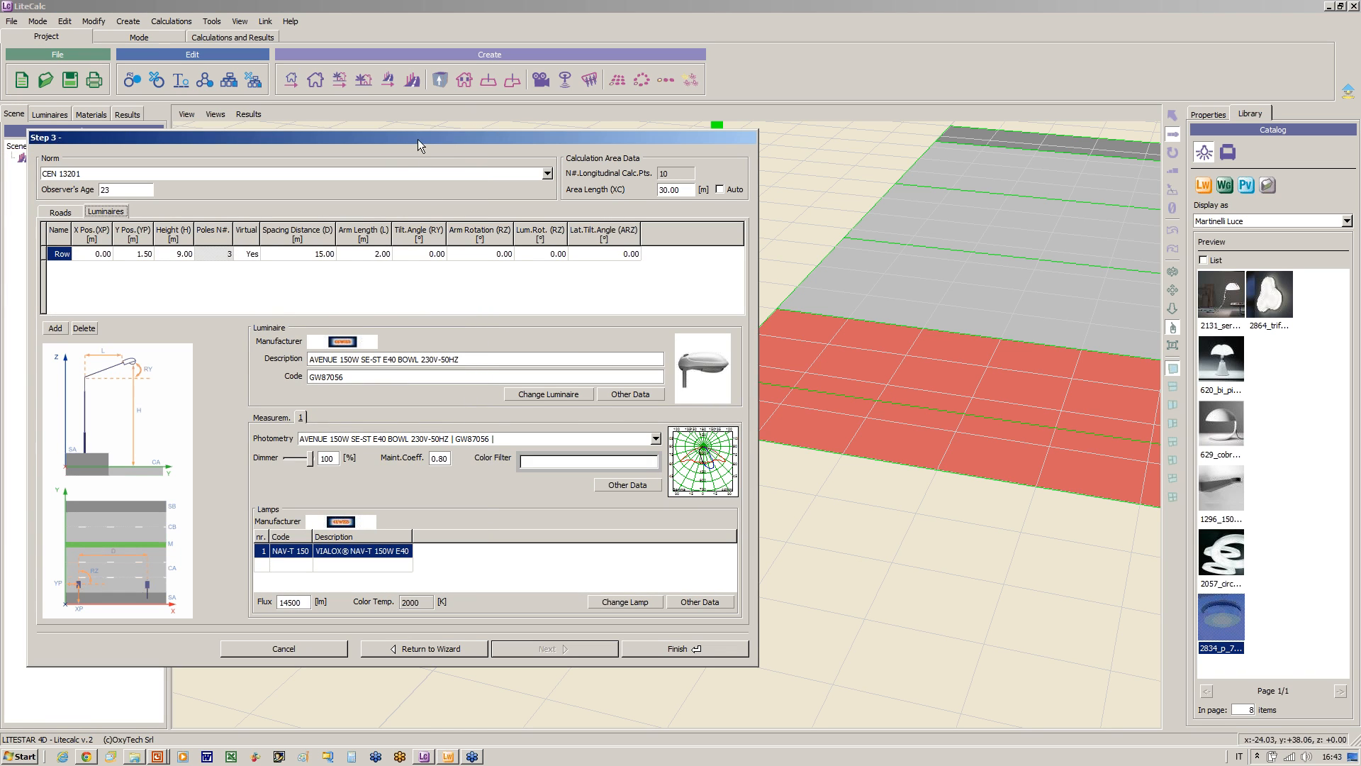
Step: Add a second luminaire row using the Gewiss GW87056 luminaire from Liswin, and select the new row's height value
left_click_drag(398, 135, 633, 150)
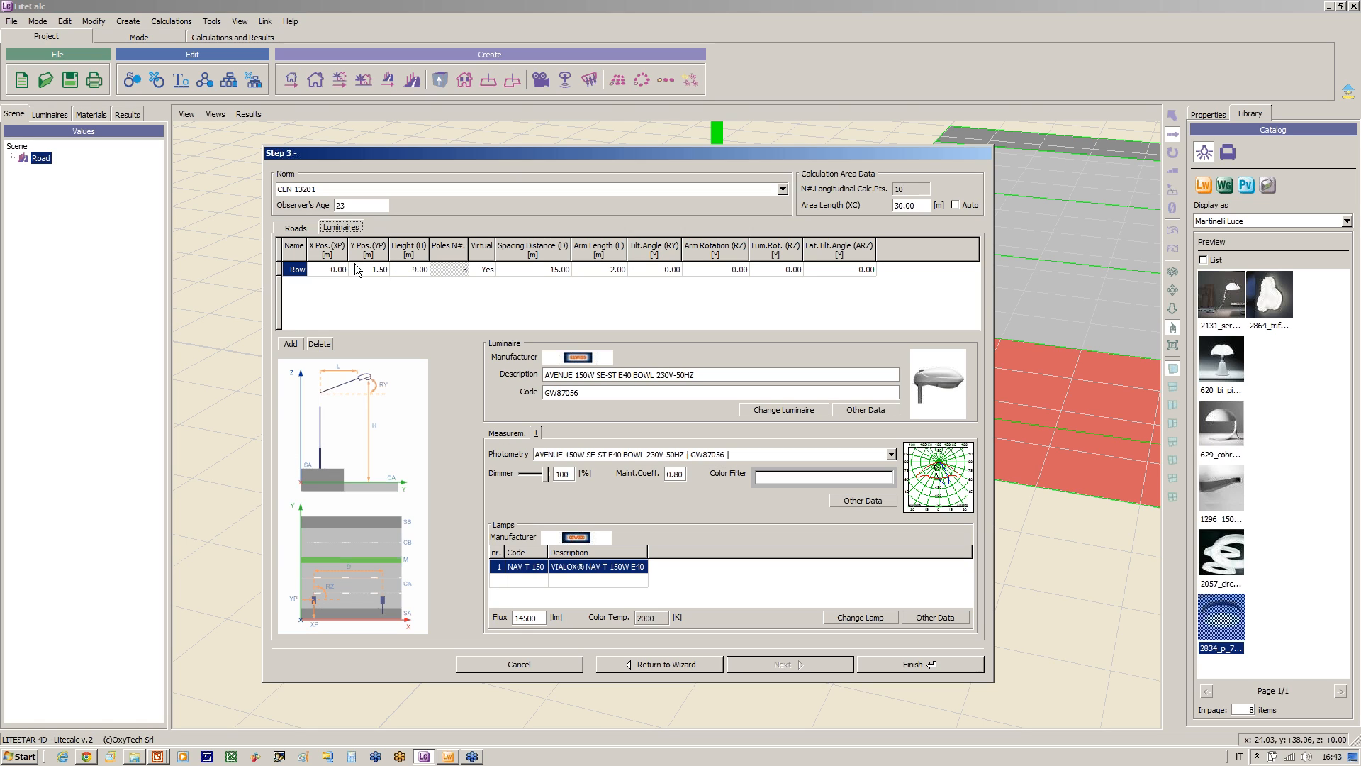
left_click(291, 344)
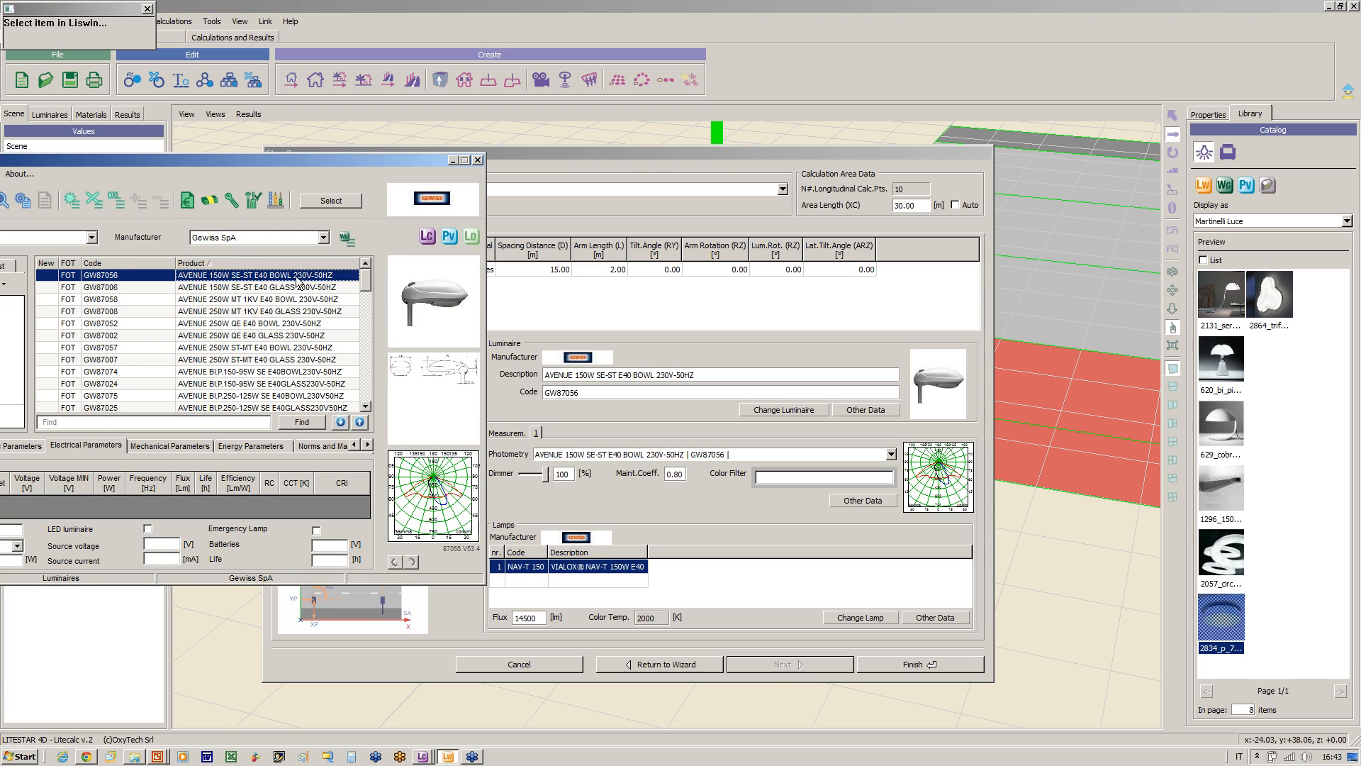
left_click(330, 201)
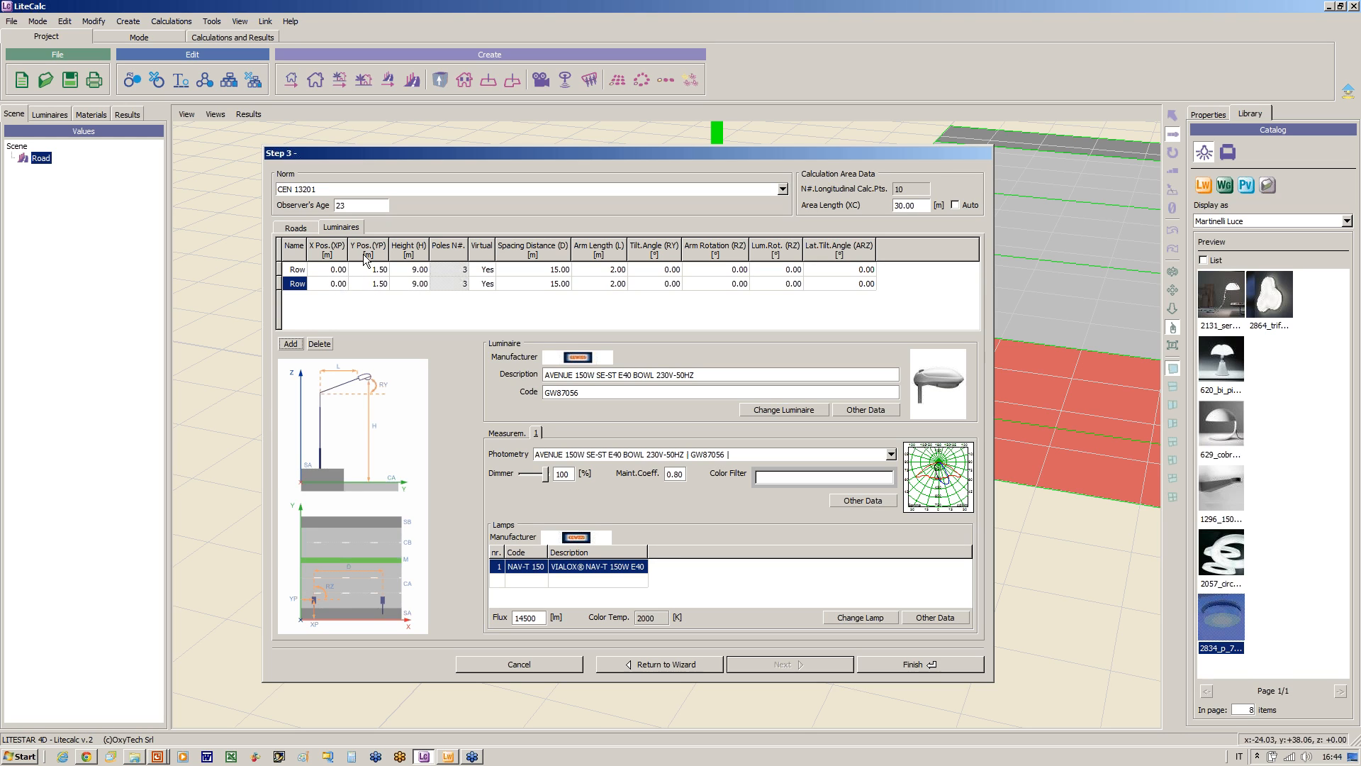
left_click(421, 285)
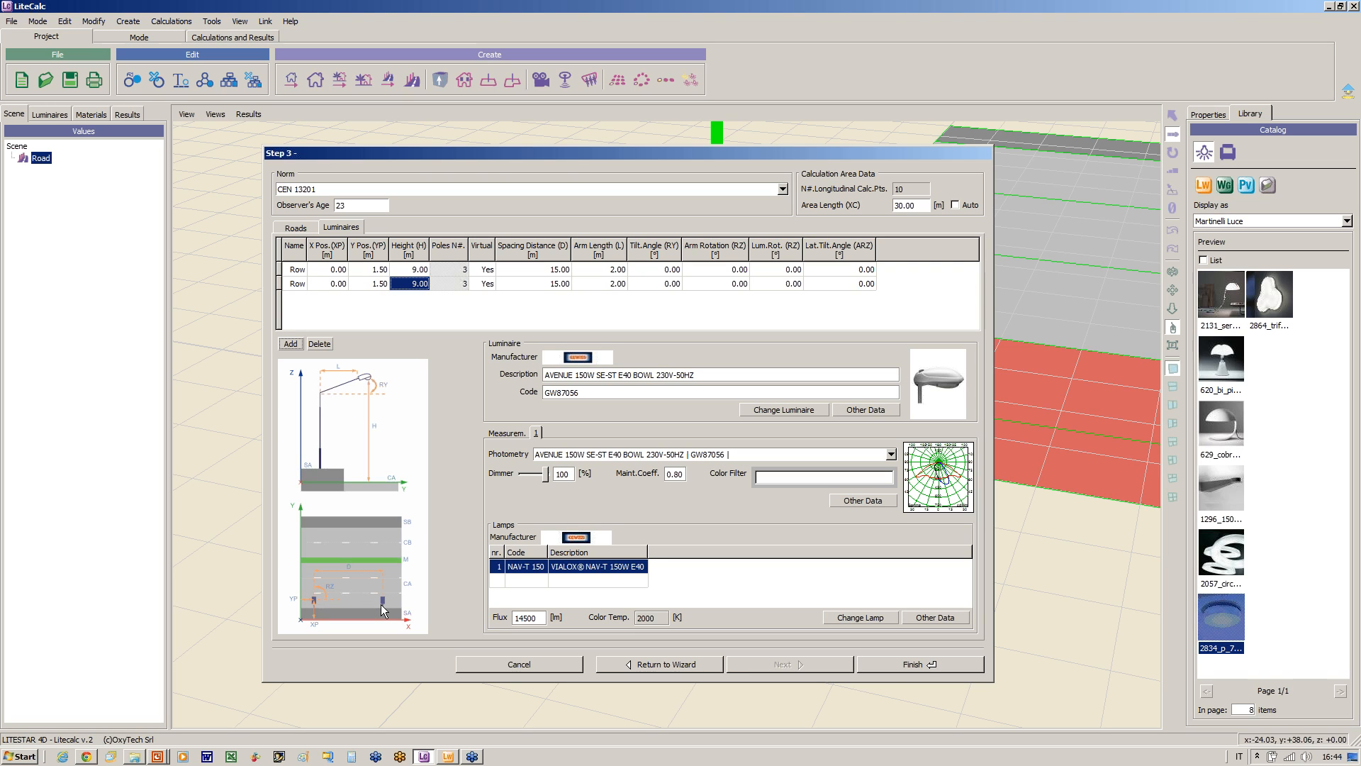
Step: Set the second luminaire row's height to 7 m, arm length to 1 m and arm rotation to 90°, and finish the road wizard
type("7")
left_click(615, 286)
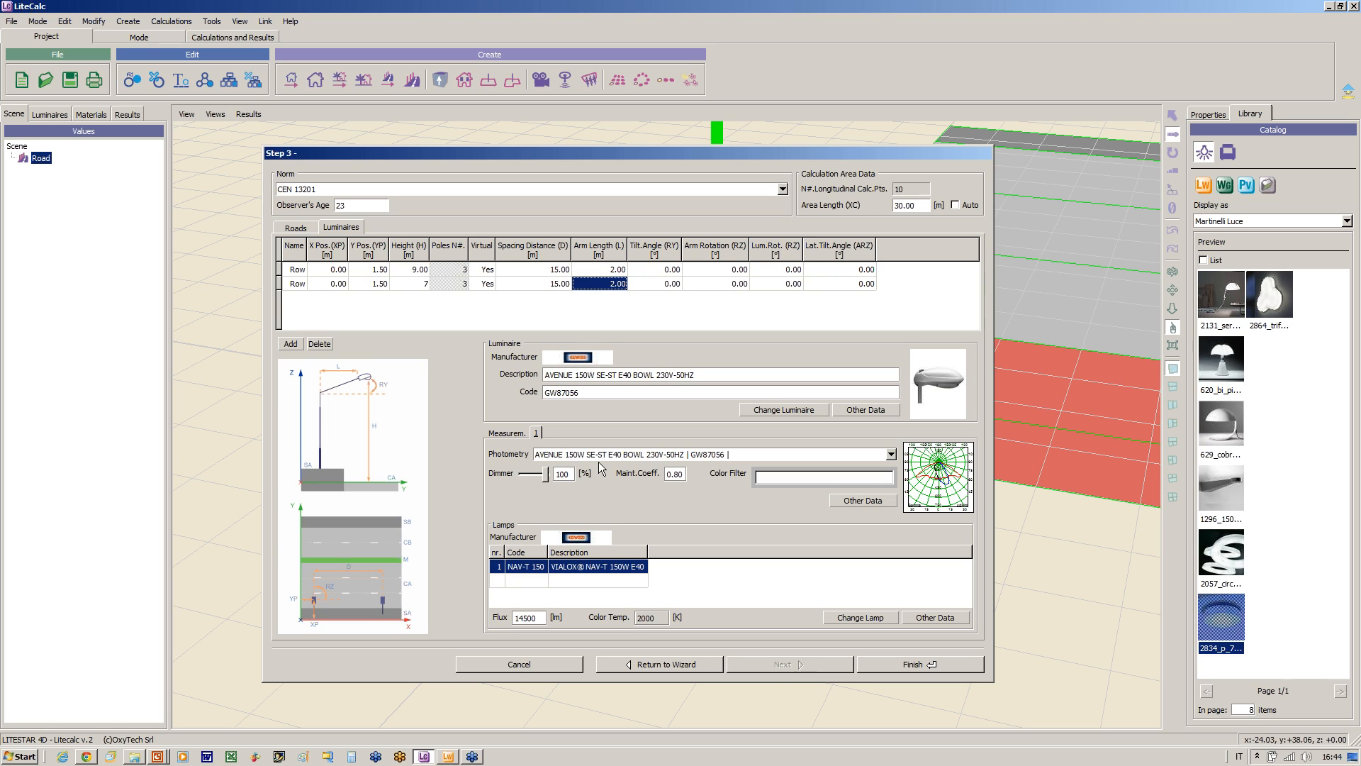
type("1")
type("9")
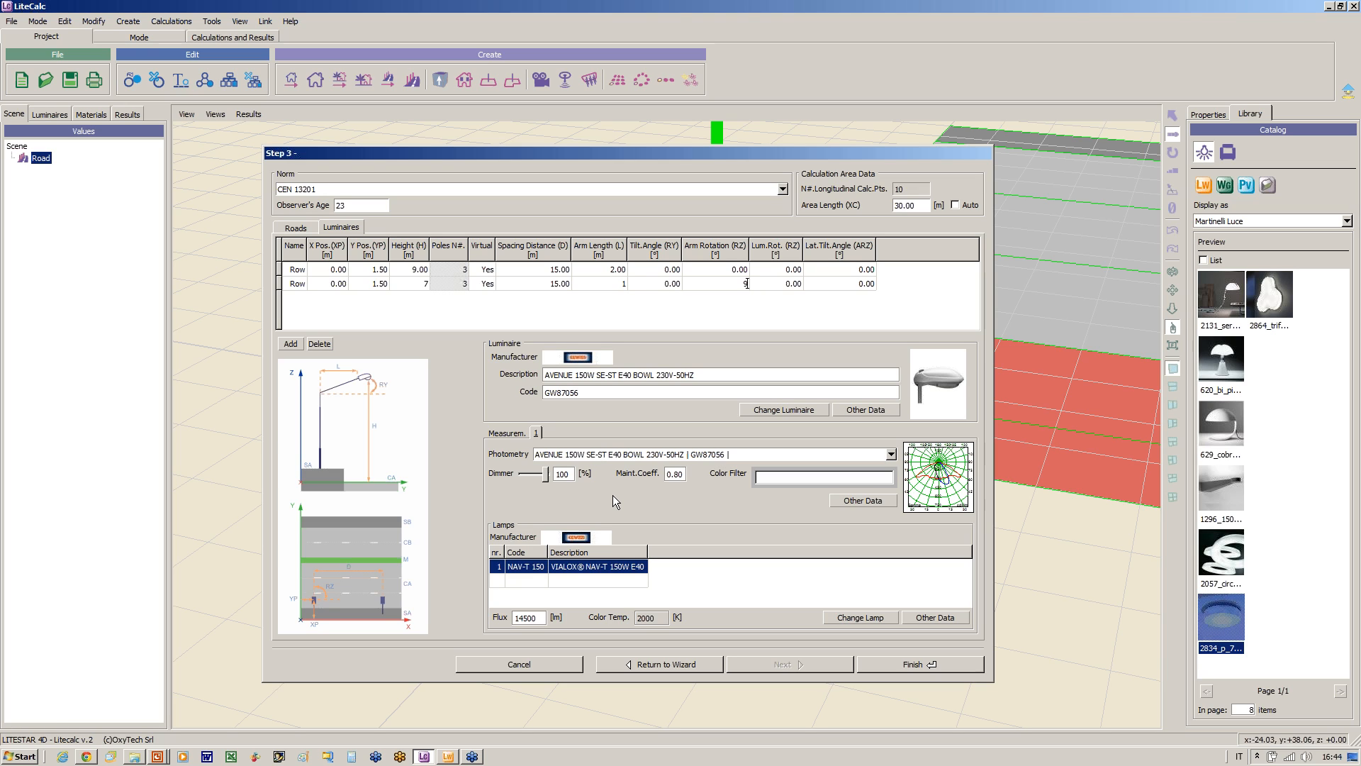
type("0")
left_click(924, 662)
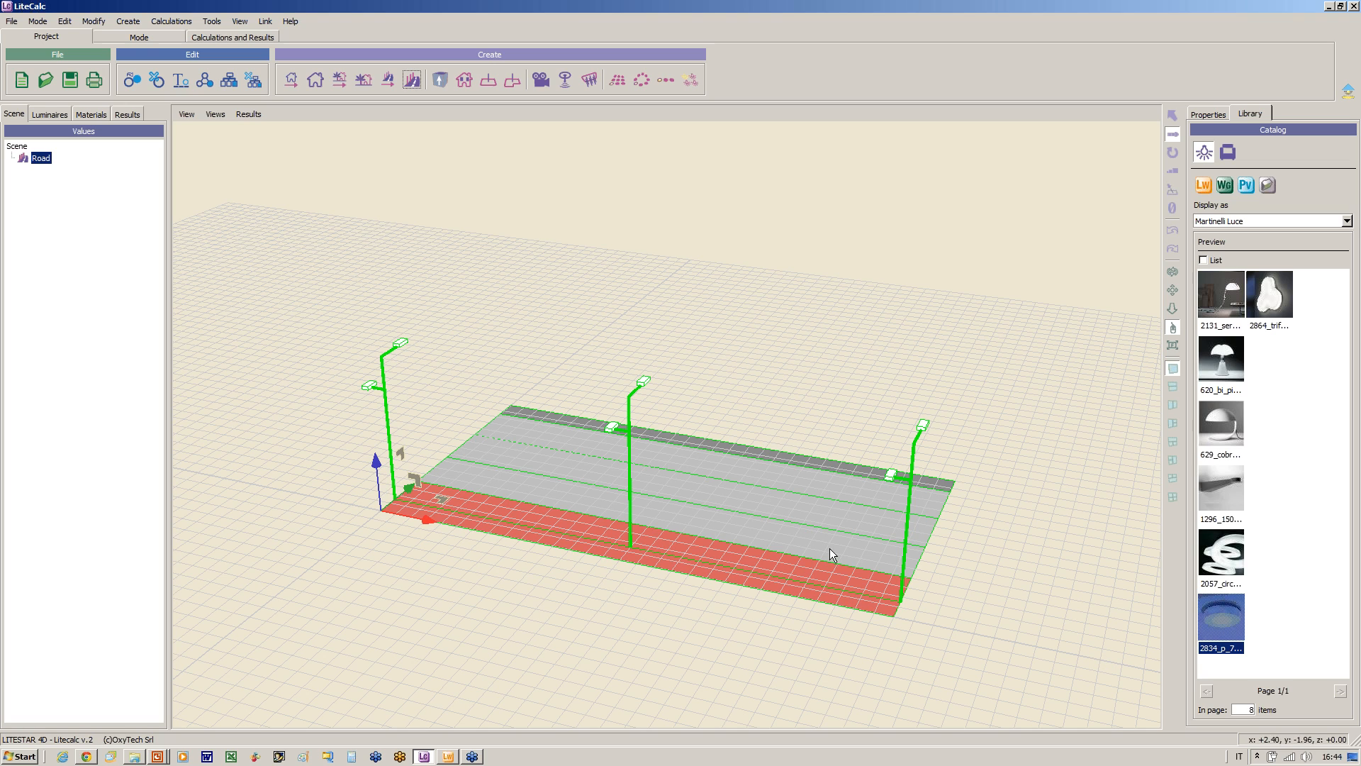
Step: Run the road's lighting calculation with the direct component and automatic grid, and close the calculation settings
left_click(1173, 271)
left_click_drag(883, 490, 845, 512)
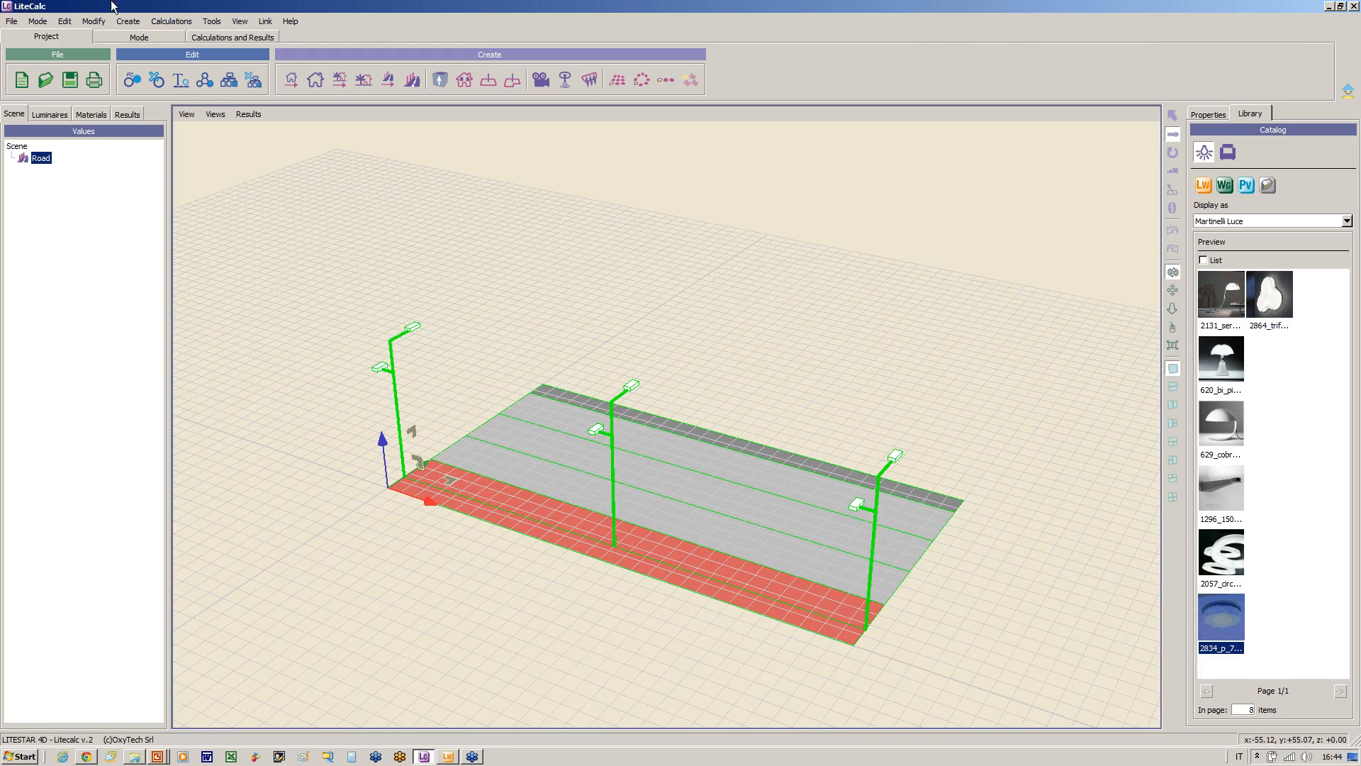
left_click(171, 21)
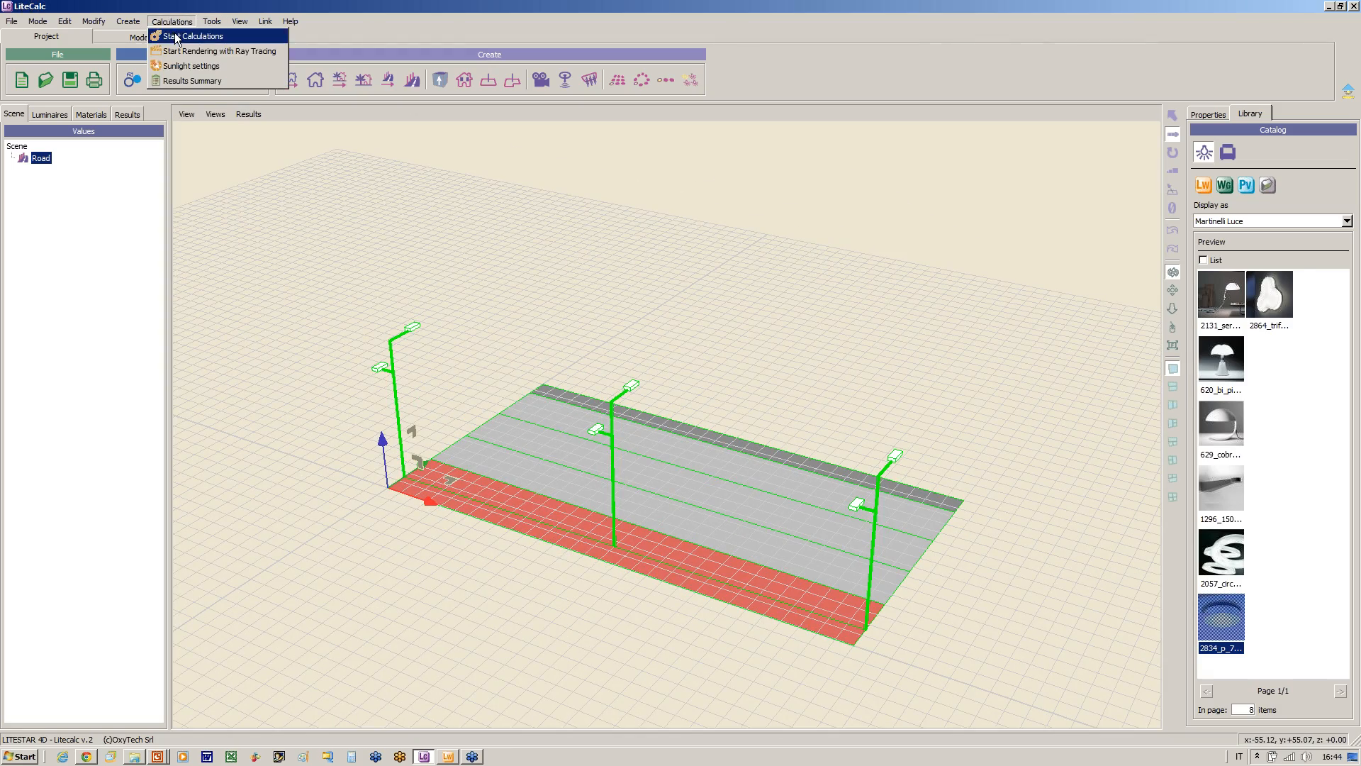
left_click(177, 34)
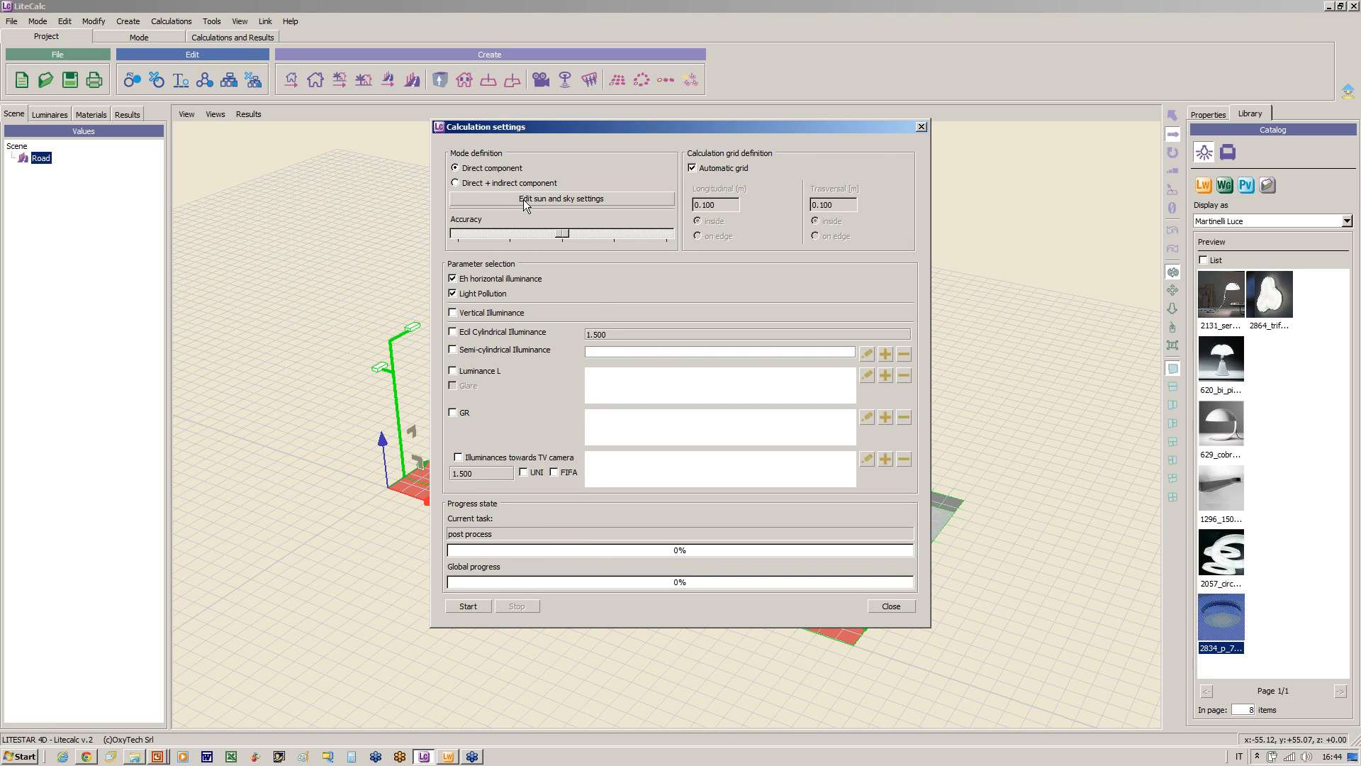
left_click_drag(605, 126, 242, 152)
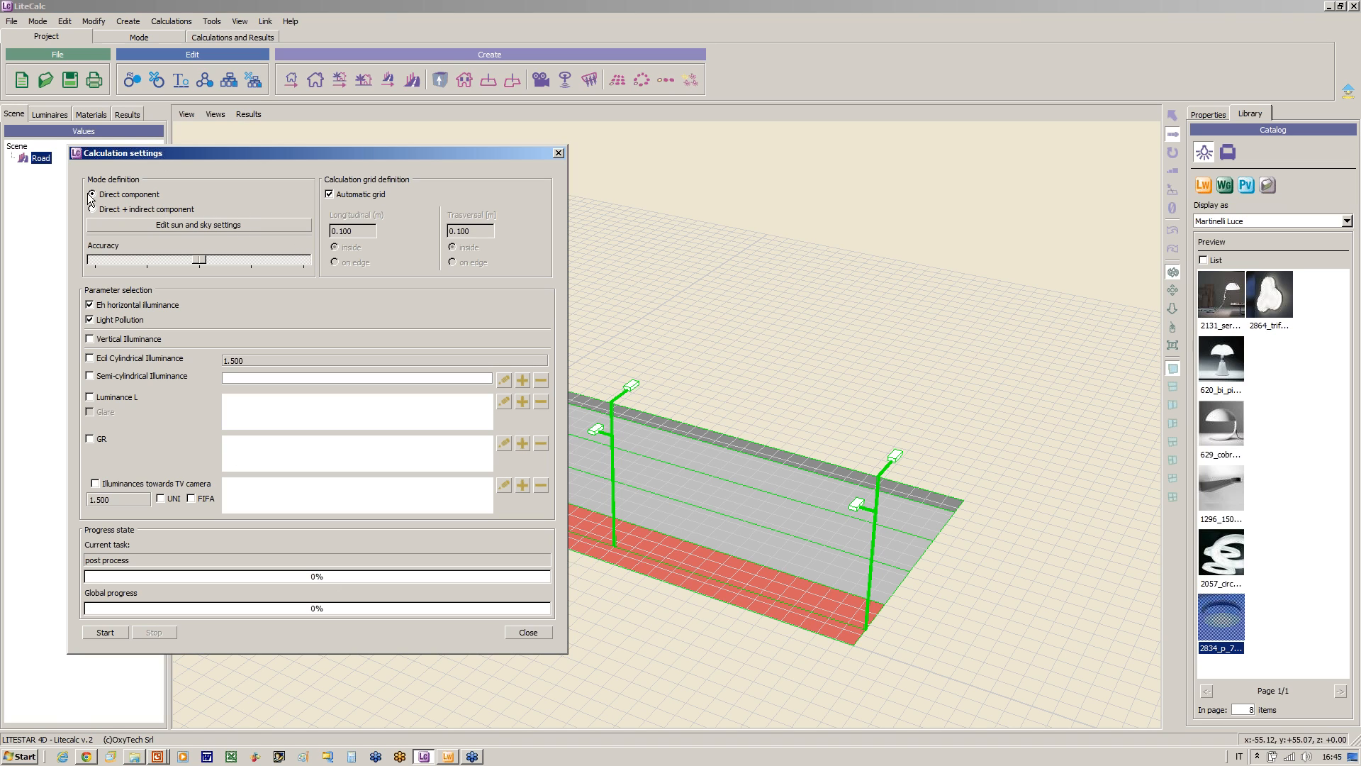
left_click(105, 632)
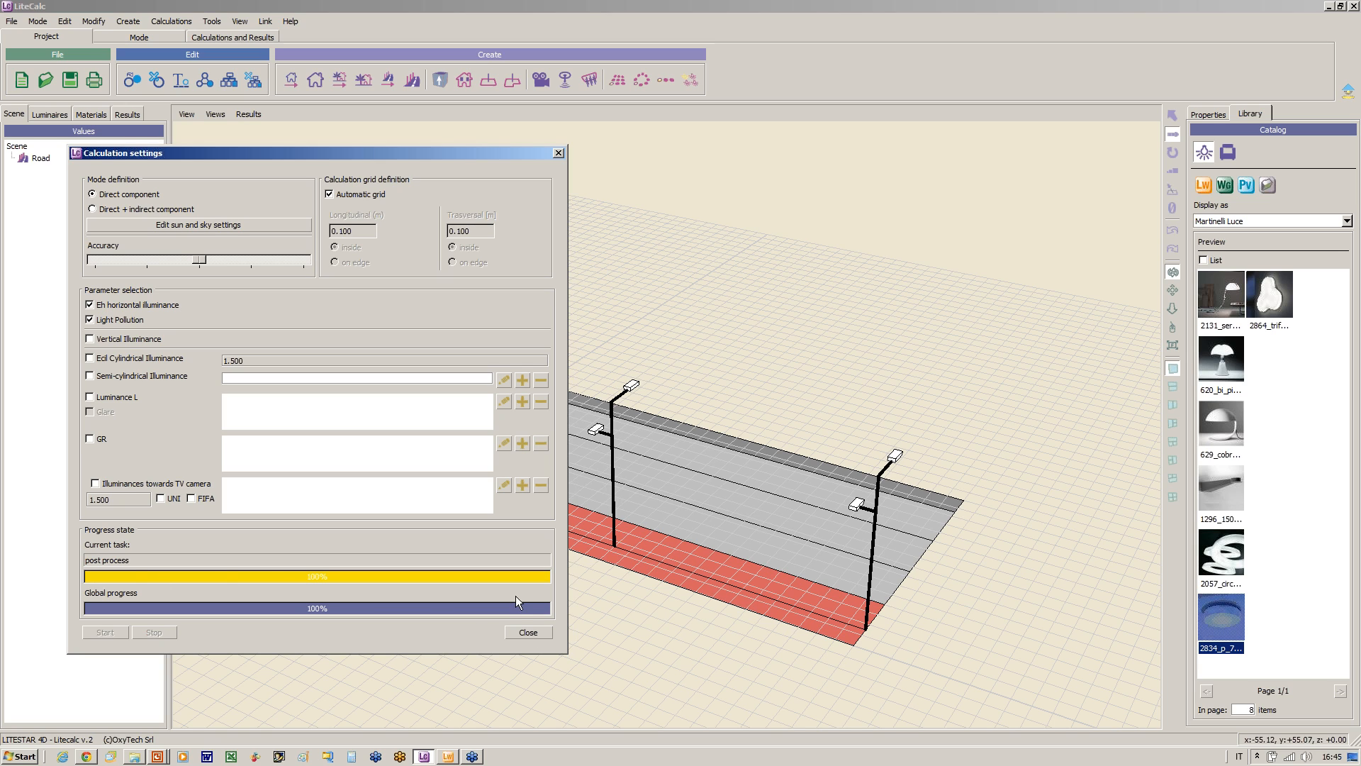
left_click(527, 632)
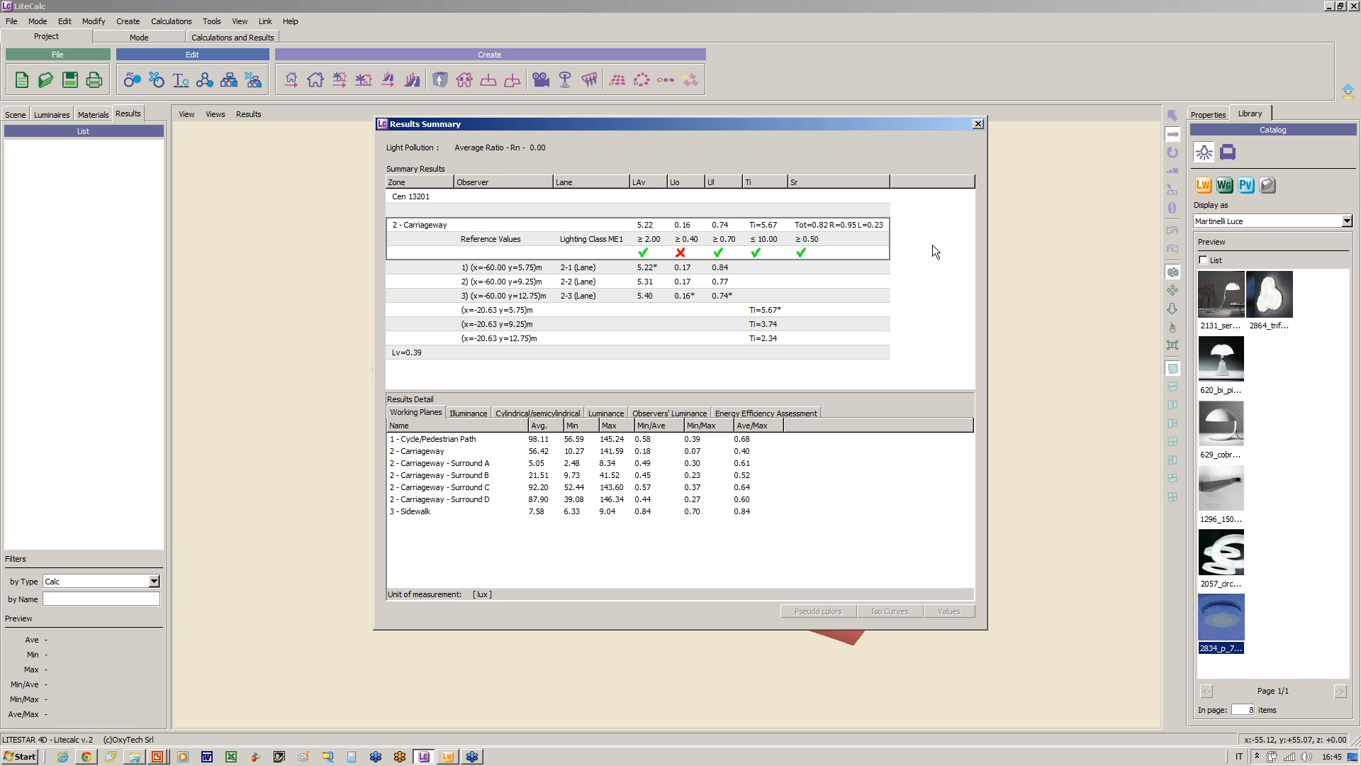
Step: Examine the road's CEN 13201 results summary and its IPEI energy efficiency assessment, and close the summary
left_click_drag(644, 122, 641, 161)
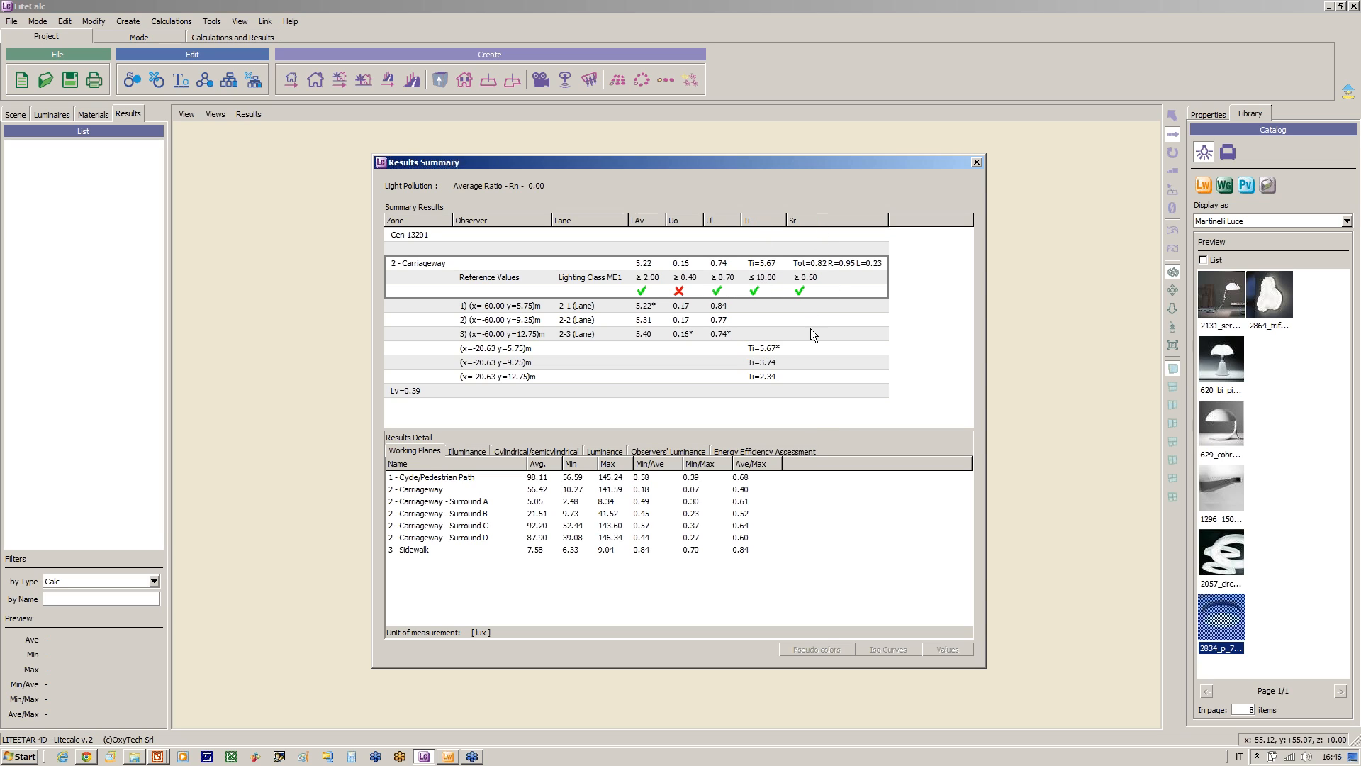
left_click_drag(674, 161, 818, 134)
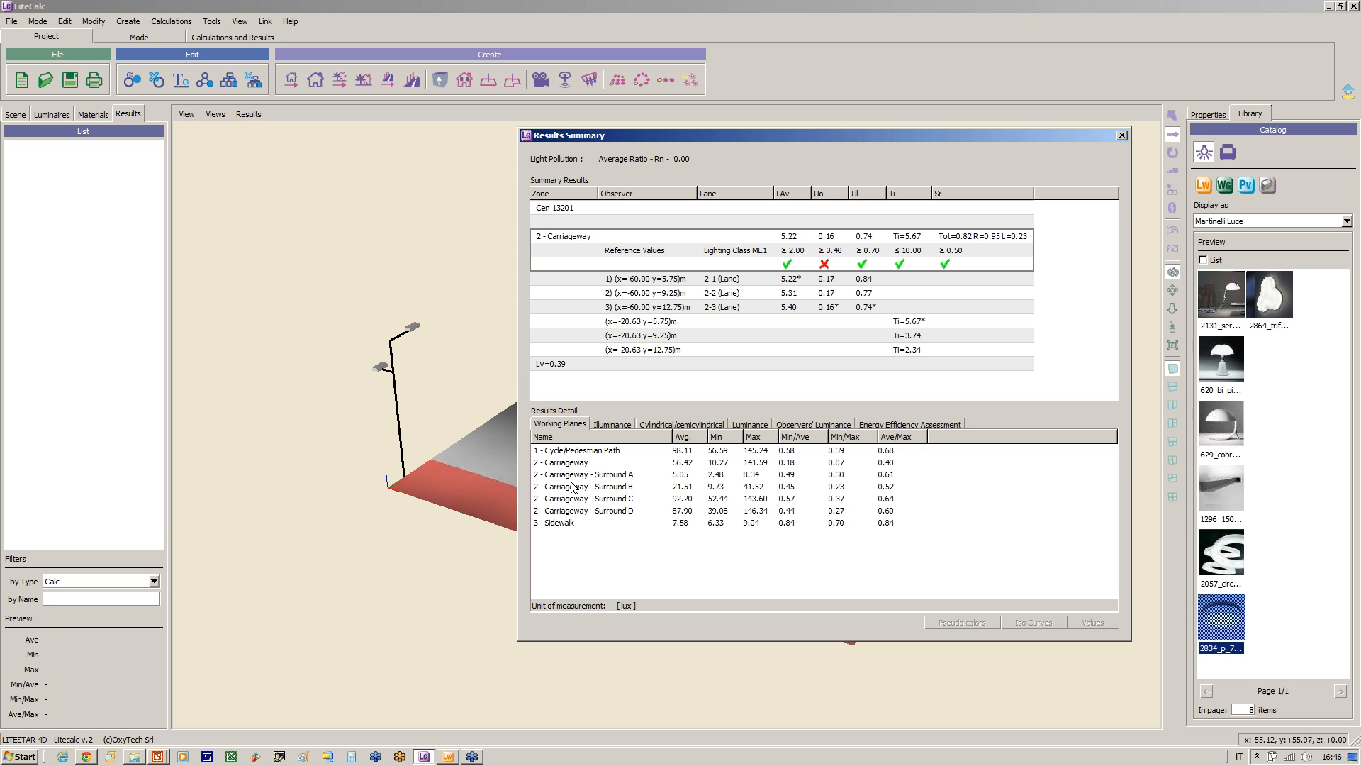
left_click(914, 424)
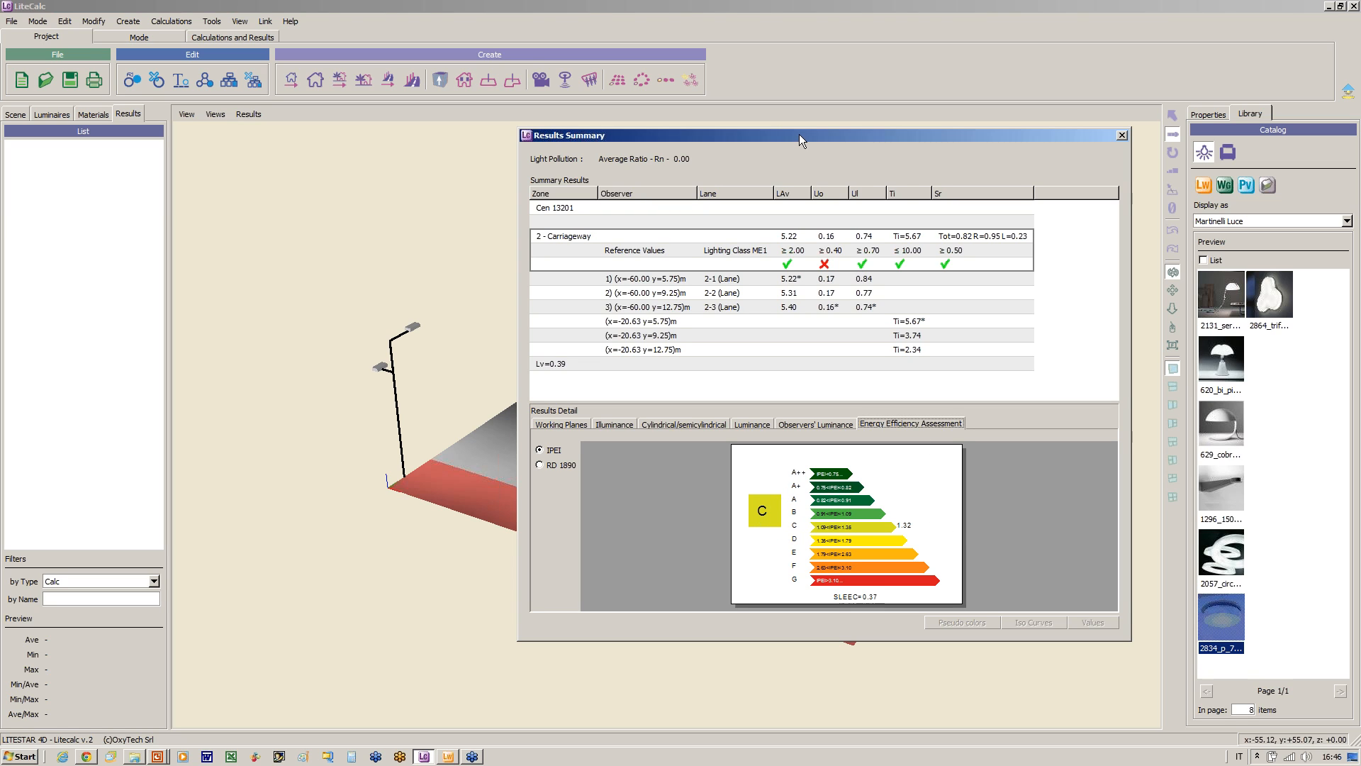
left_click_drag(797, 137, 903, 132)
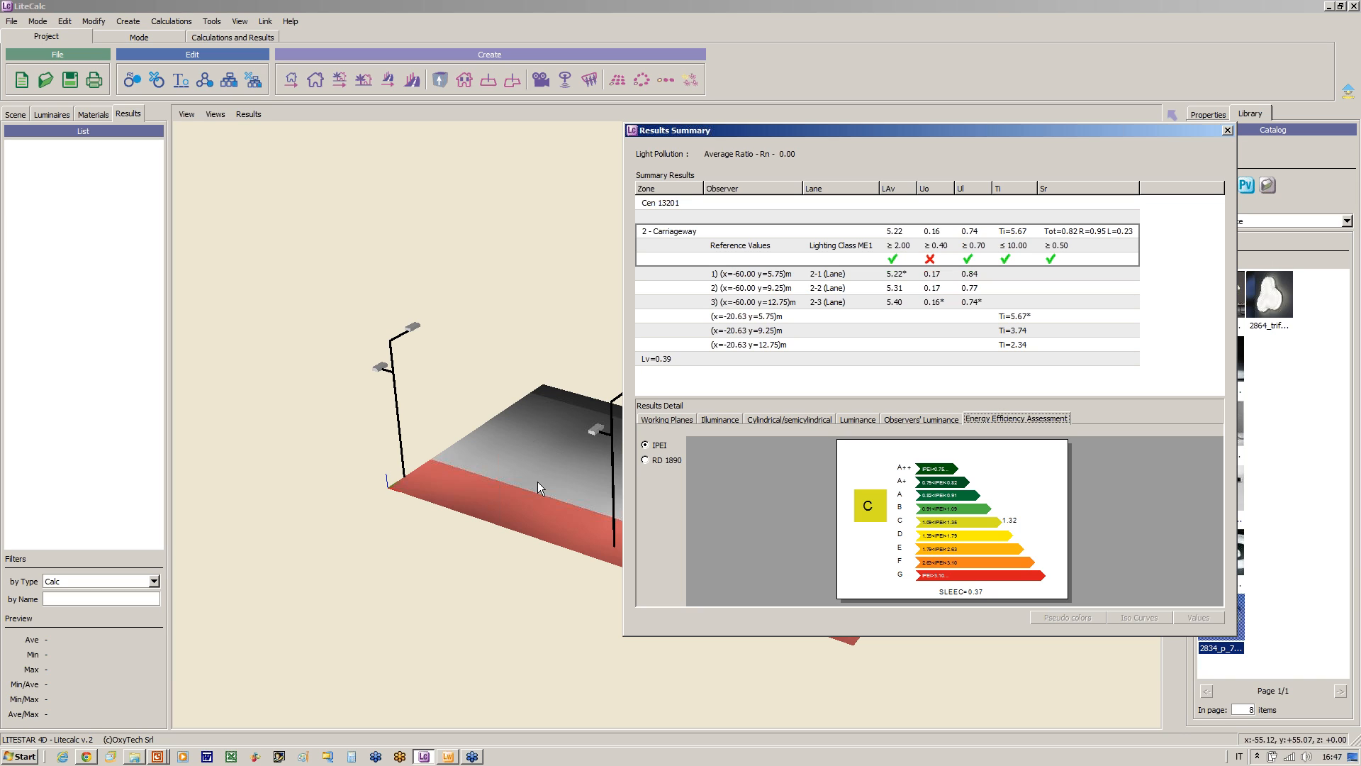
left_click(1227, 130)
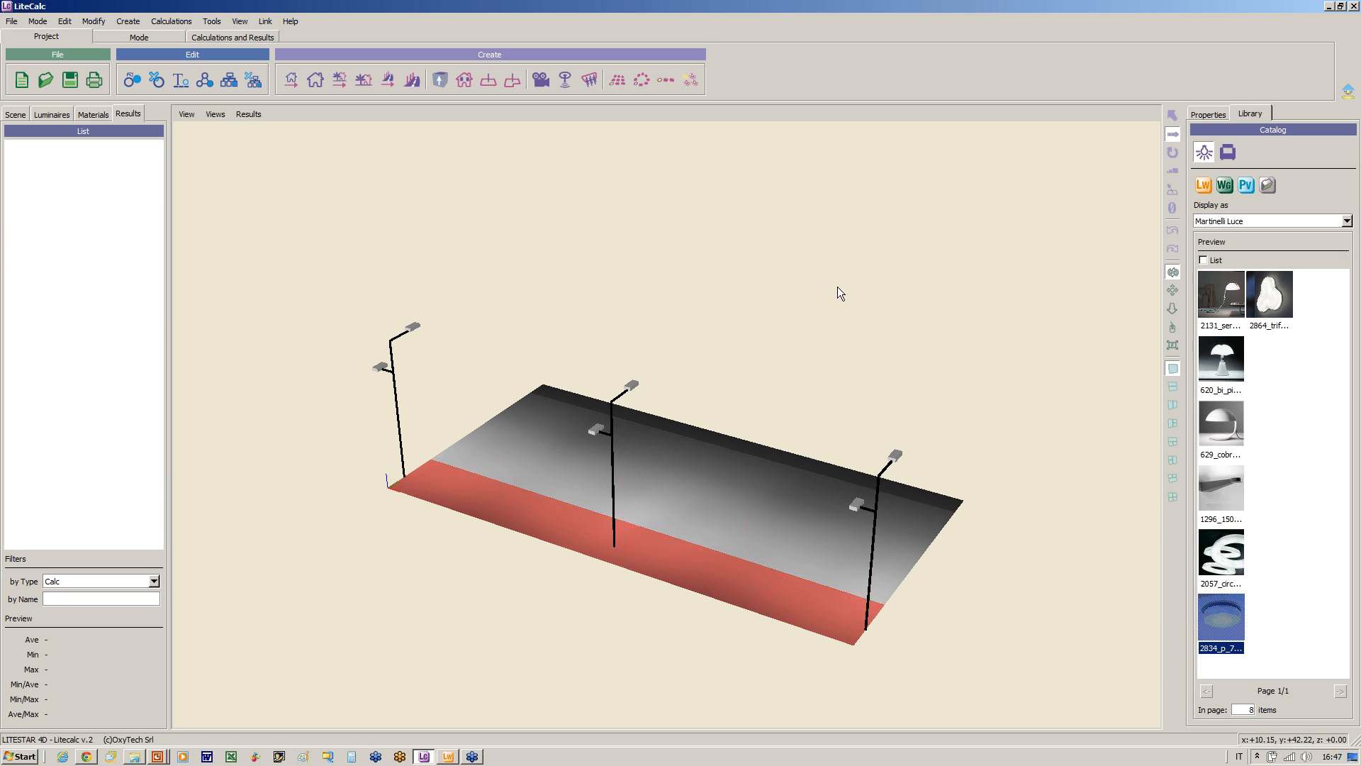
Step: Switch to Liswin and filter the Luminaires product group to the manufacturer Neri SpA
left_click(449, 757)
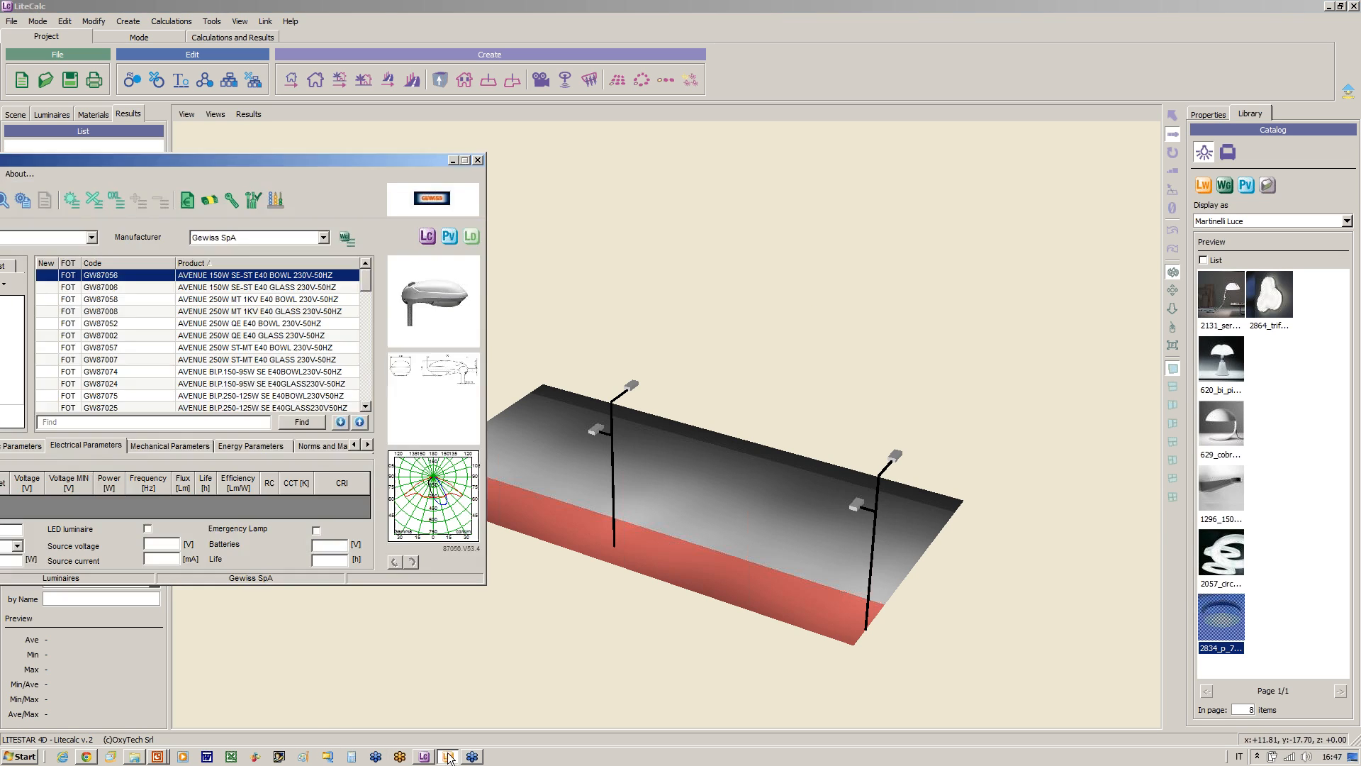
left_click_drag(321, 160, 822, 163)
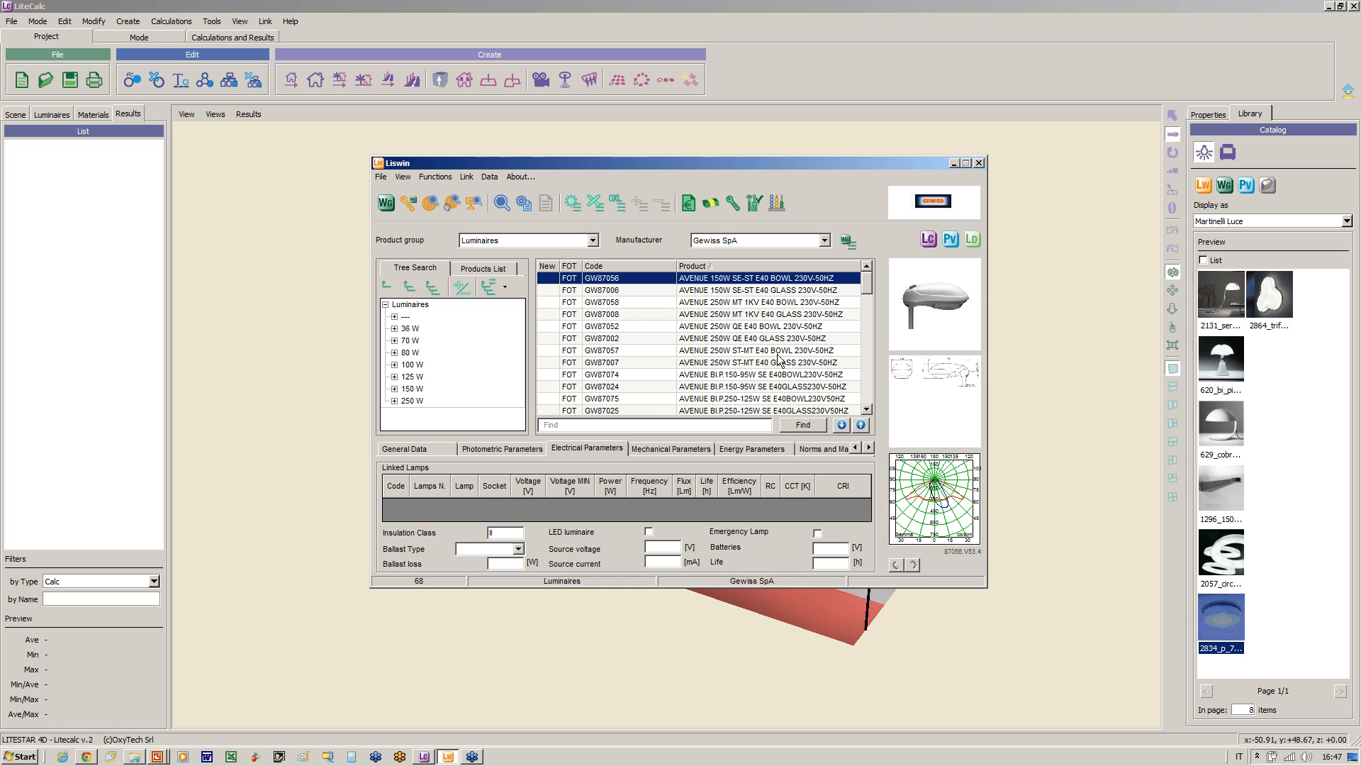
left_click(824, 240)
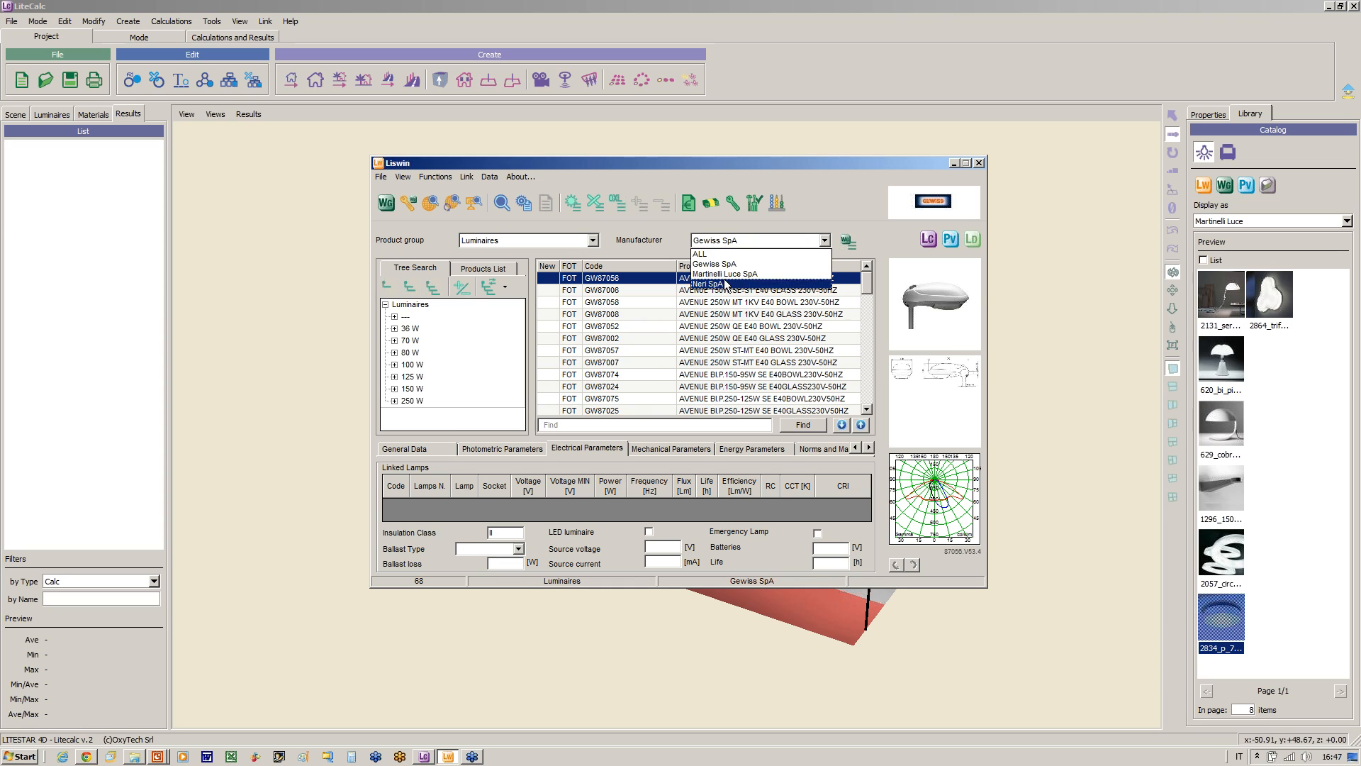
left_click(723, 284)
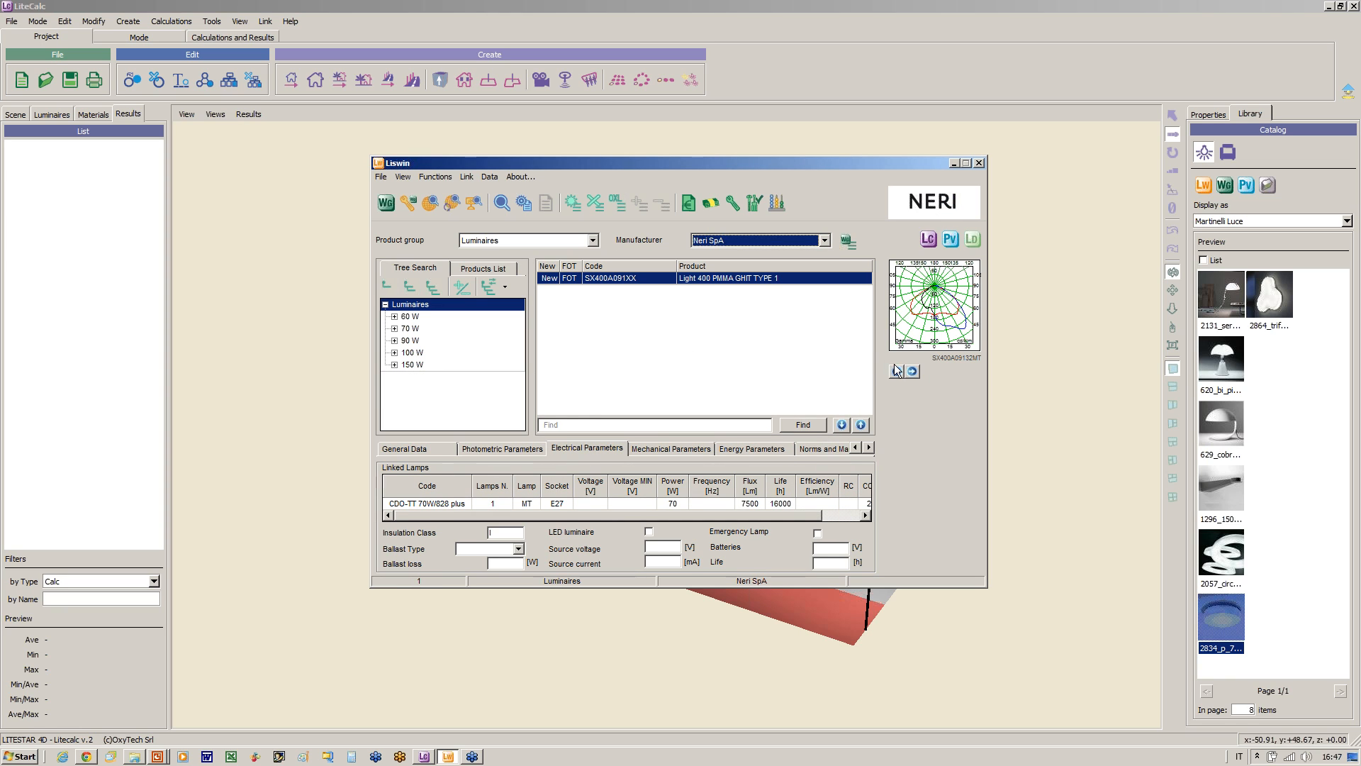
Step: Browse the photometric curves of the Light 400 PMMA GHIT TYPE 1 luminaire and return to its first measurement
left_click(913, 370)
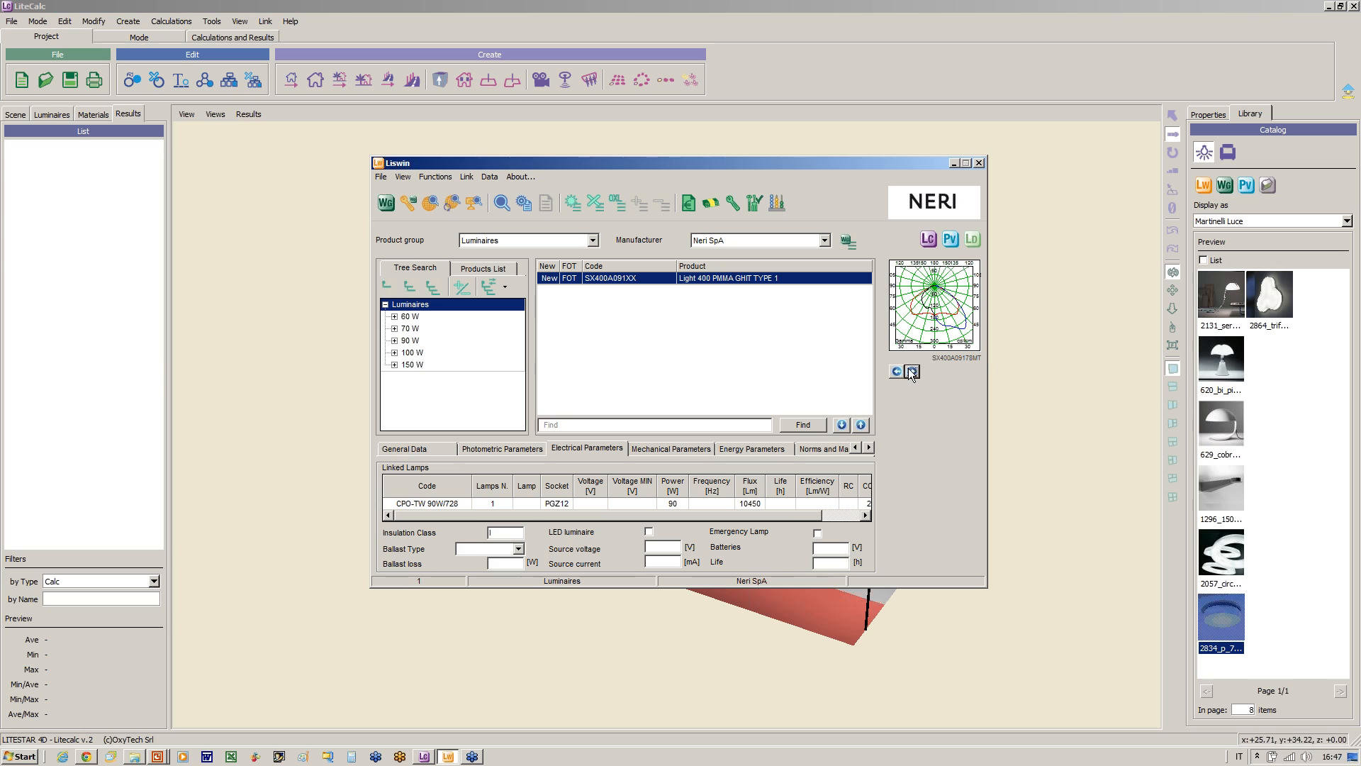
left_click(911, 370)
left_click(896, 371)
left_click(896, 370)
left_click(896, 371)
left_click(896, 371)
left_click(895, 370)
left_click(896, 370)
Step: Examine the linked lamps of the Neri luminaire's measurements SX400A09132ST, SX400A09133ST and SX400A09135ST
left_click(502, 447)
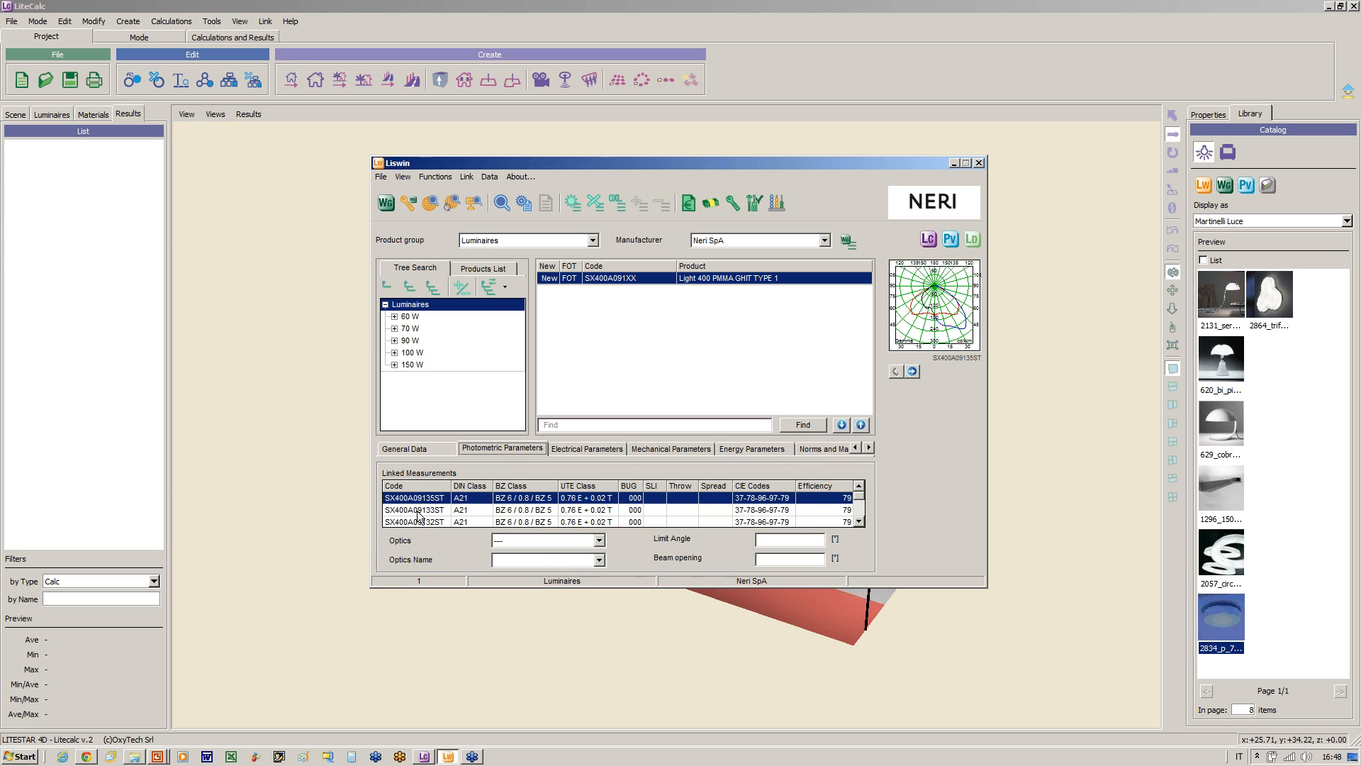
left_click(913, 370)
left_click(913, 370)
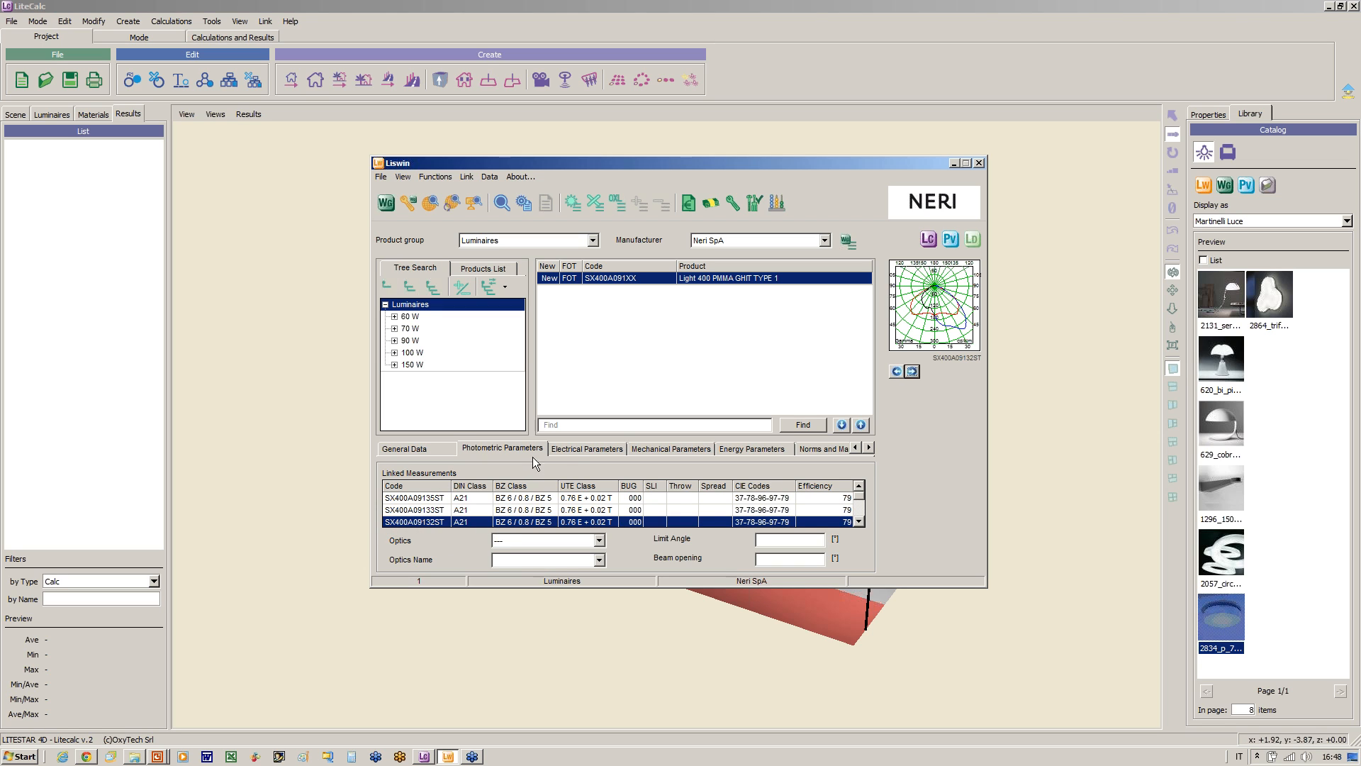
left_click(574, 449)
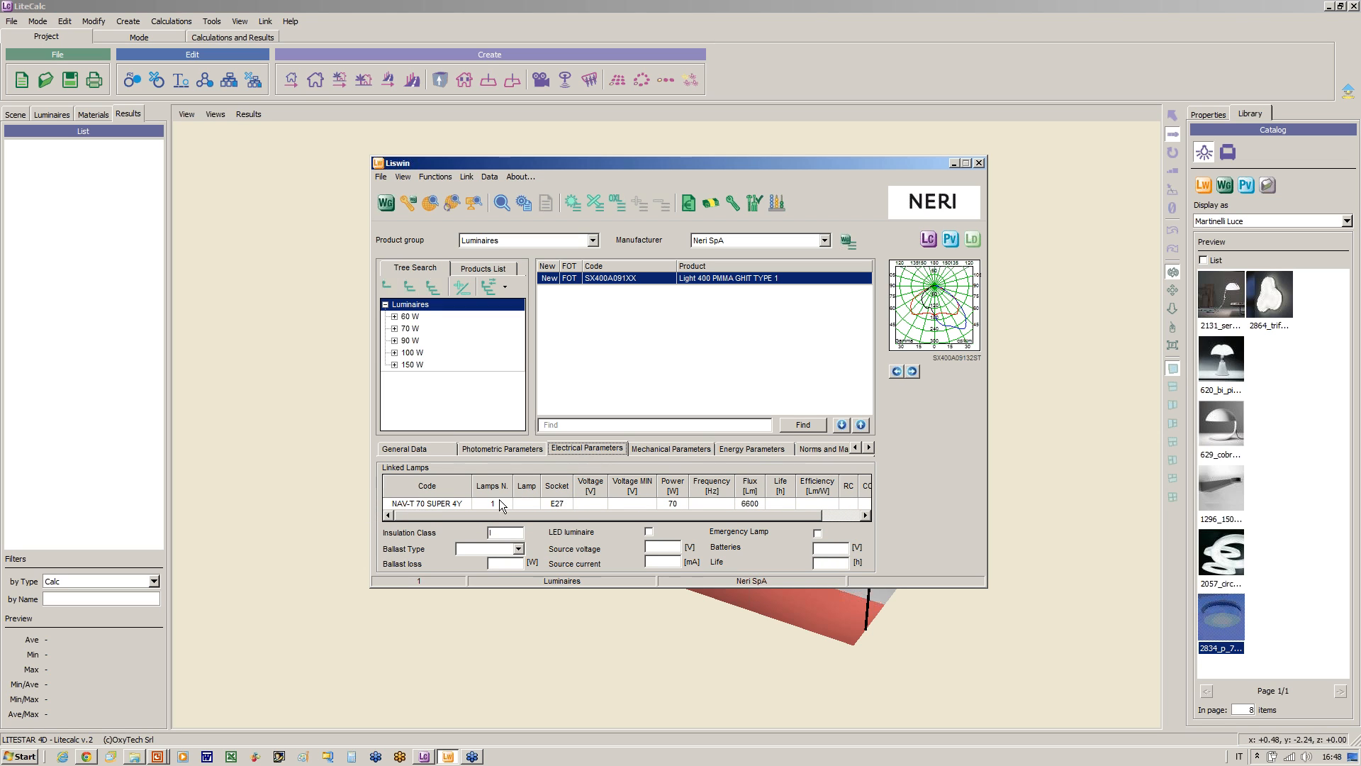
left_click(517, 450)
left_click(560, 520)
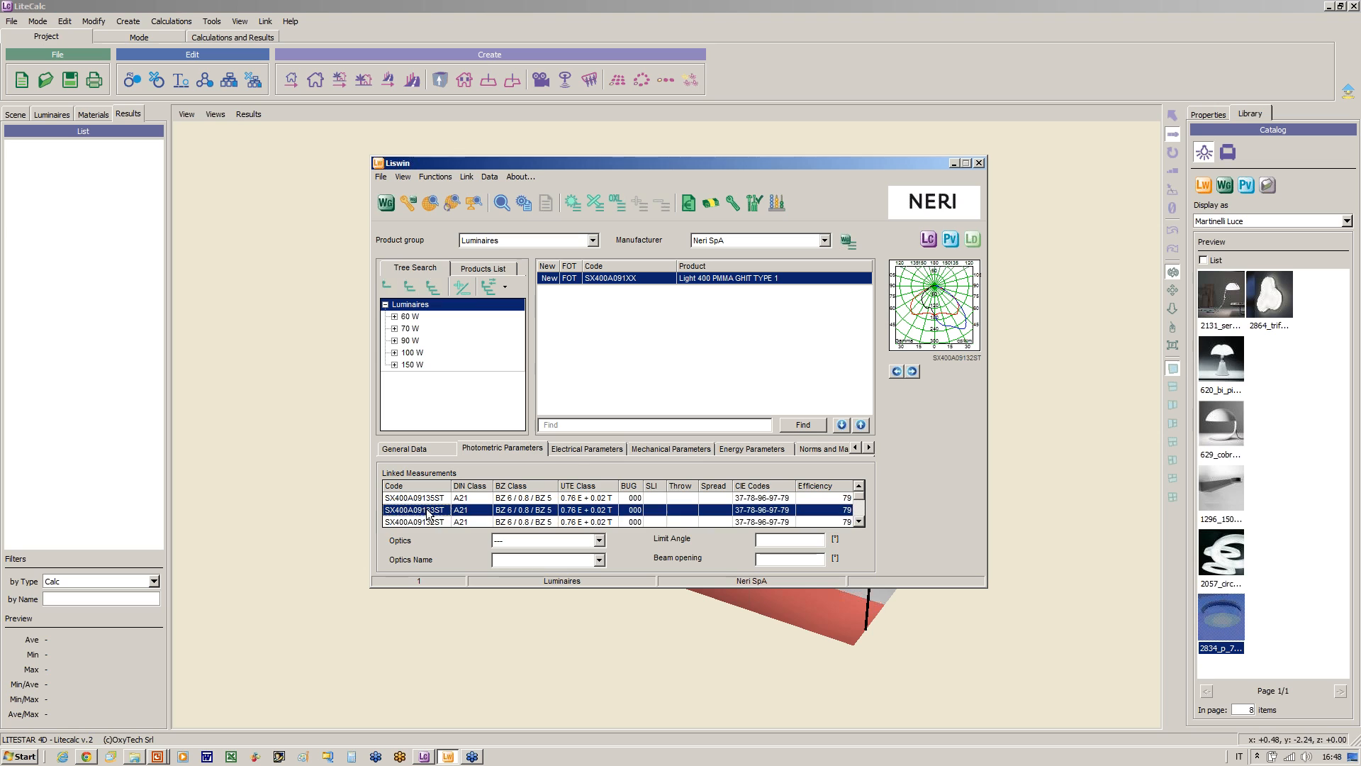
left_click(582, 450)
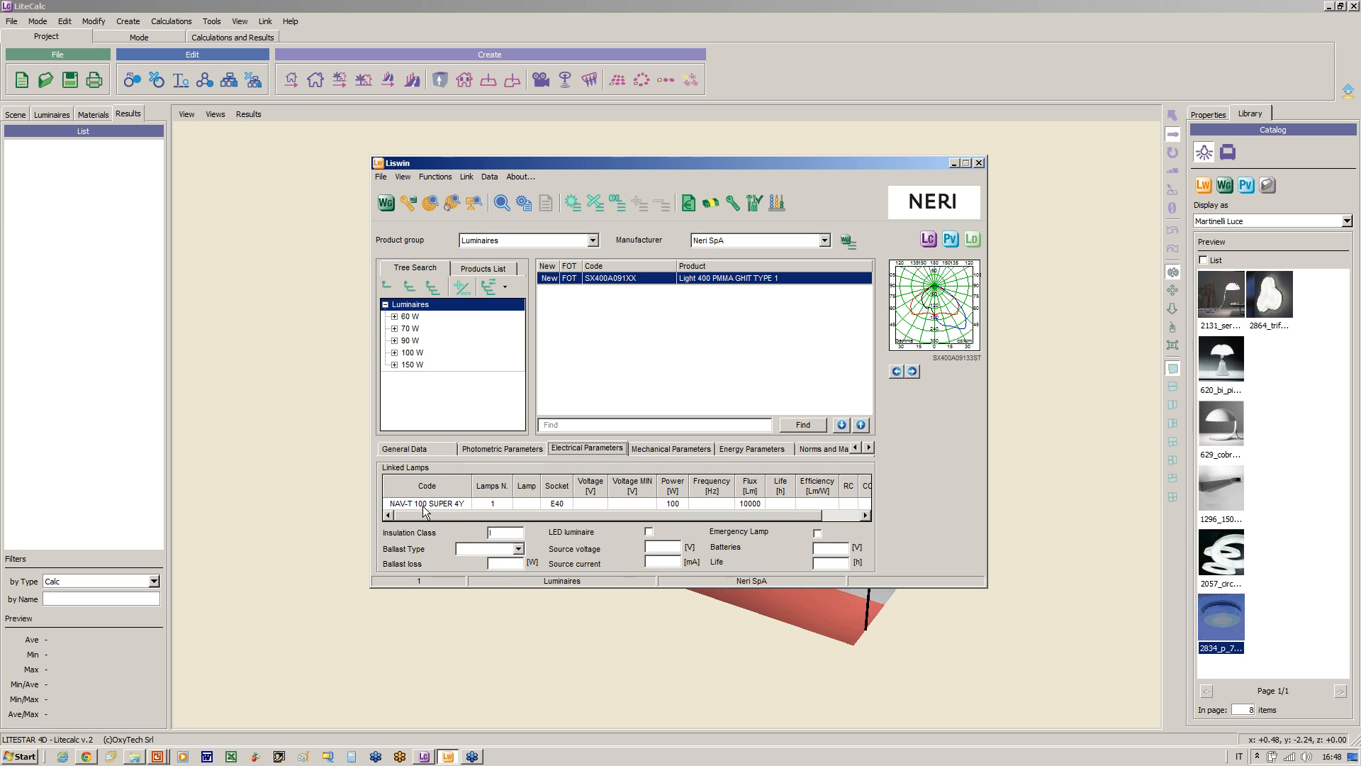
left_click(517, 448)
left_click(425, 500)
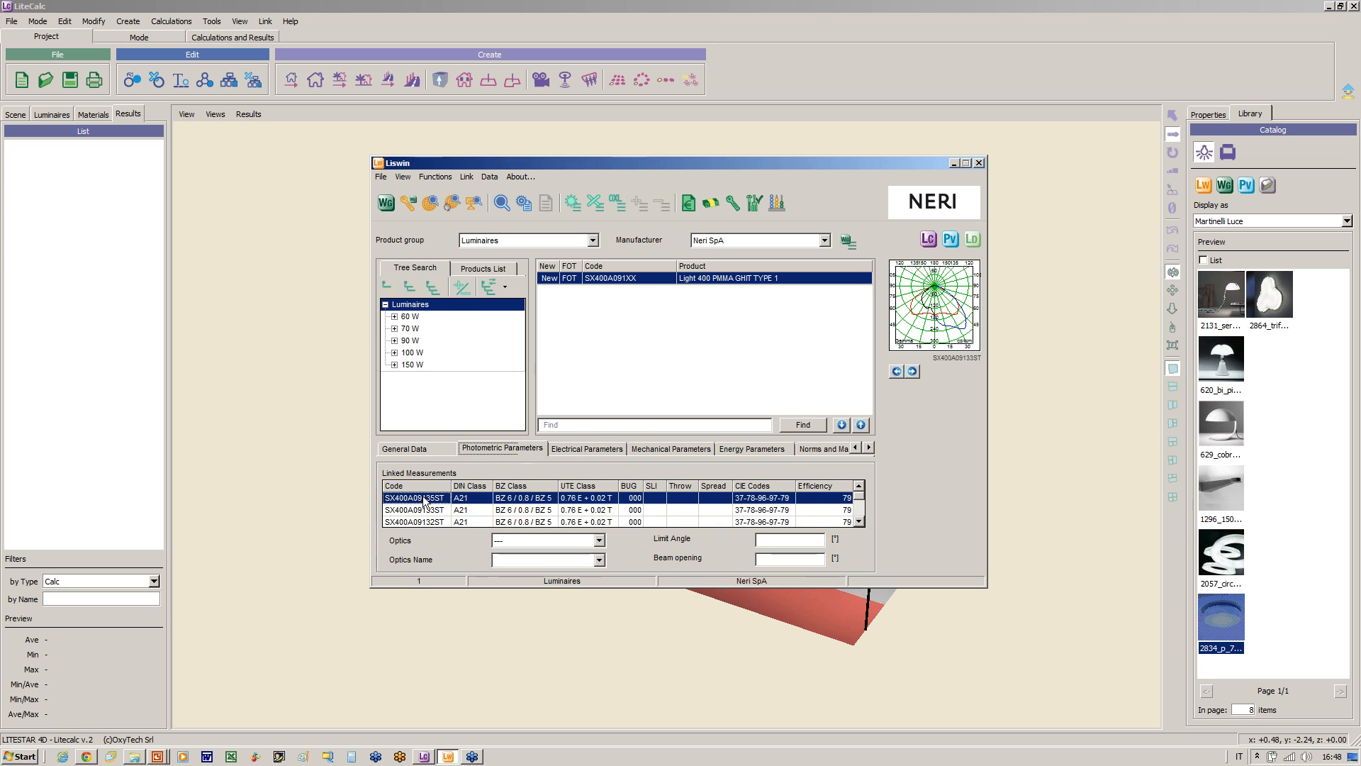
left_click(587, 448)
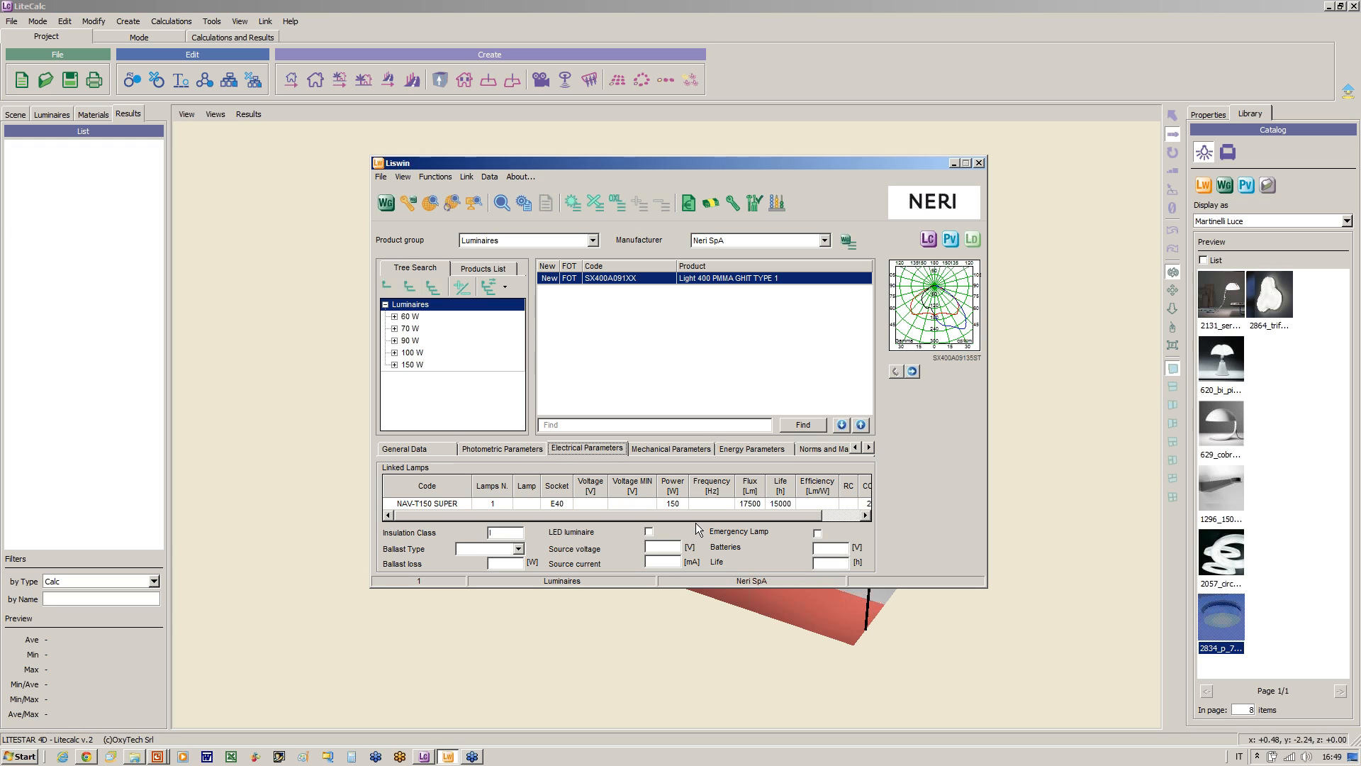
Step: Switch to Chrome and open the Scegliere la lampadina giusta website from the New Assil Website item in the OxyTech news
left_click(86, 757)
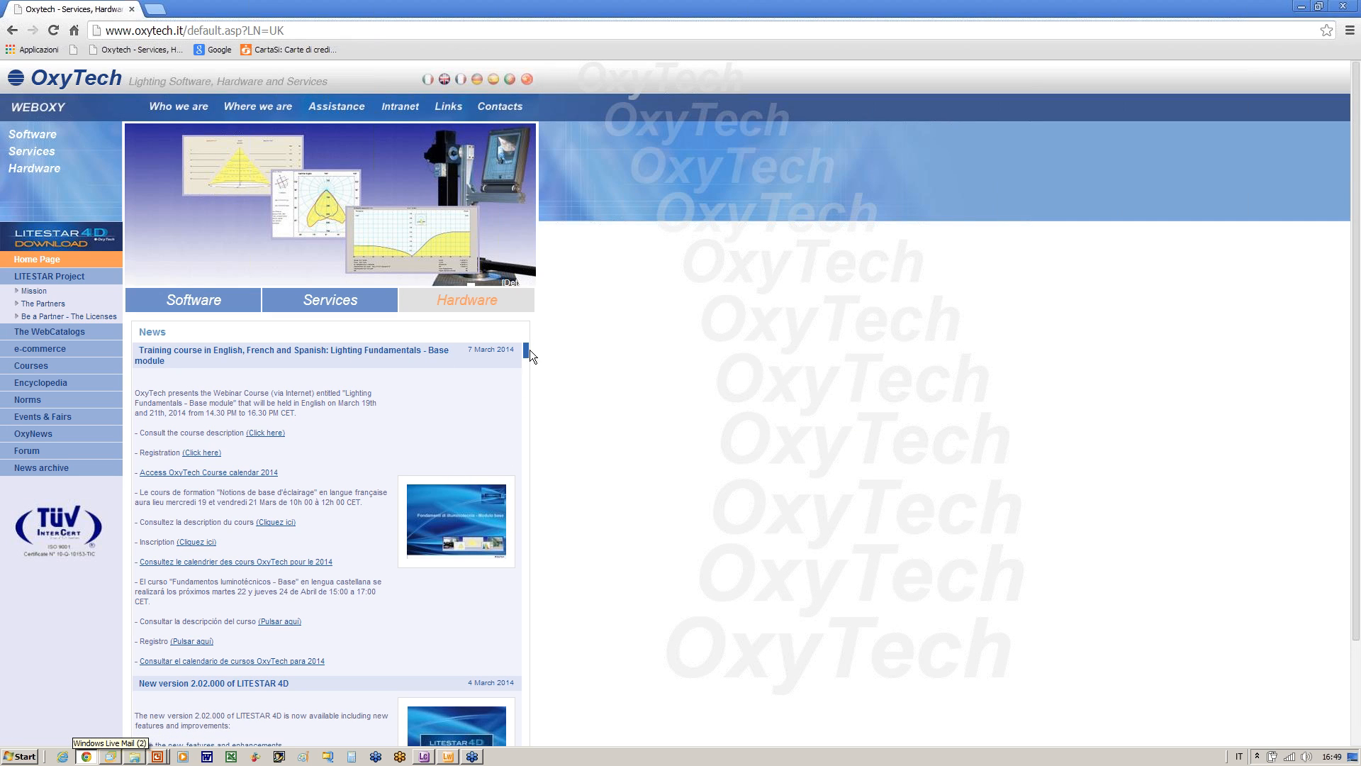
left_click_drag(529, 350, 534, 389)
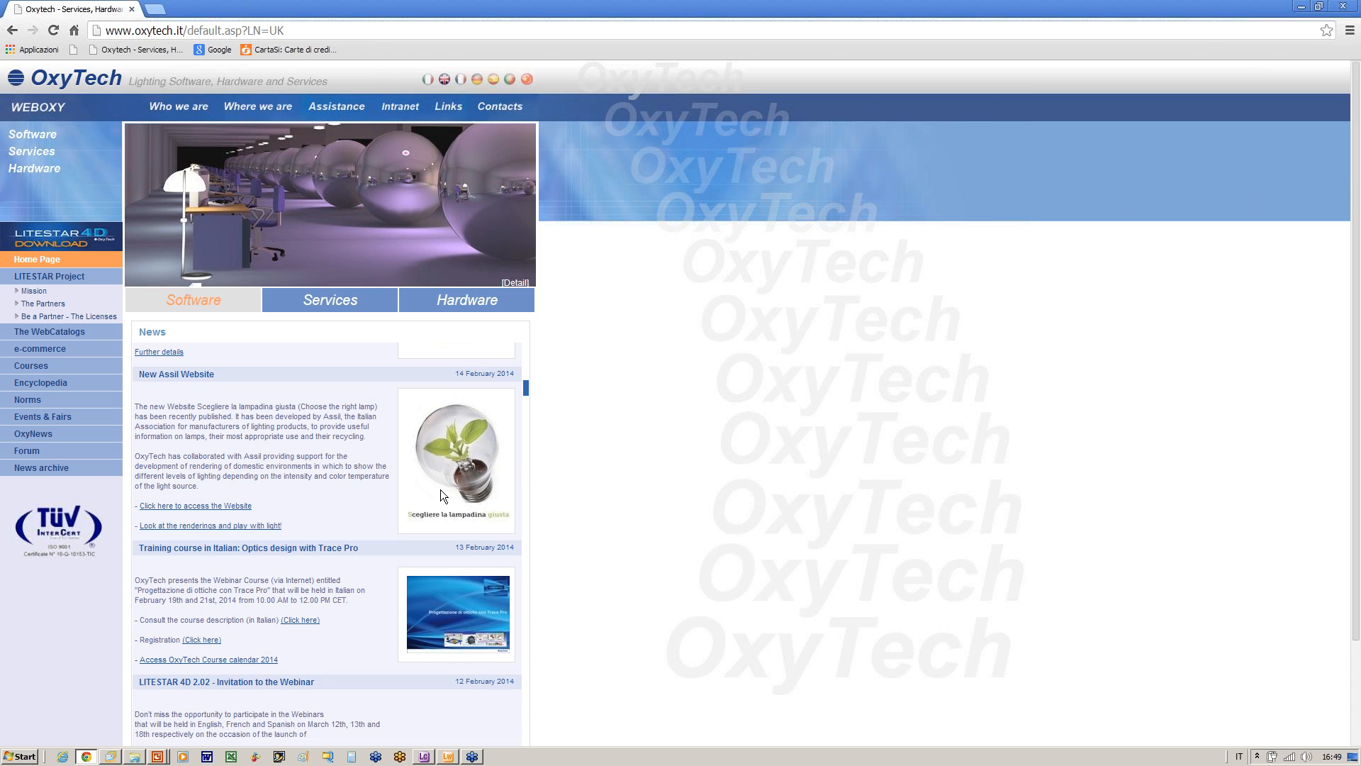
left_click(193, 507)
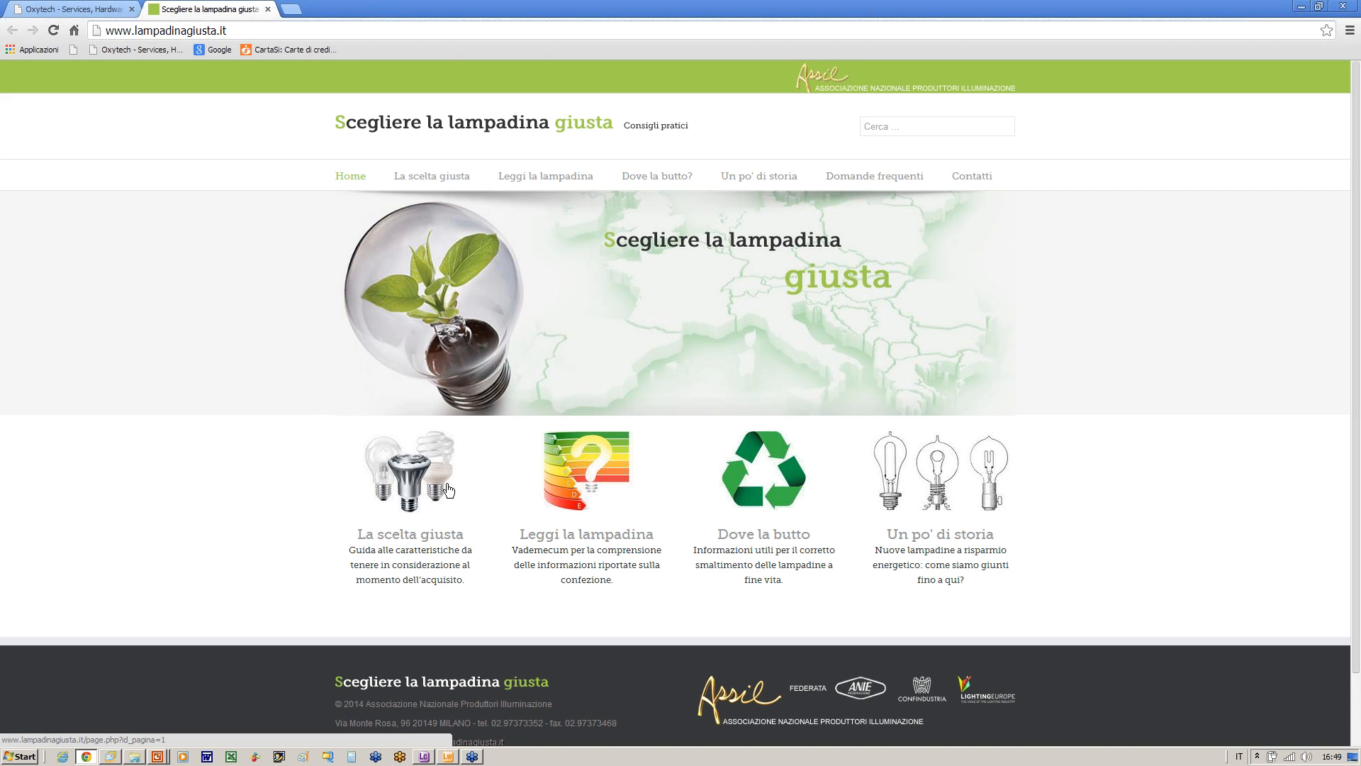
Step: Open the online bedroom lighting simulation (Camera da letto) from the site's La scelta giusta section
left_click(406, 492)
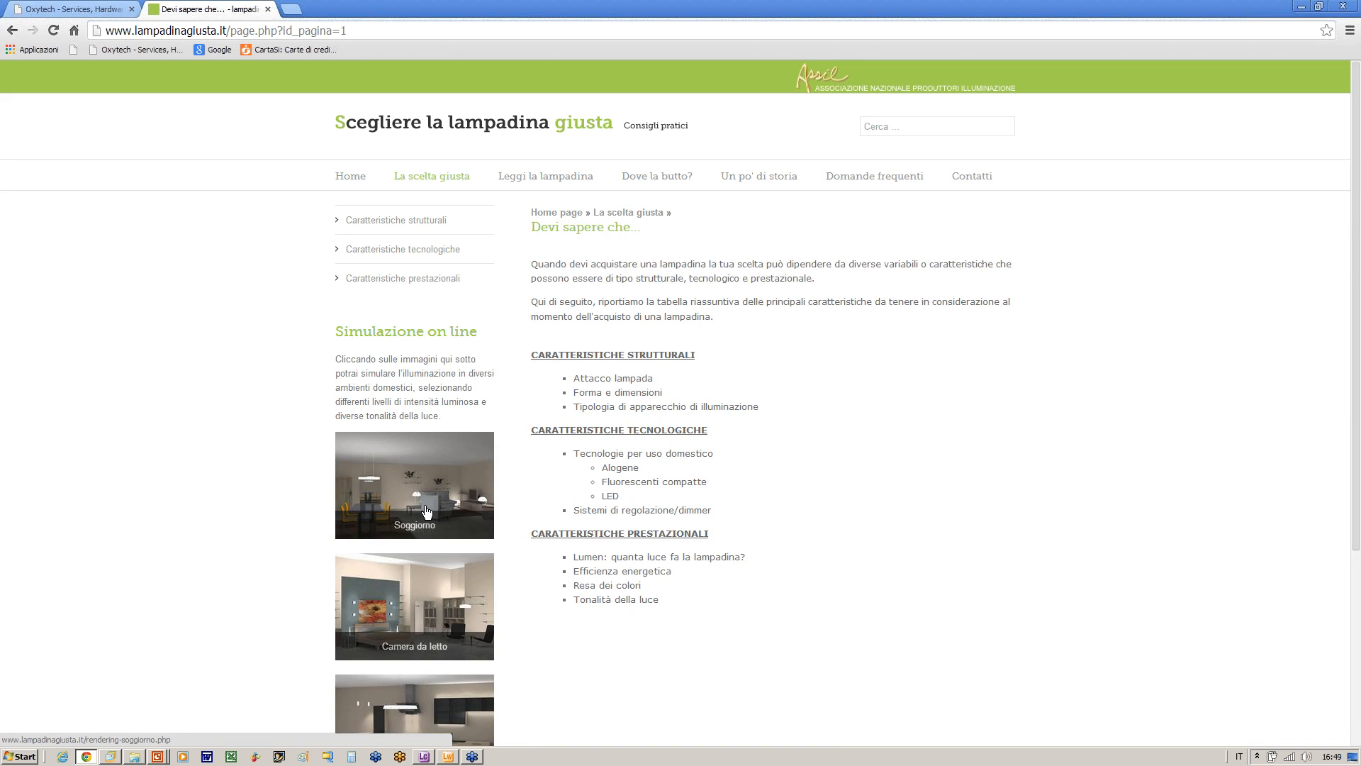
scroll(563, 545, "down", 2)
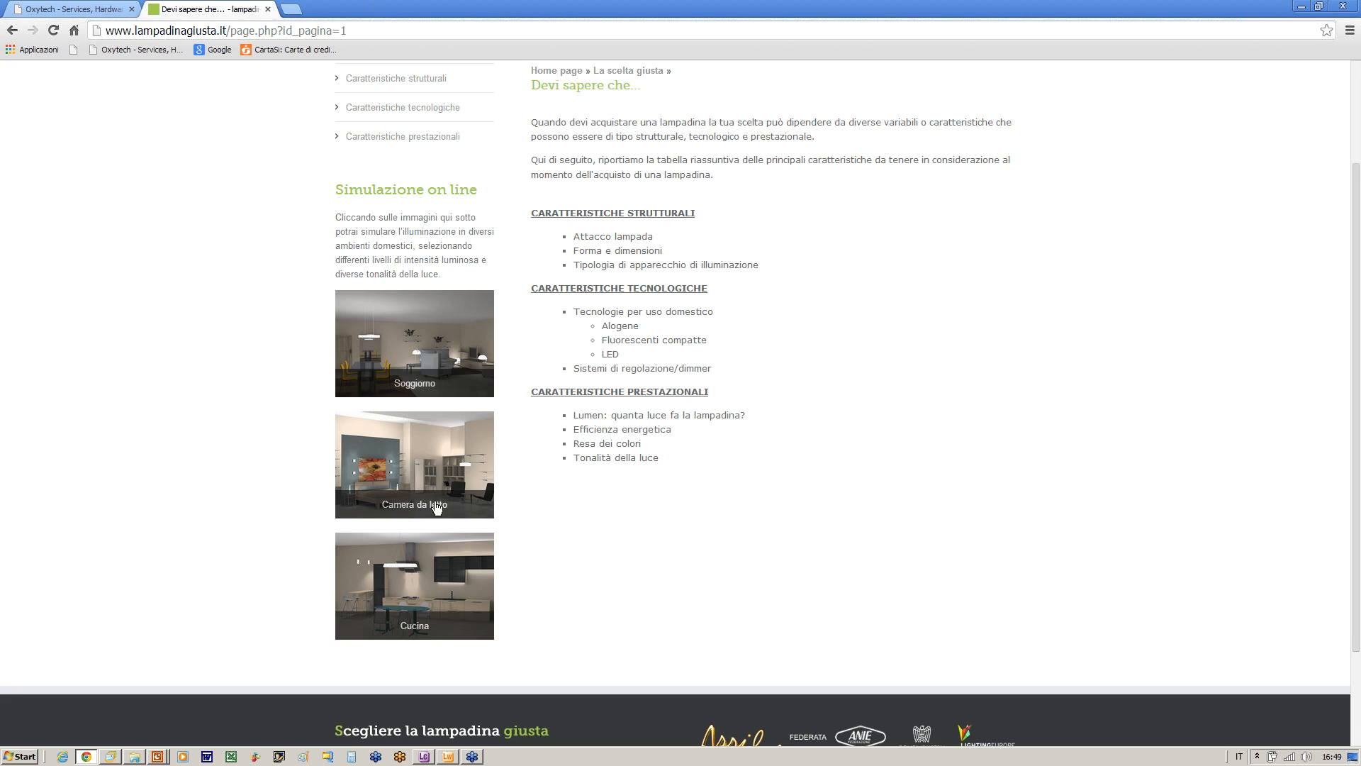
left_click(410, 478)
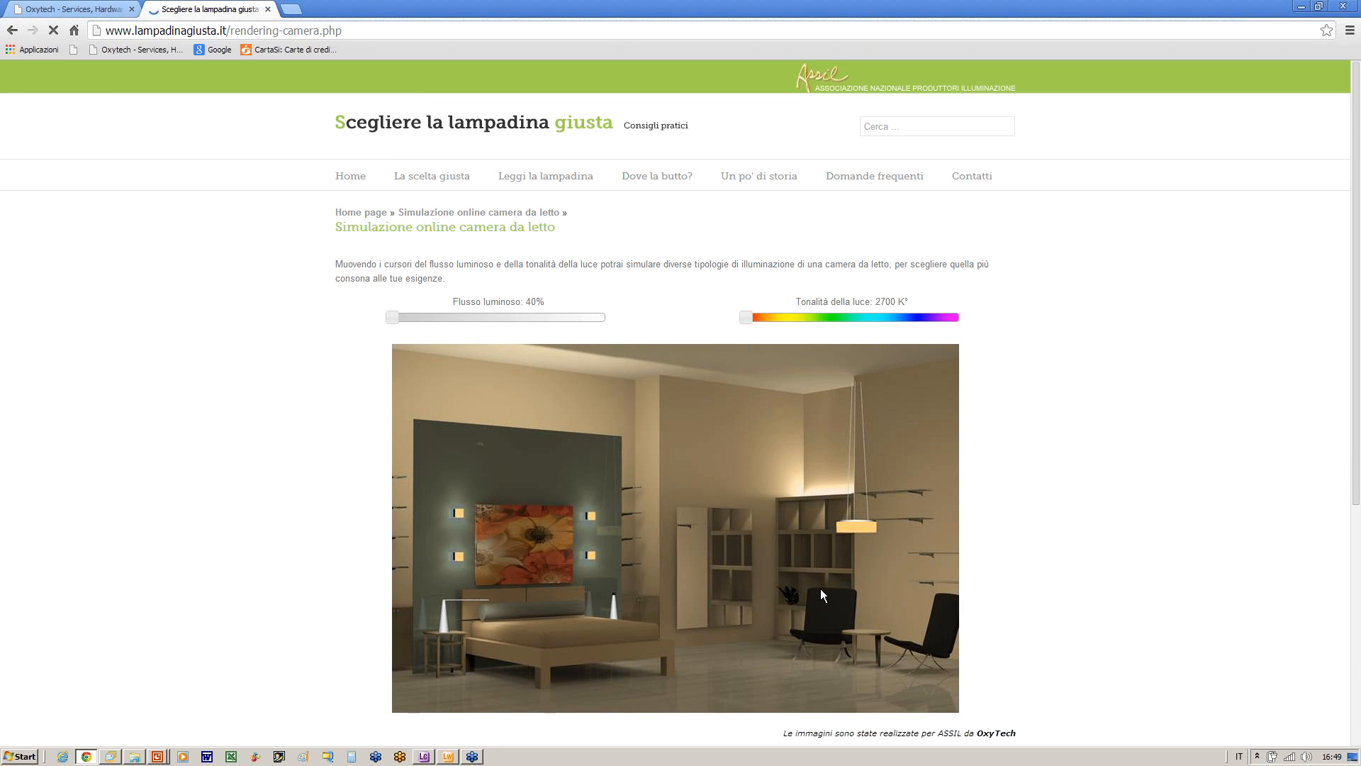
Step: Raise the bedroom simulation's luminous flux in stages to 100%
left_click(440, 317)
left_click(481, 320)
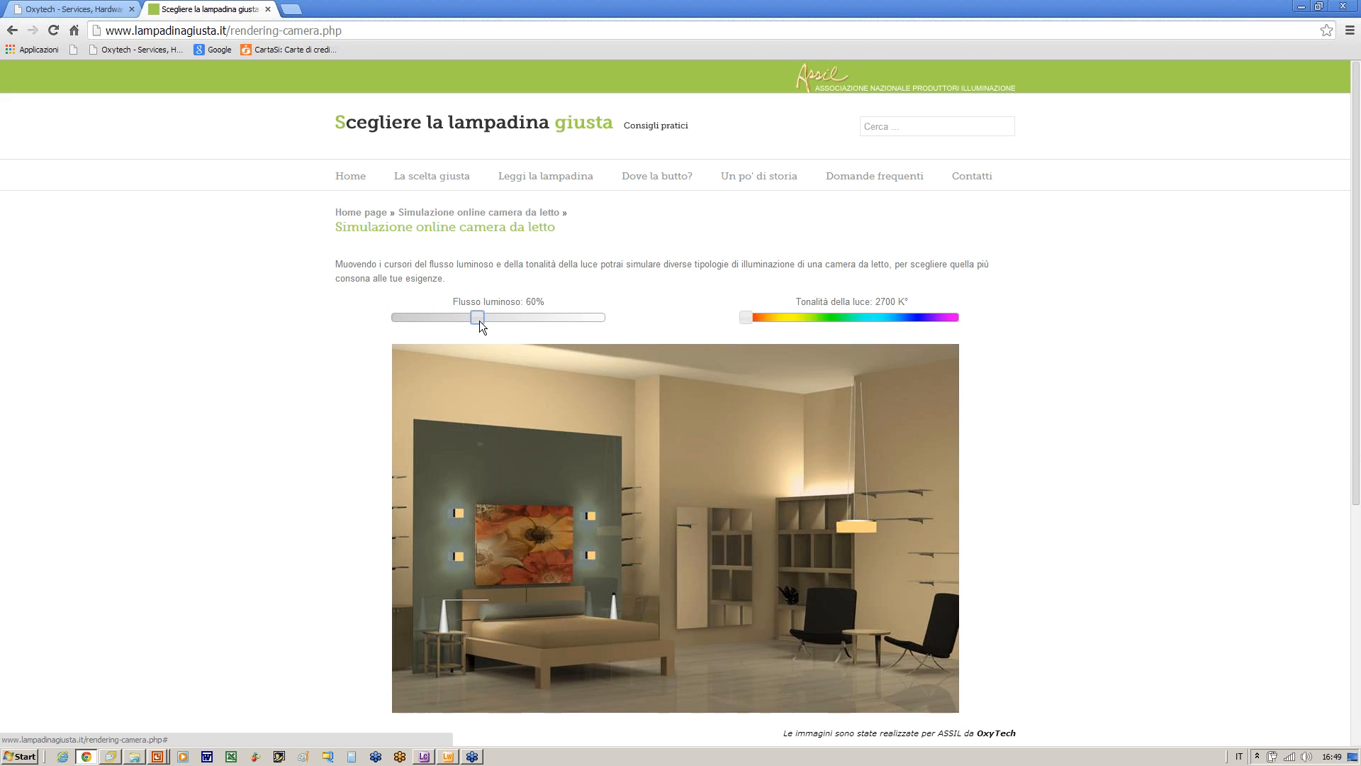
left_click(518, 316)
left_click(546, 318)
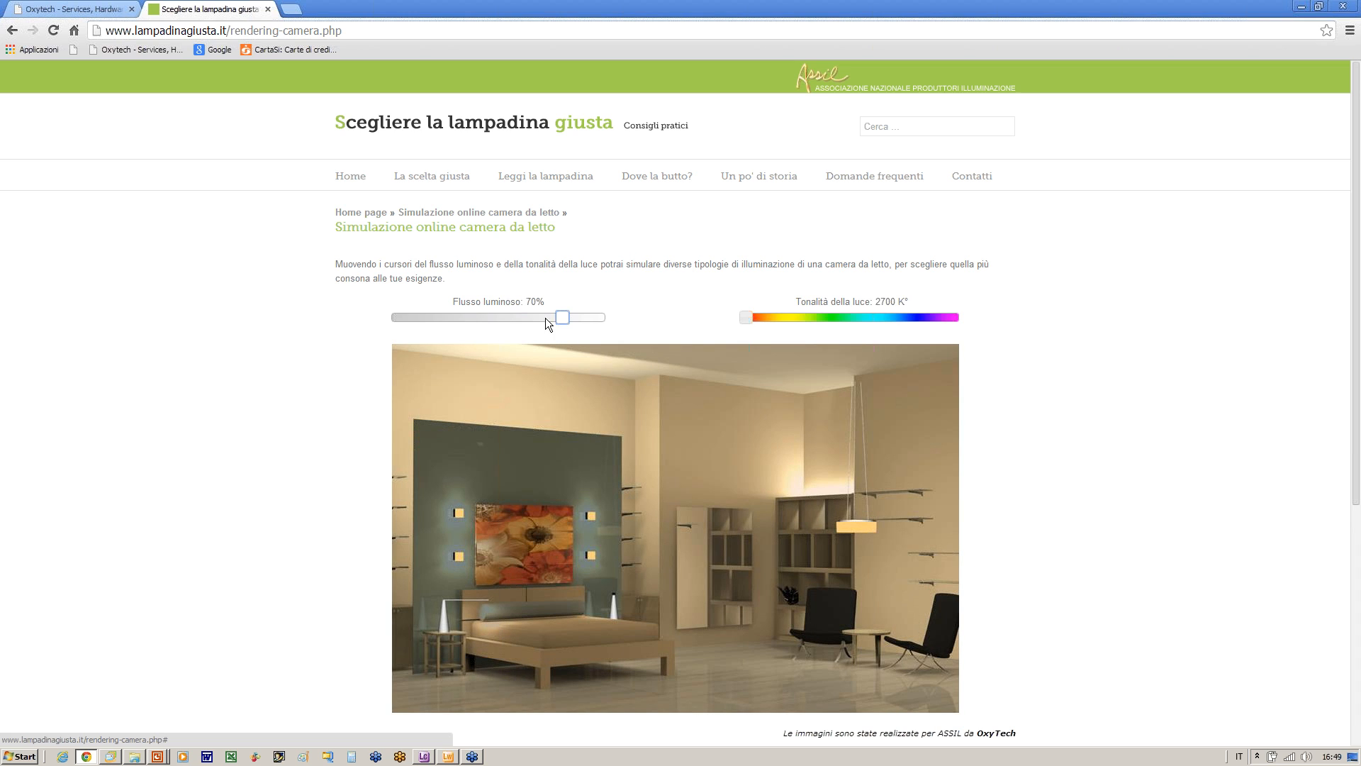
left_click(604, 319)
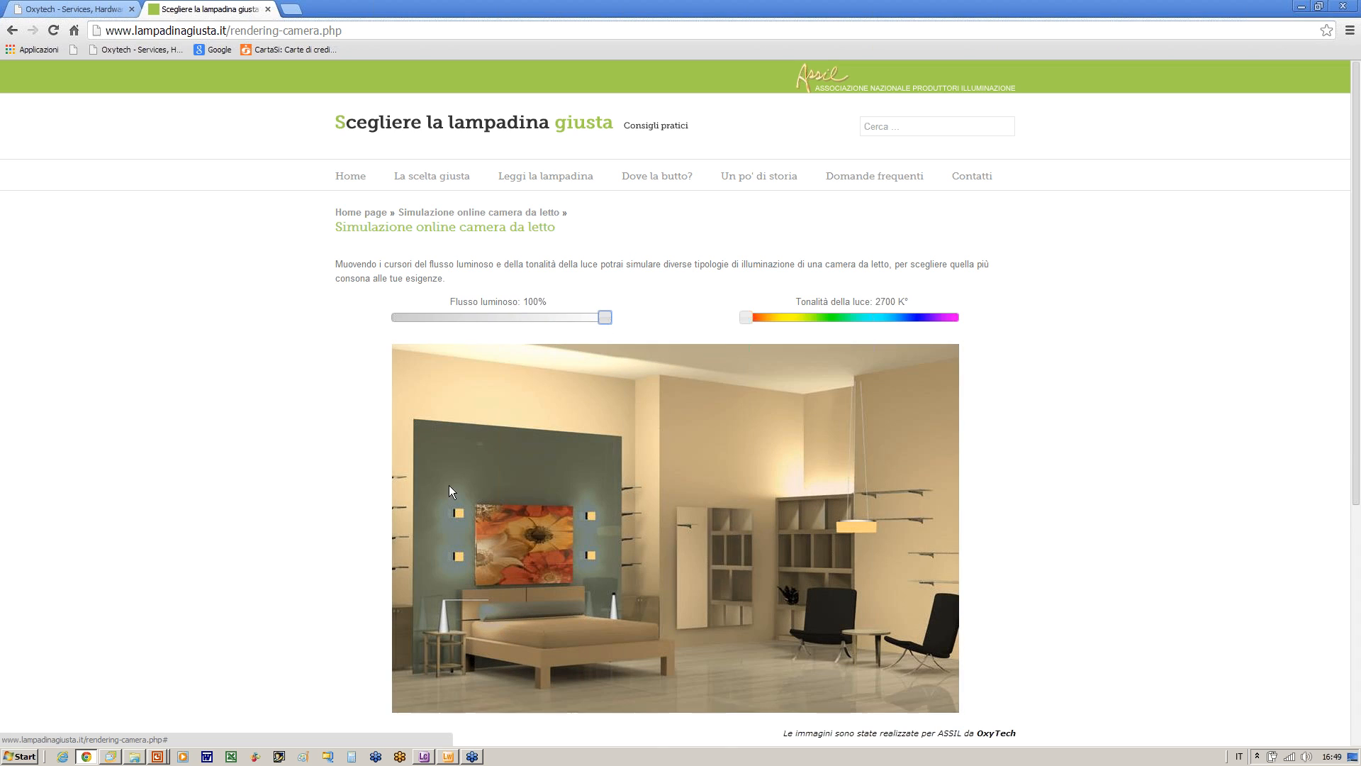
Step: Vary the bedroom simulation's light tone from warm through 5200 K and back to 2700 K at 100% flux, and close the simulation page
left_click(588, 318)
left_click_drag(749, 317, 786, 318)
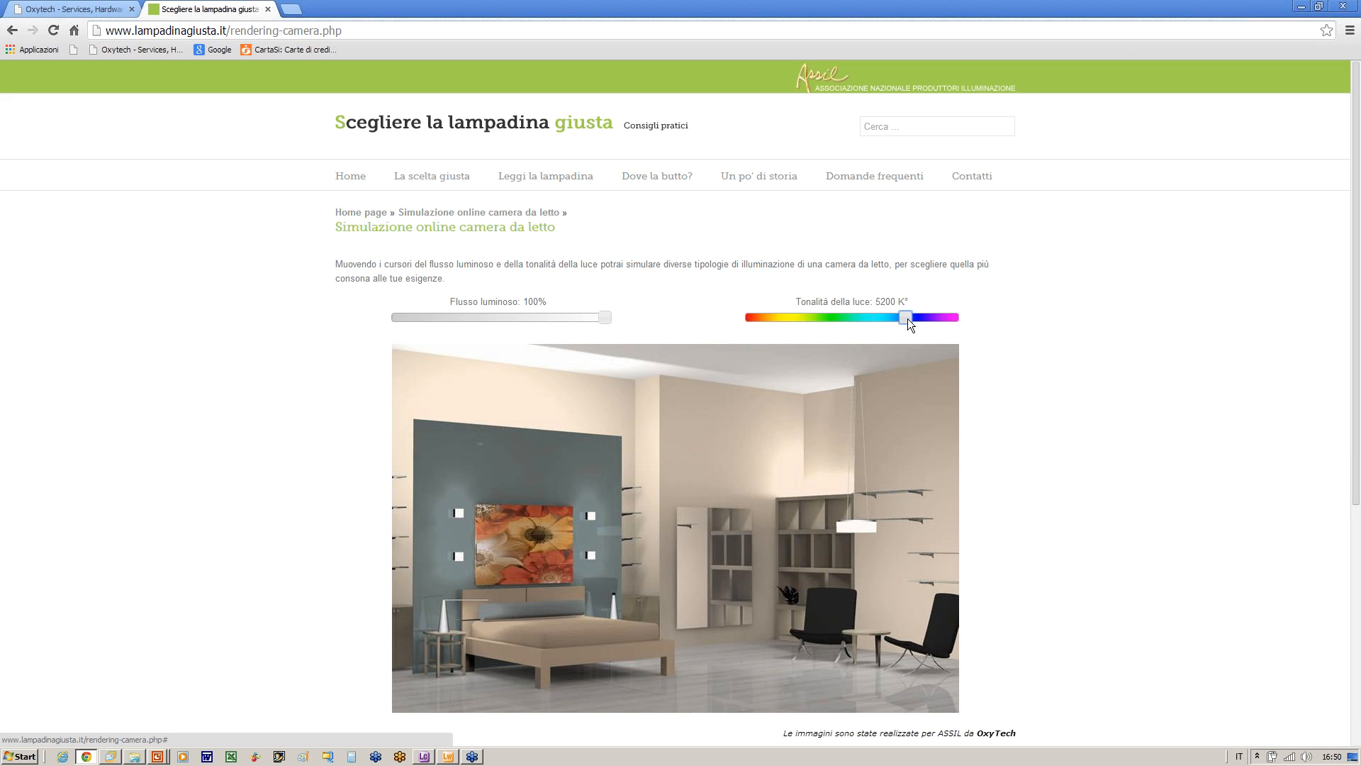
left_click_drag(938, 317, 944, 318)
left_click_drag(789, 317, 748, 321)
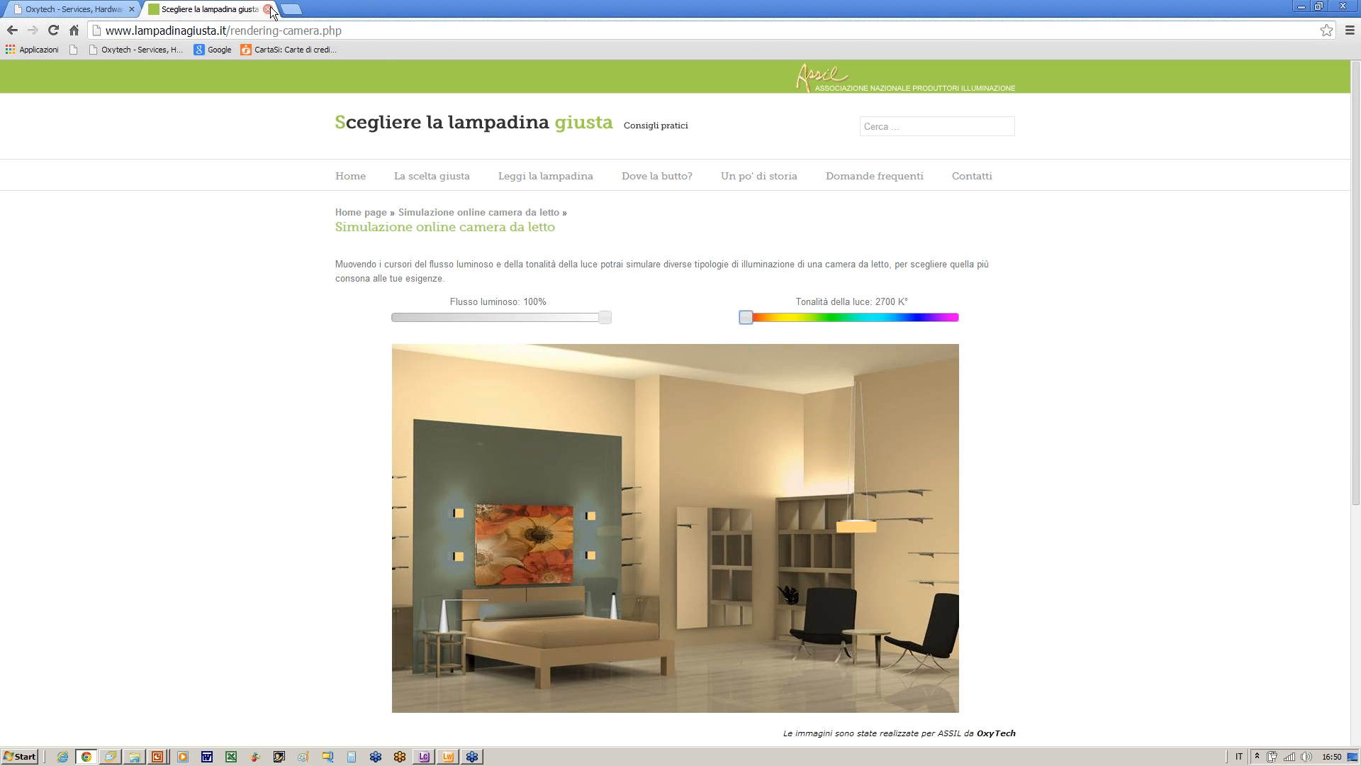
left_click(267, 9)
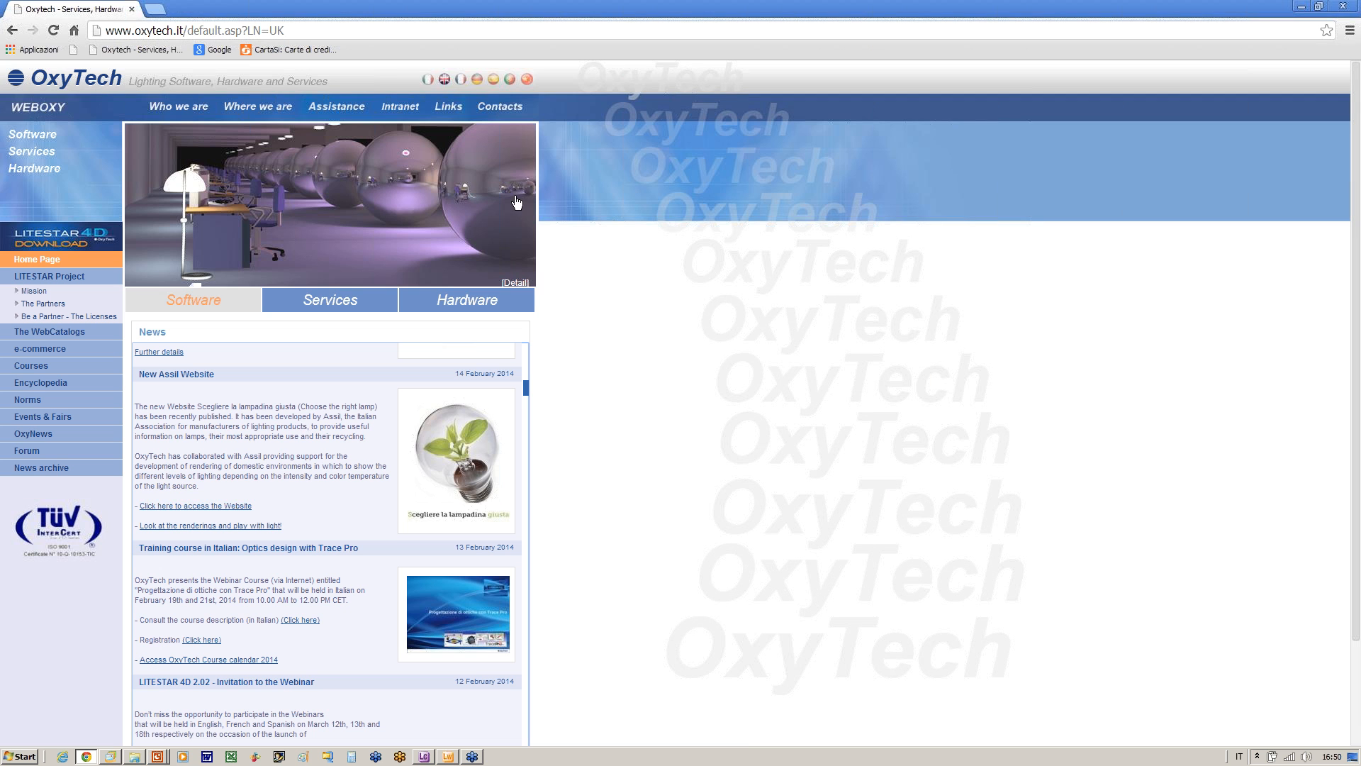
Step: Open the OxyTech e-commerce page and show the available year options for the LITESTAR Pro B License
left_click(48, 349)
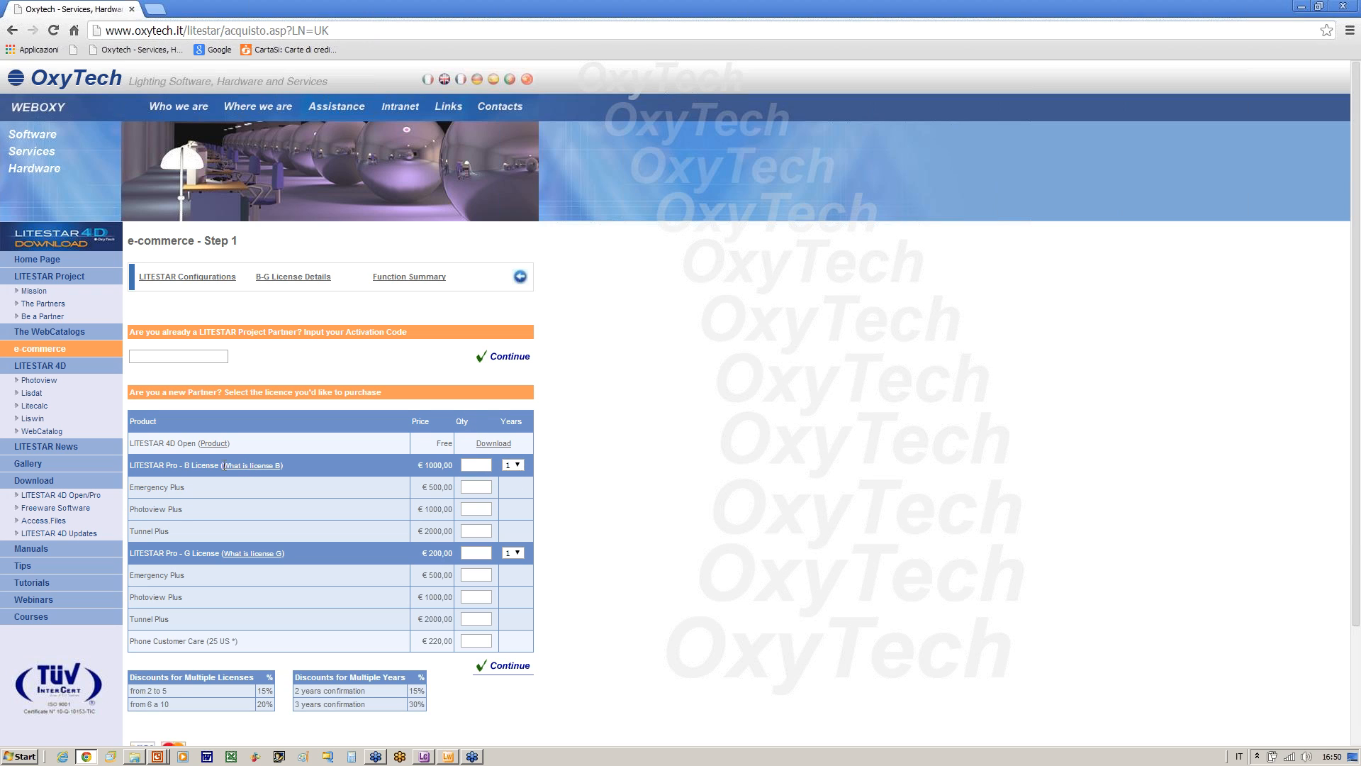
left_click(517, 464)
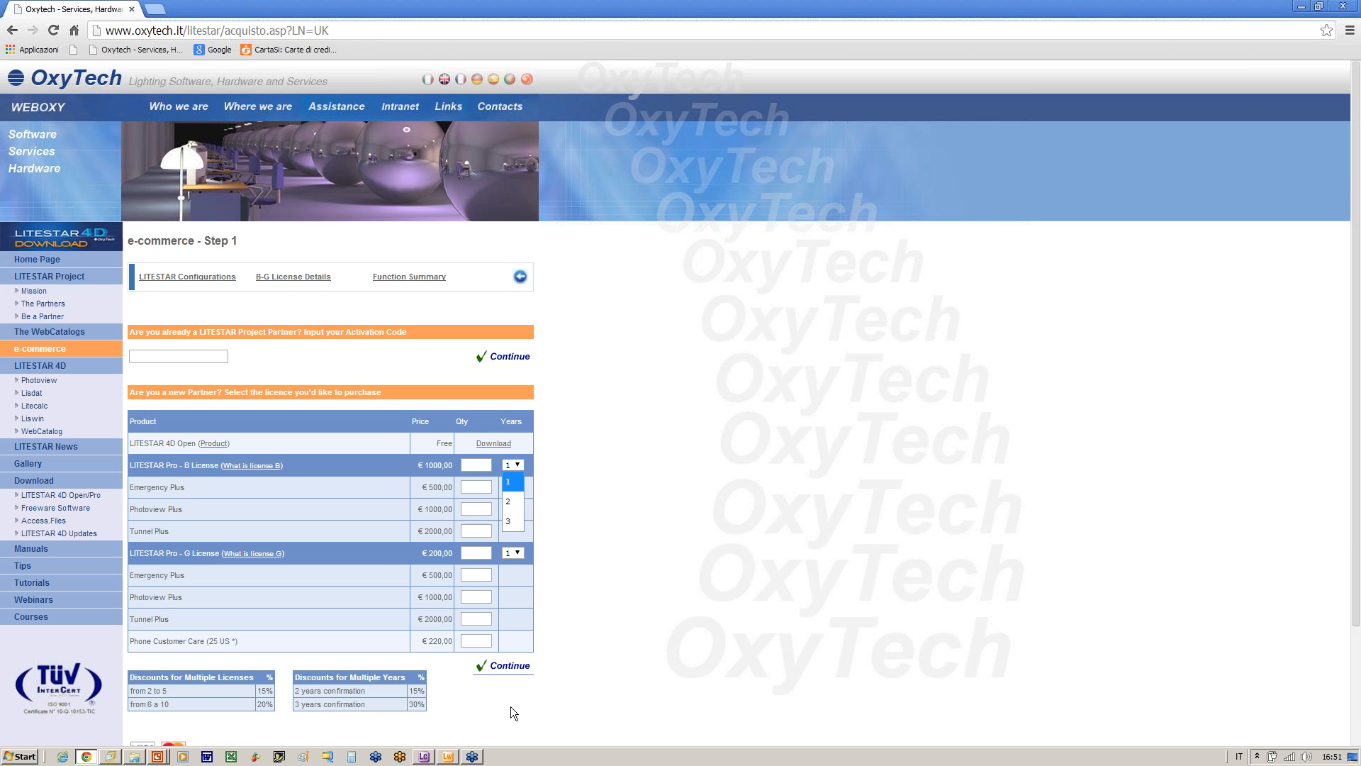
Step: Open the Tips page of the OxyTech website
left_click(24, 565)
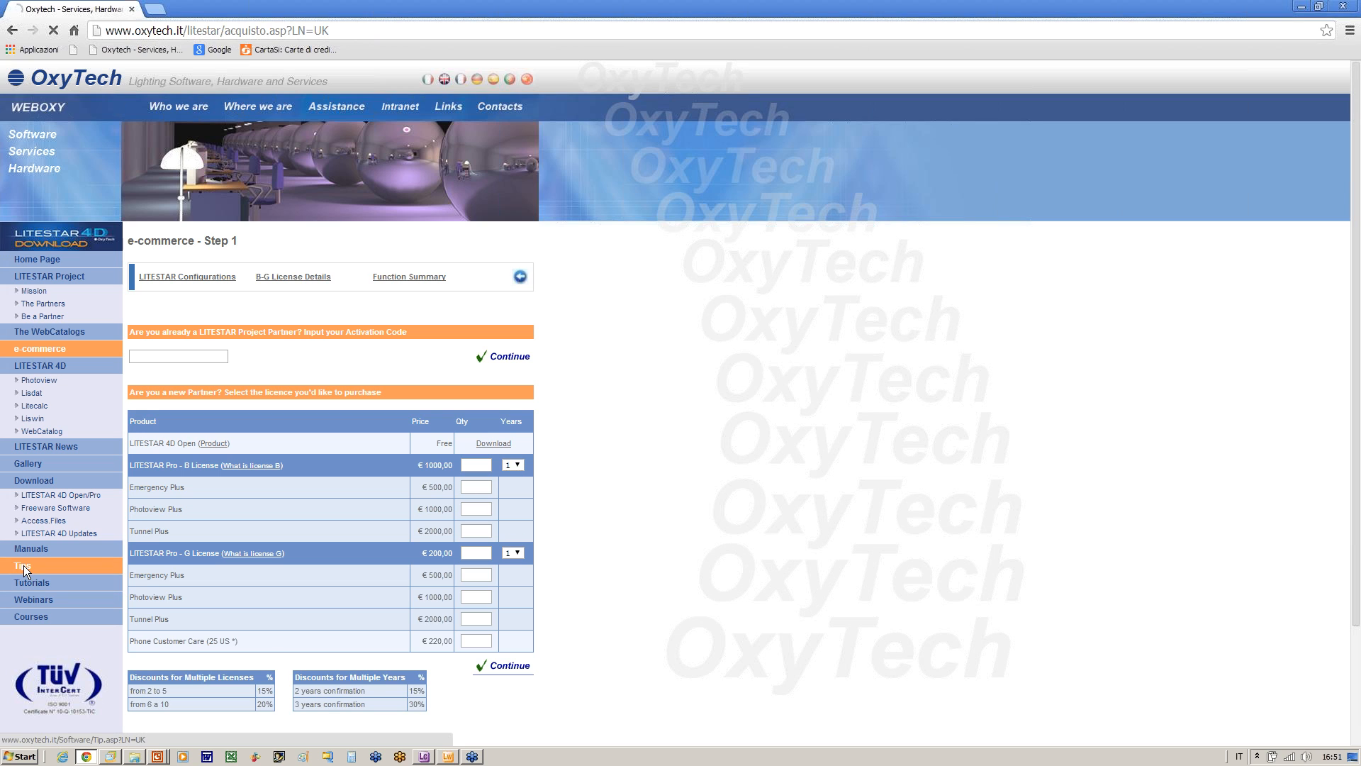